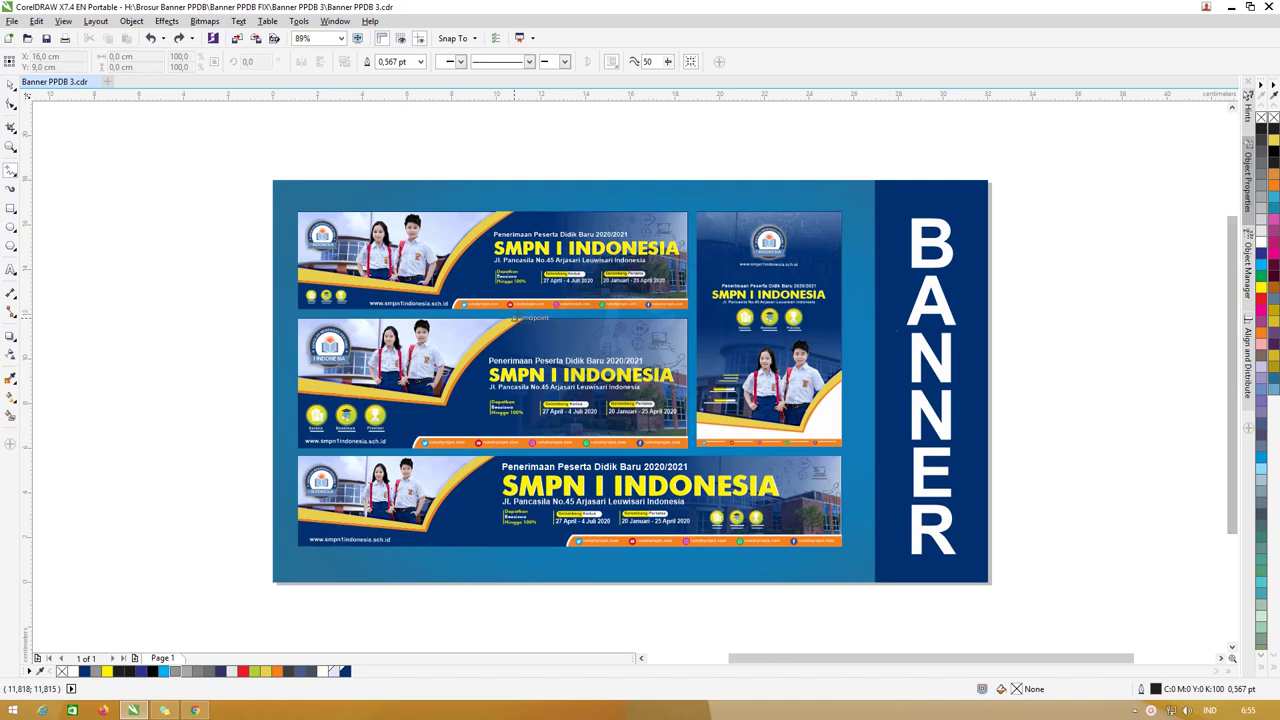
Zoom in and pan around to inspect the finished PPDB banner examples
key("z")
mouse_move(285, 197)
left_mouse_down()
mouse_move(820, 487)
mouse_move(862, 556)
left_mouse_up()
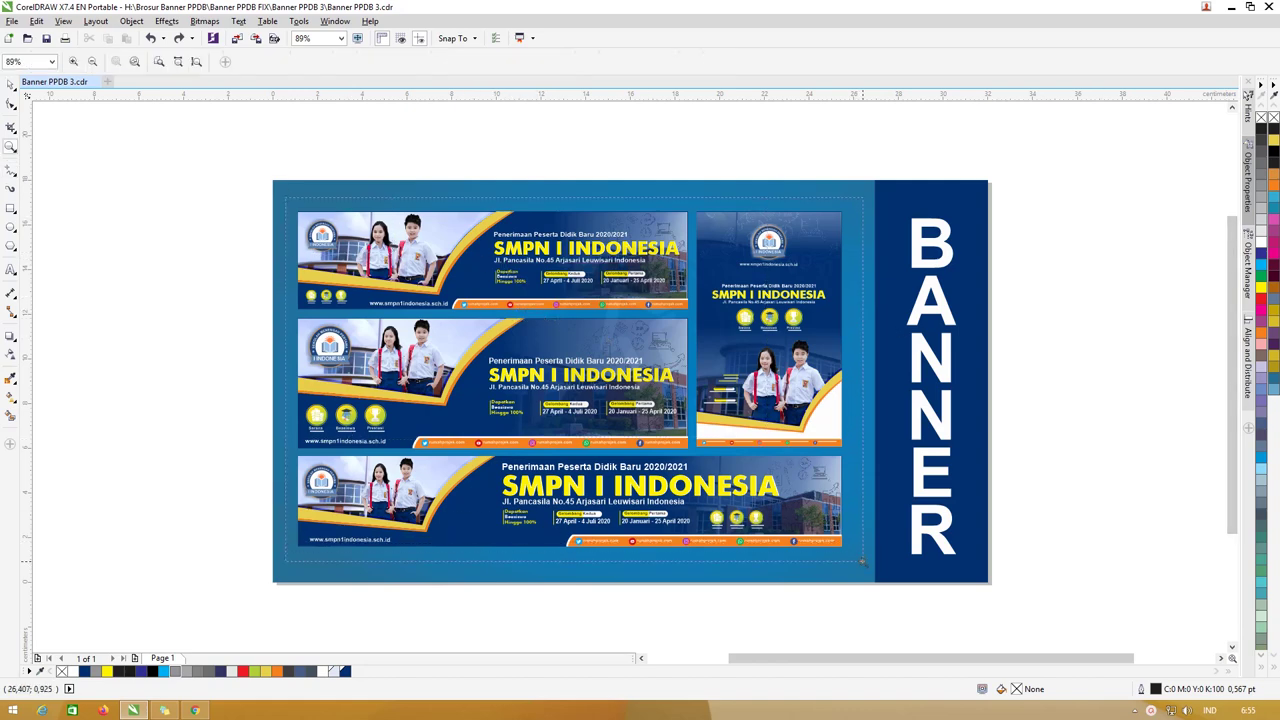
left_click(765, 484)
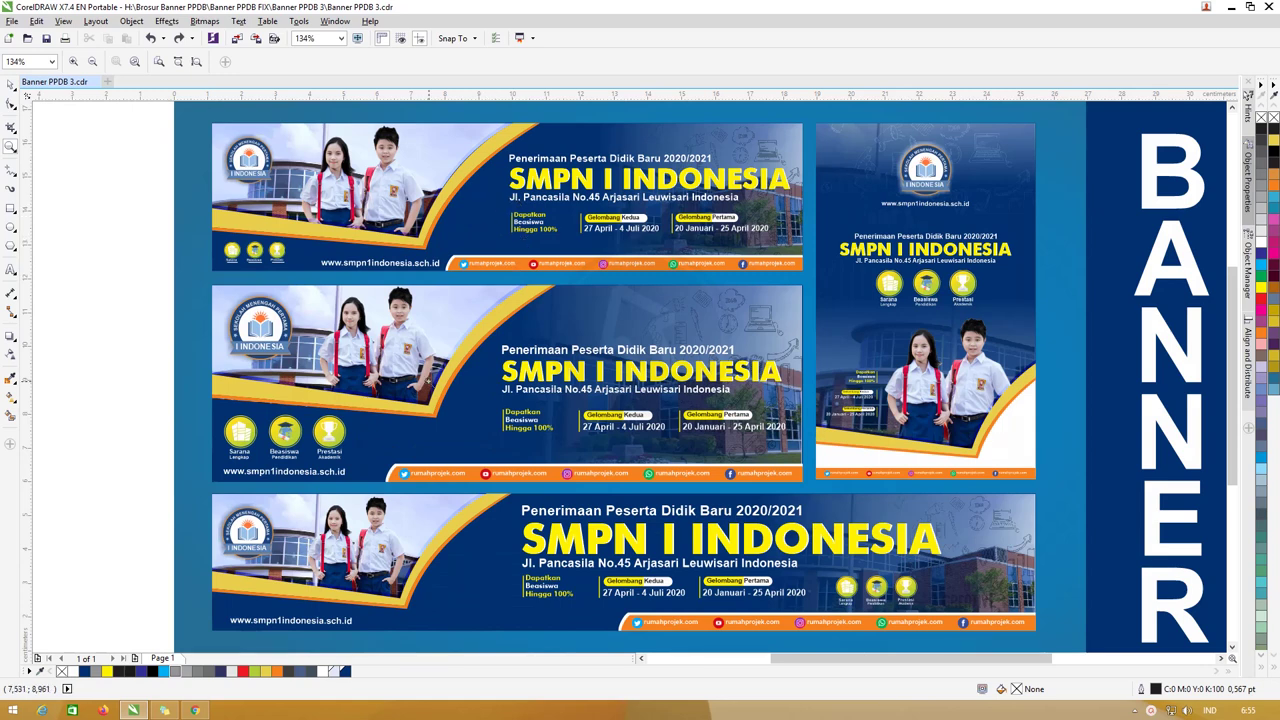
scroll(1176, 390, "down", 2)
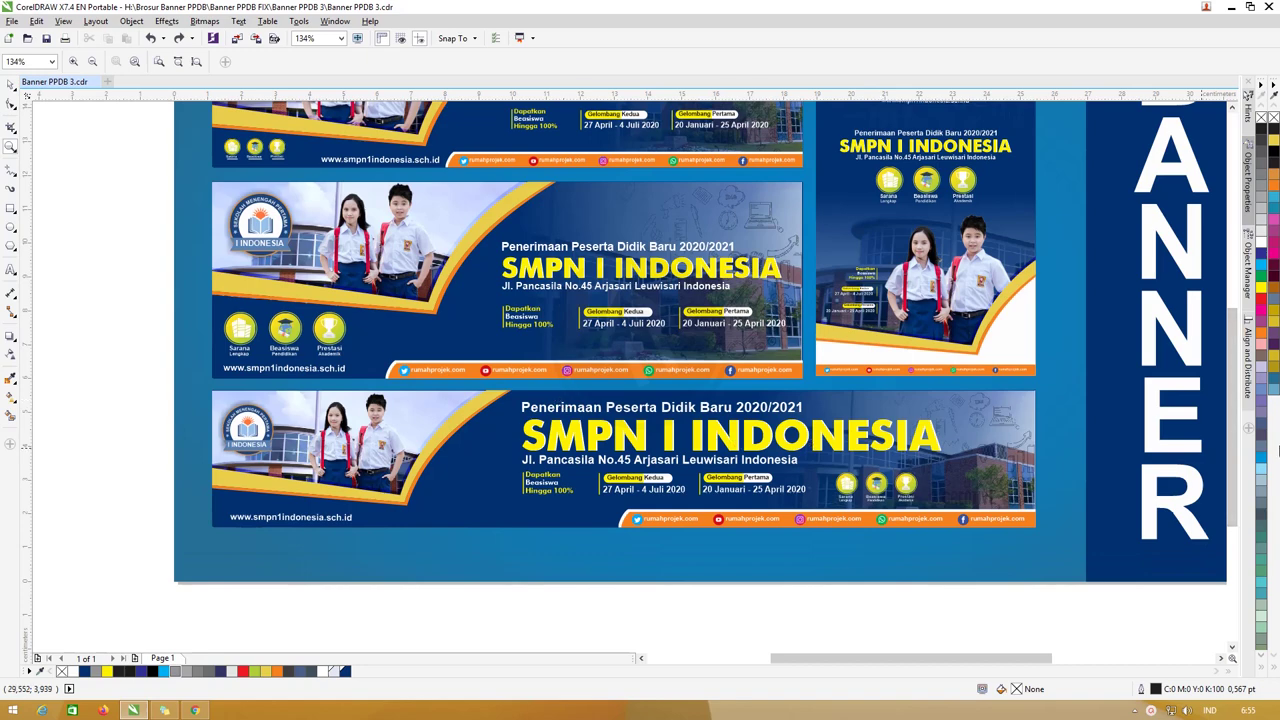
scroll(1240, 450, "up", 4)
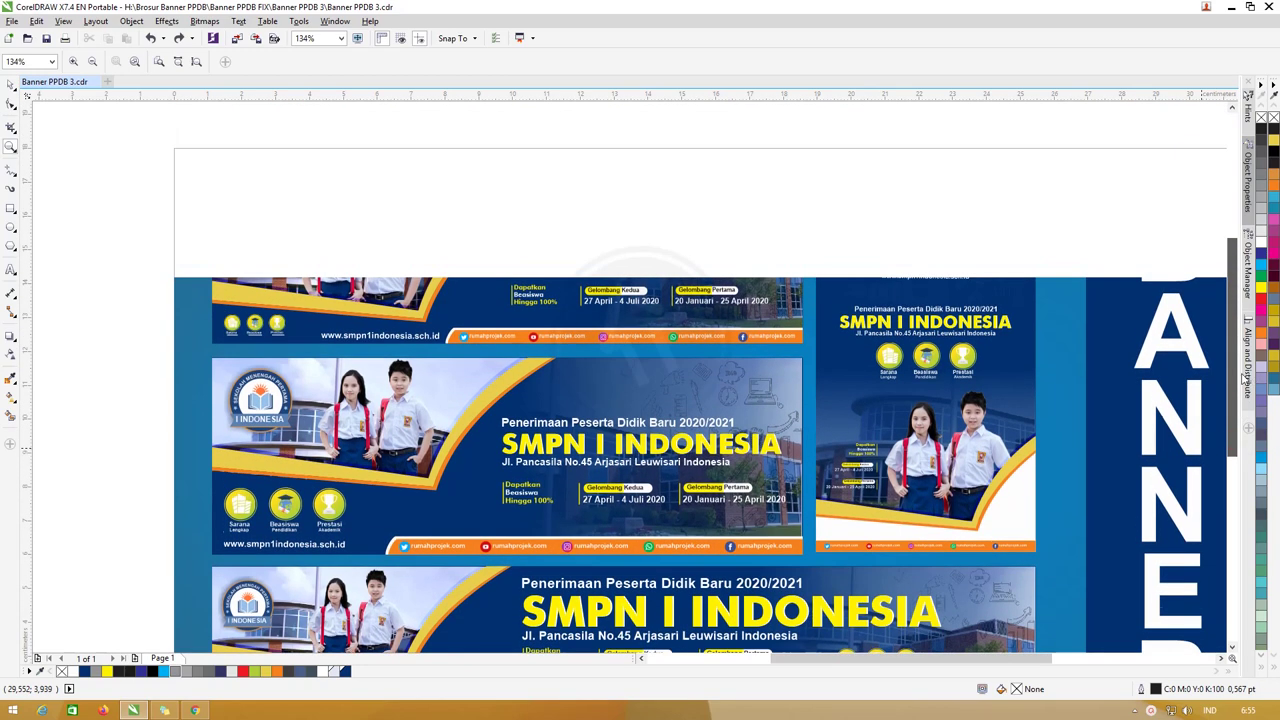
left_click_drag(995, 660, 1062, 655)
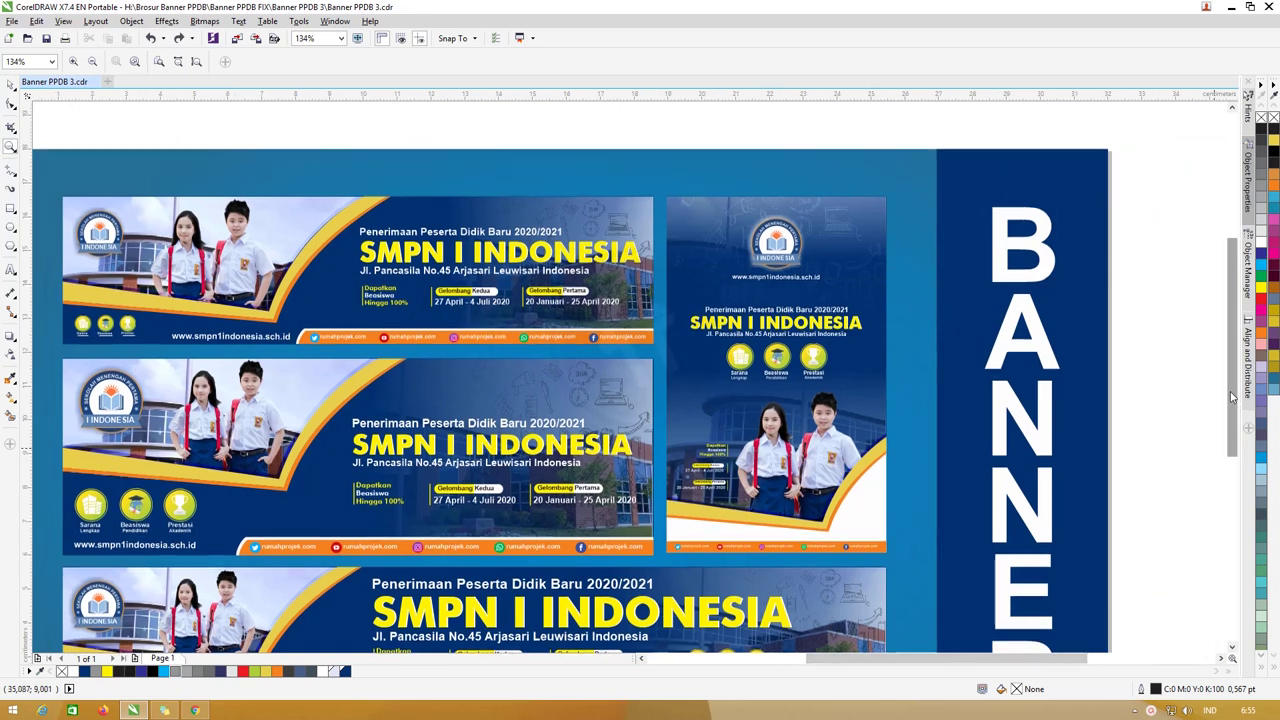
scroll(838, 500, "down", 1)
scroll(513, 472, "down", 2)
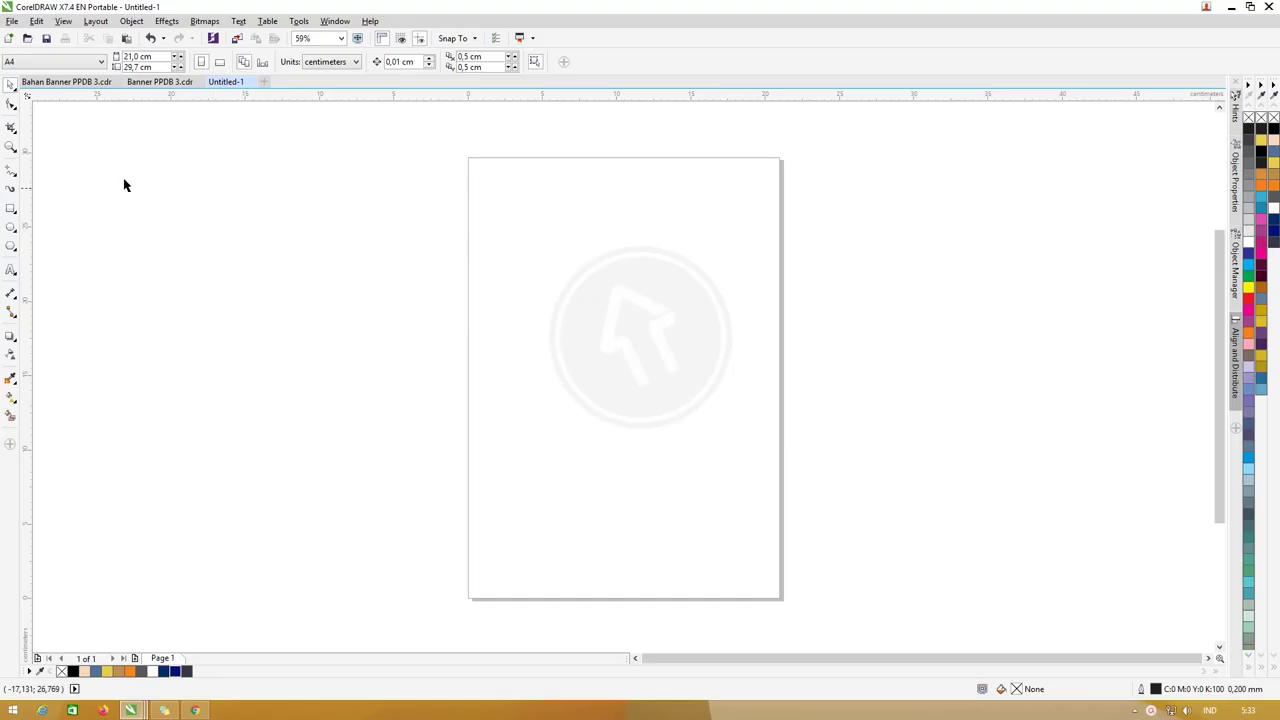
Set the page size to 40 × 10 cm
double_click(140, 57)
type("40")
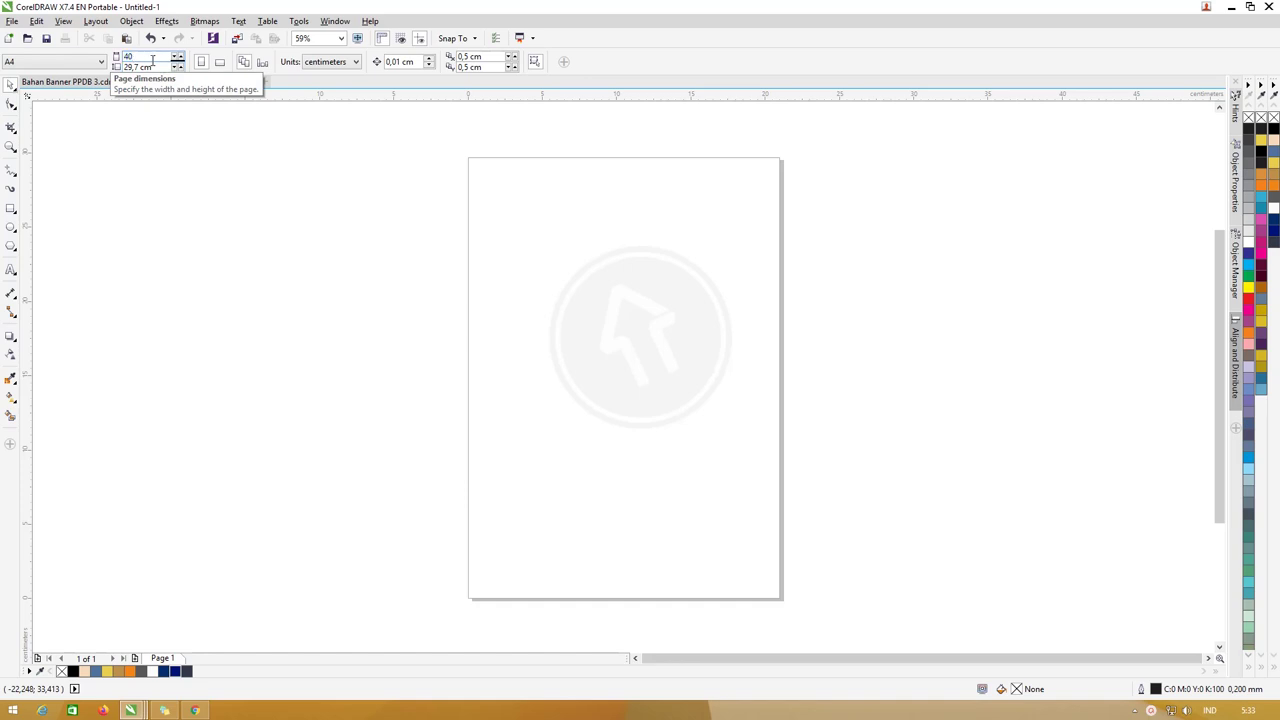
double_click(160, 66)
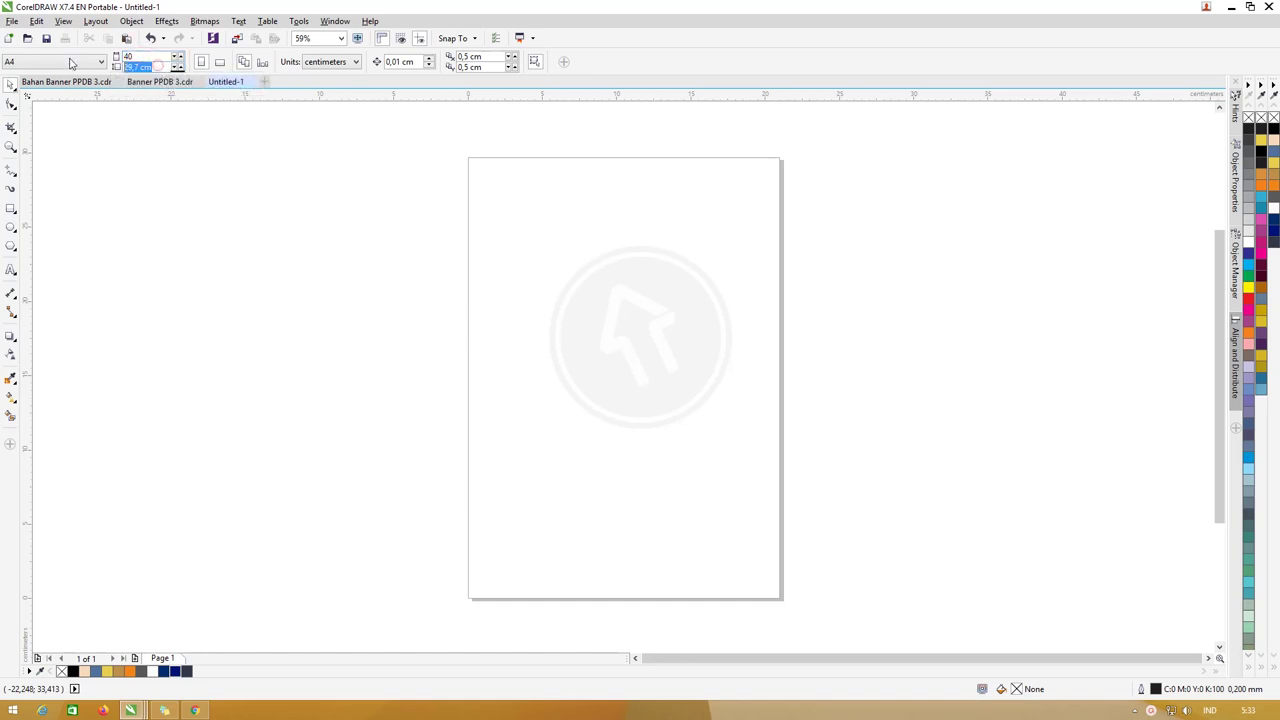
type("10")
key("Return")
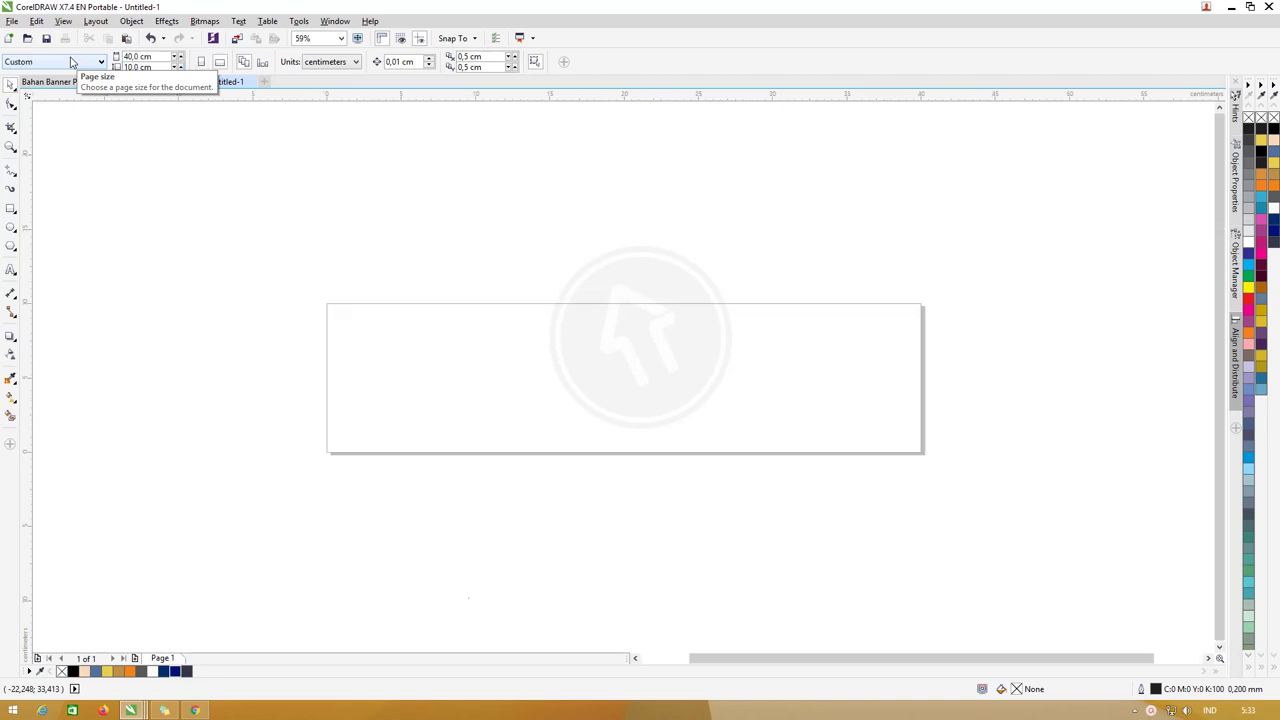
left_click(220, 173)
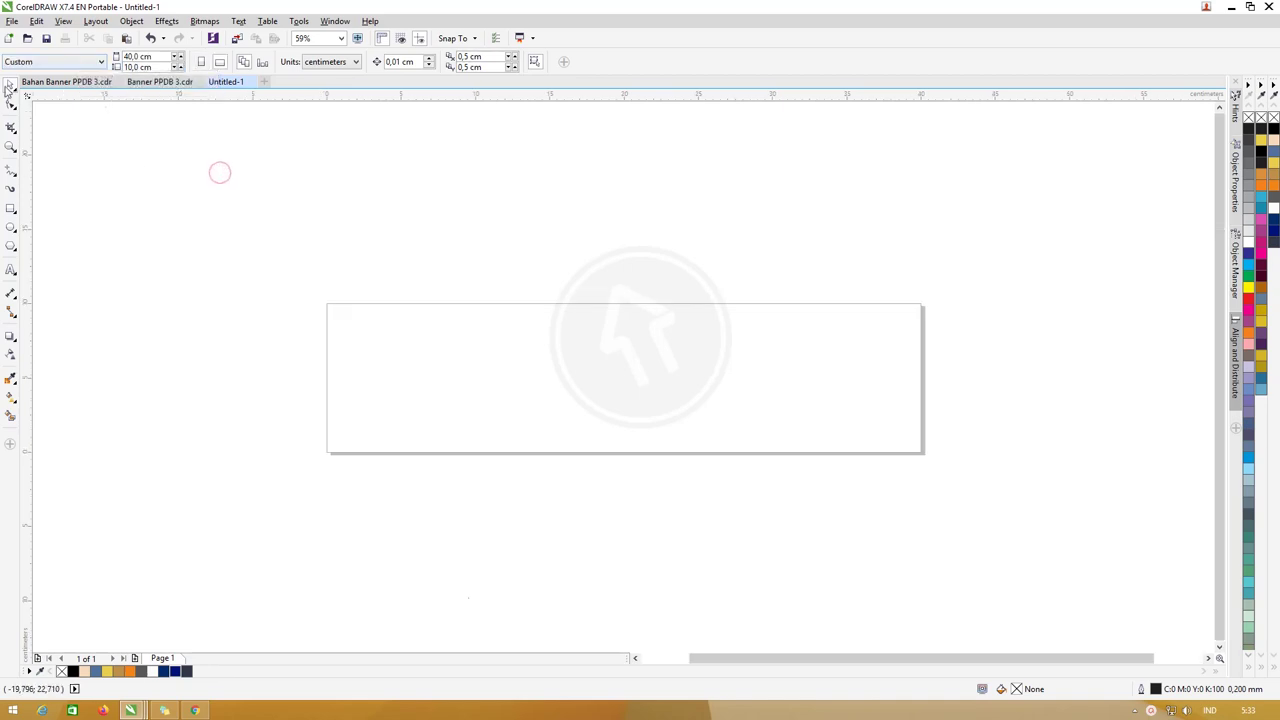
Add a rectangle exactly matching the 40 × 10 cm page
double_click(11, 208)
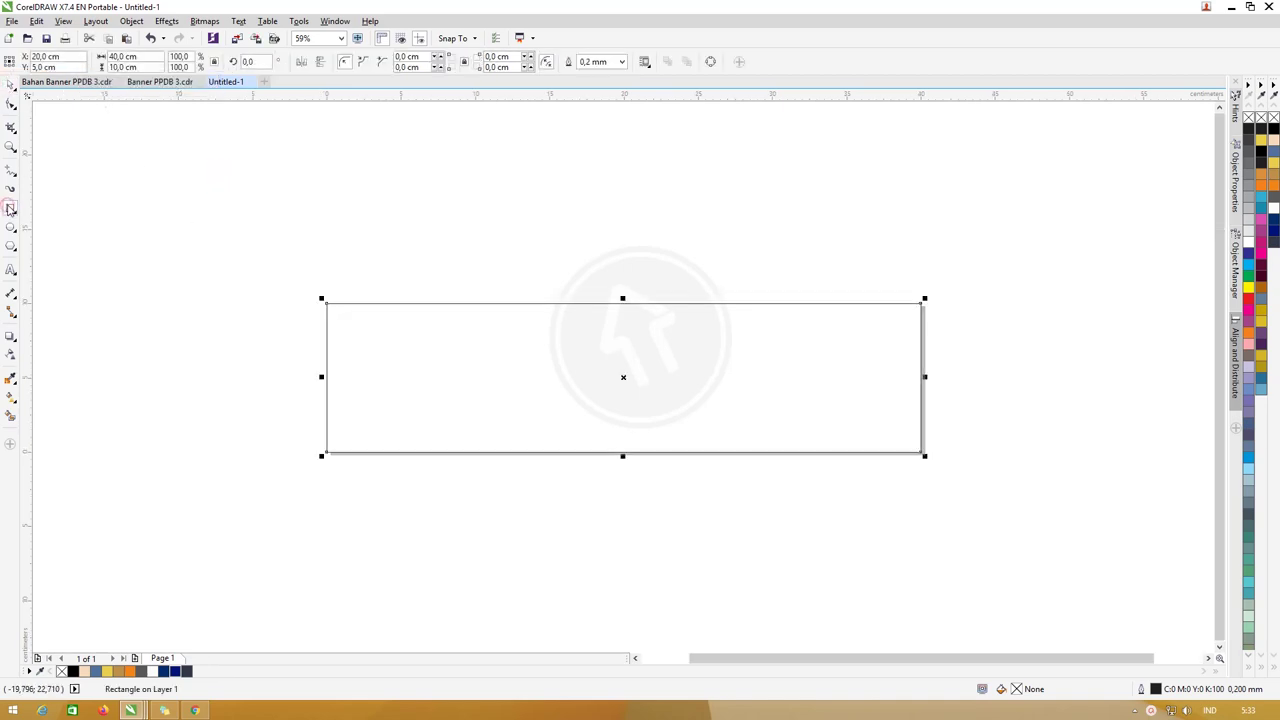
left_click_drag(374, 316, 409, 254)
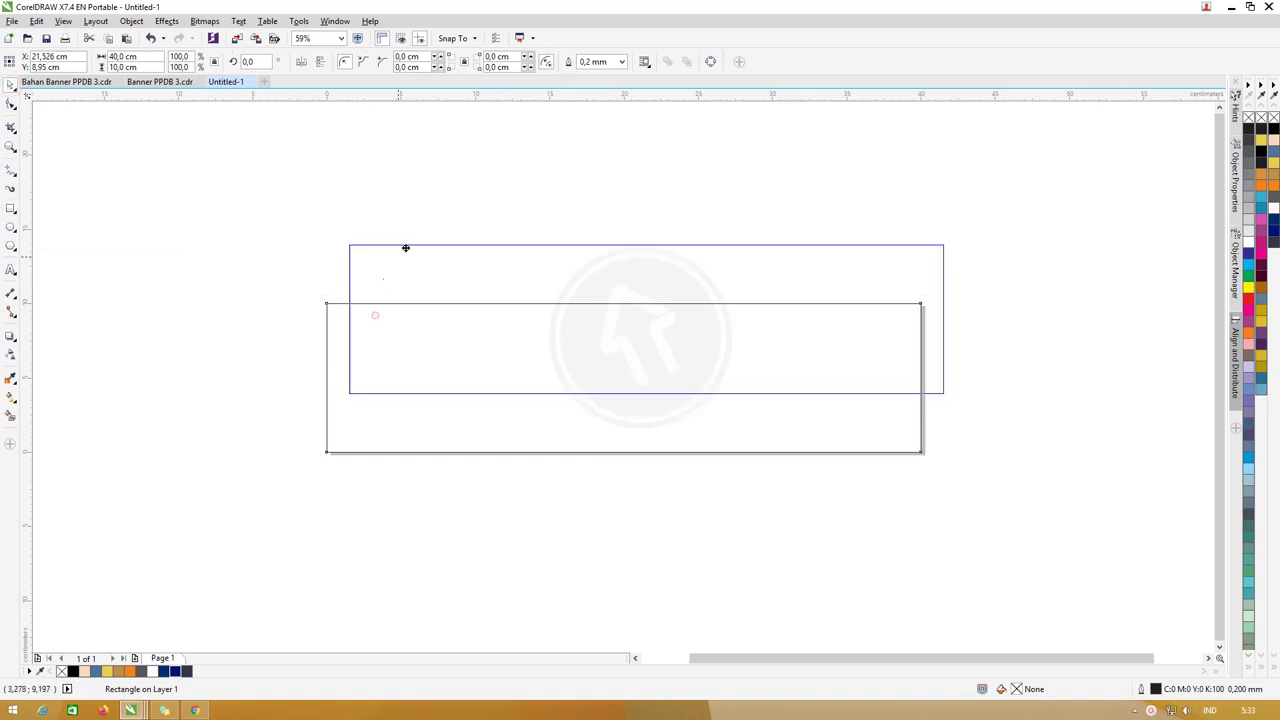
key("ctrl+z")
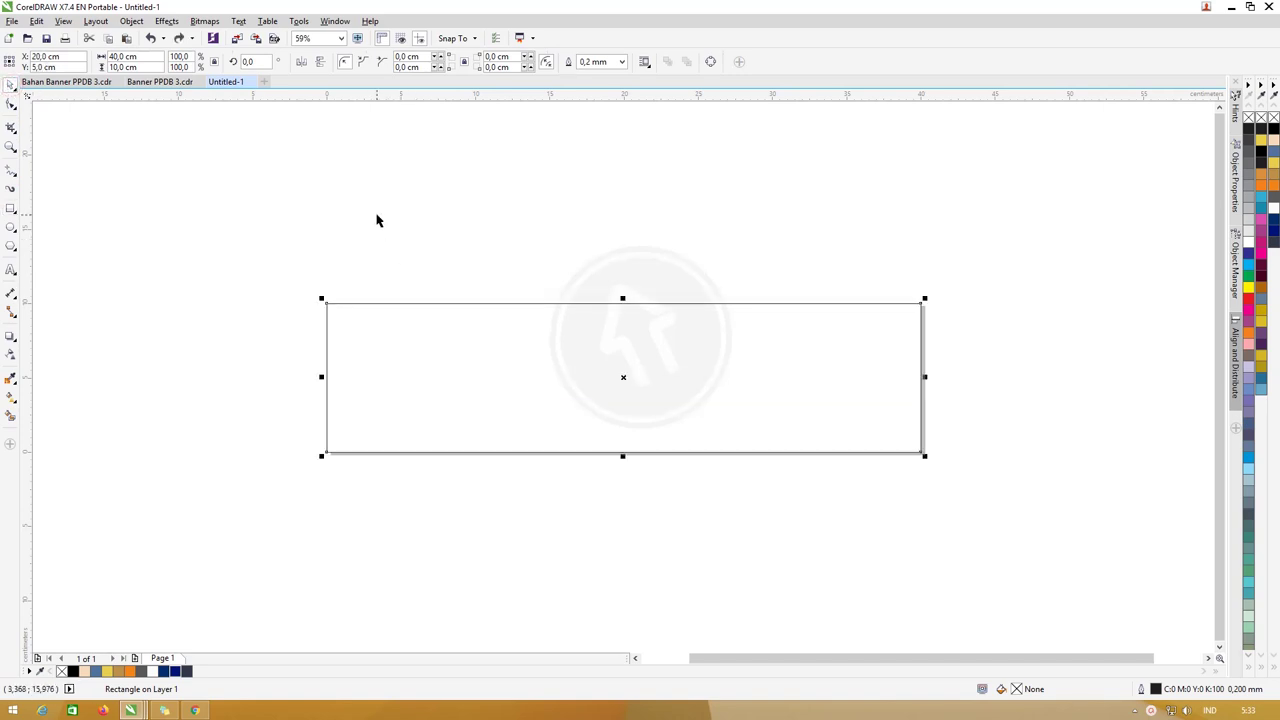
left_click(376, 220)
left_click(393, 307)
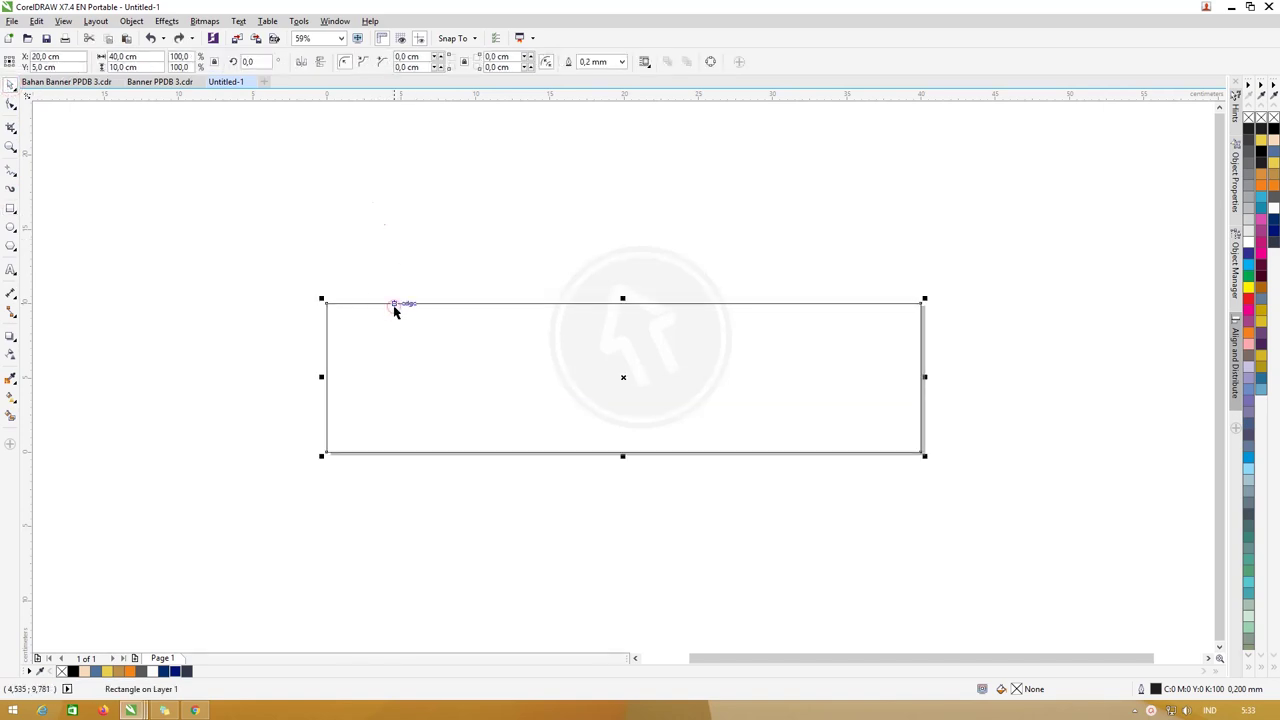
left_click(291, 247)
Load the Pallet Warna.xml palette from the removable disk's Banner PPDB 3 folder
right_click(30, 668)
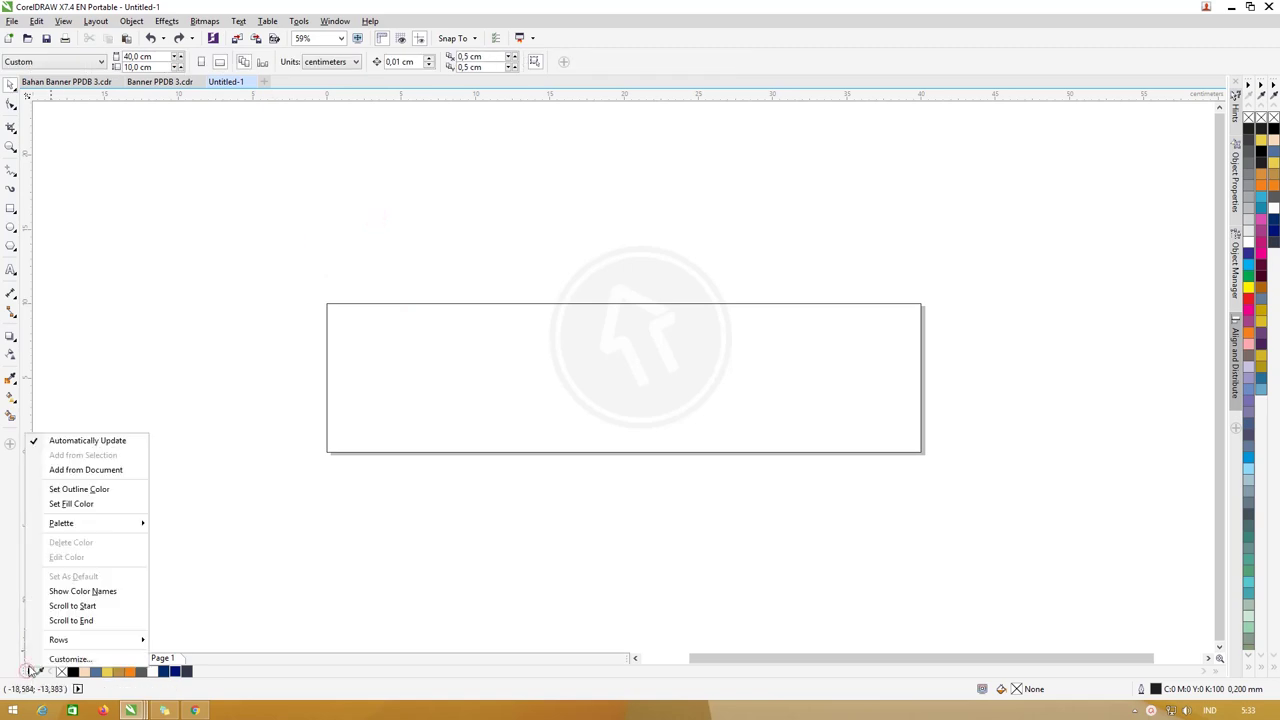
mouse_move(62, 523)
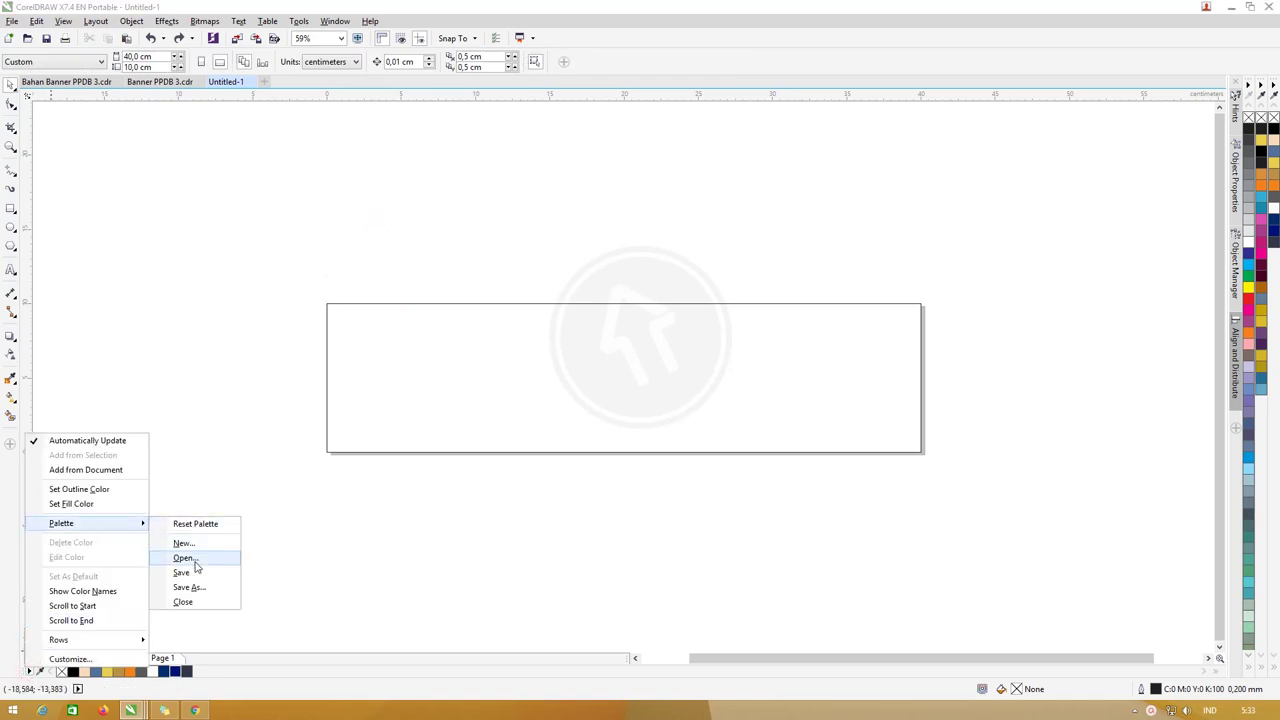
left_click(185, 558)
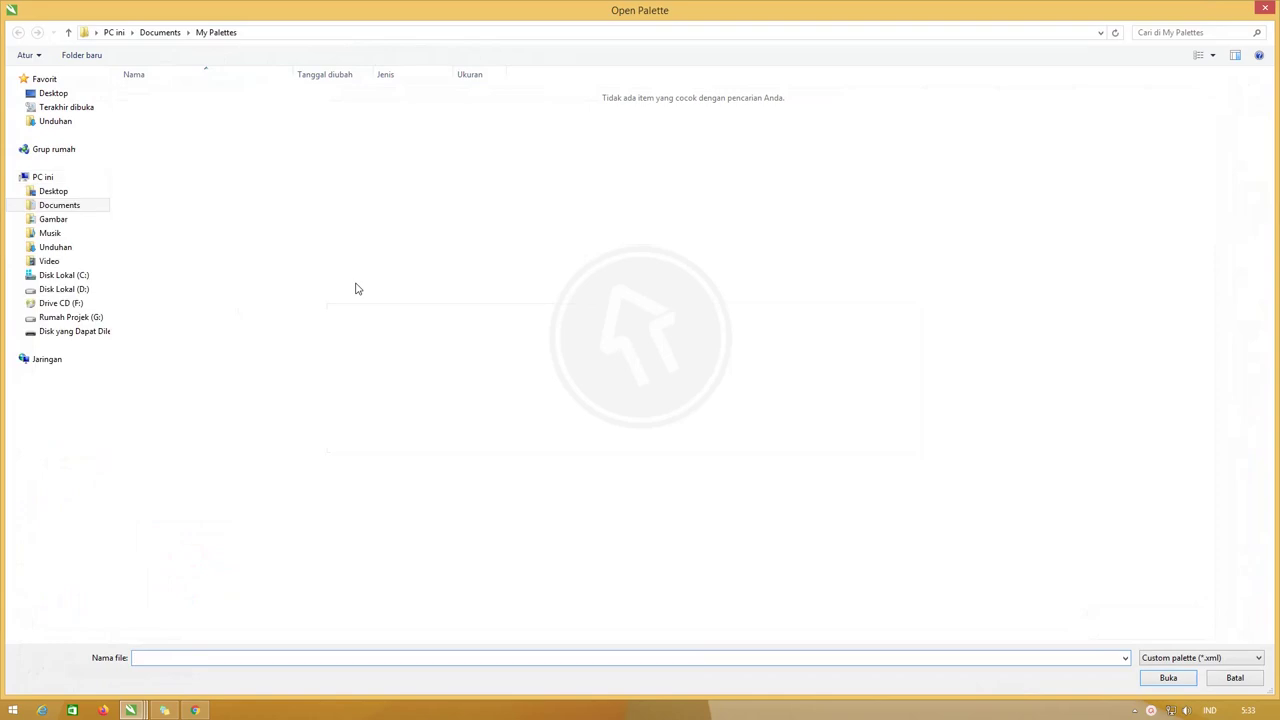
left_click(97, 331)
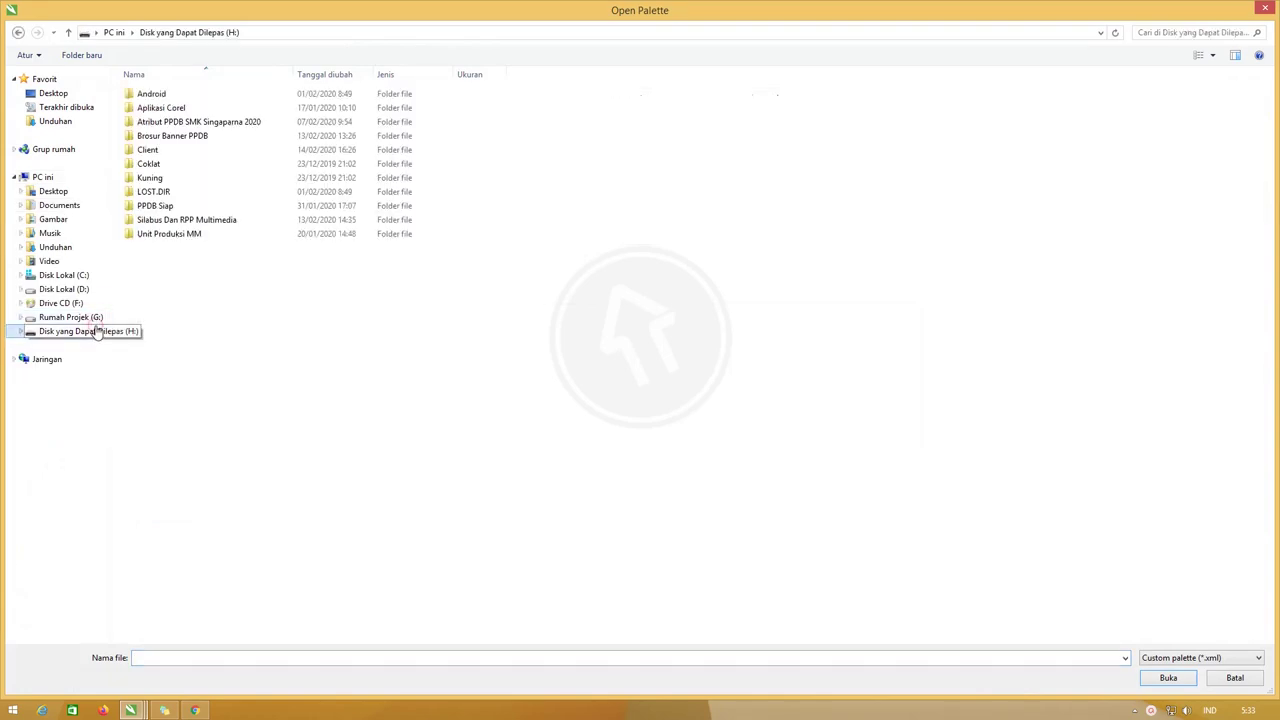
double_click(155, 131)
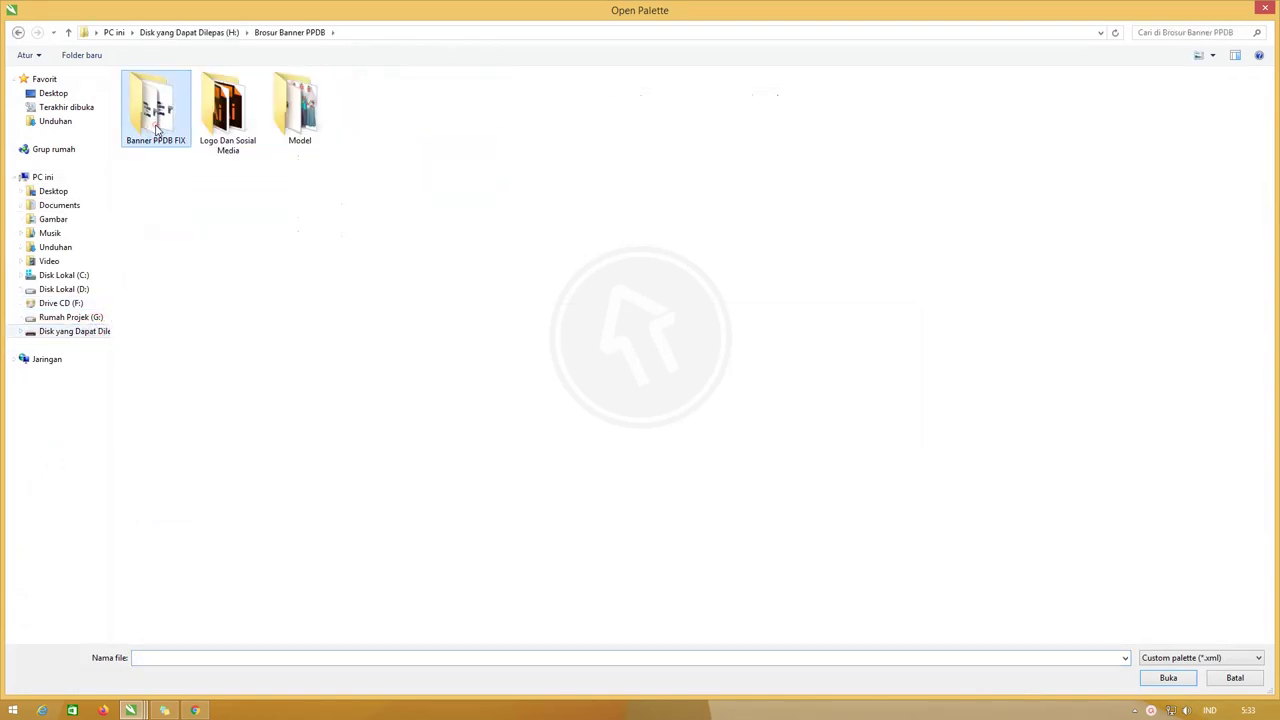
double_click(155, 131)
double_click(291, 125)
double_click(163, 94)
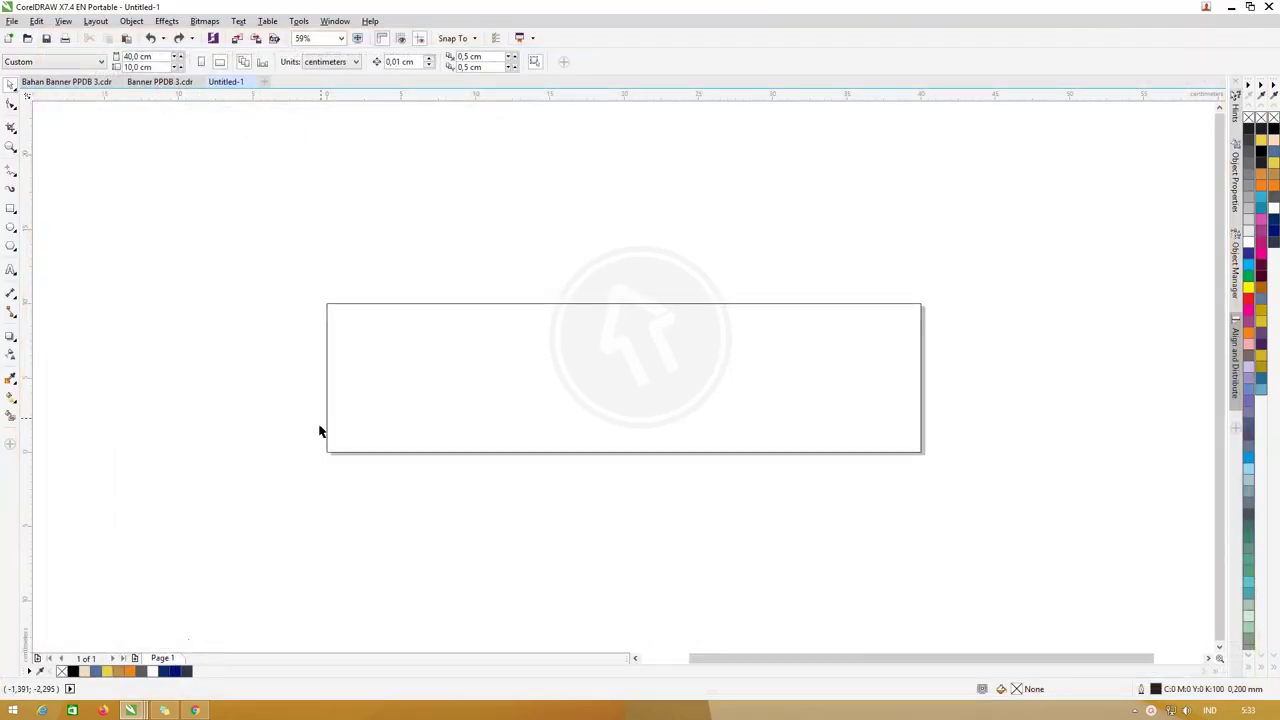
Give the page-sized rectangle a navy (#032D6C) fill and no outline
left_click(345, 355)
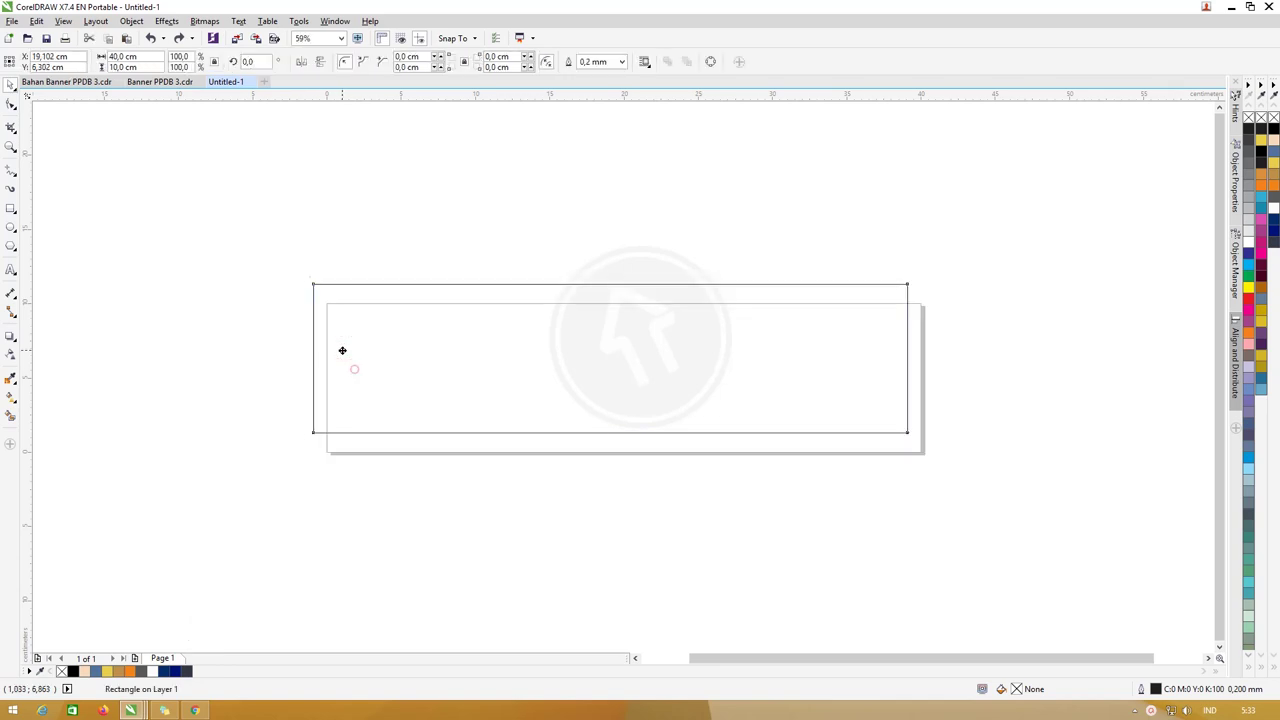
left_click(304, 277)
left_click(340, 343)
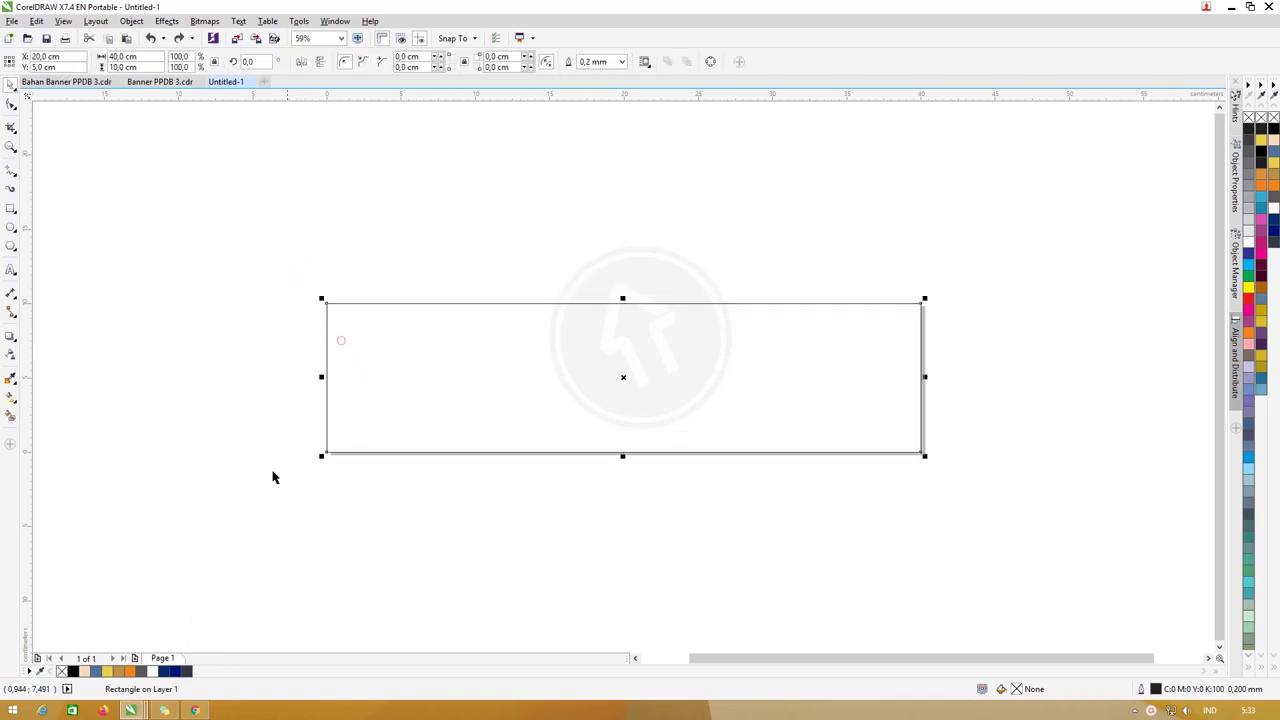
left_click(165, 672)
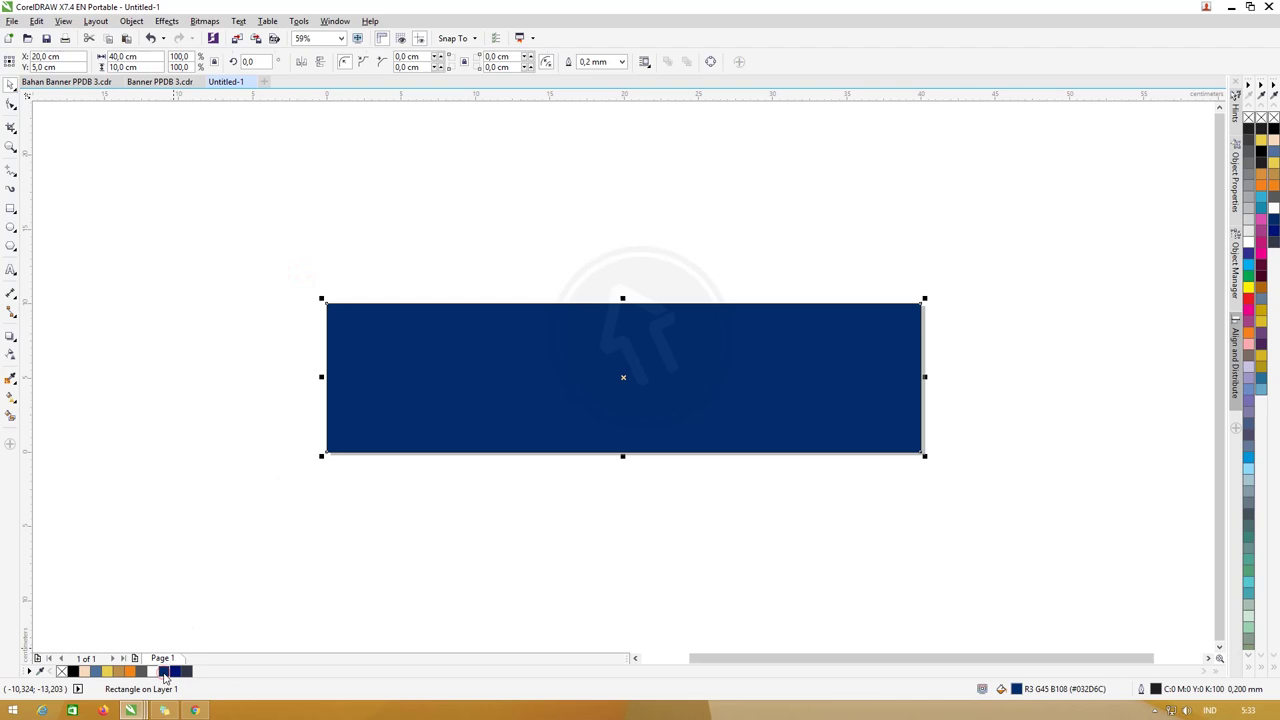
left_click(561, 537)
left_click(790, 376)
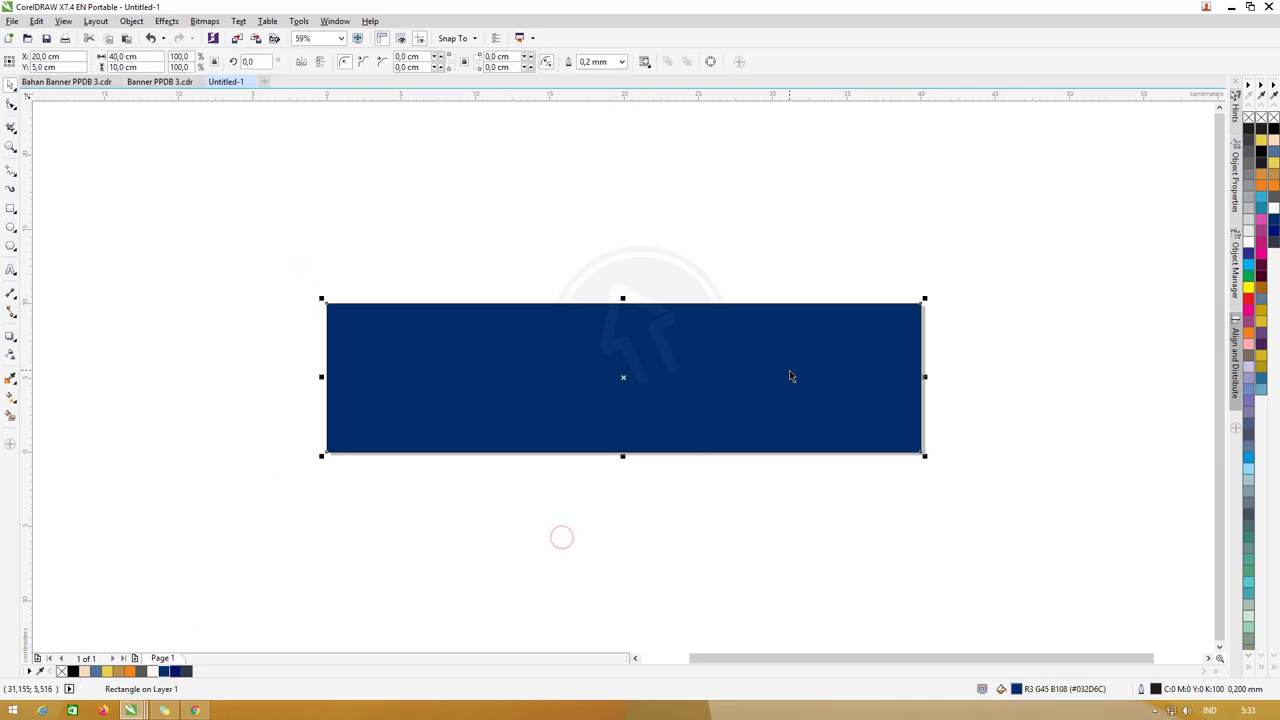
right_click(1250, 118)
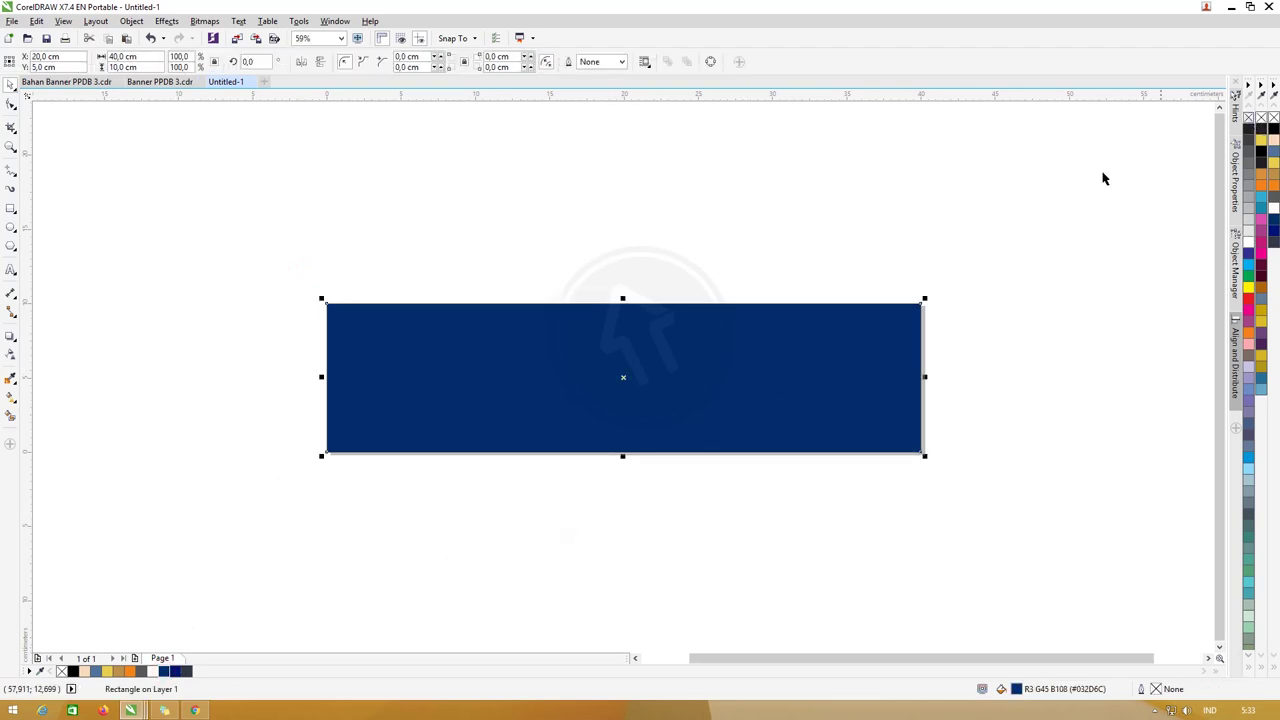
left_click(574, 217)
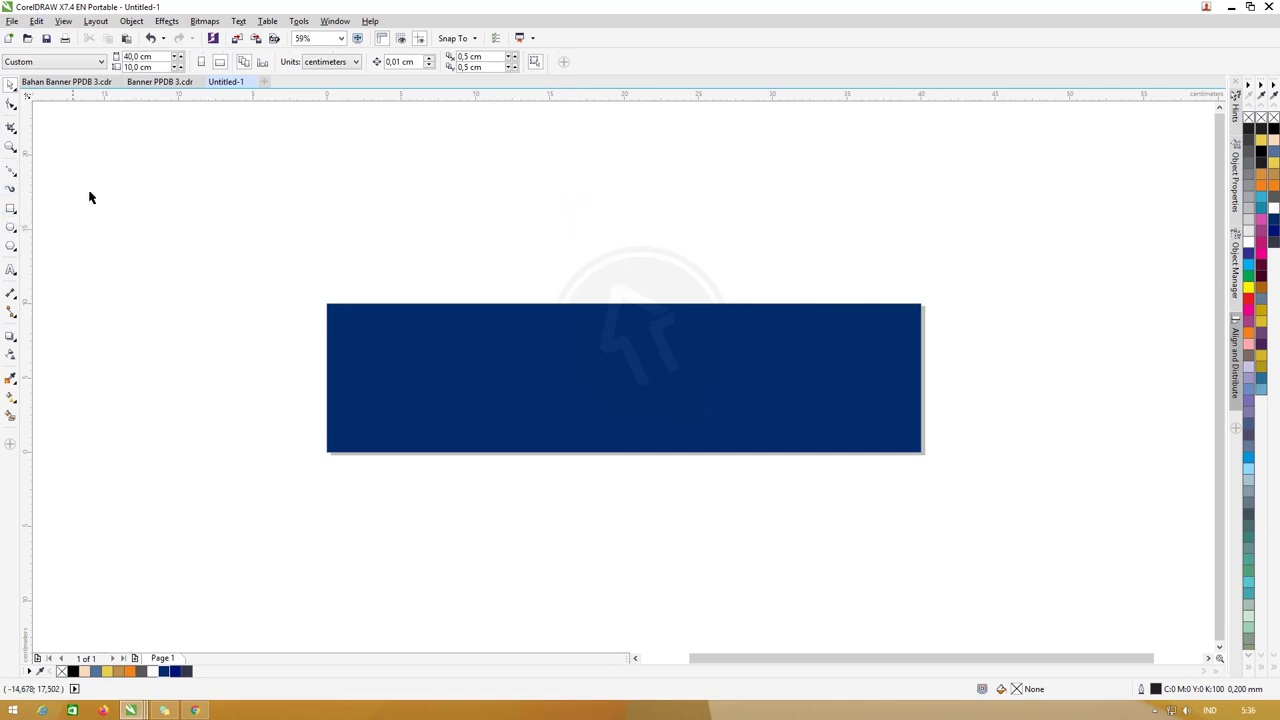
Draw a three-node line across the navy background and adjust its node positions
left_click(12, 175)
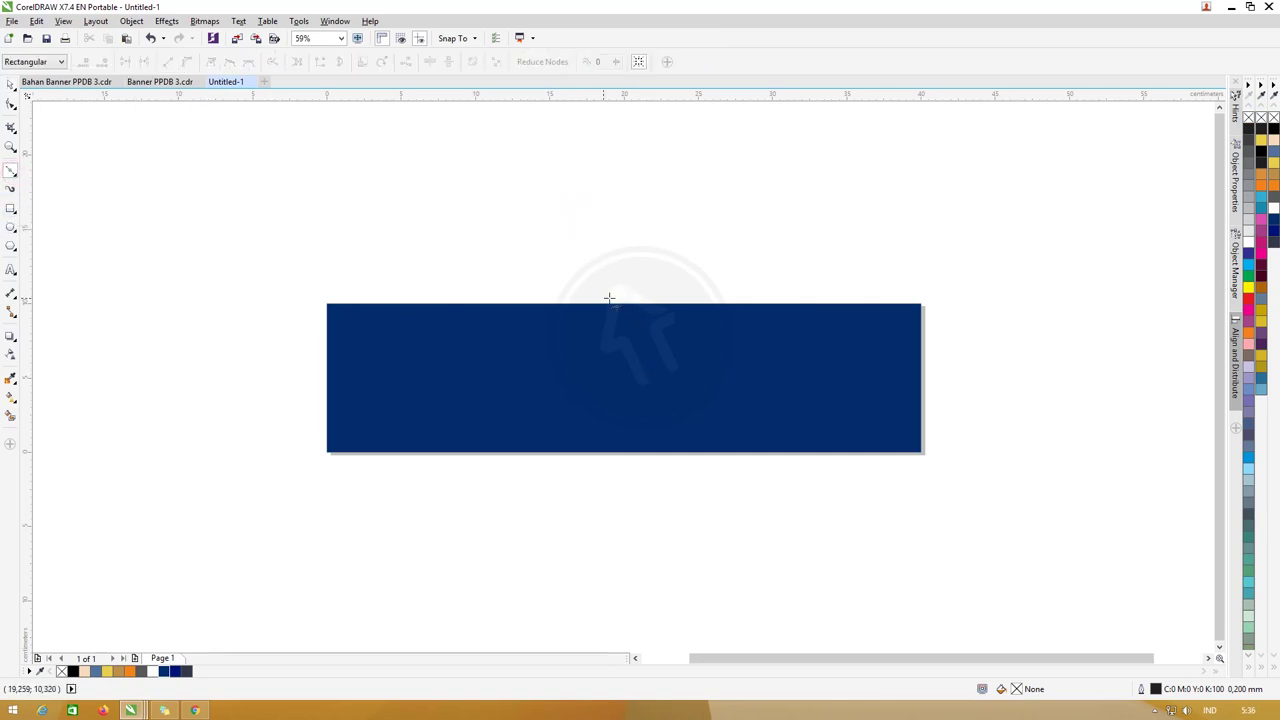
left_click(496, 403)
left_click(259, 361)
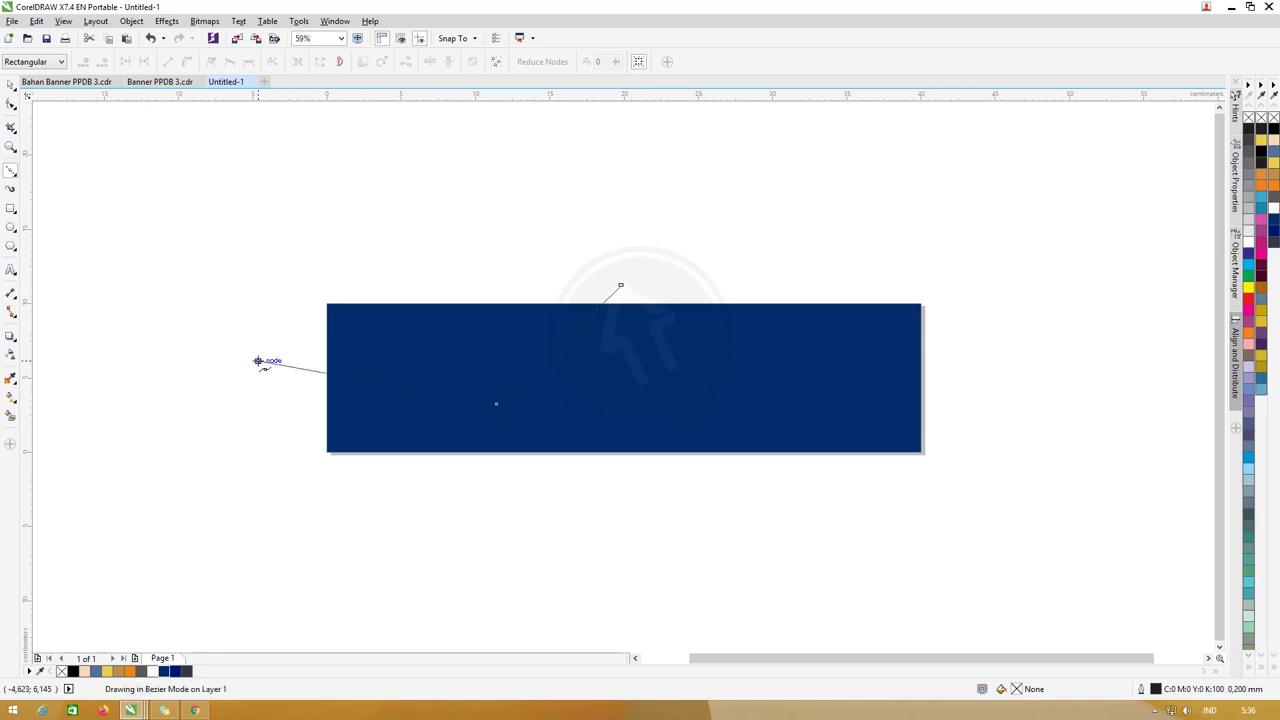
left_click(11, 104)
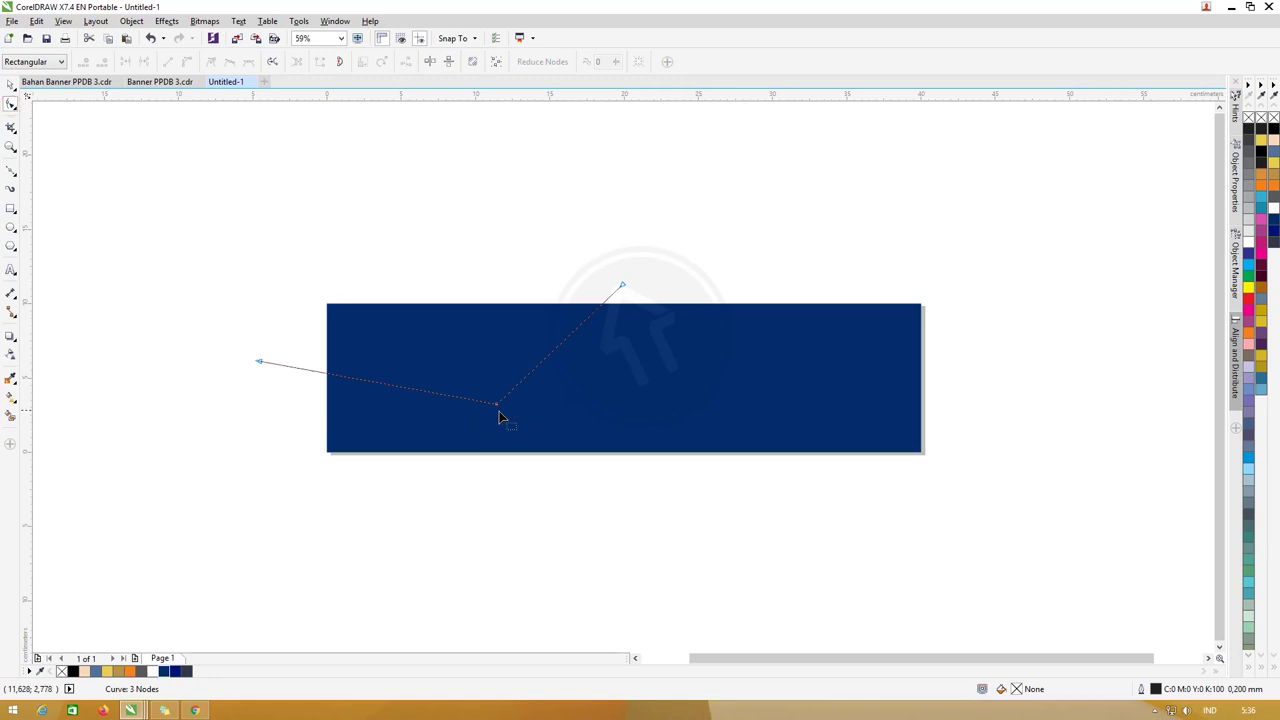
left_click_drag(497, 404, 554, 422)
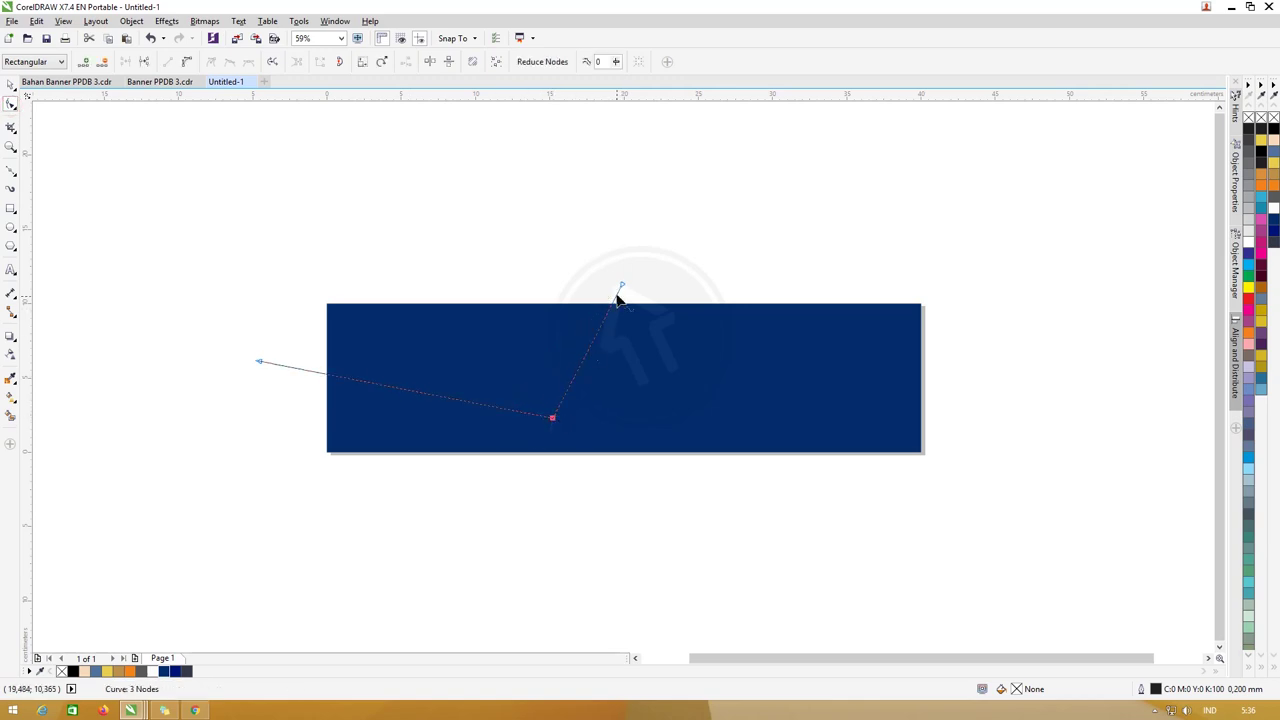
left_click_drag(622, 286, 657, 283)
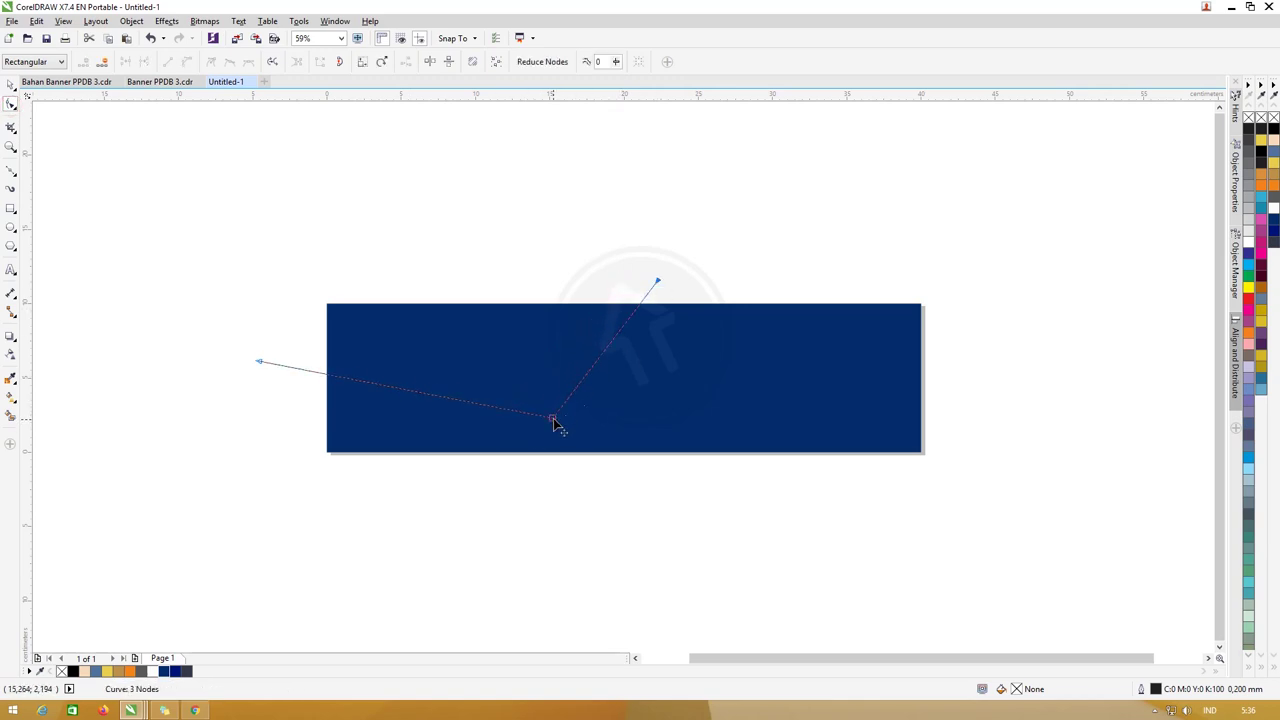
left_click_drag(553, 419, 553, 406)
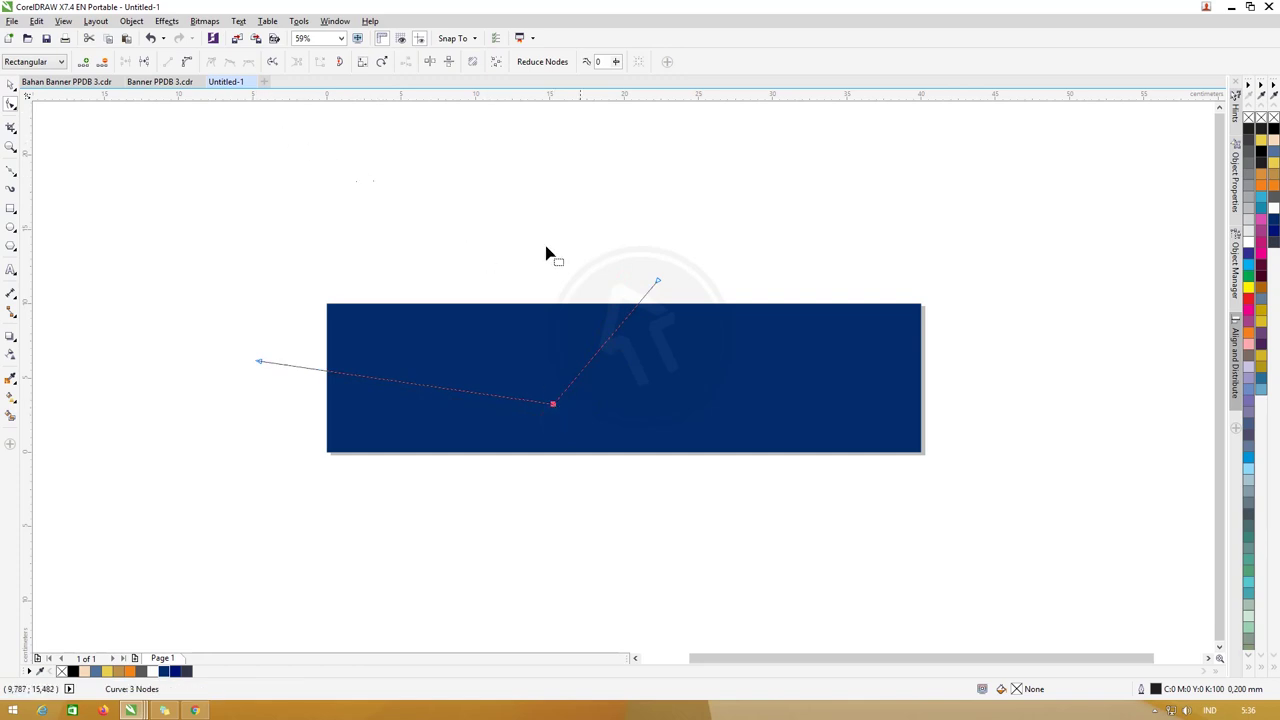
Convert the line's upper segment to a curve and bend it into a smooth arc
left_click(651, 289)
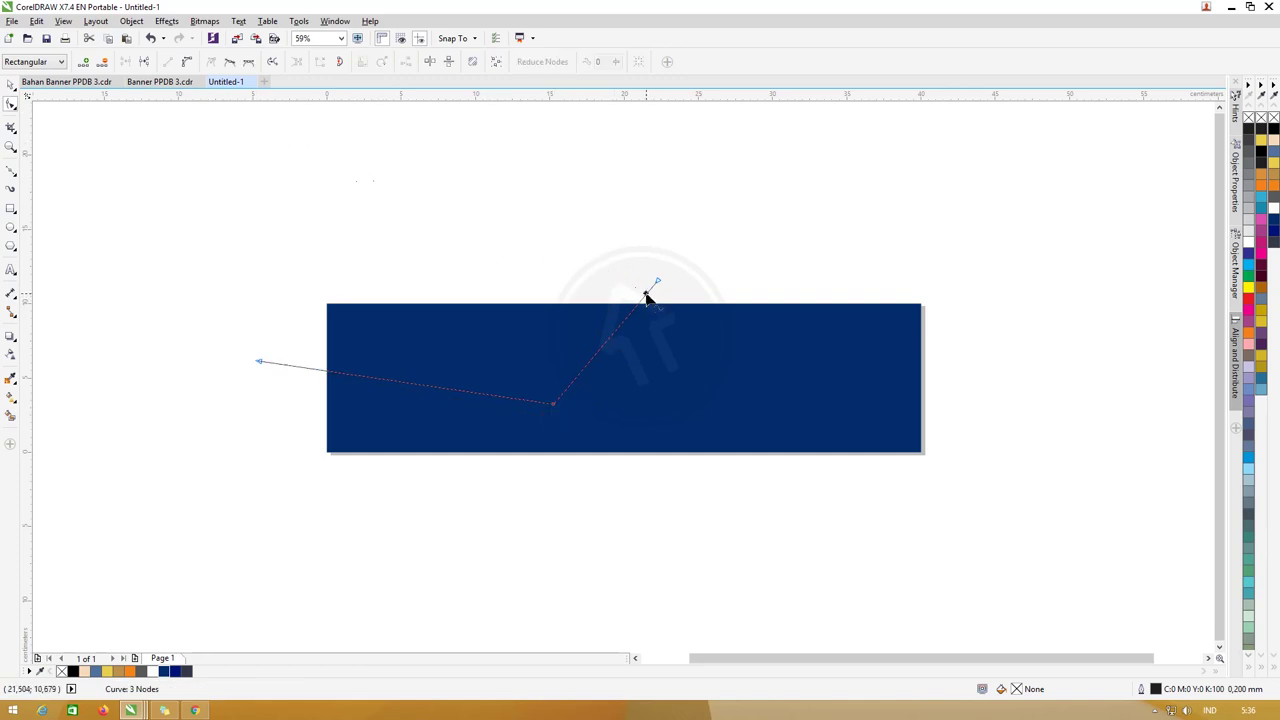
left_click(191, 66)
left_click_drag(625, 322, 569, 361)
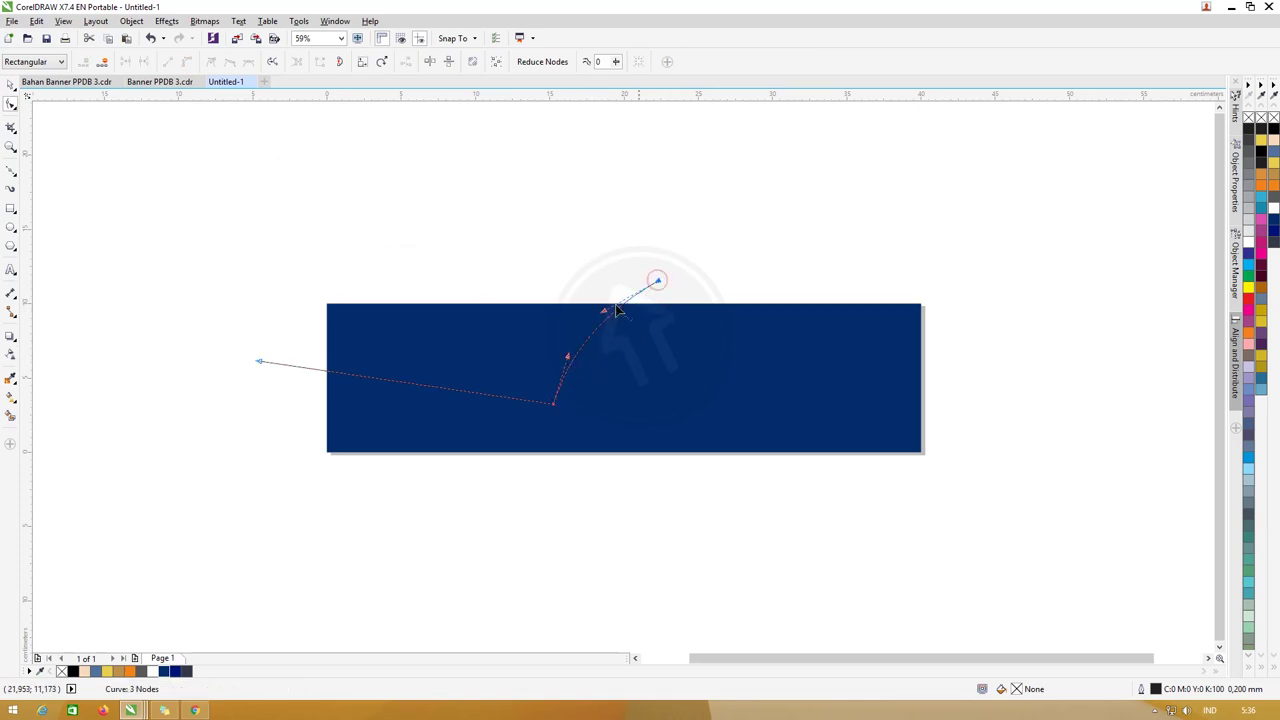
left_click_drag(605, 316, 589, 307)
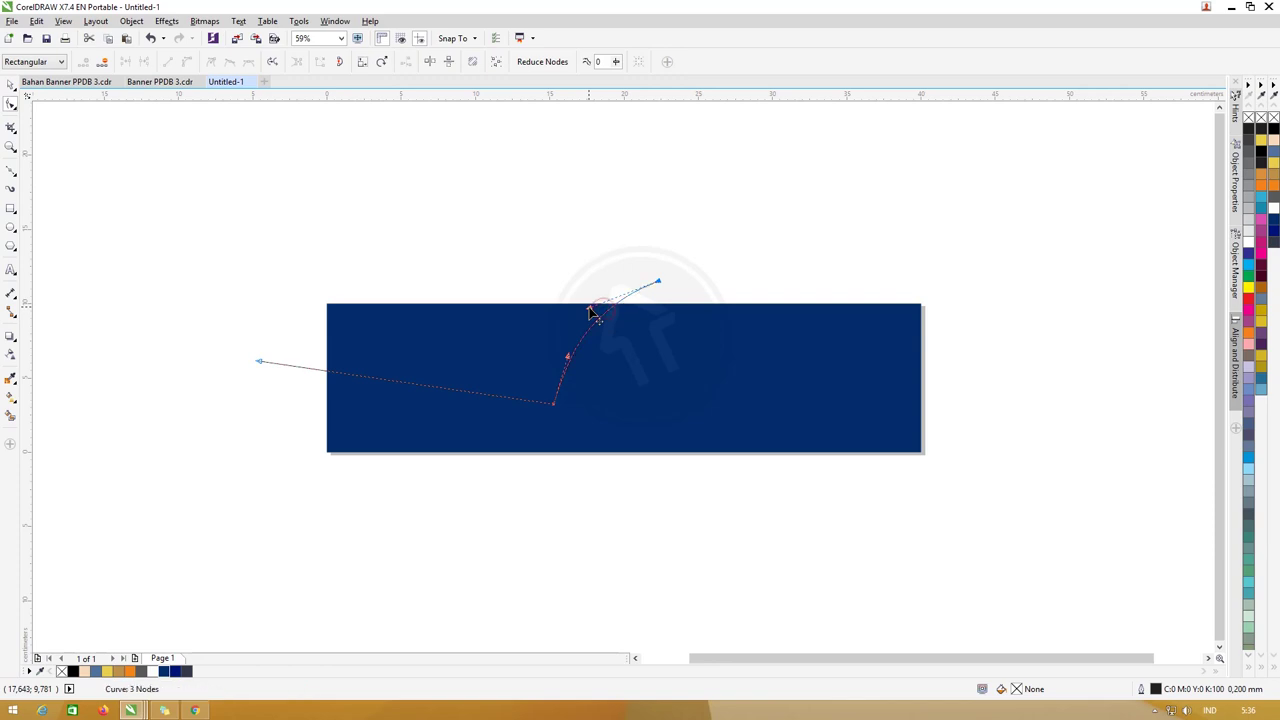
left_click(12, 87)
left_click(297, 363)
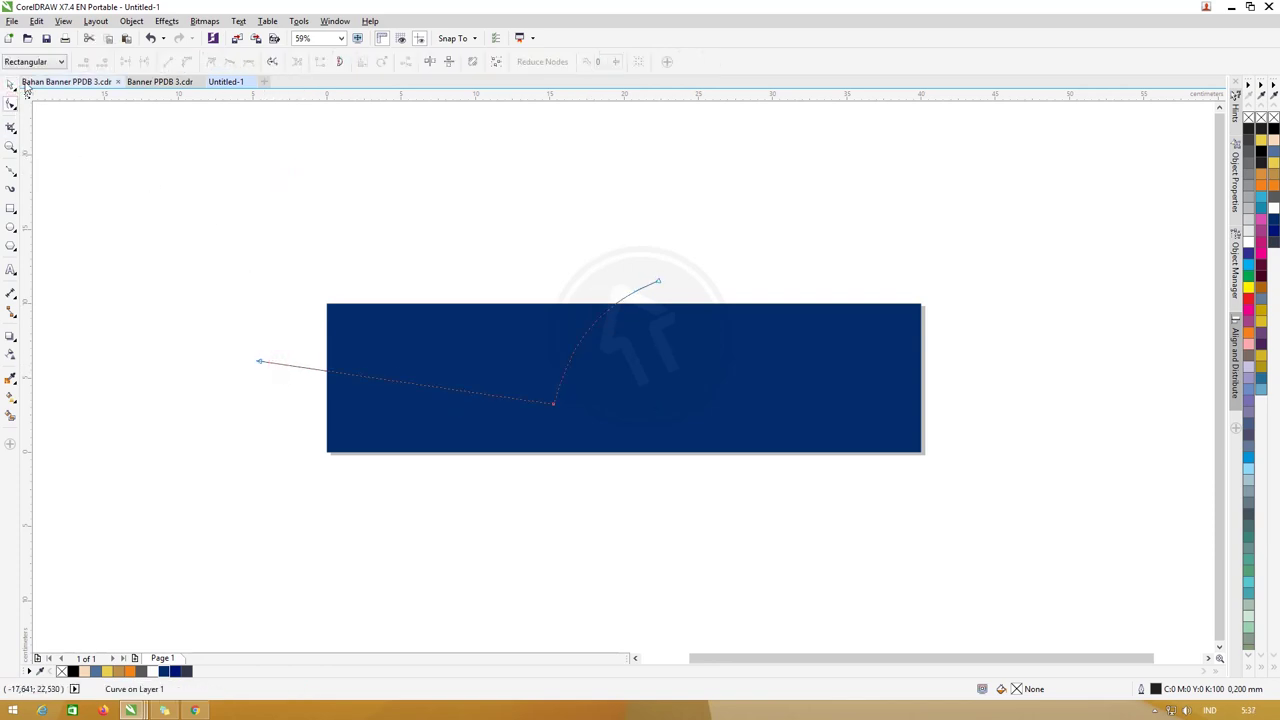
Smart Fill the area right of and below the curve with grey
left_click_drag(291, 360, 280, 373)
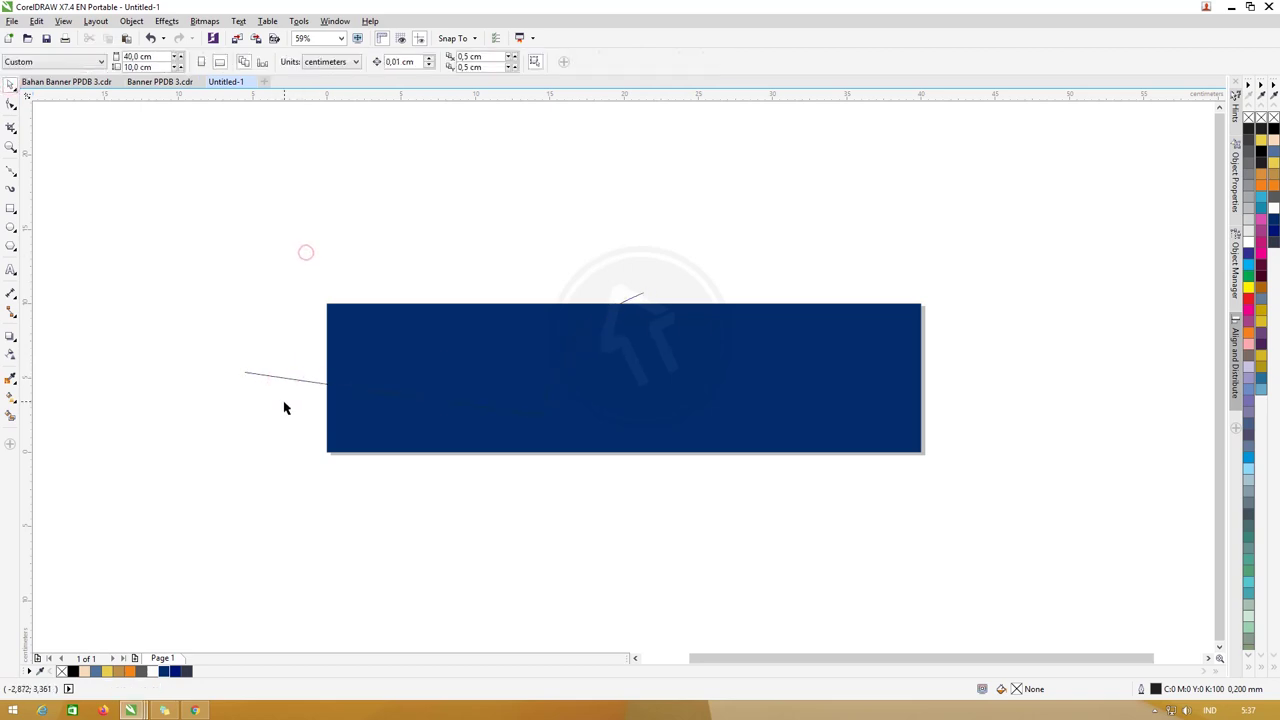
left_click(286, 378)
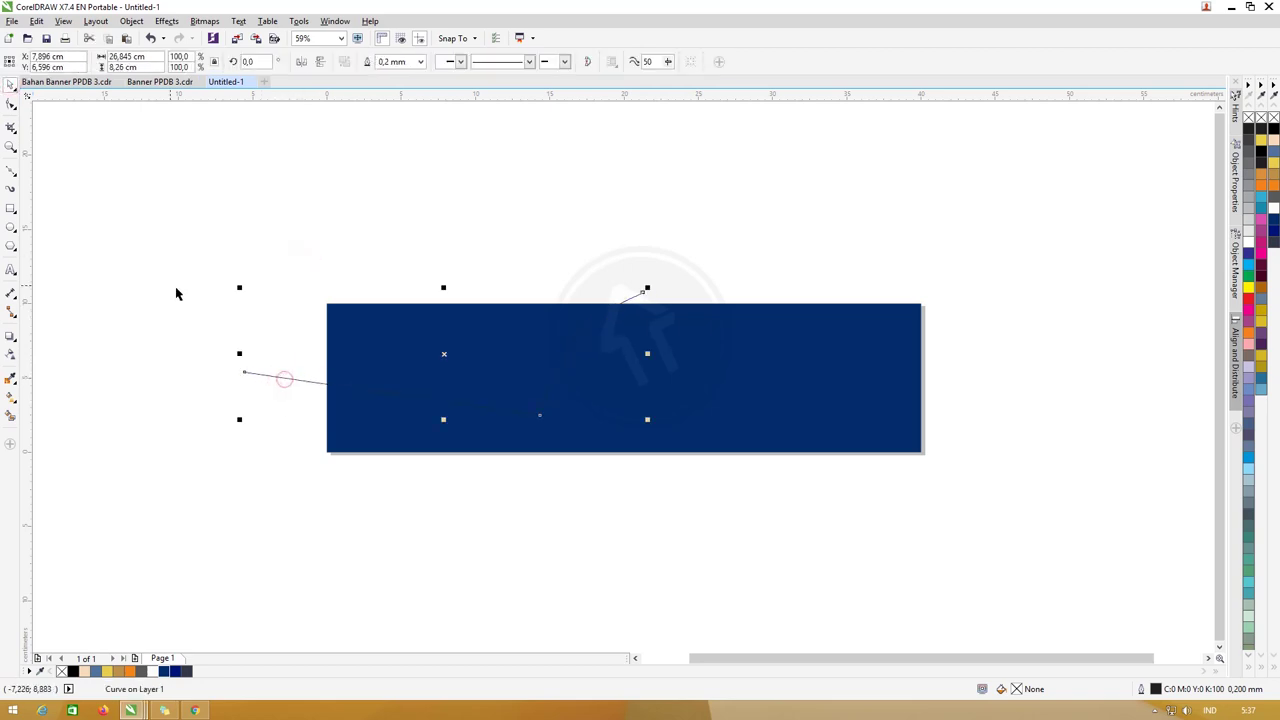
left_click(11, 418)
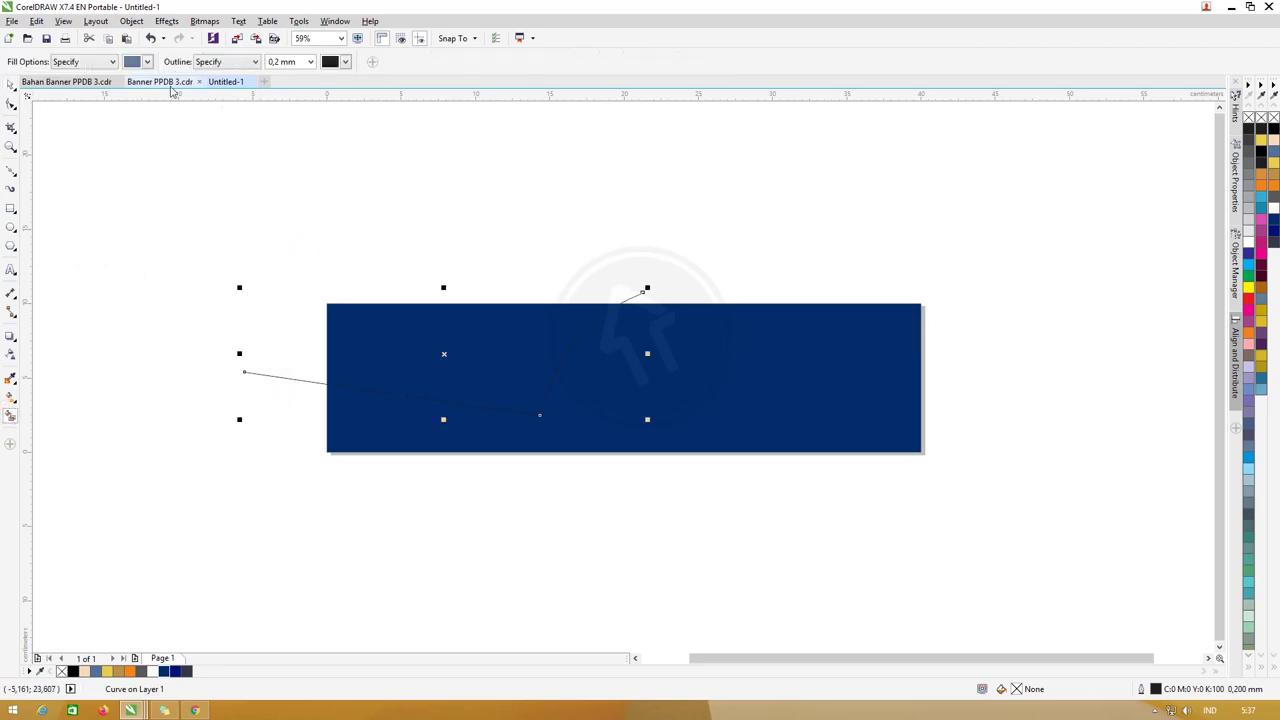
left_click(145, 63)
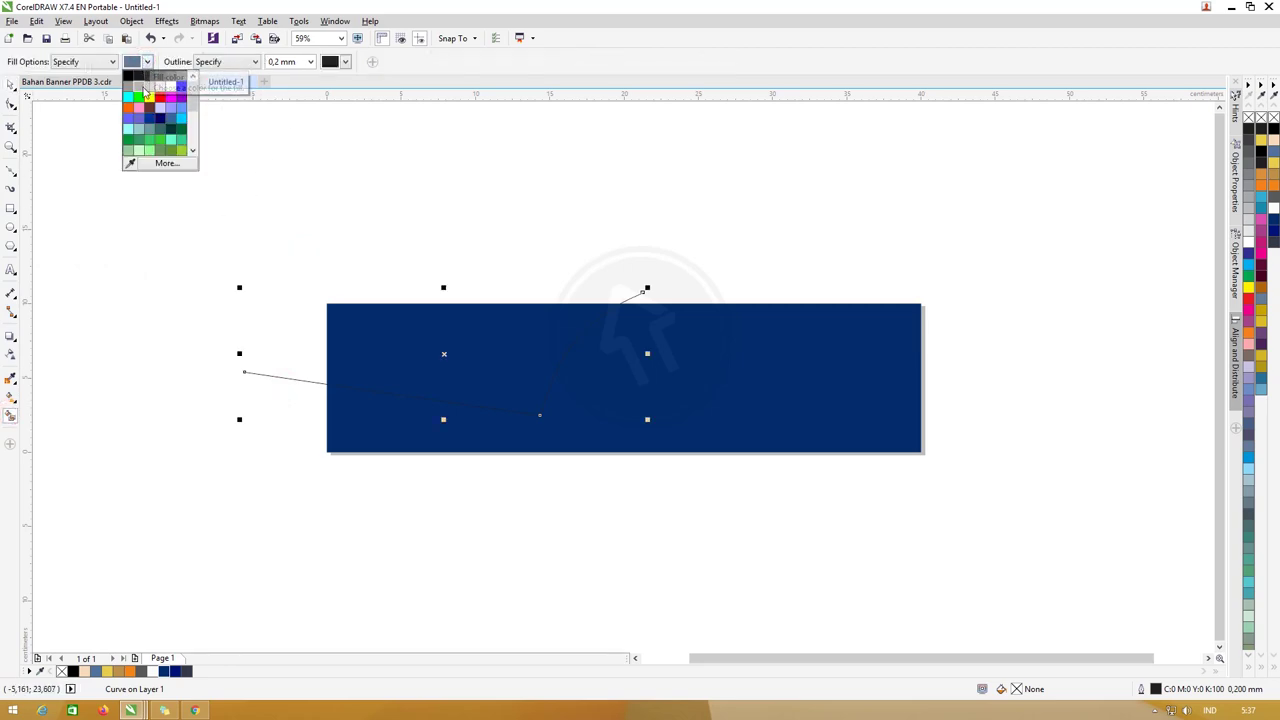
left_click(143, 92)
left_click(727, 372)
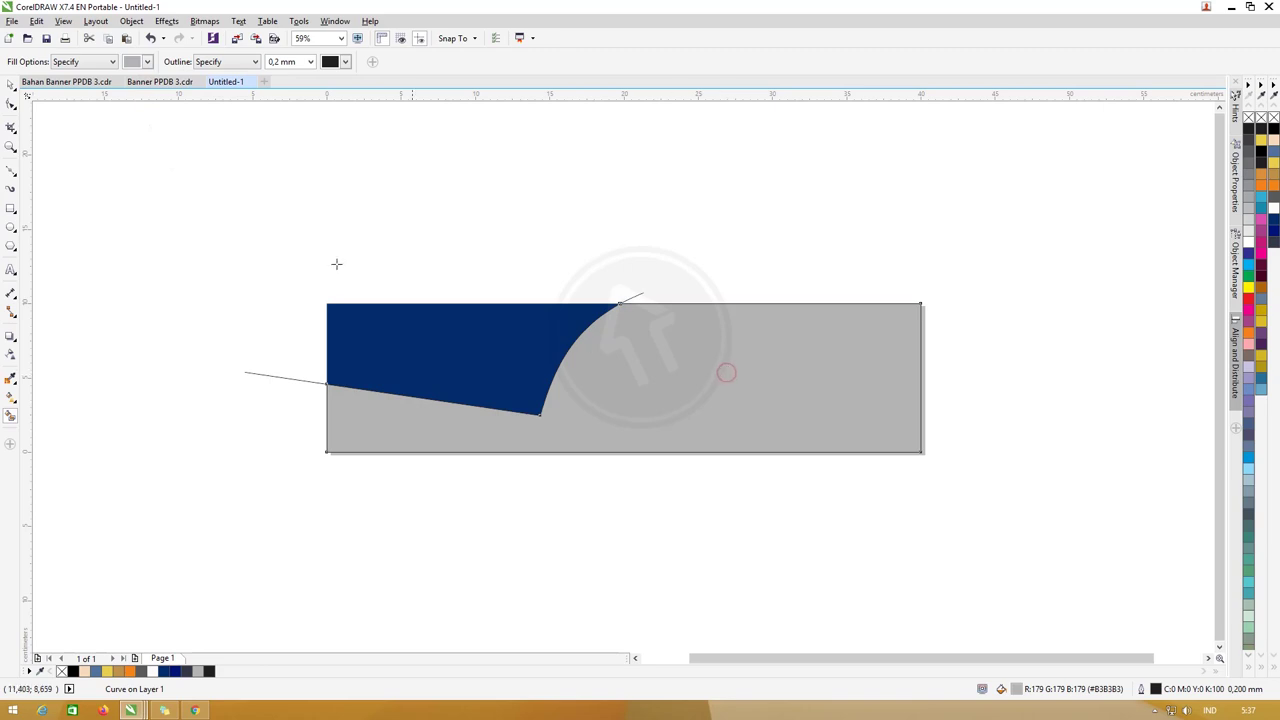
left_click(11, 85)
Set the curve's outline width to 10.0 mm
left_click(244, 164)
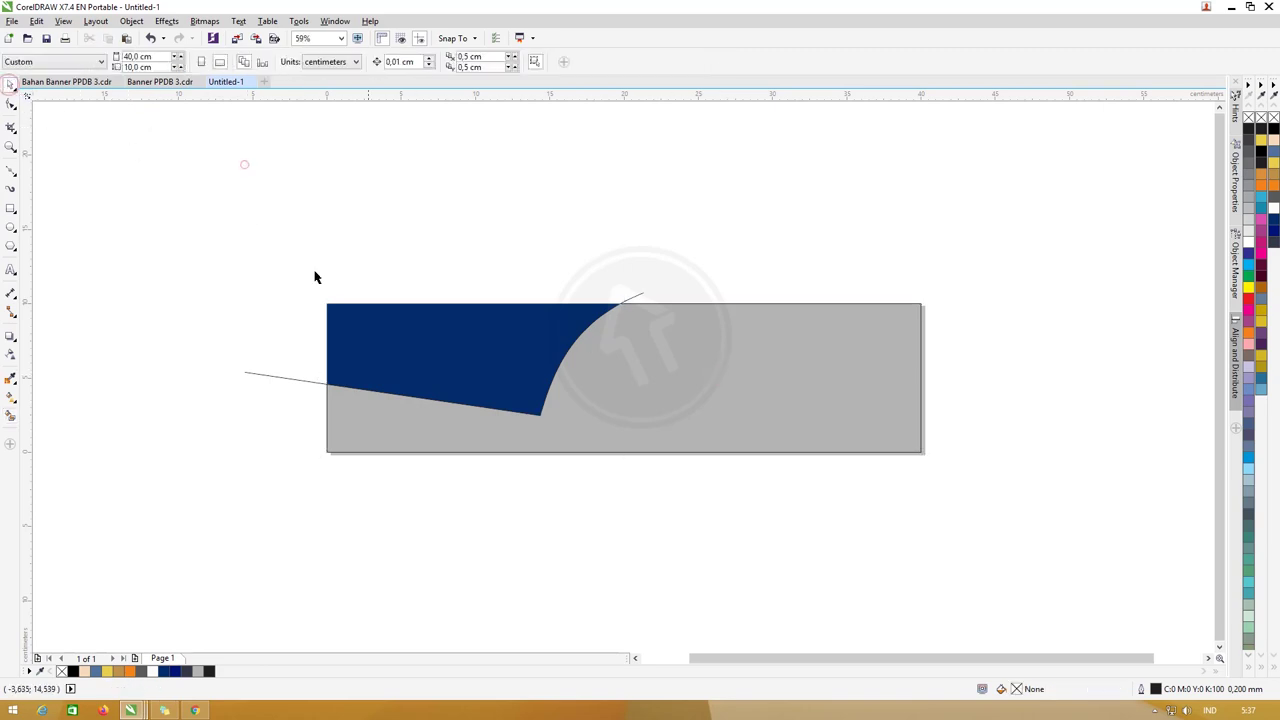
left_click(633, 299)
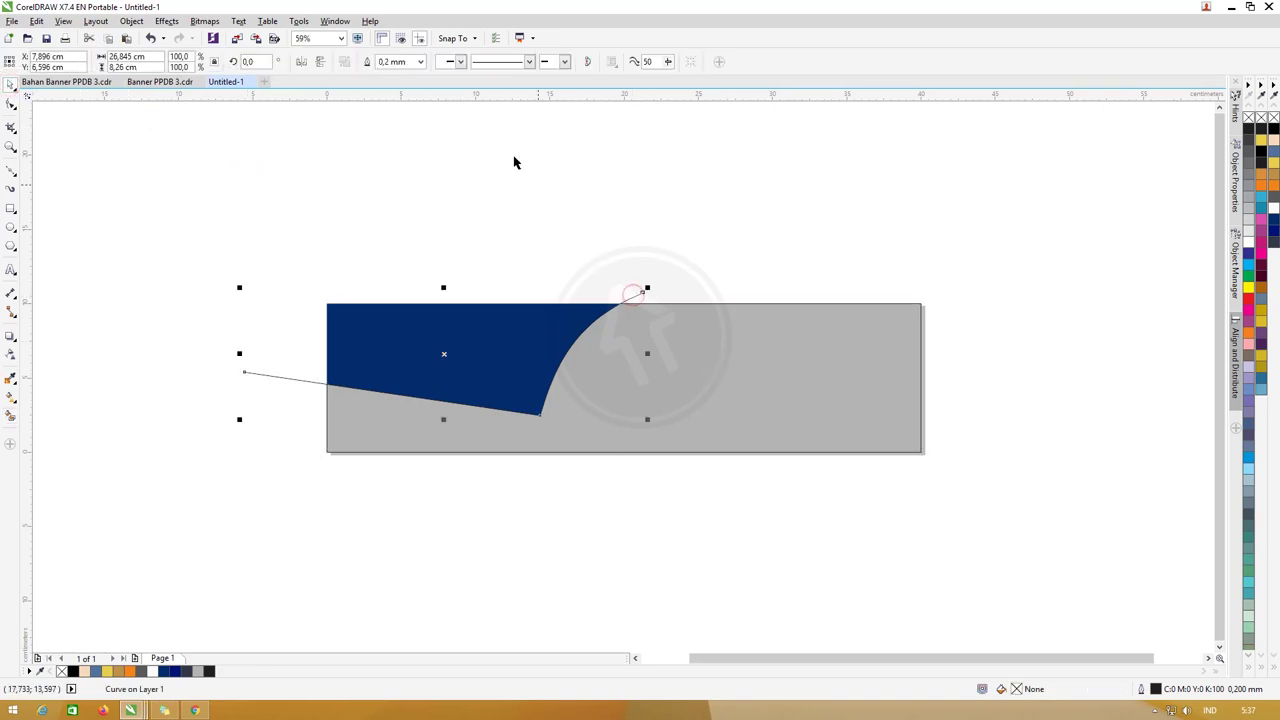
left_click(420, 62)
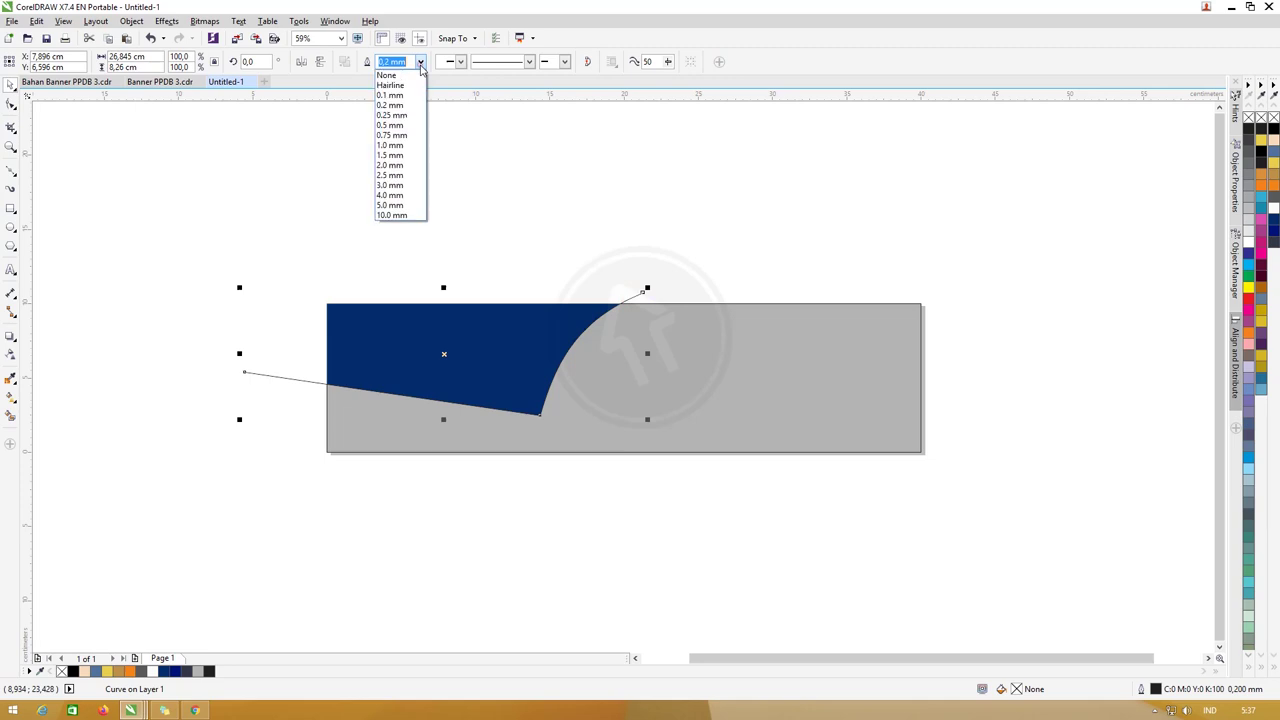
left_click(390, 185)
left_click(420, 62)
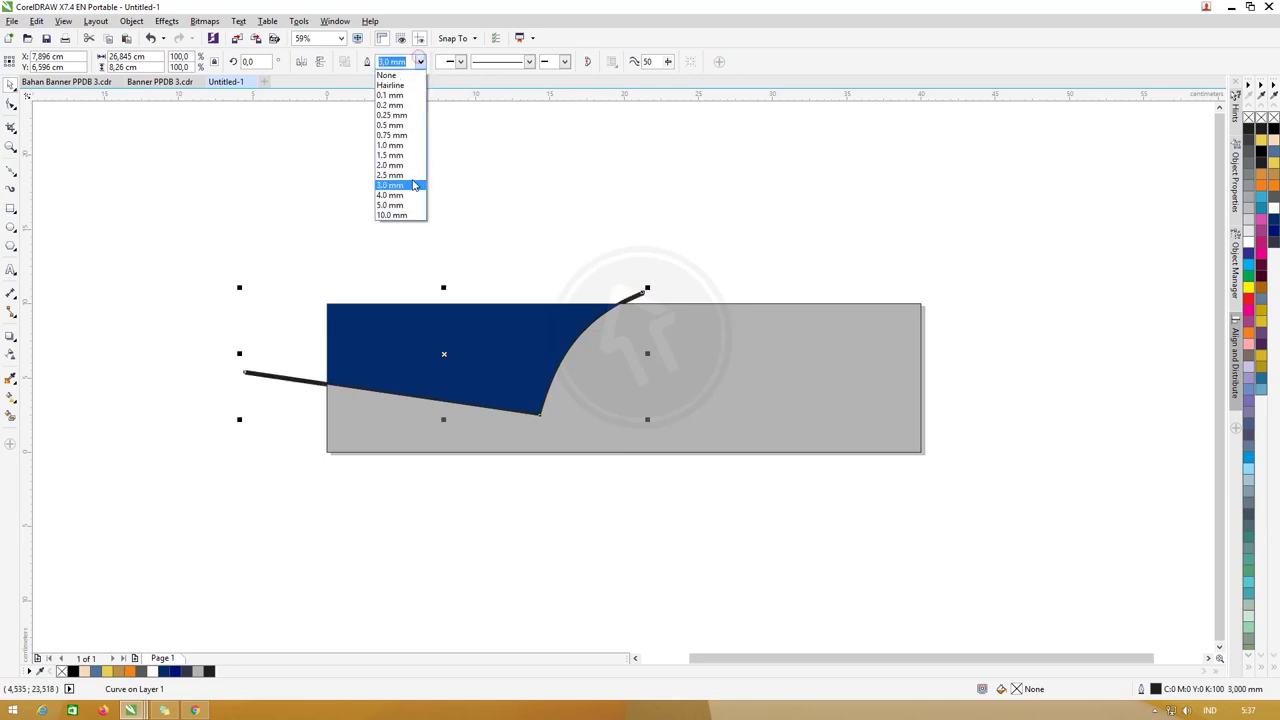
left_click(402, 210)
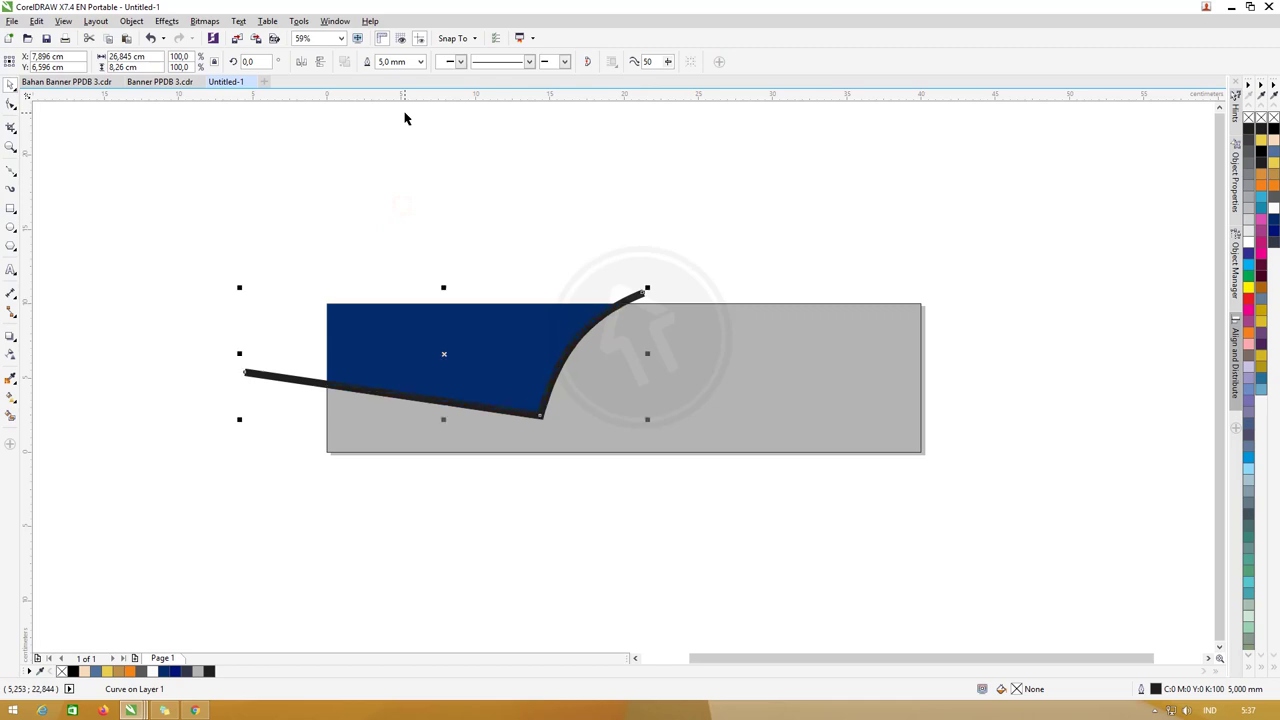
left_click(420, 62)
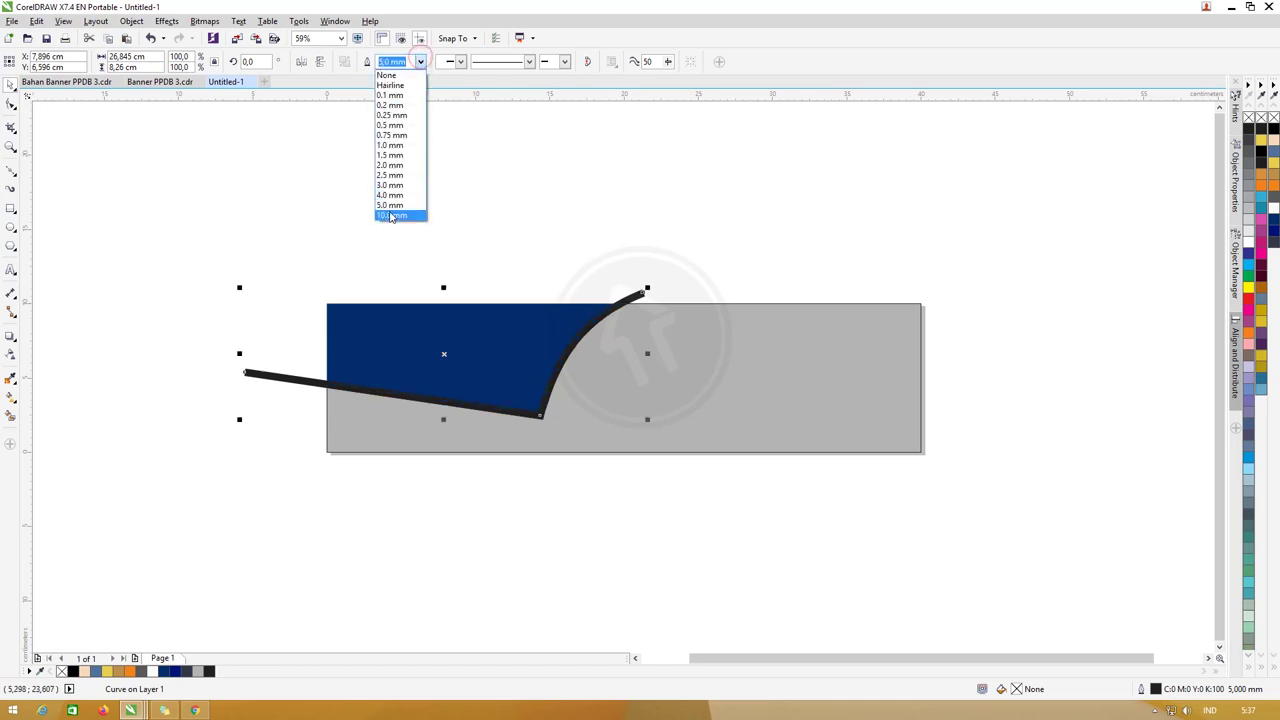
left_click(391, 216)
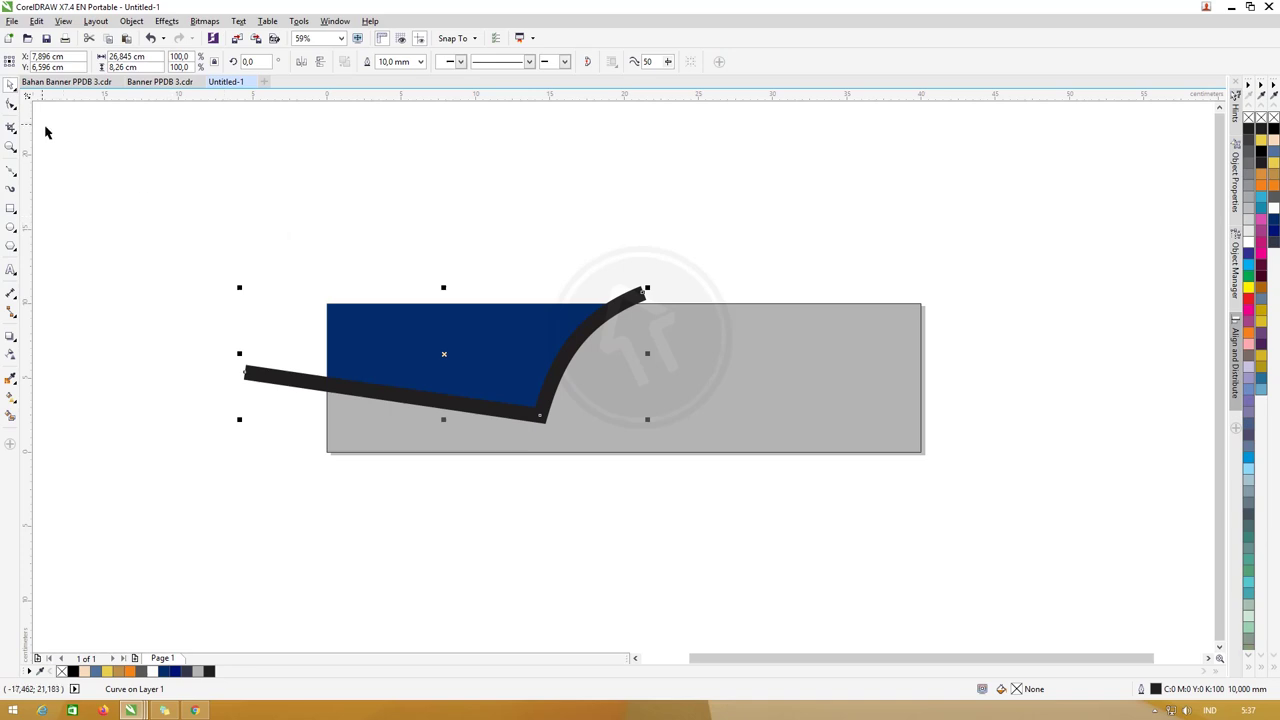
left_click(11, 106)
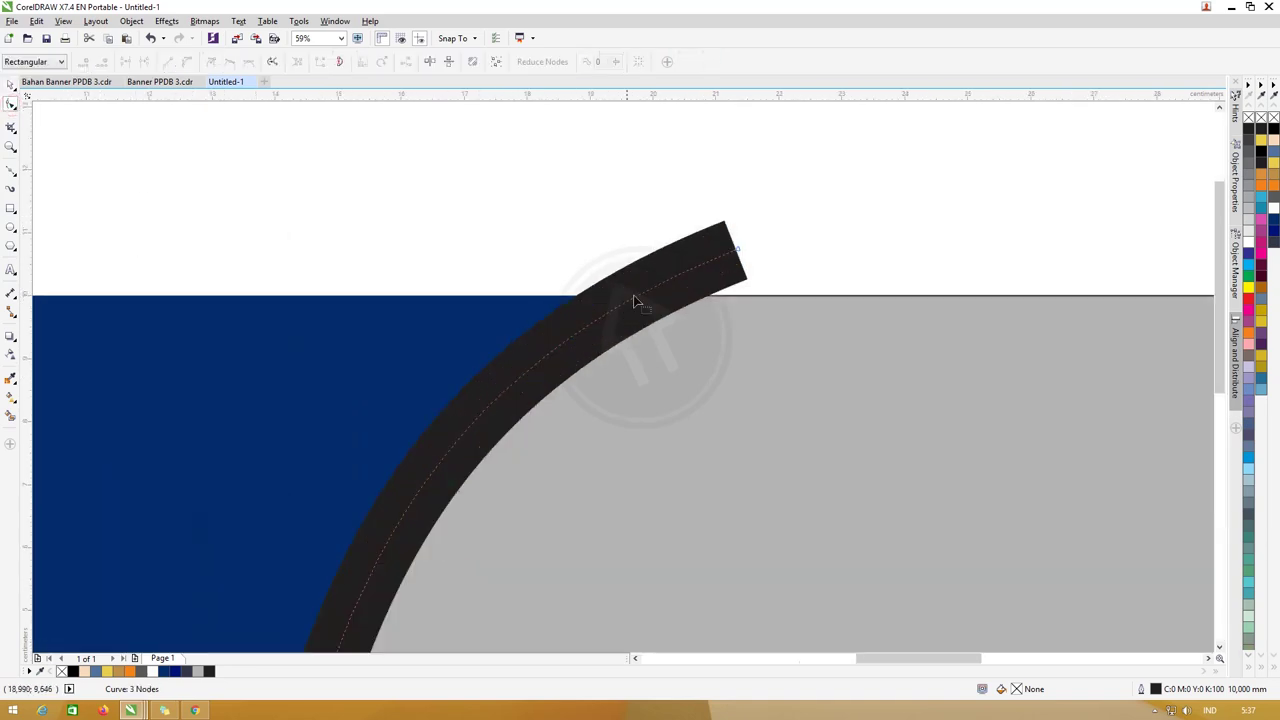
scroll(612, 318, "up", 4)
scroll(633, 300, "down", 4)
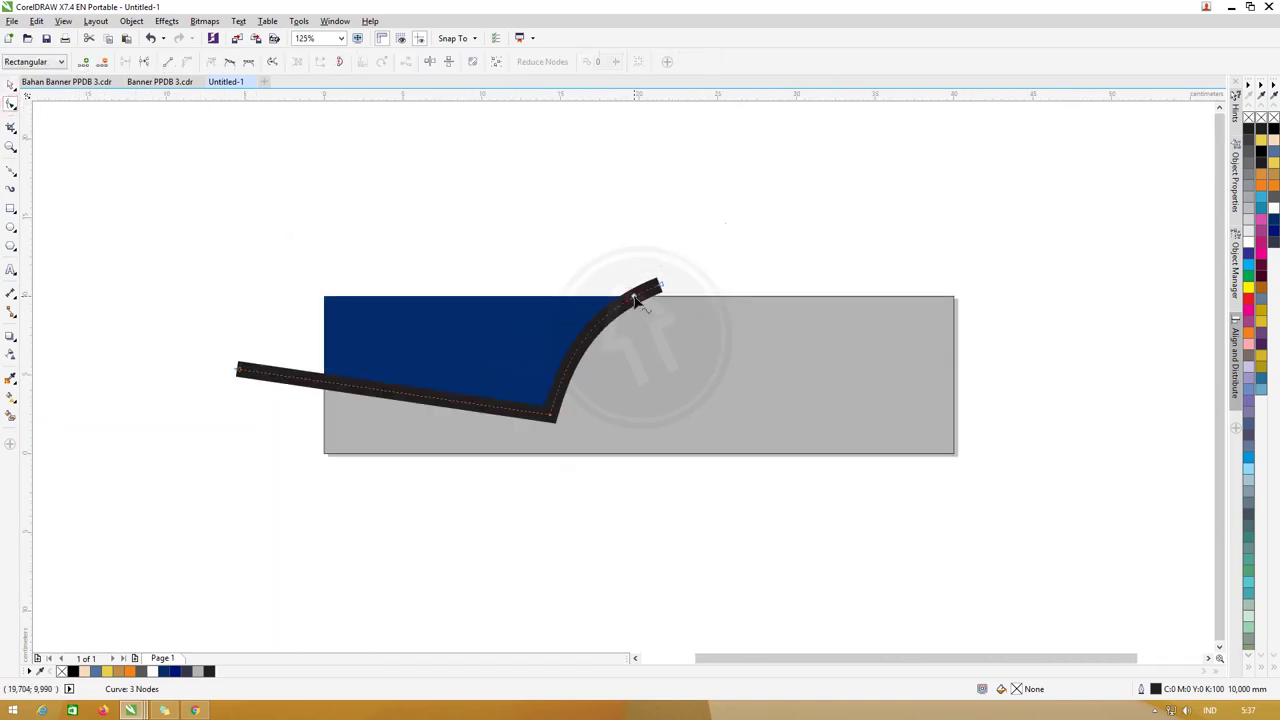
Convert the thick curve outline into a filled object
left_click(133, 21)
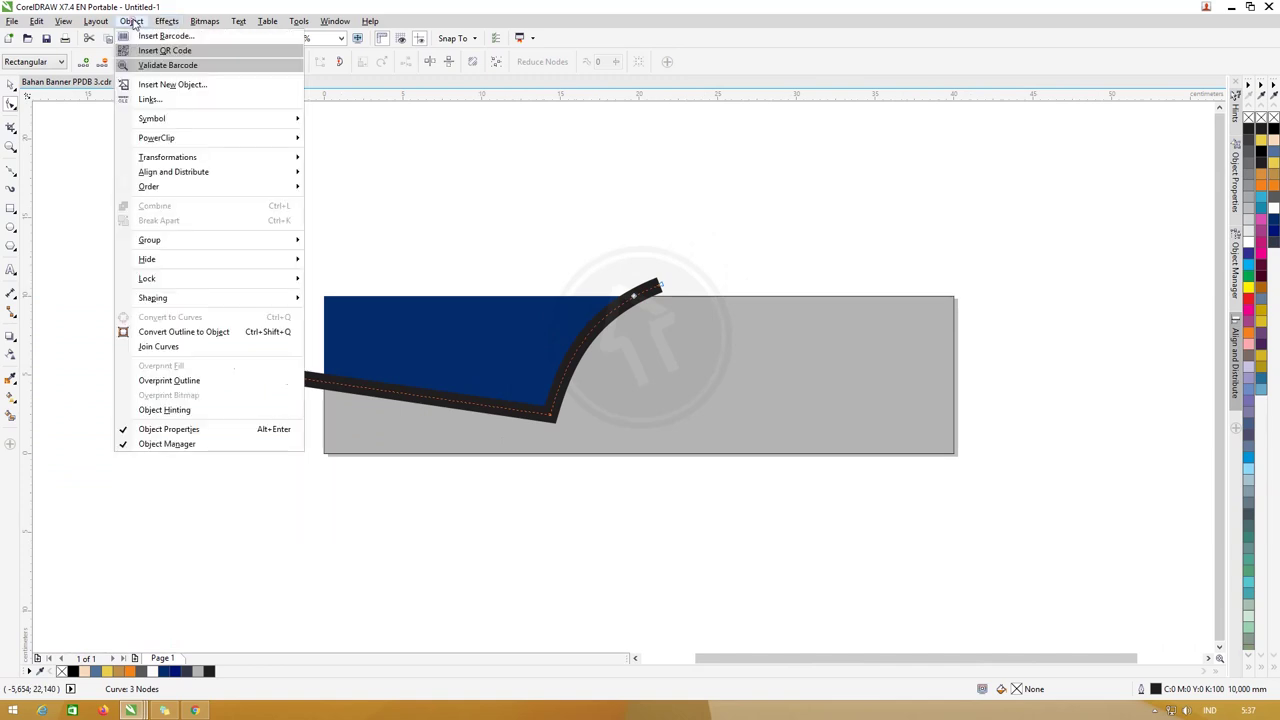
left_click(196, 334)
scroll(632, 298, "up", 2)
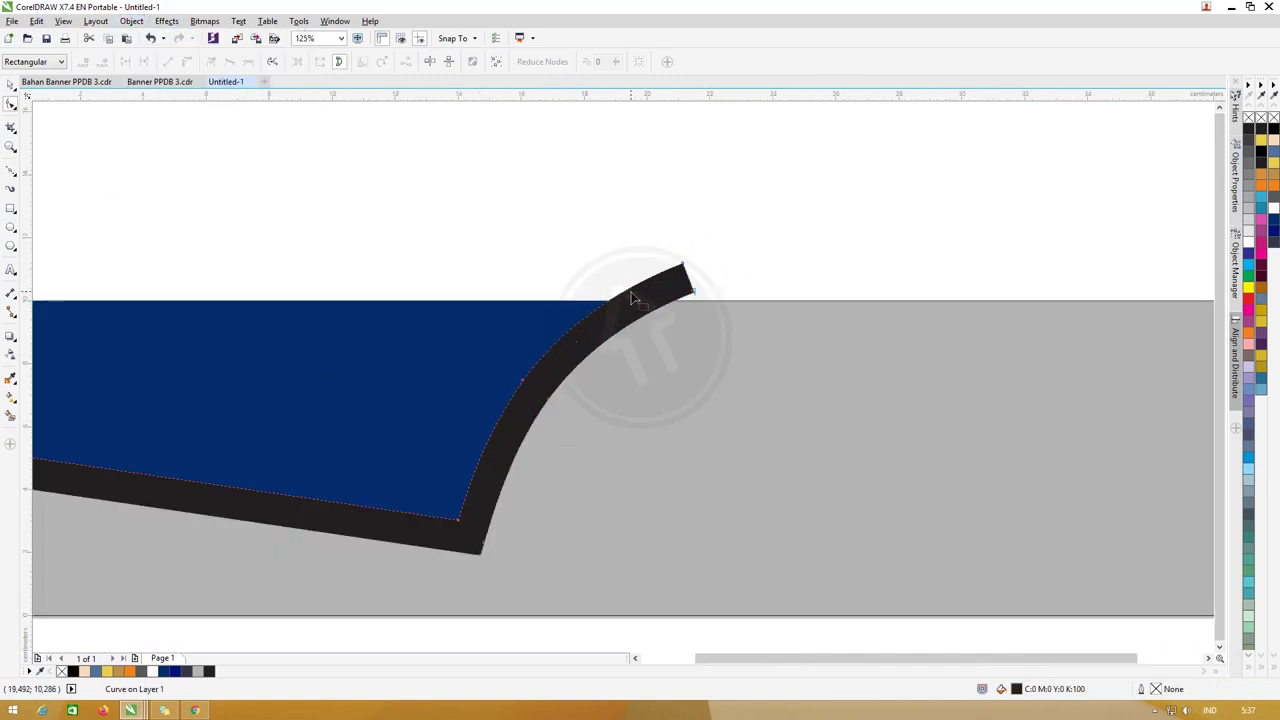
scroll(632, 298, "down", 2)
left_click(10, 173)
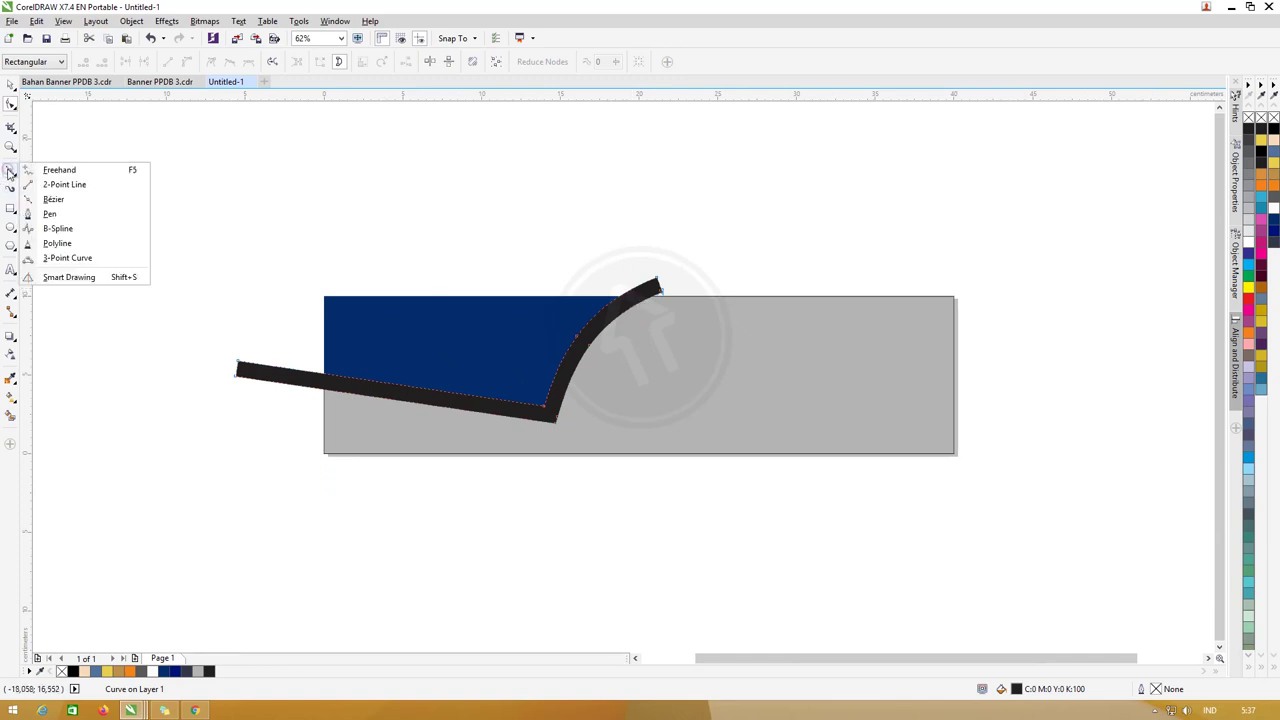
left_click(22, 185)
key("space")
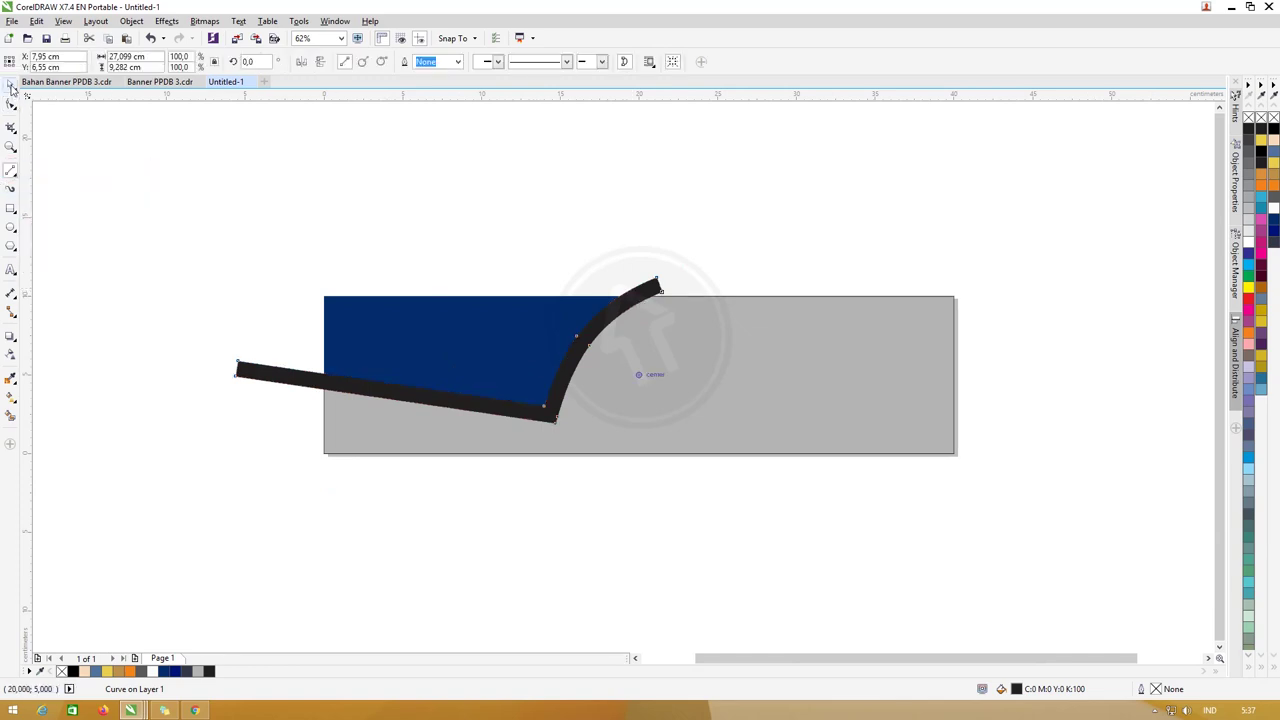
left_click(349, 291)
Realign the navy rectangle and intersect the curve shape with it
left_click(439, 308)
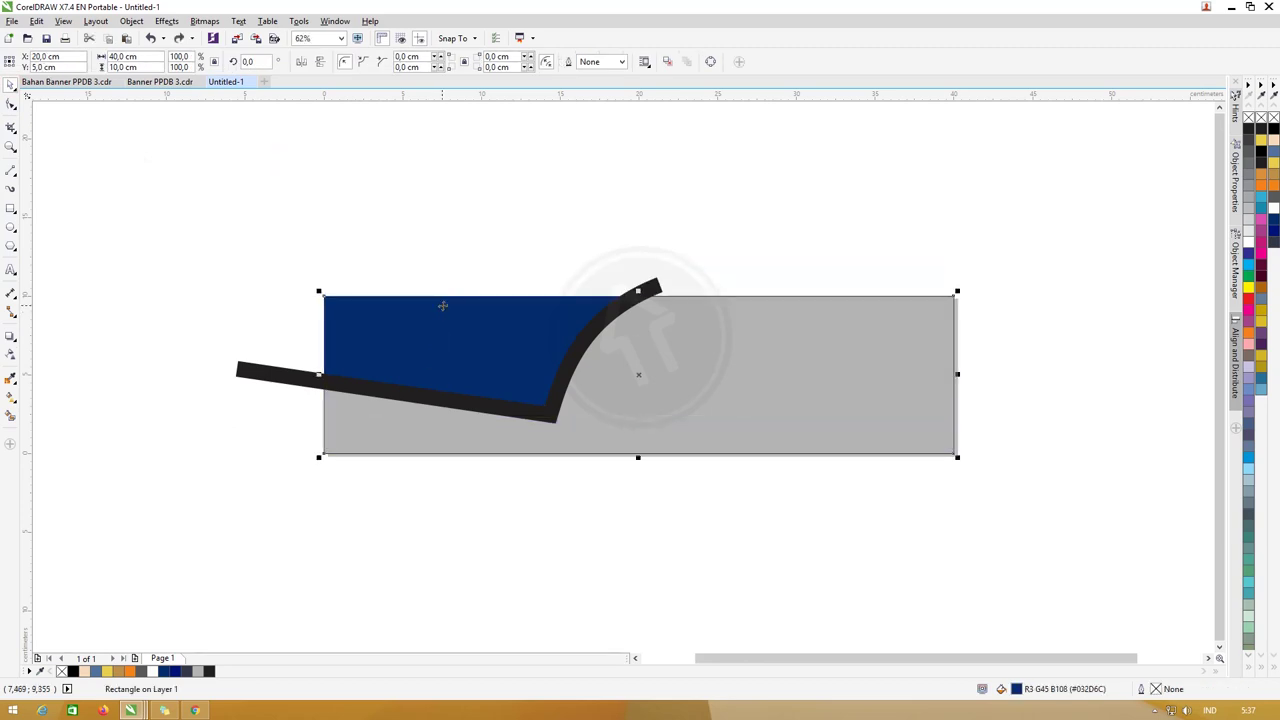
left_click_drag(445, 302, 634, 345)
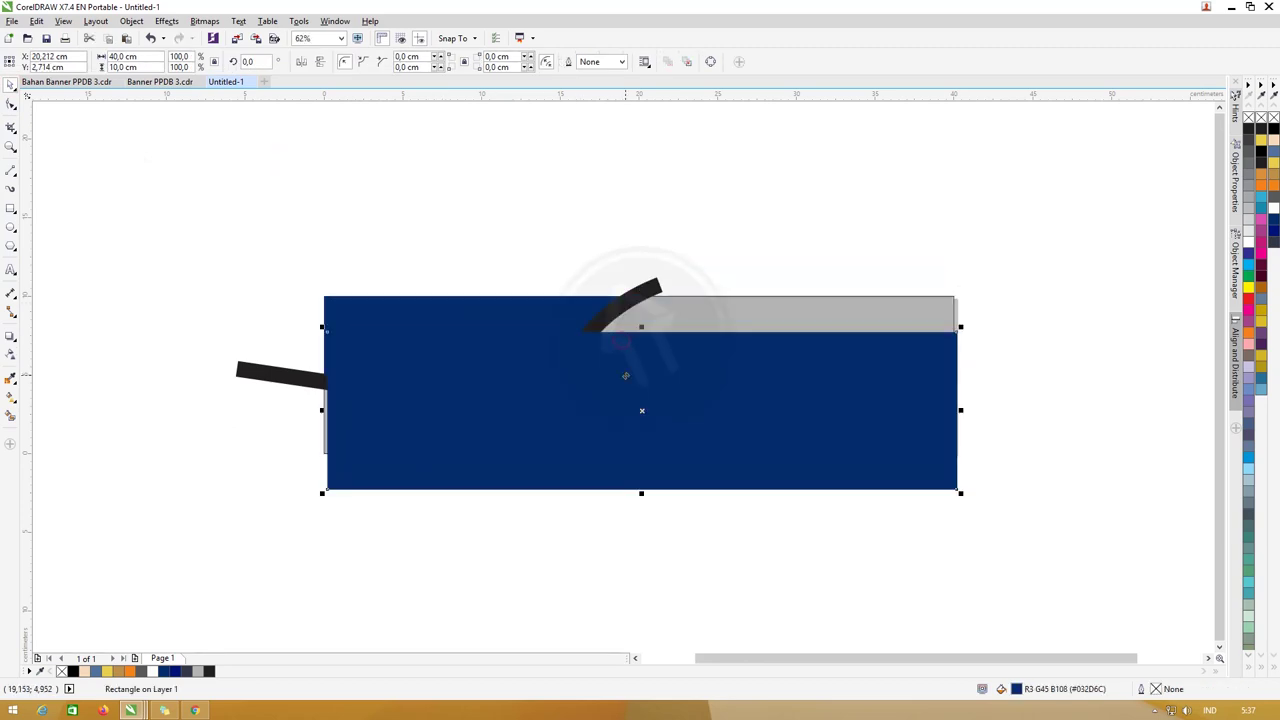
left_click(658, 288)
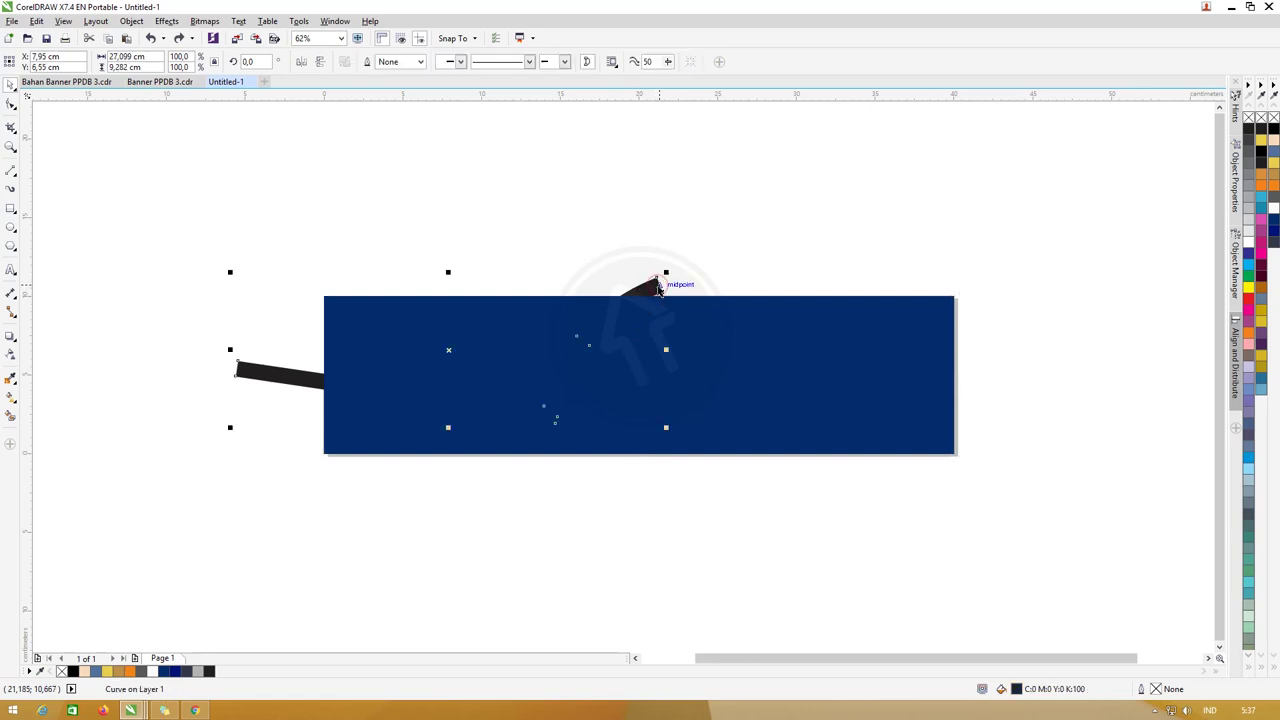
left_click(770, 316, "shift")
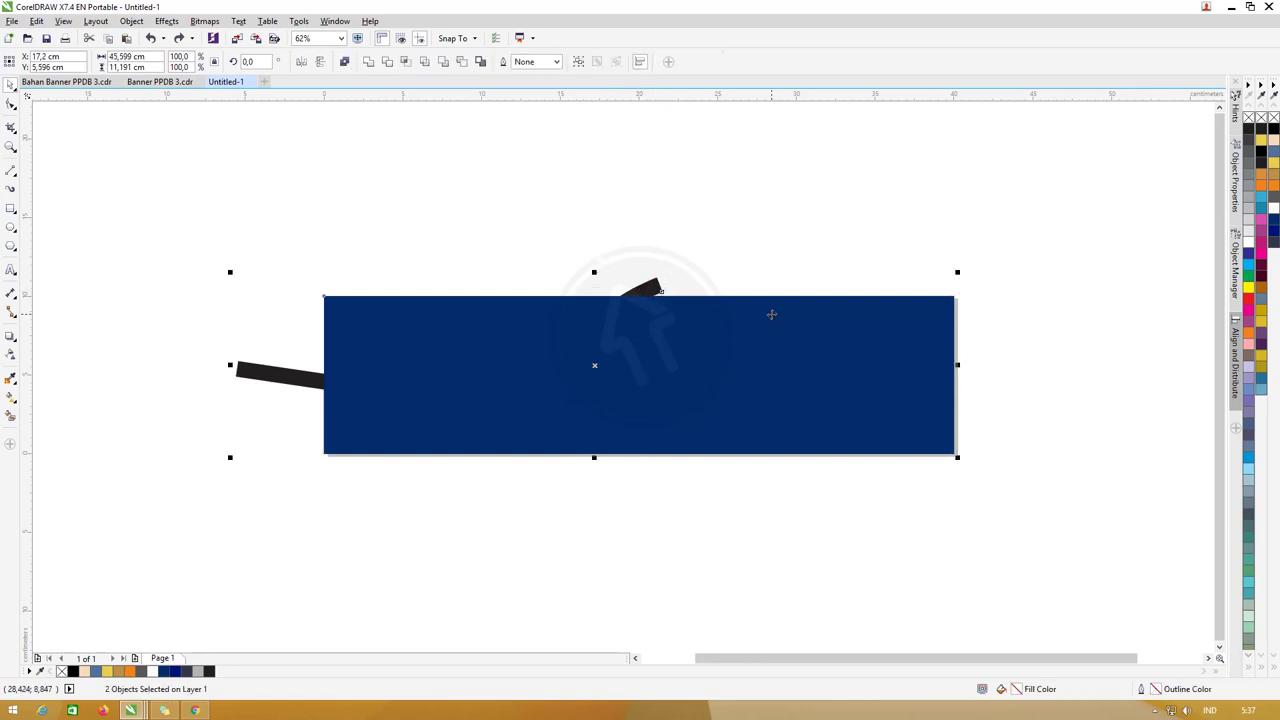
left_click(407, 62)
left_click(767, 210)
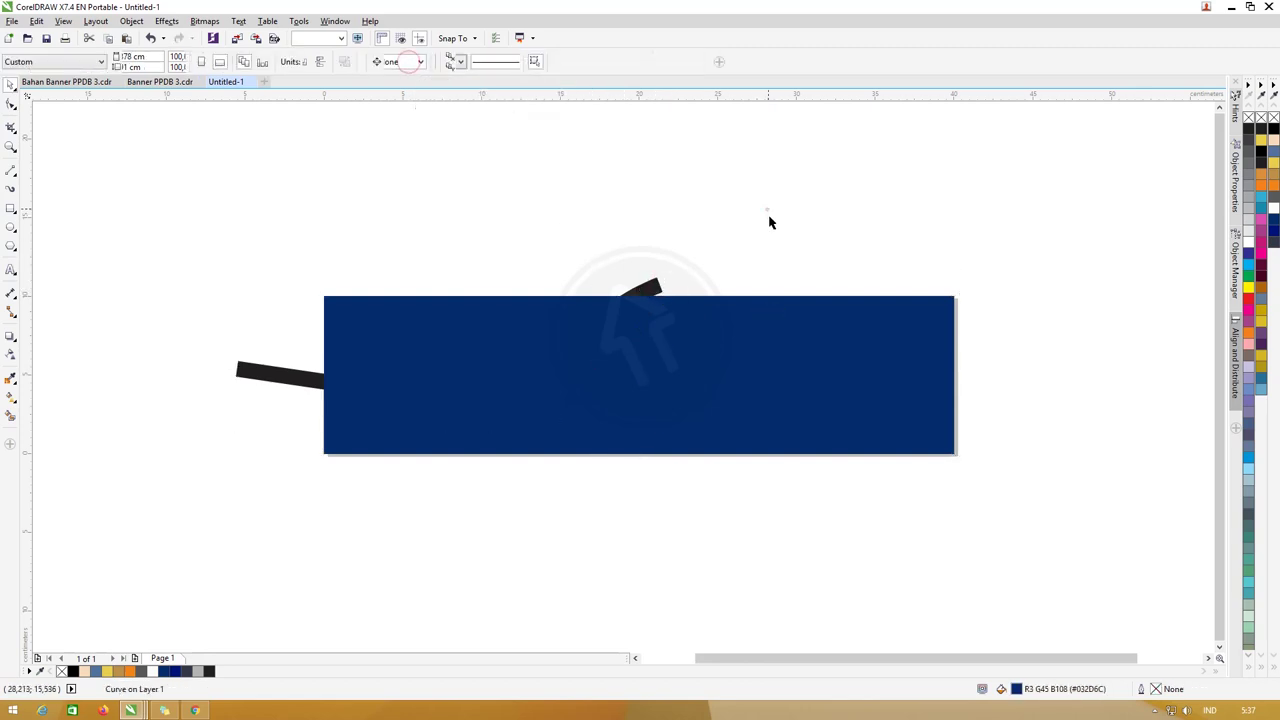
left_click(770, 316)
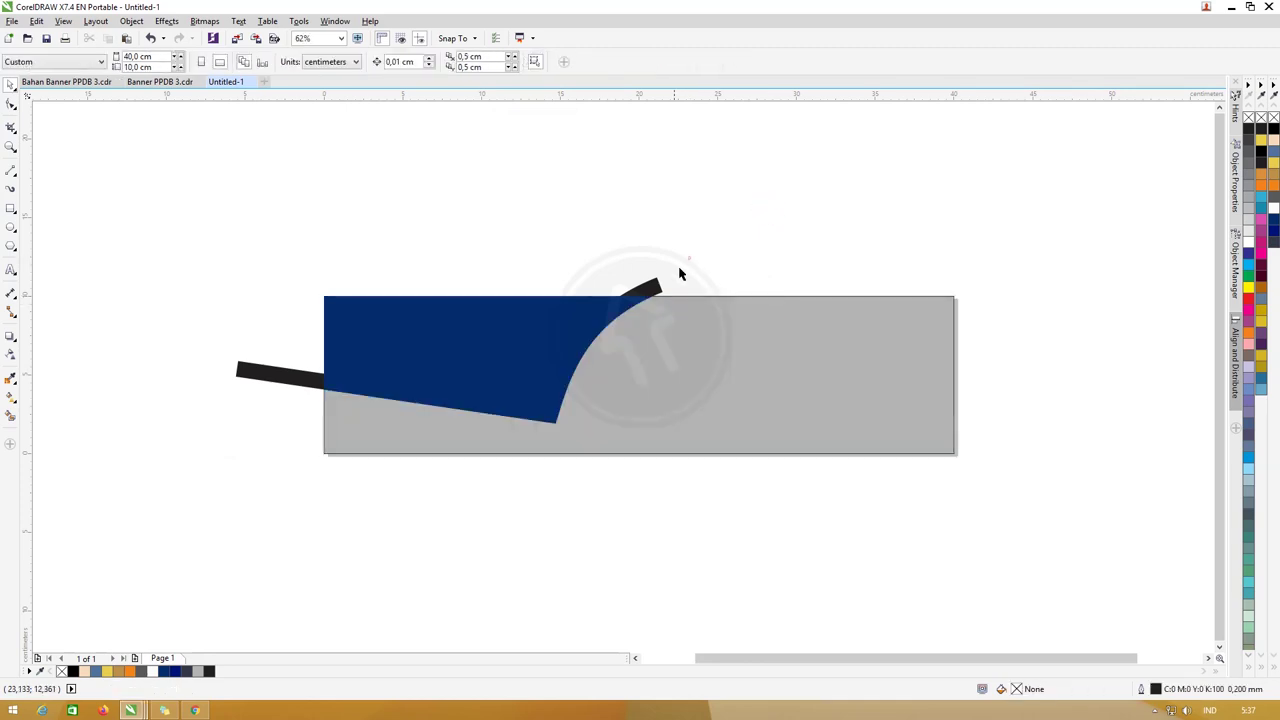
Recolour the rectangle grey, delete the black curve, and make the top shape 30% grey
left_click(658, 280)
key("Delete")
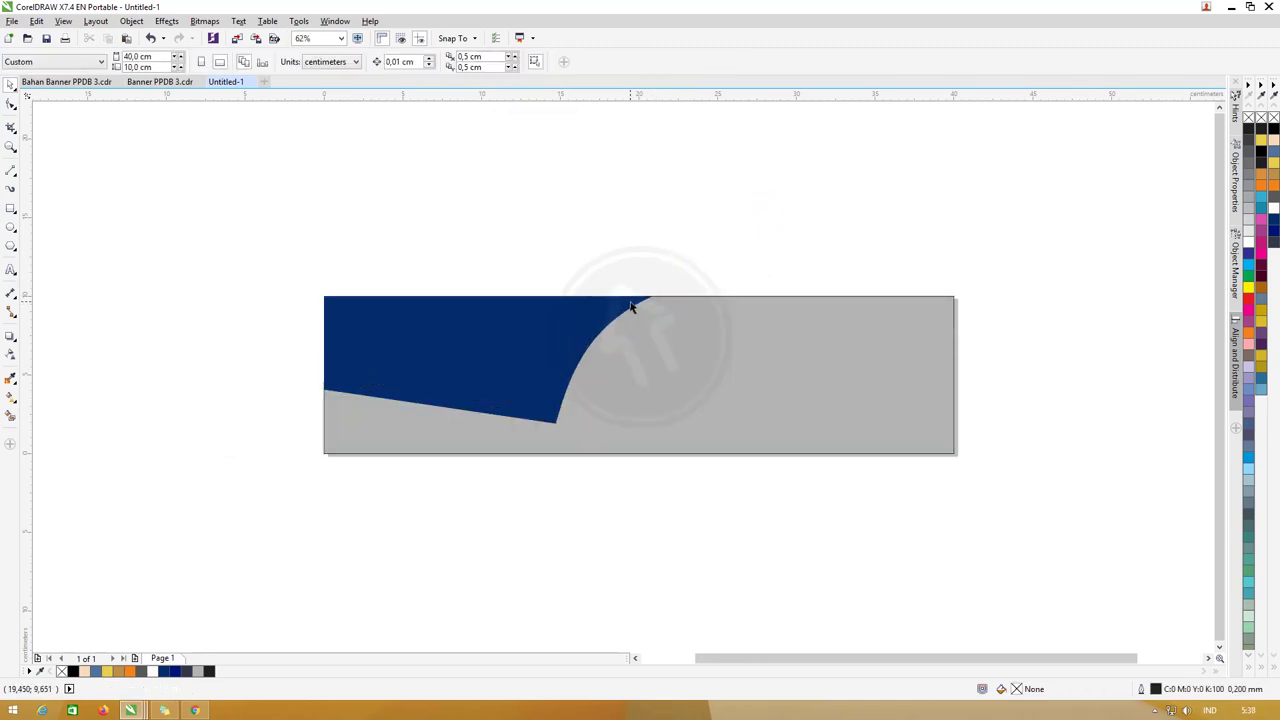
left_click(620, 291)
left_click_drag(621, 290, 620, 291)
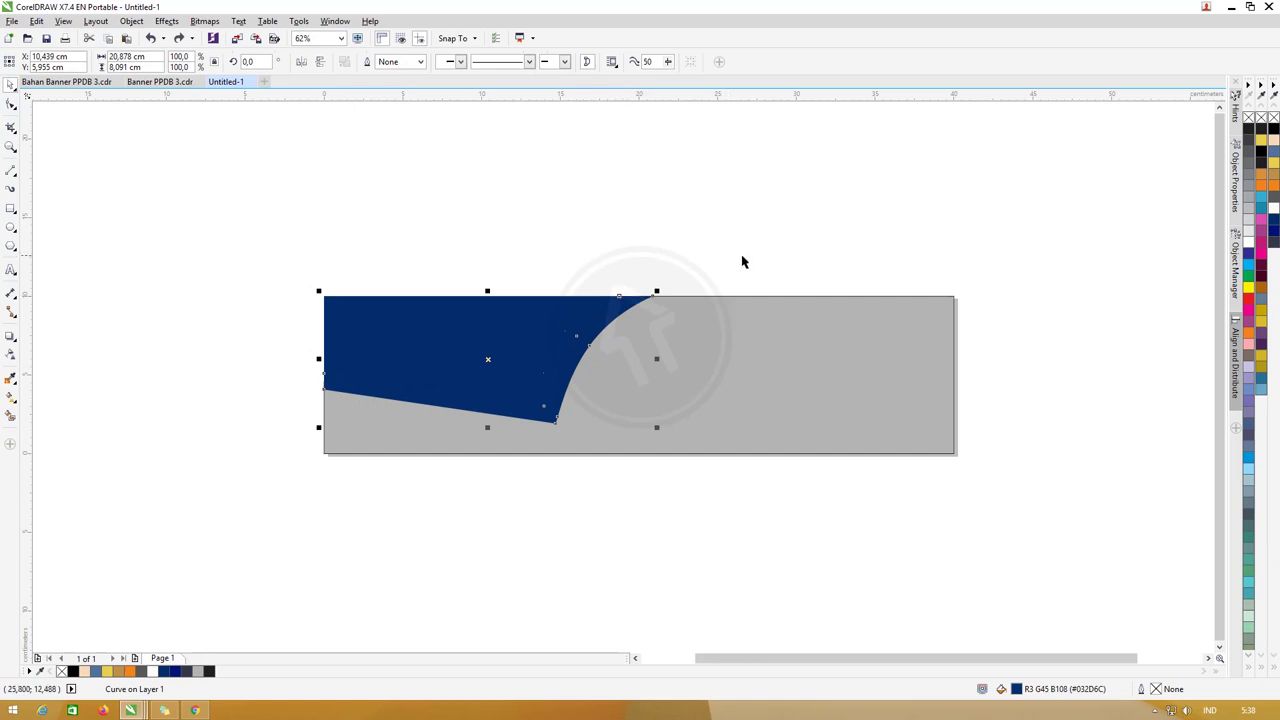
left_click(1249, 213)
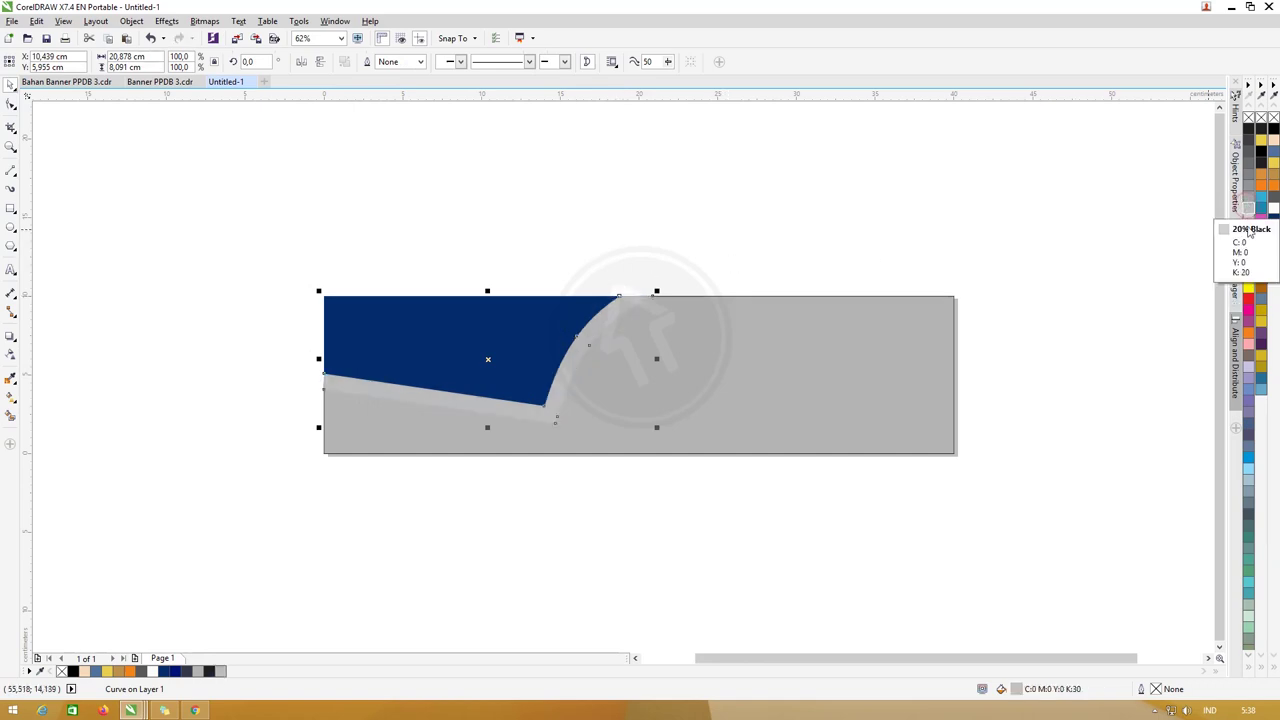
left_click(1183, 250)
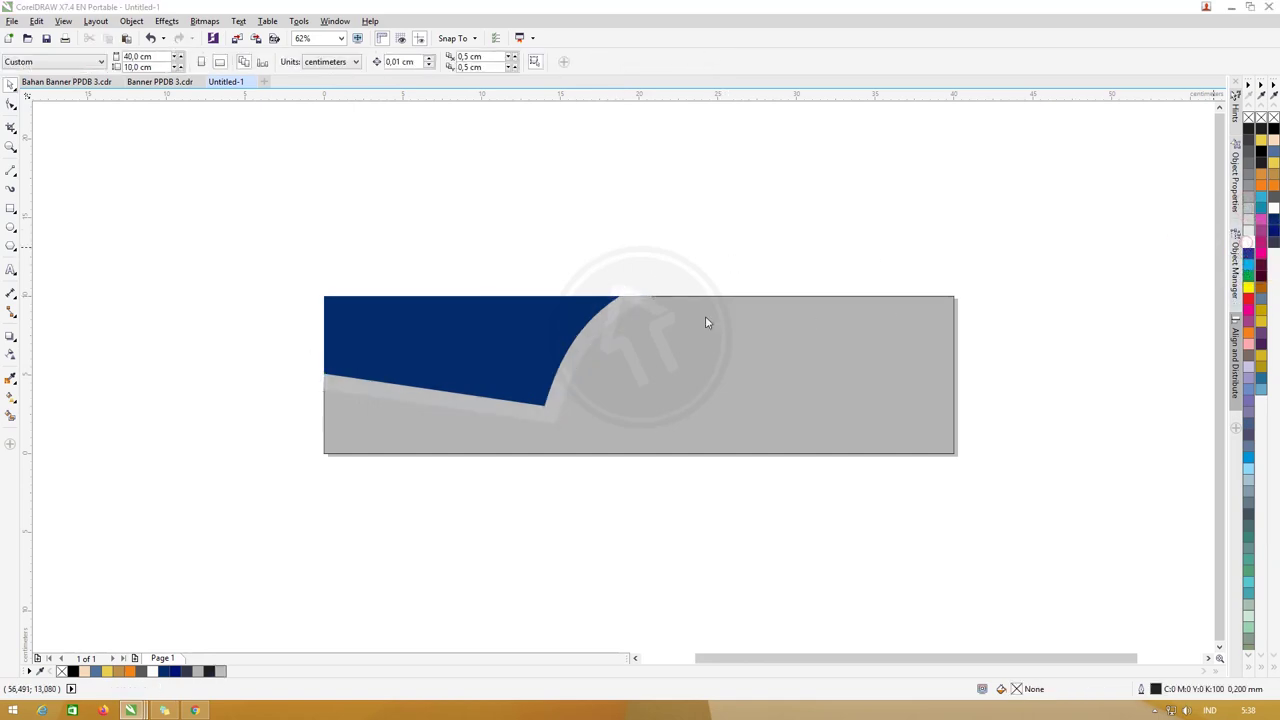
Make the curved band white and zoom in on it
left_click(679, 437)
left_click(624, 310)
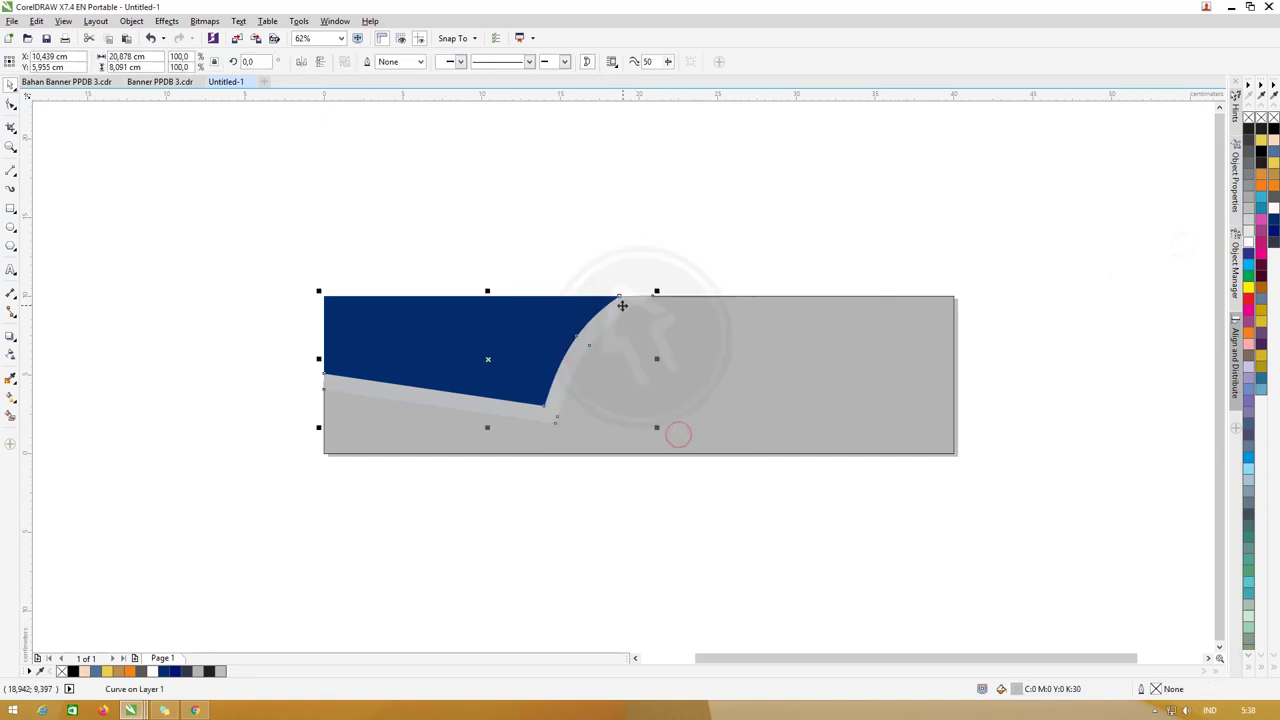
right_click(1247, 250)
left_click(686, 223)
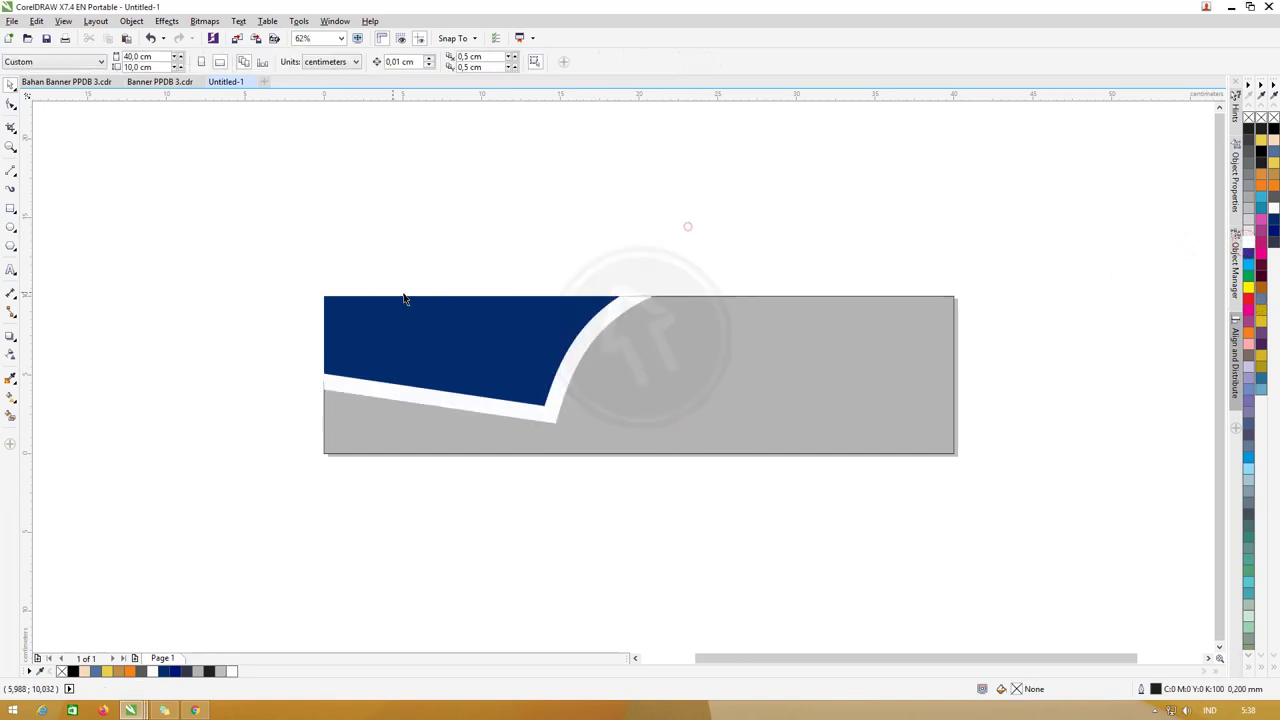
key("z")
left_click_drag(267, 265, 966, 505)
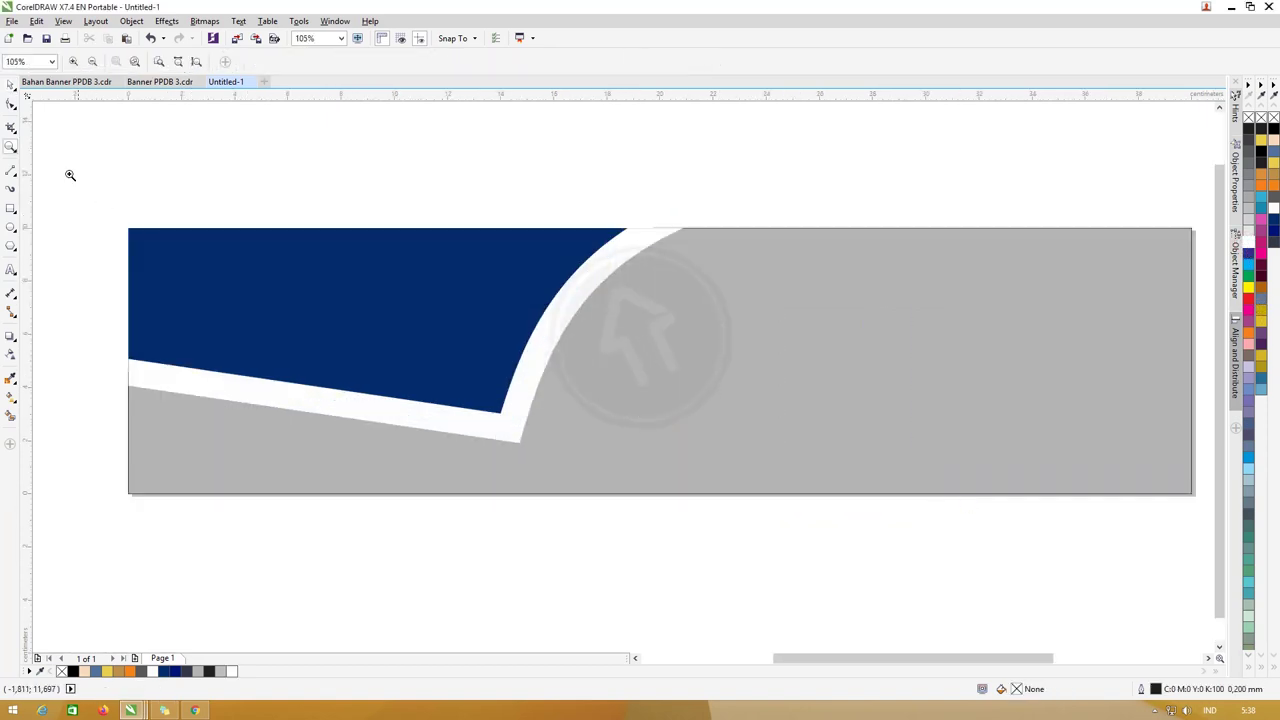
Delete an extra node and reposition the band's bottom corner, top and left nodes
left_click(11, 104)
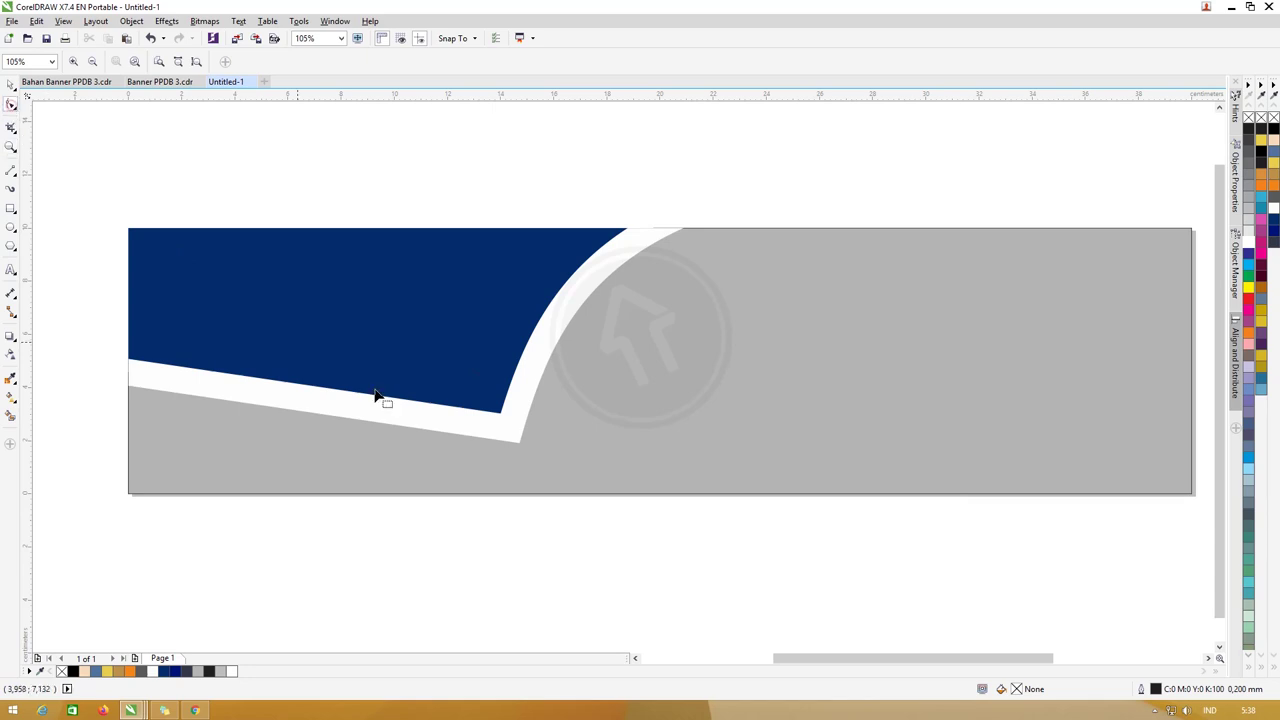
left_click(501, 420)
left_click_drag(499, 412, 510, 430)
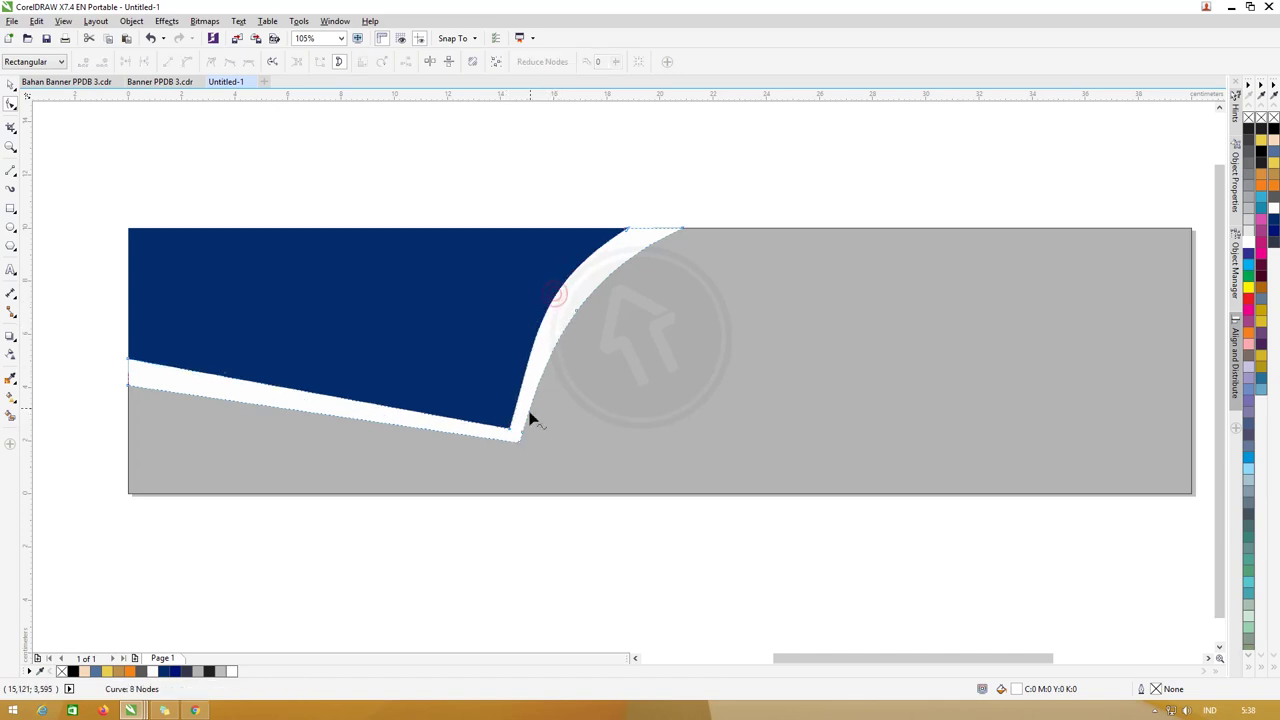
key("ctrl+z")
double_click(556, 298)
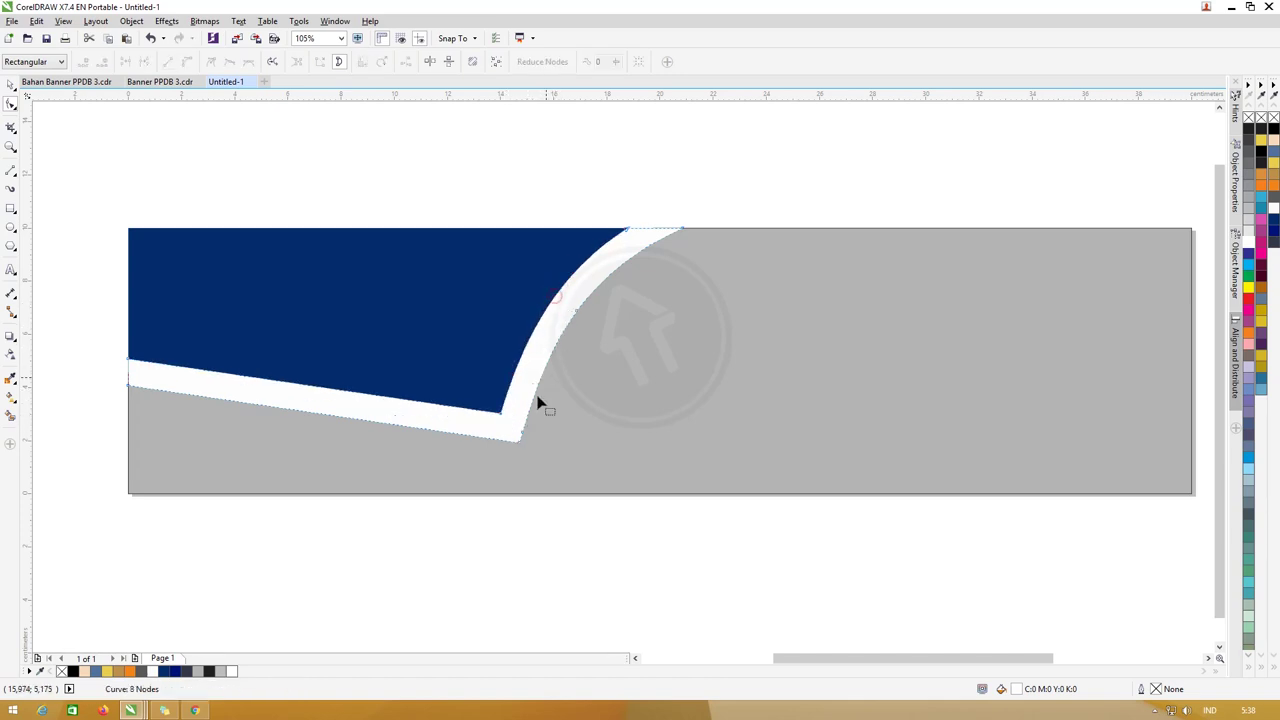
left_click_drag(499, 413, 508, 430)
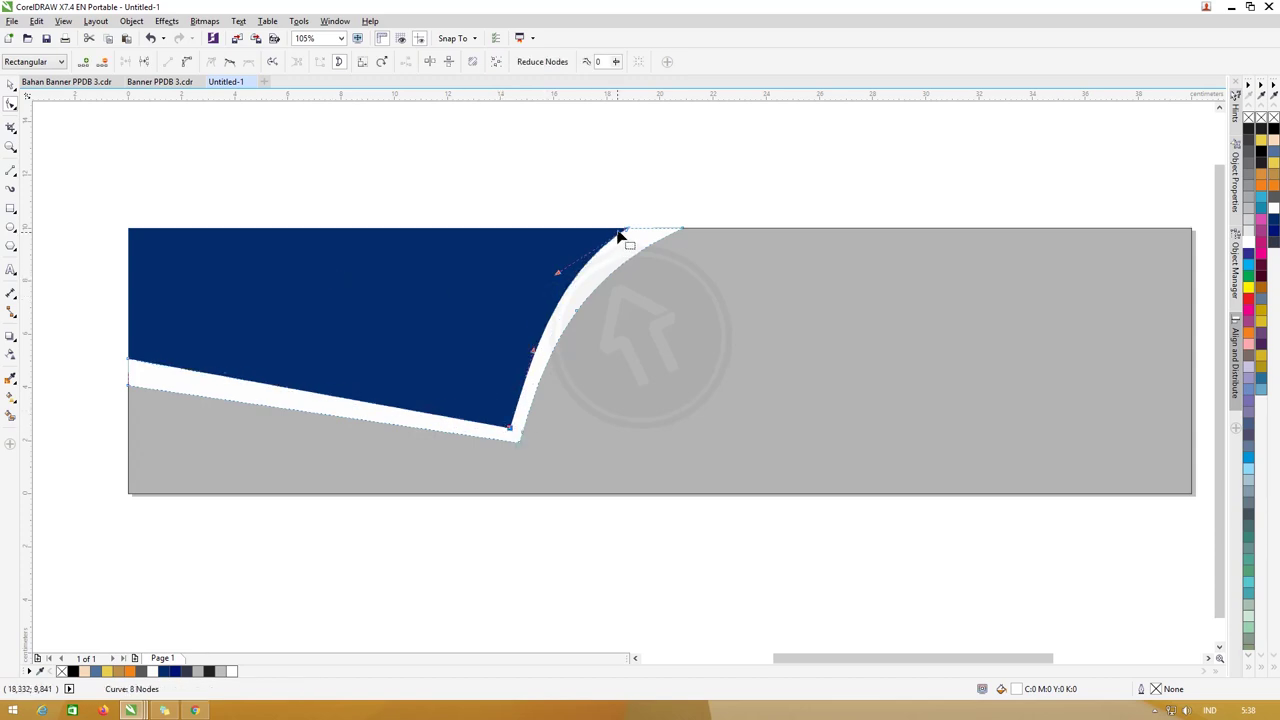
left_click_drag(625, 229, 635, 231)
left_click_drag(131, 367, 128, 371)
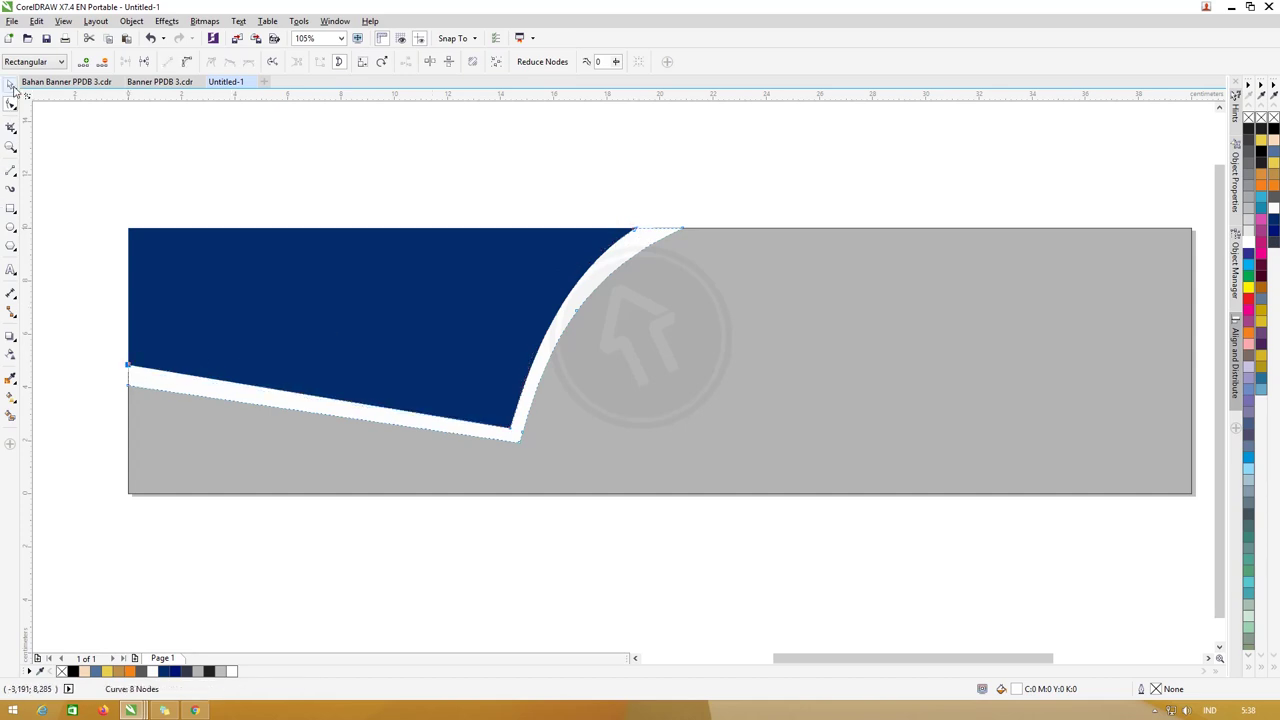
Remove another corner node and fine-tune the bottom corner so it meets the navy shape
left_click(107, 161)
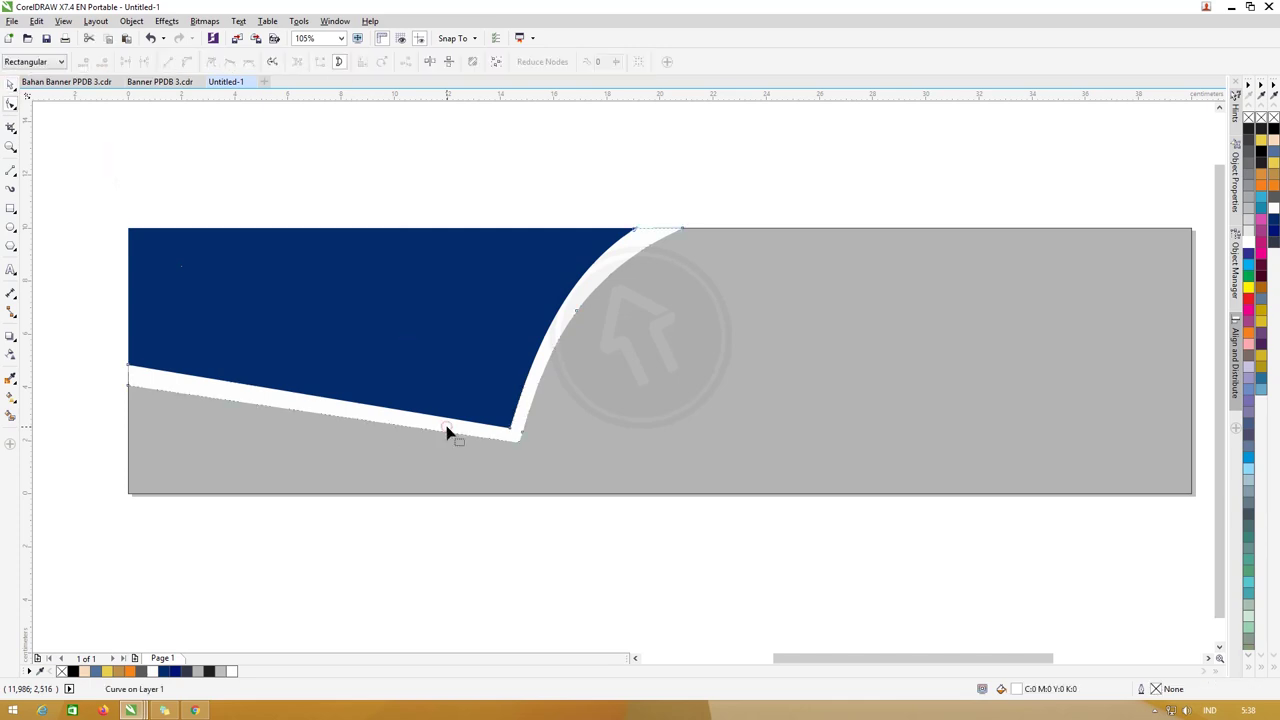
left_click(446, 428)
left_click_drag(513, 439, 521, 455)
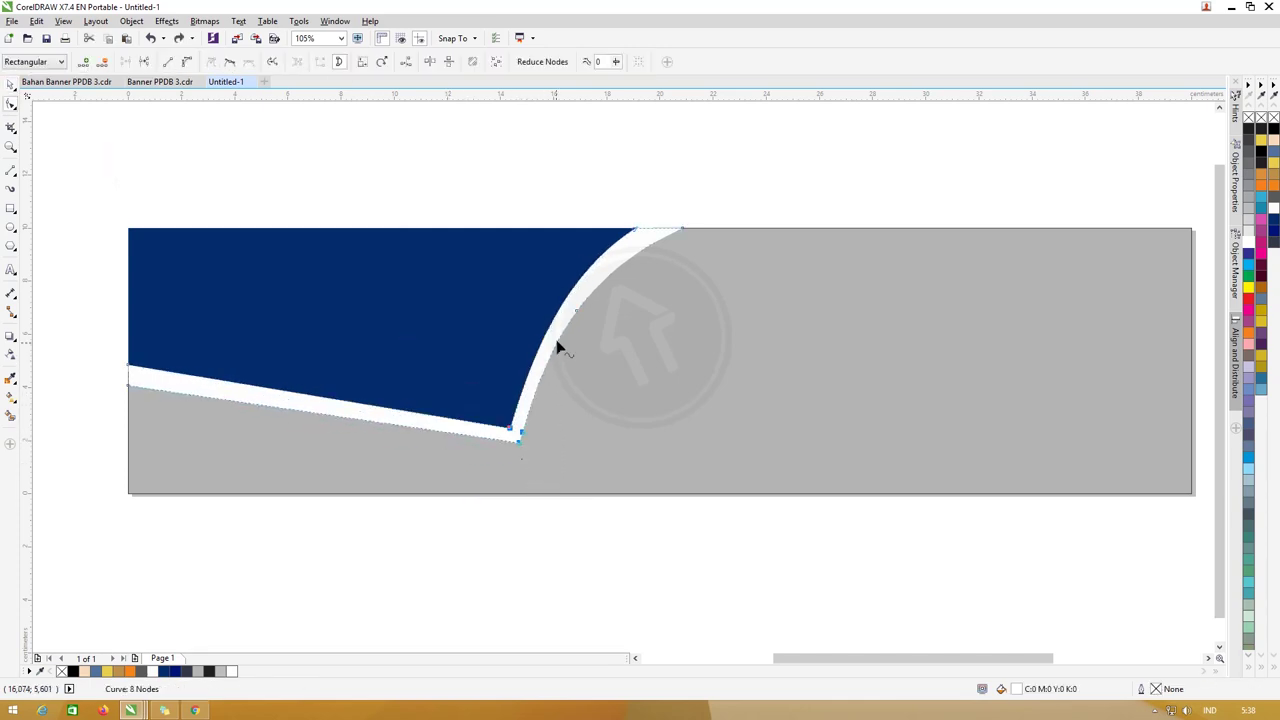
double_click(577, 312)
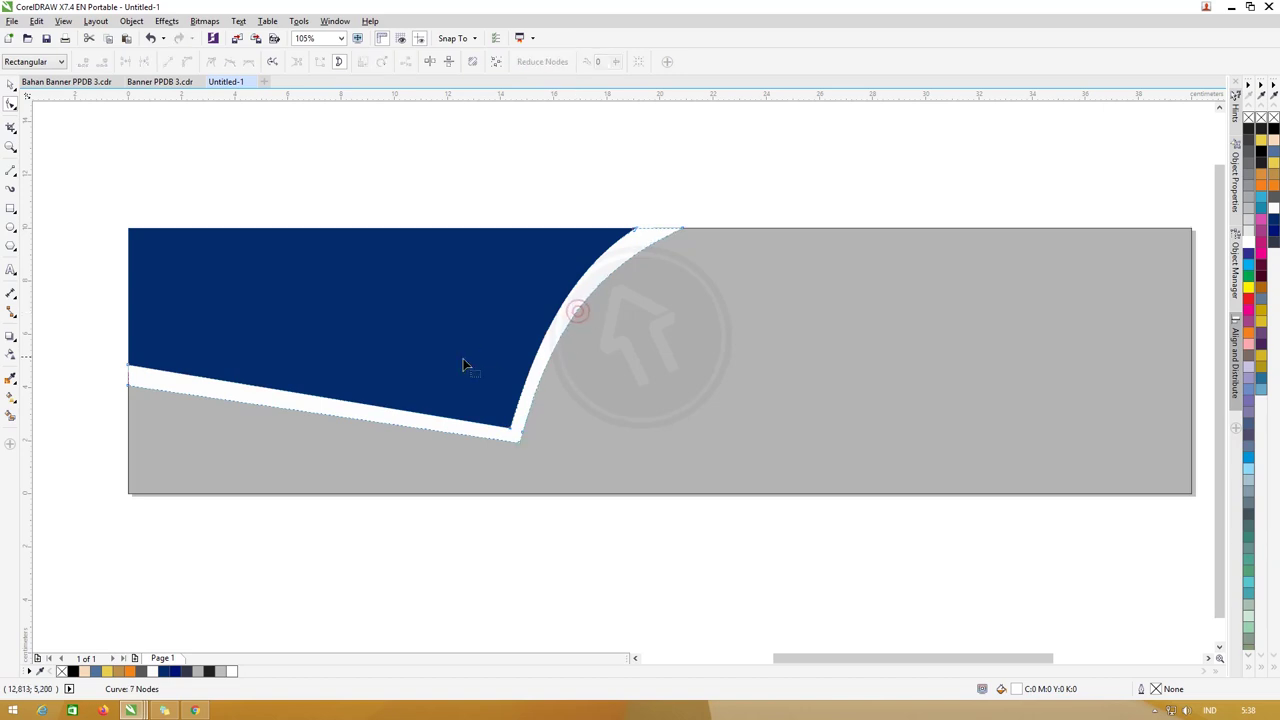
left_click_drag(459, 370, 551, 497)
left_click_drag(521, 455, 519, 452)
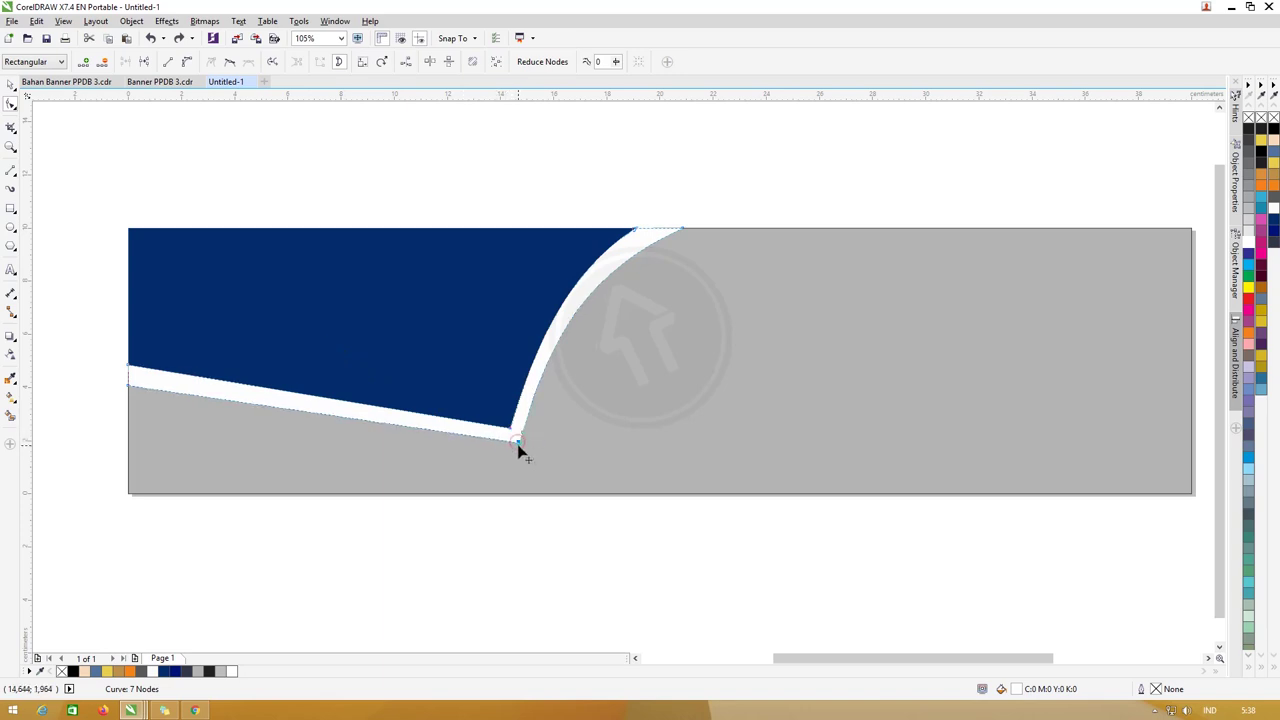
left_click(10, 84)
Import the photos Bangunan].jpg and model.png
scroll(245, 148, "down", 2)
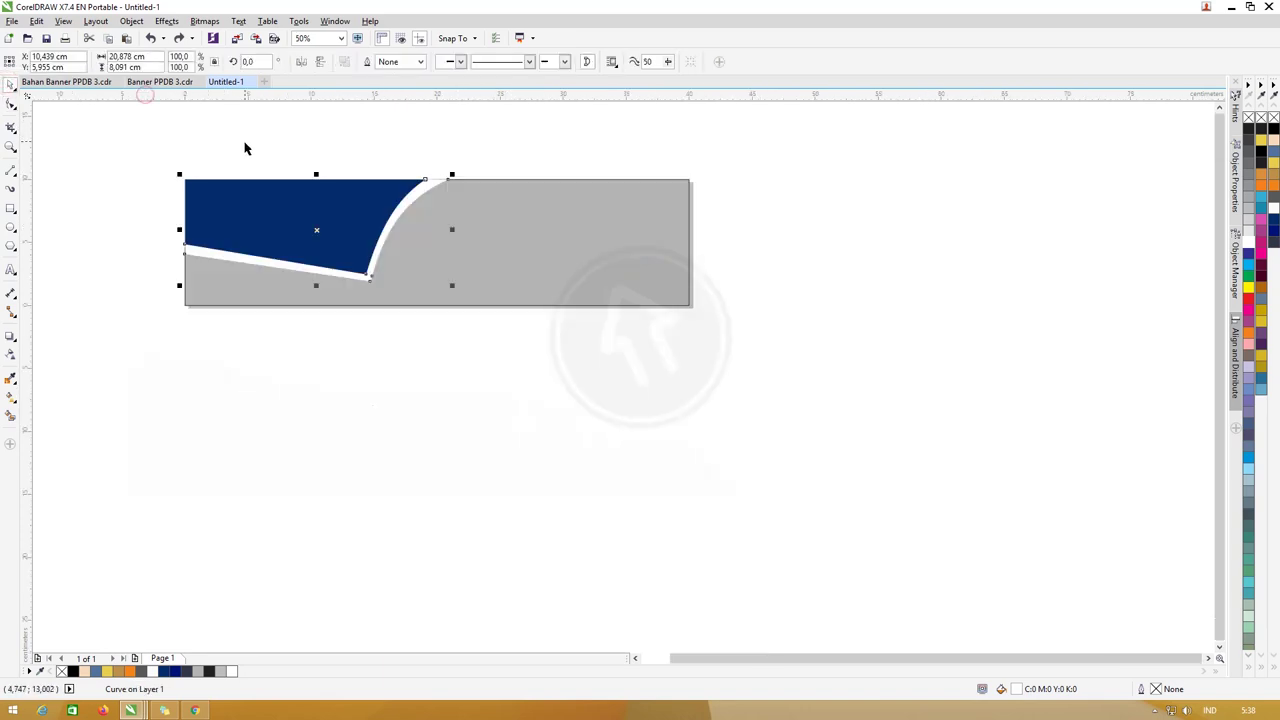
key("z")
left_click_drag(139, 160, 789, 362)
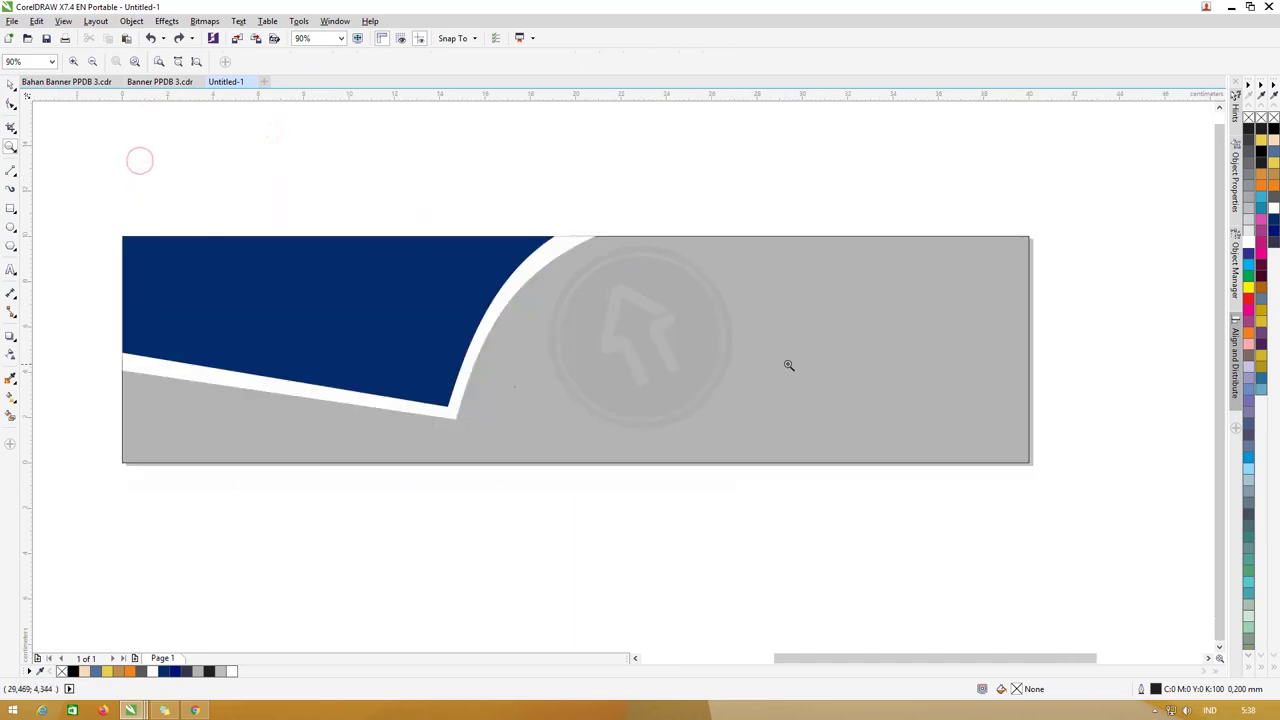
key("space")
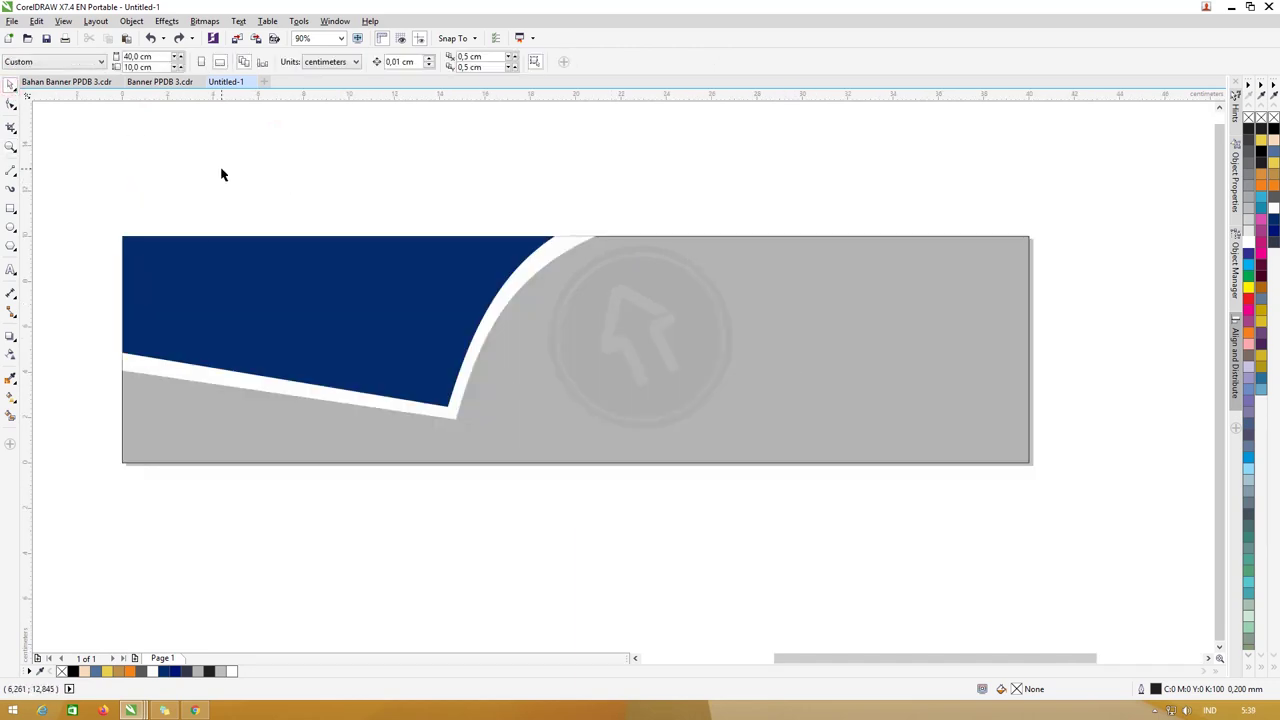
left_click(222, 174)
left_click(12, 20)
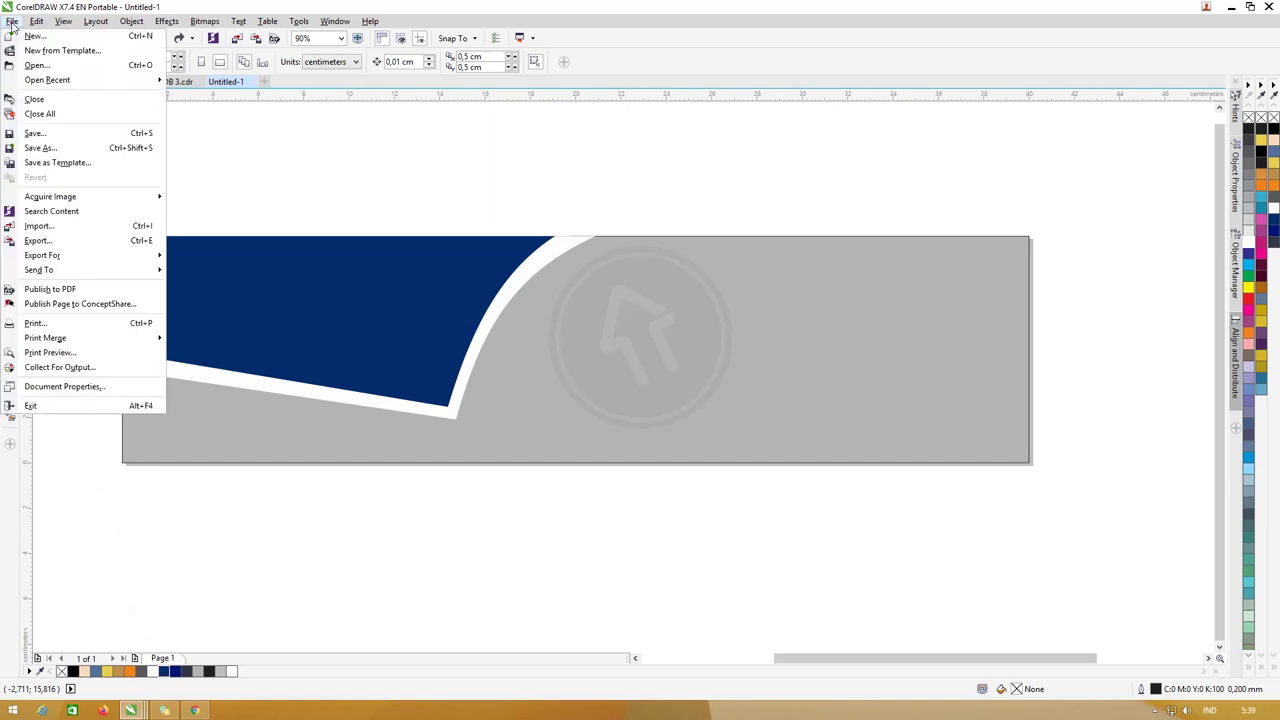
left_click(45, 228)
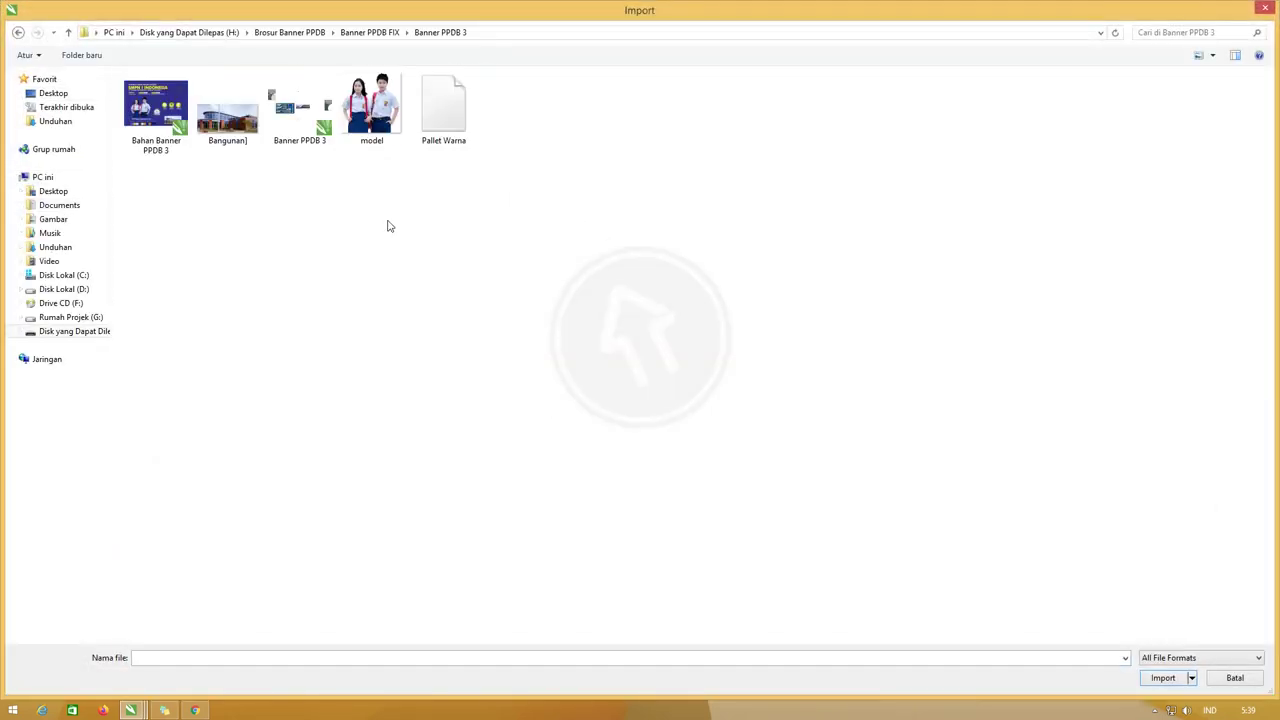
left_click(385, 130)
left_click(252, 144, "ctrl")
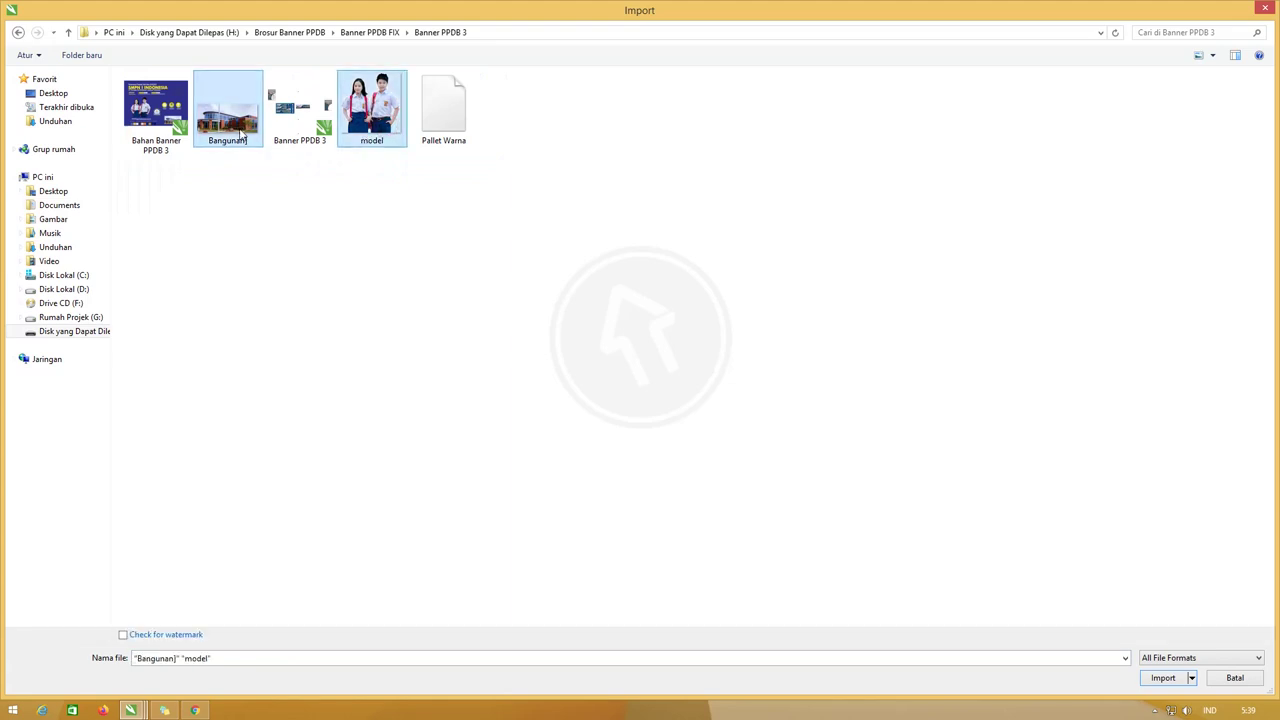
left_click(1163, 677)
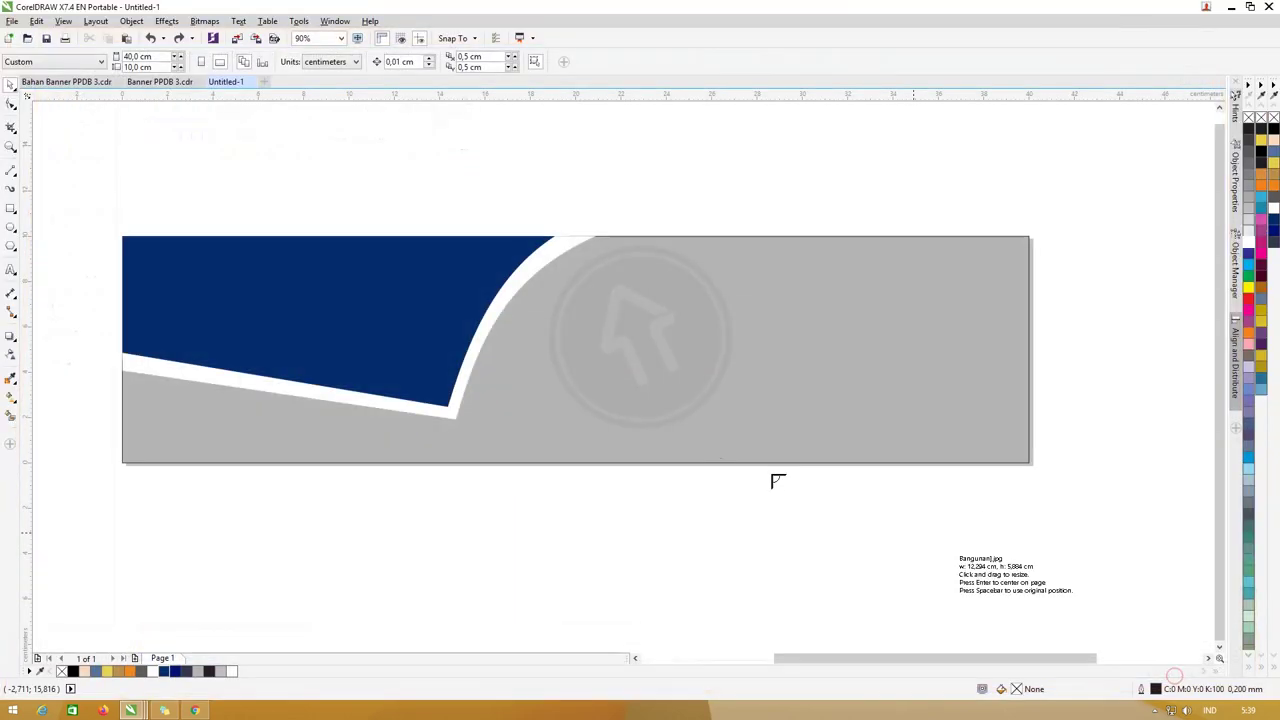
Place both photos and move them onto the banner's left navy area
left_click(540, 192)
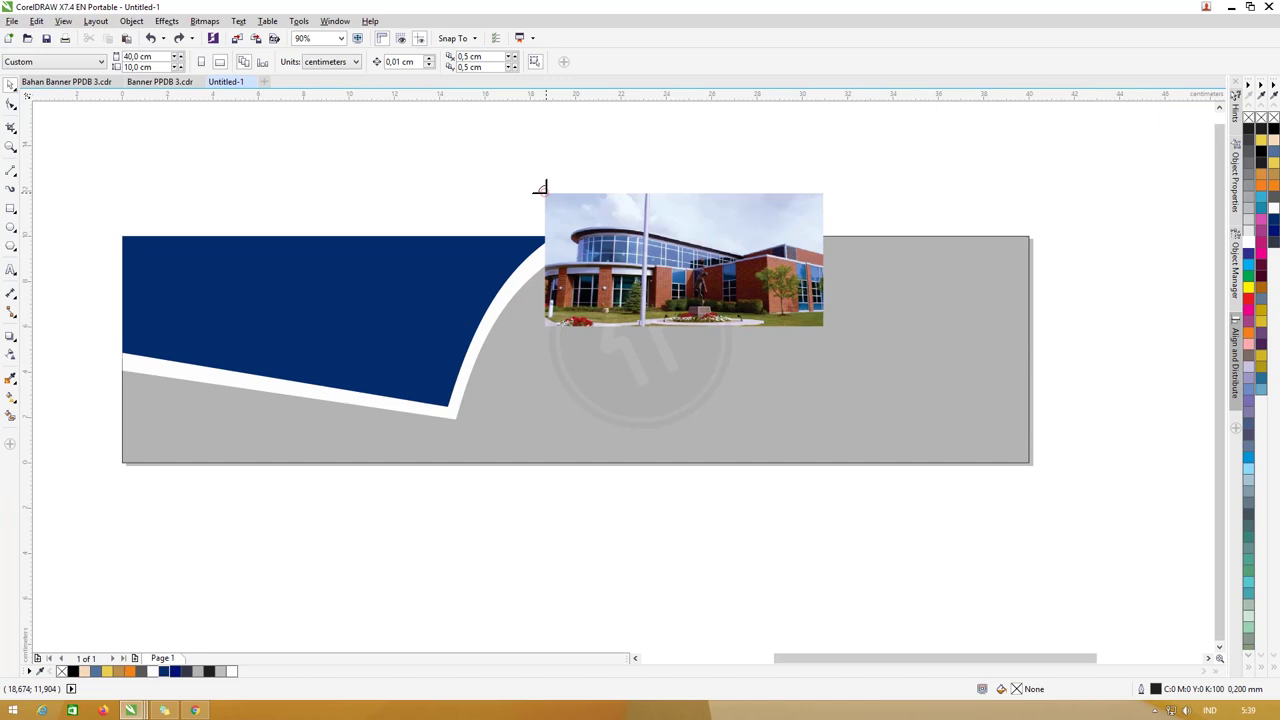
left_click(497, 162)
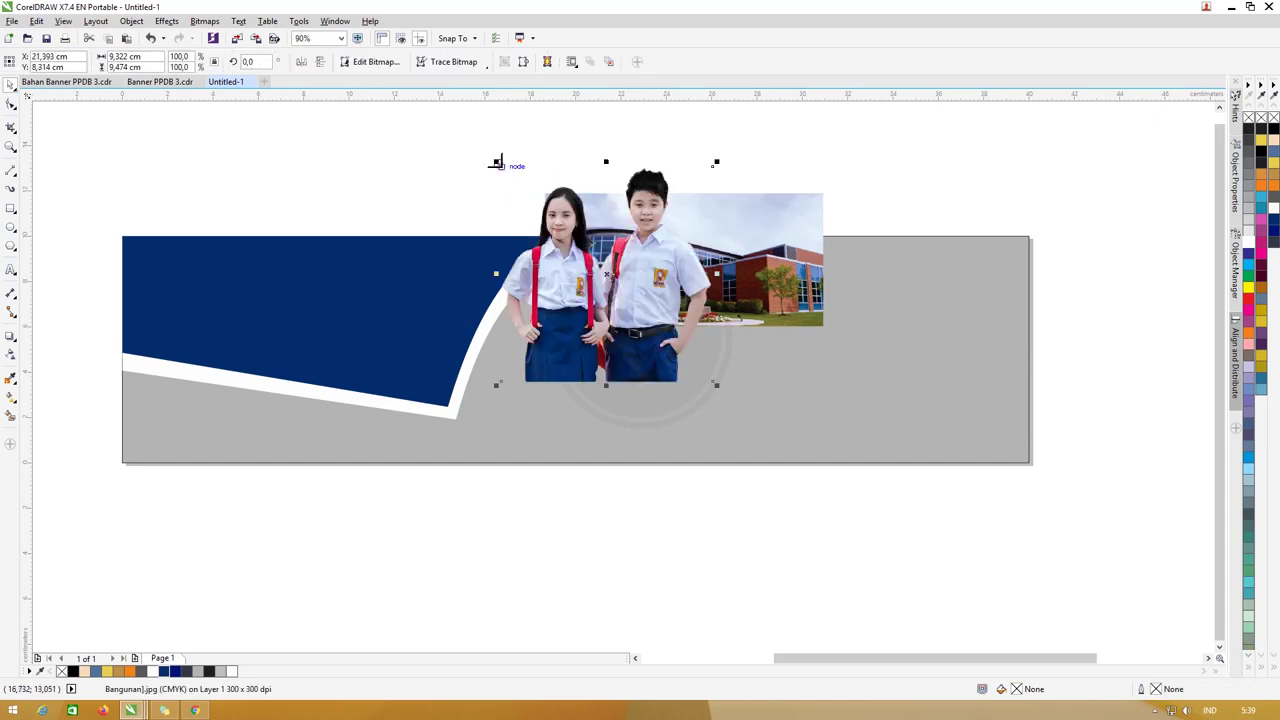
left_click(286, 155)
left_click_drag(620, 317, 383, 369)
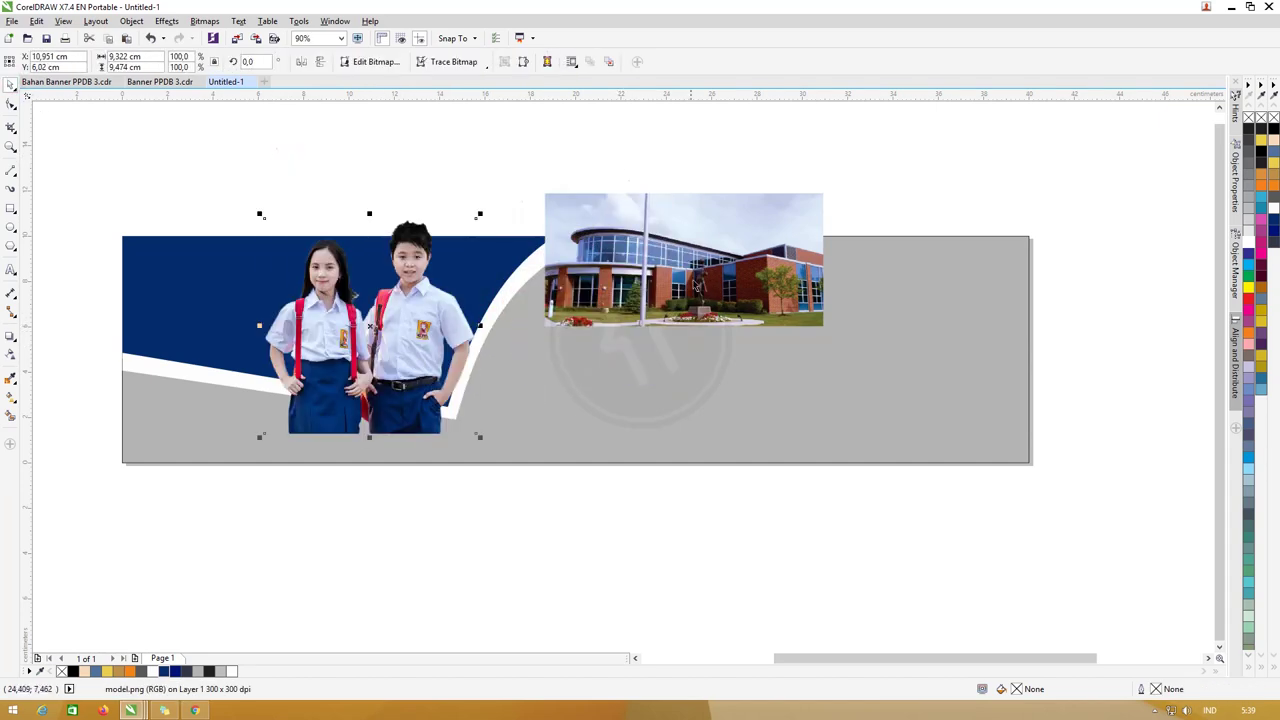
mouse_move(661, 279)
left_mouse_down()
mouse_move(370, 333)
mouse_move(240, 323)
left_mouse_up()
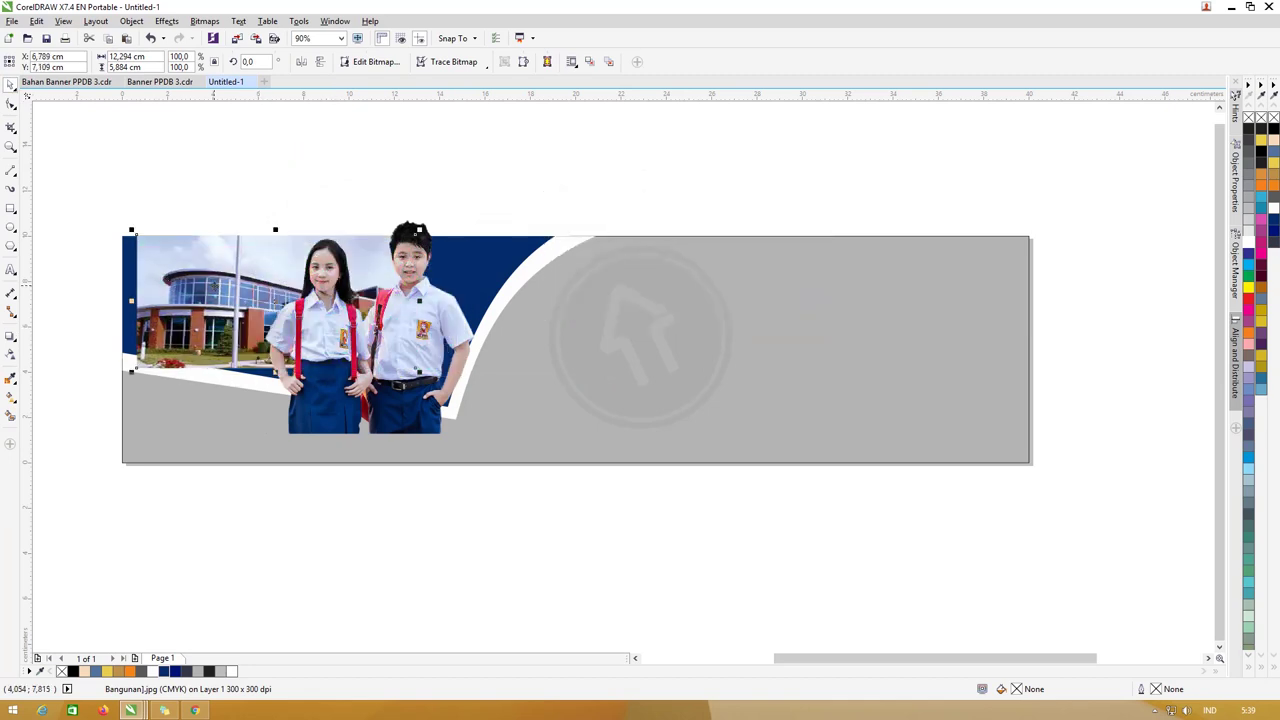
Send the building photo, then the navy background rectangle, To Back of Page
right_click(217, 287)
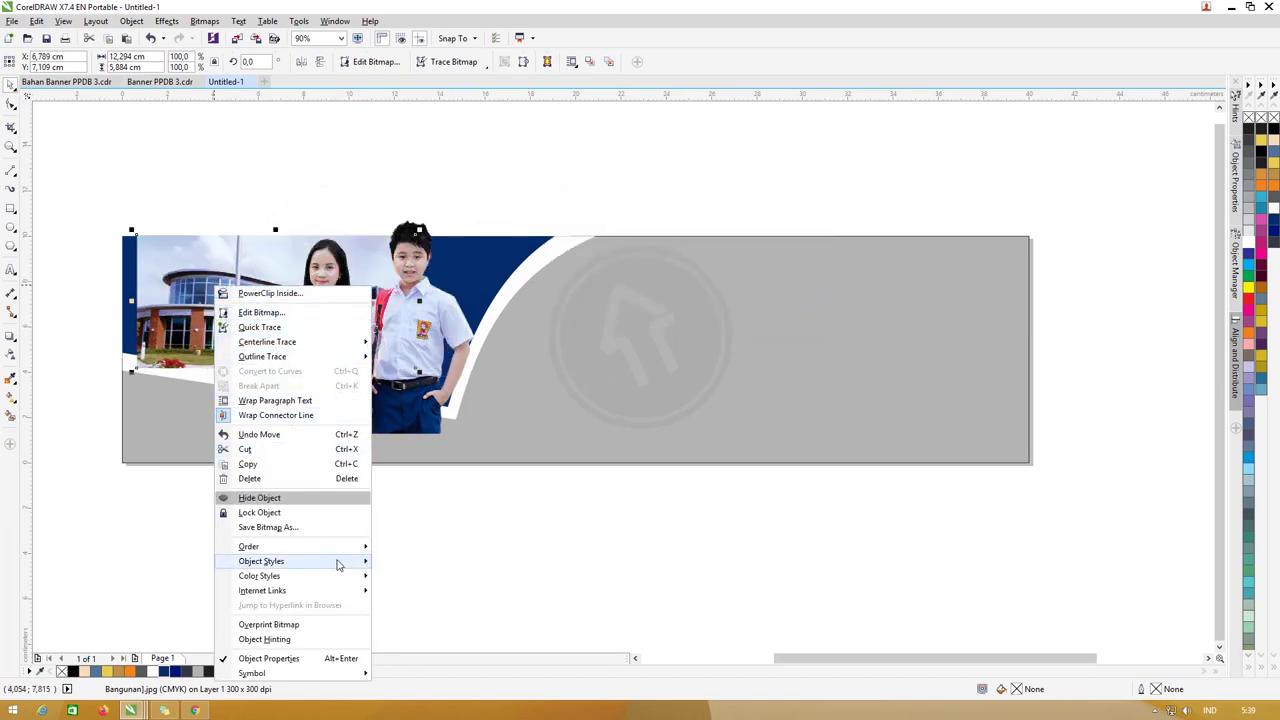
mouse_move(249, 547)
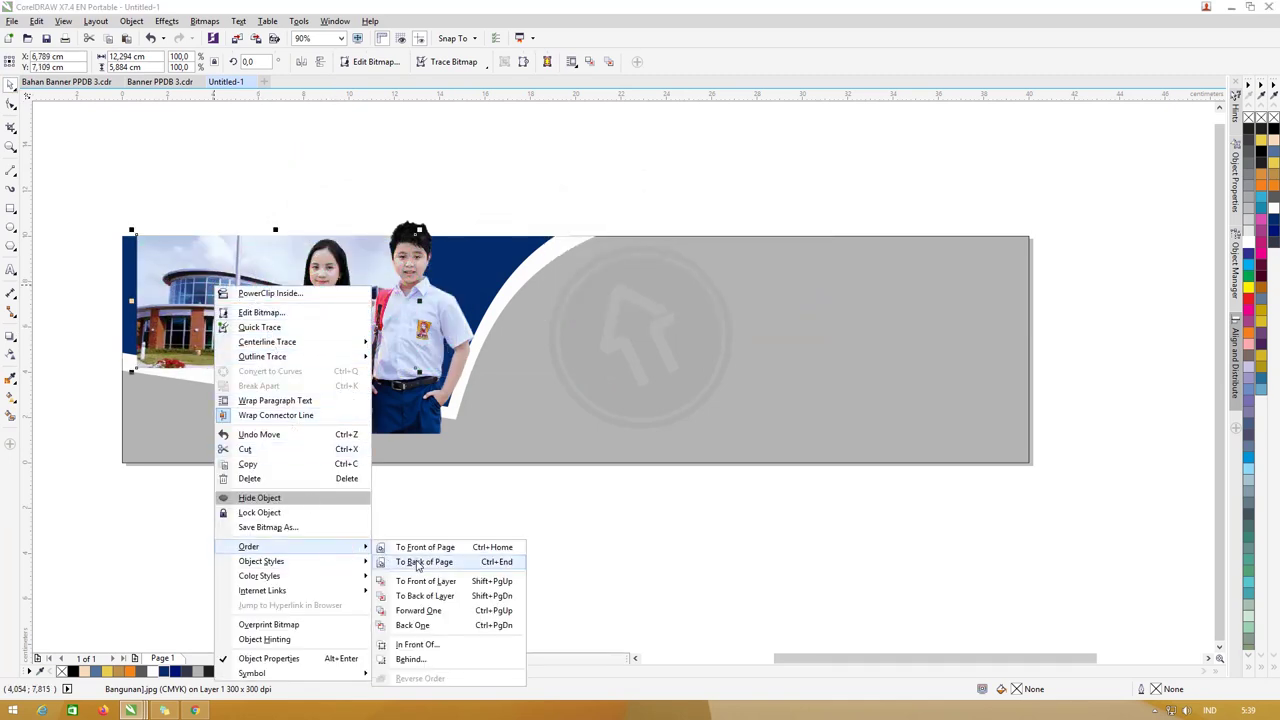
left_click(418, 563)
left_click(517, 200)
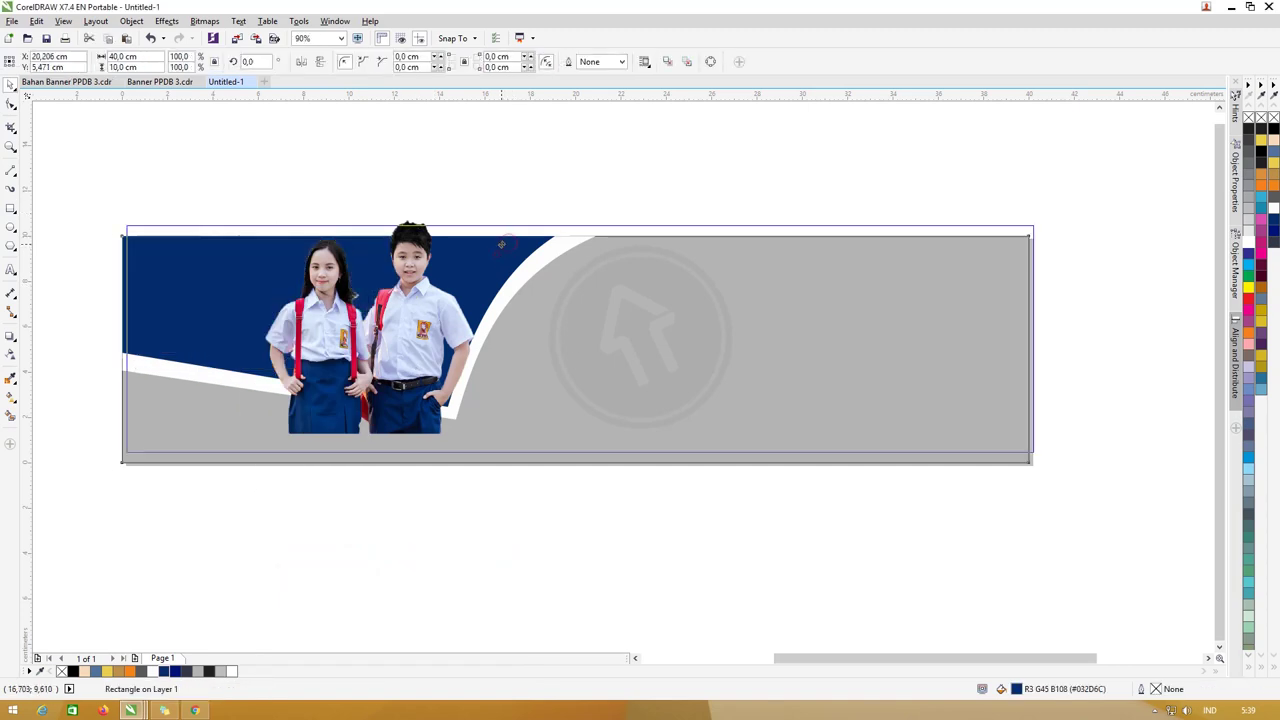
right_click(501, 246)
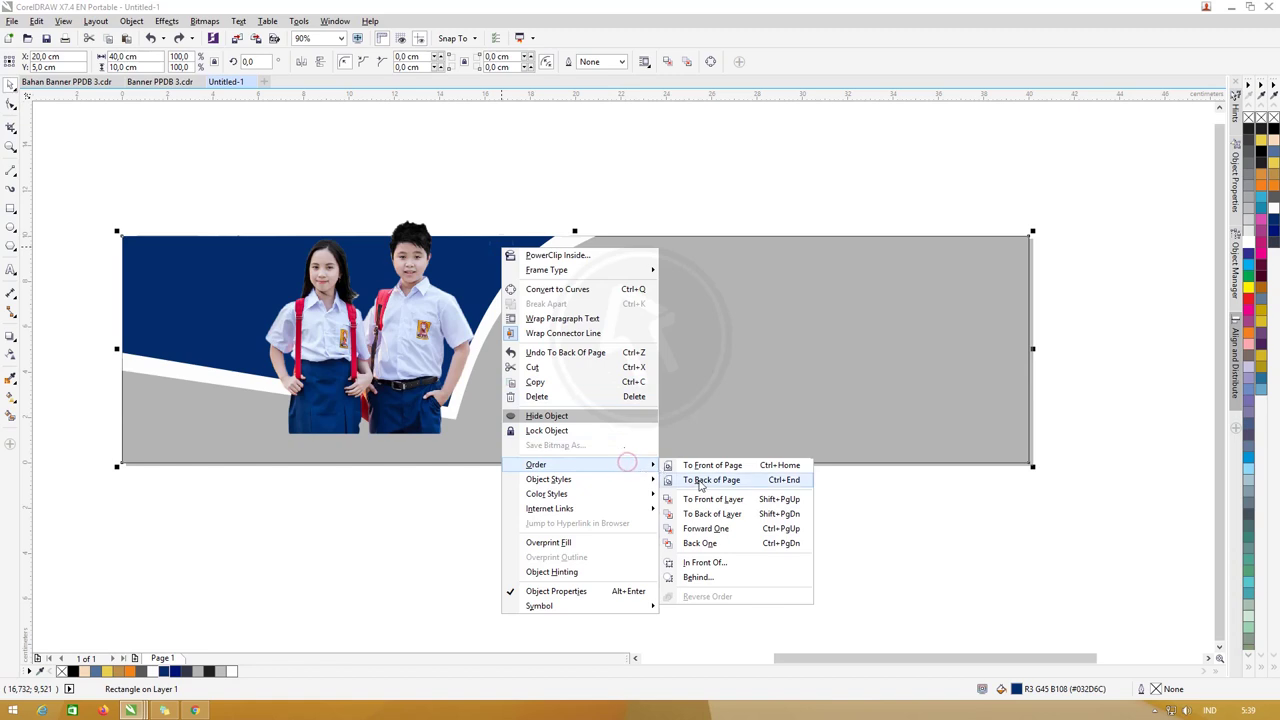
left_click(698, 480)
Nudge the building photo and try aligning the student photo, undoing its centring
left_click_drag(380, 300, 372, 295)
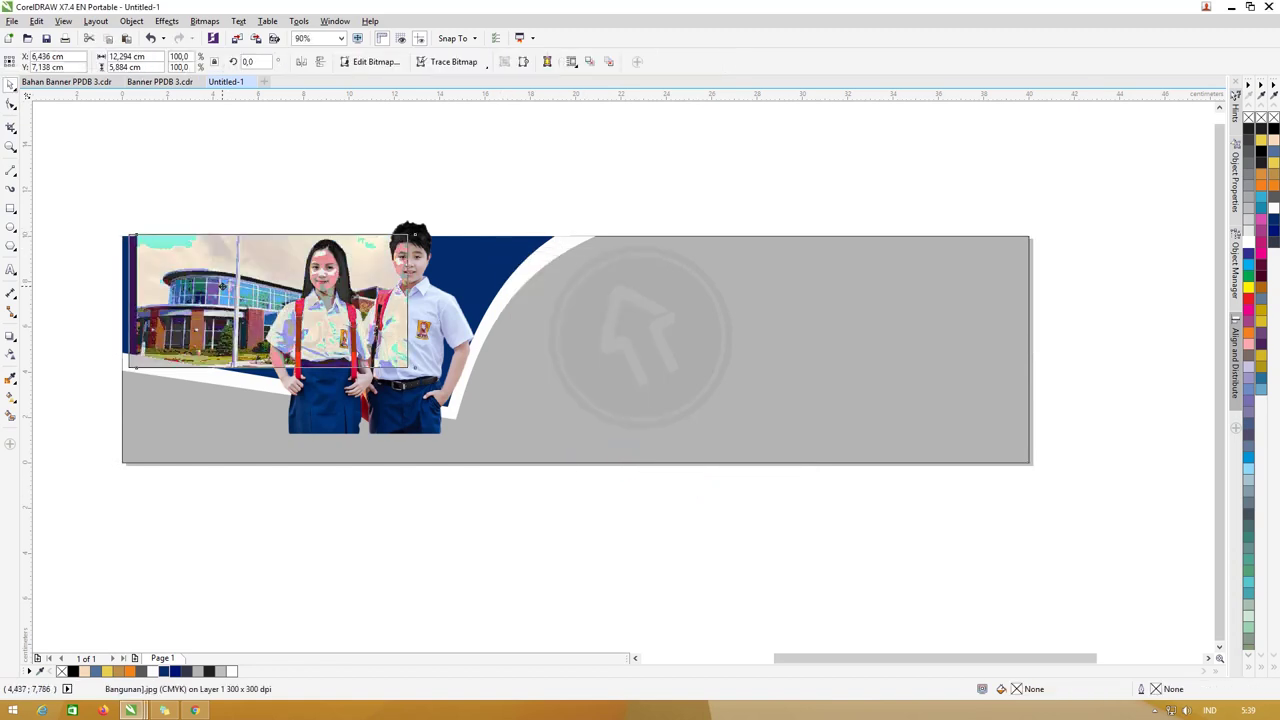
left_click(455, 258, "shift")
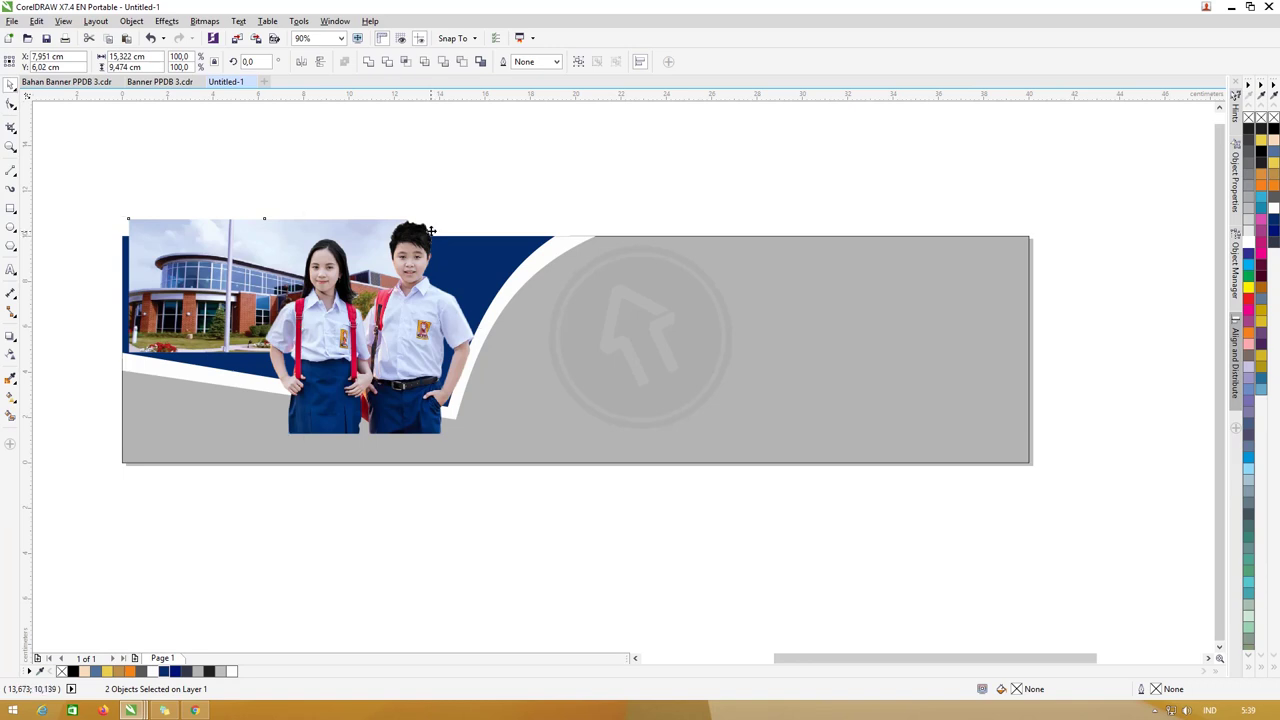
key("l")
left_click(436, 178)
left_click(461, 235)
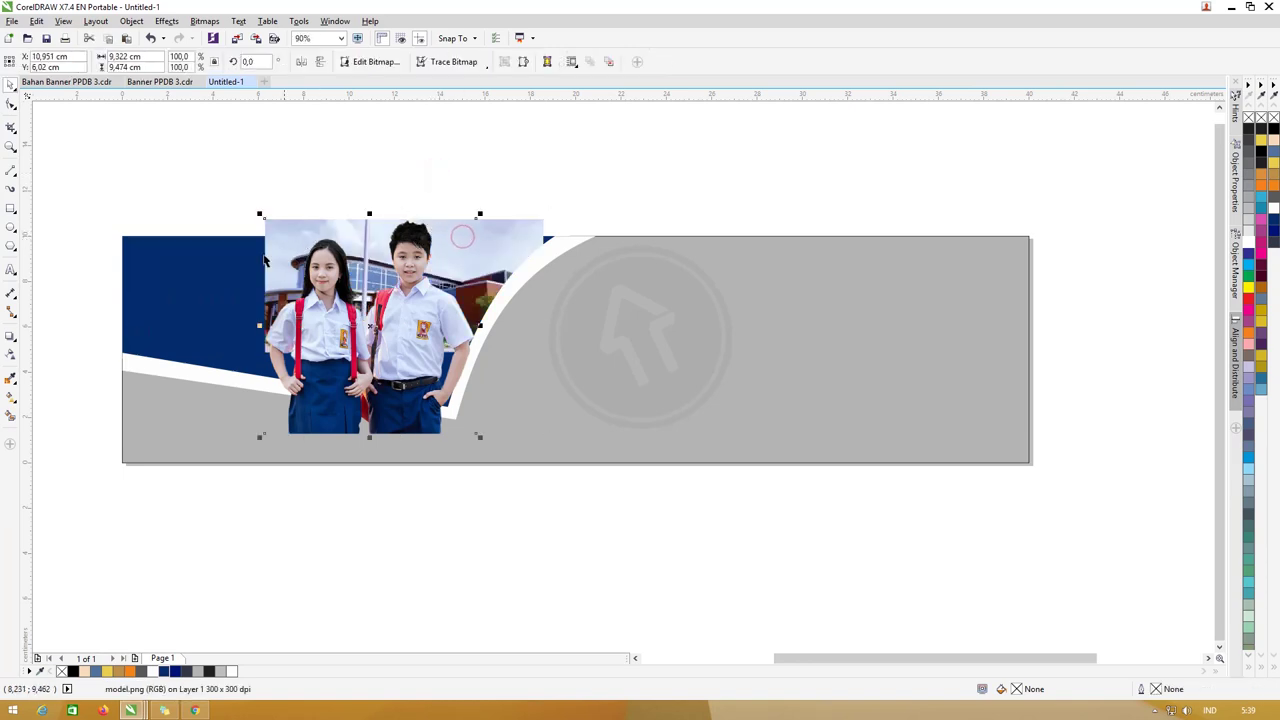
left_click(222, 257, "shift")
left_click(219, 257)
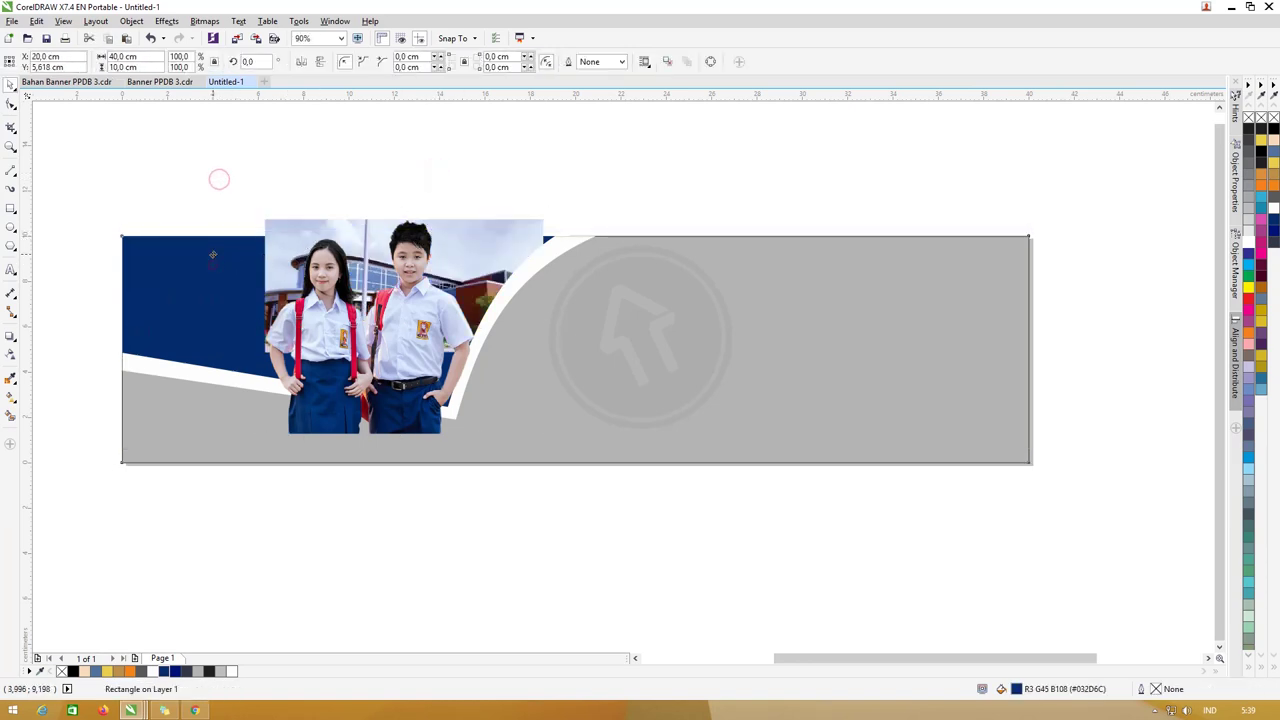
left_click(277, 268)
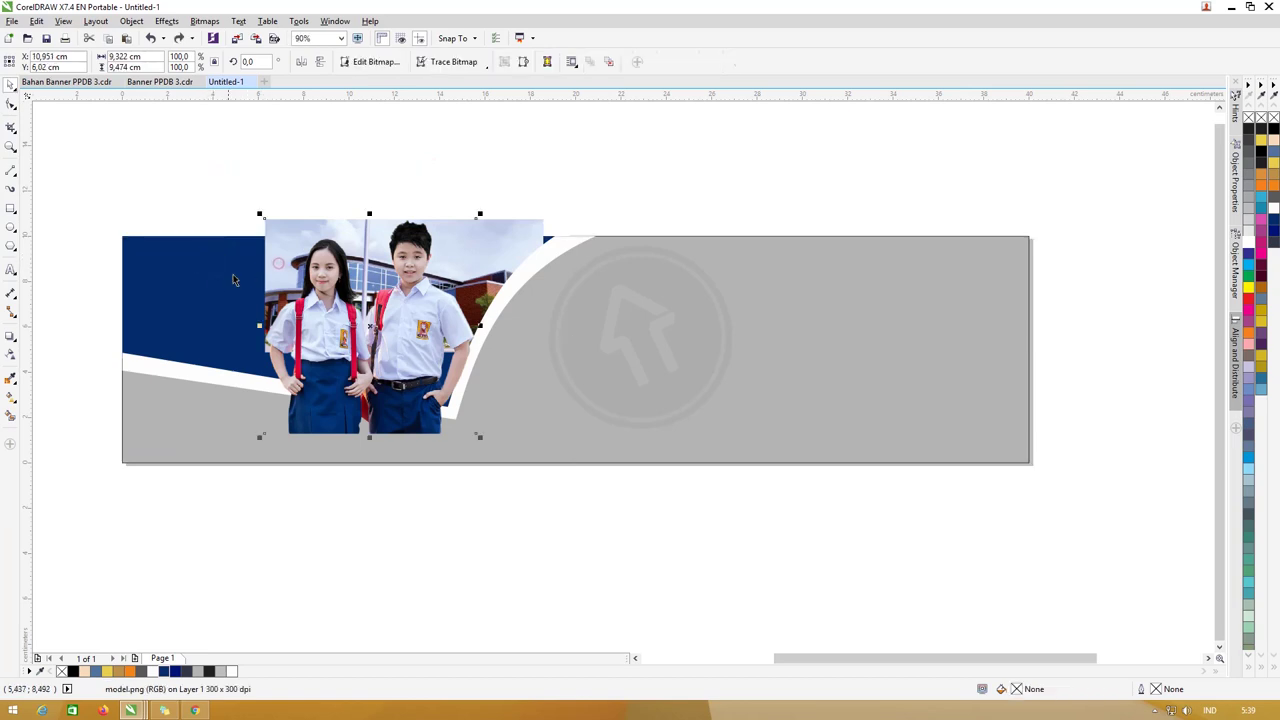
left_click(210, 281, "shift")
key("e")
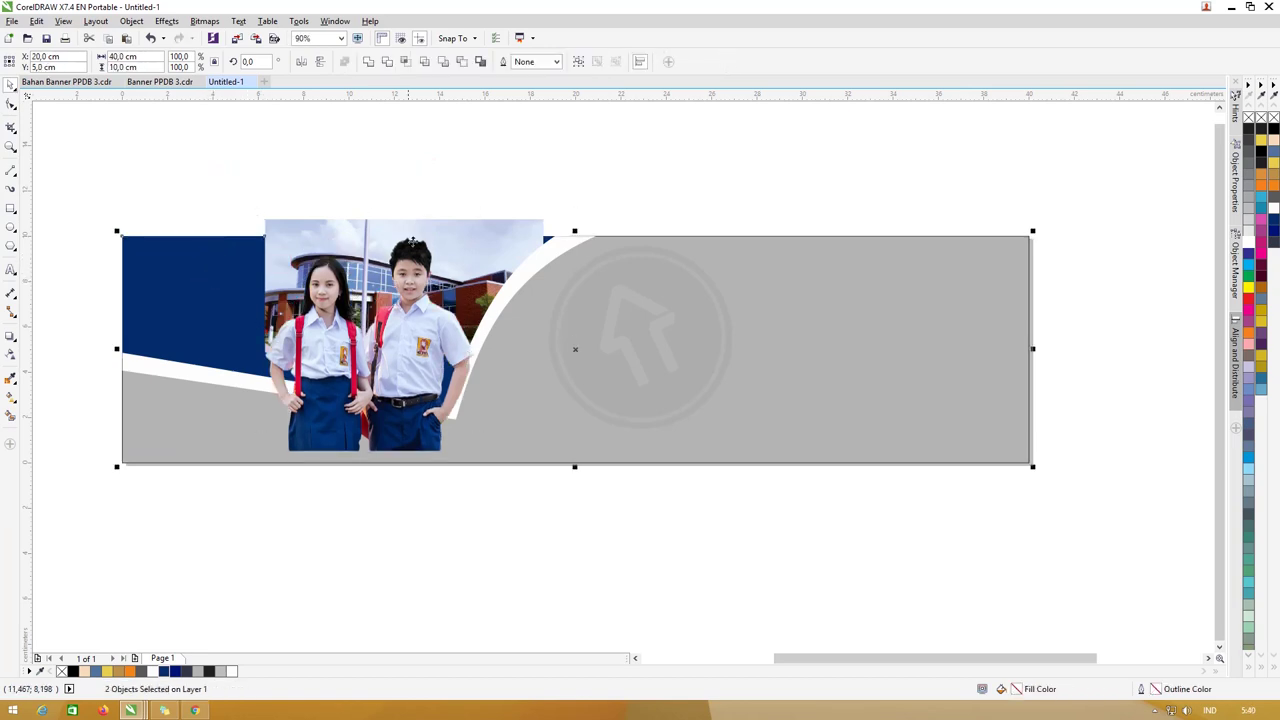
left_click(414, 160)
key("ctrl+z")
Align the building photo to the banner's top and left edges
left_click(322, 285)
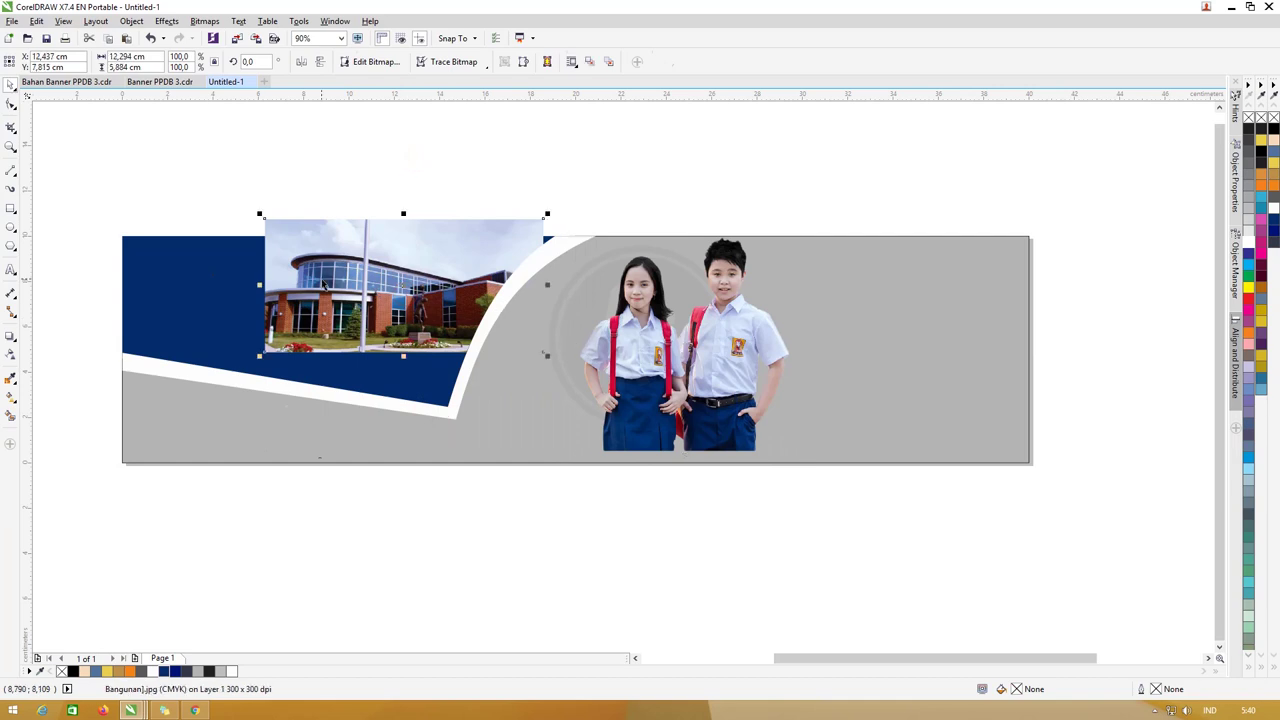
left_click(172, 286, "shift")
key("t")
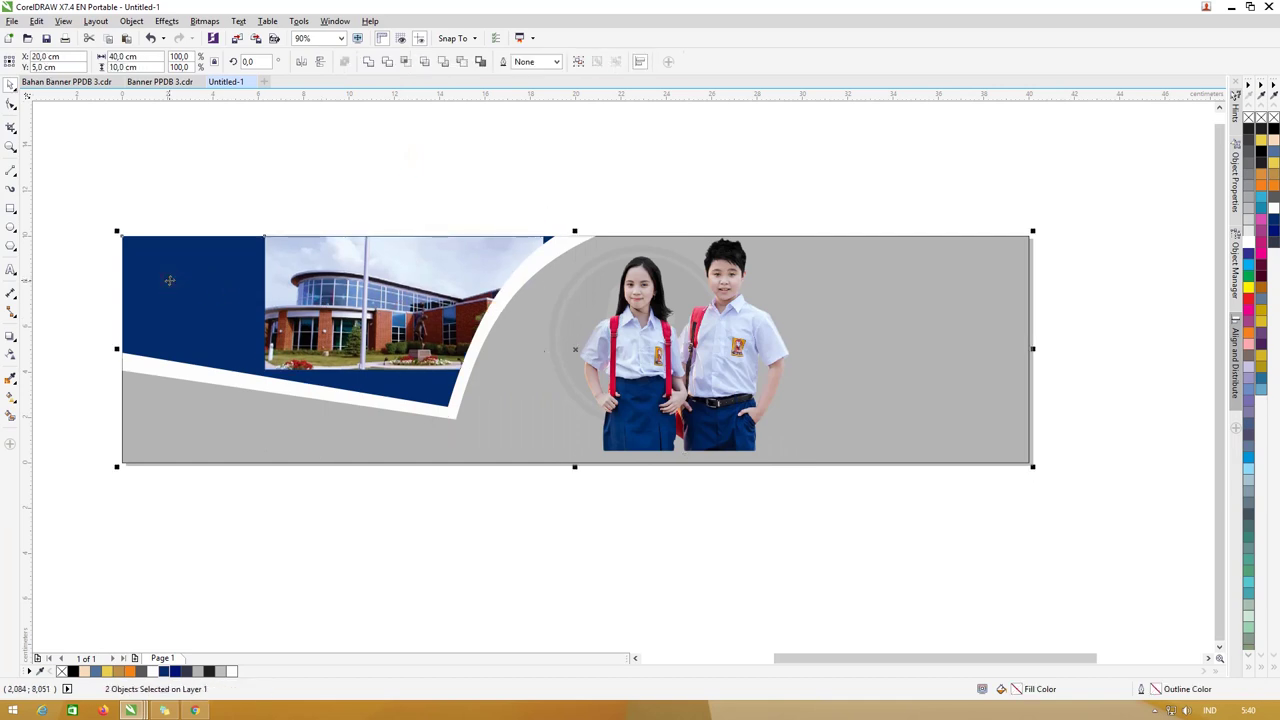
key("l")
left_click(222, 190)
key("Tab")
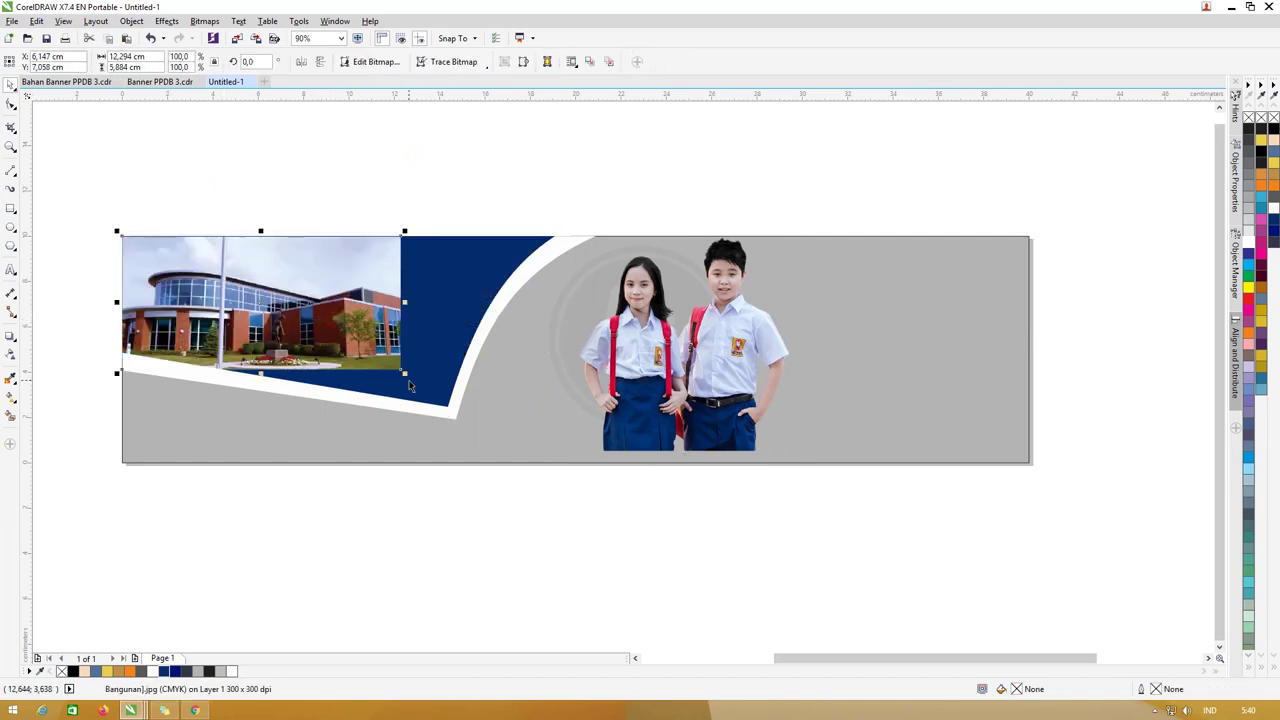
Enlarge the building photo over the left section and move the students photo onto it
mouse_move(403, 372)
left_mouse_down()
mouse_move(697, 534)
mouse_move(622, 475)
left_mouse_up()
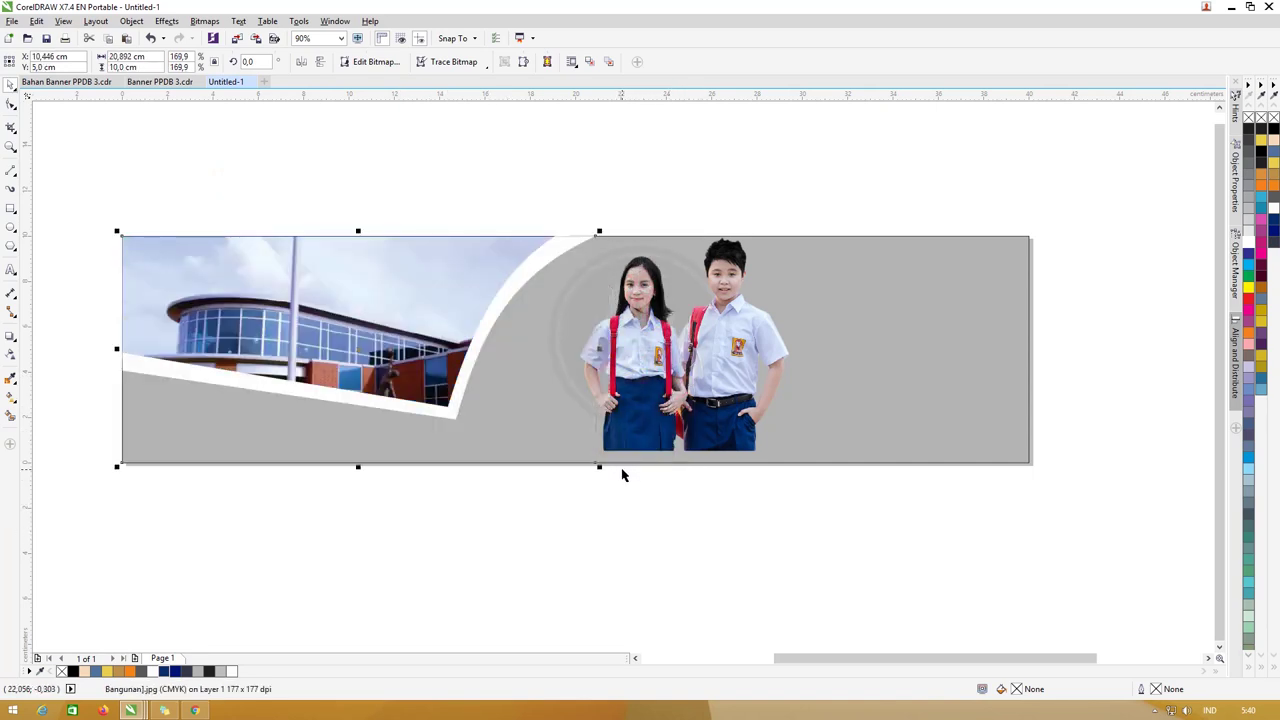
left_click(251, 166)
left_click(333, 285)
left_click(712, 378)
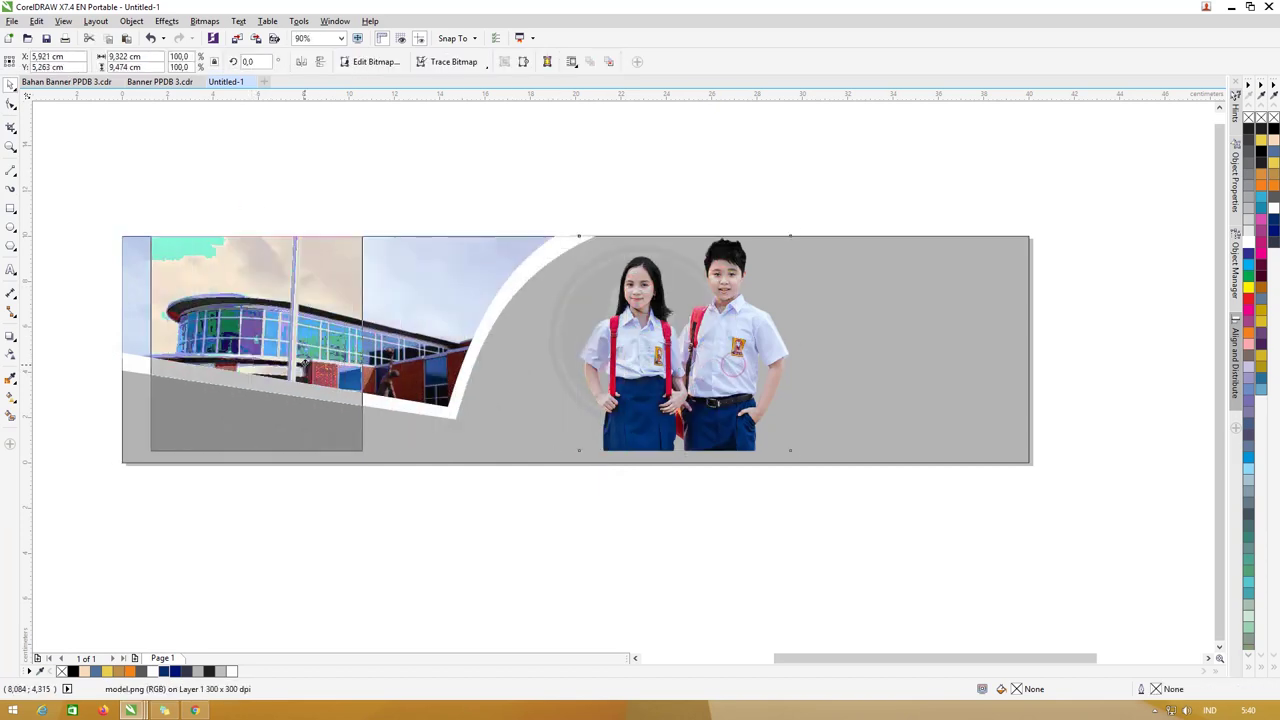
left_click_drag(712, 378, 305, 363)
left_click_drag(290, 313, 321, 309)
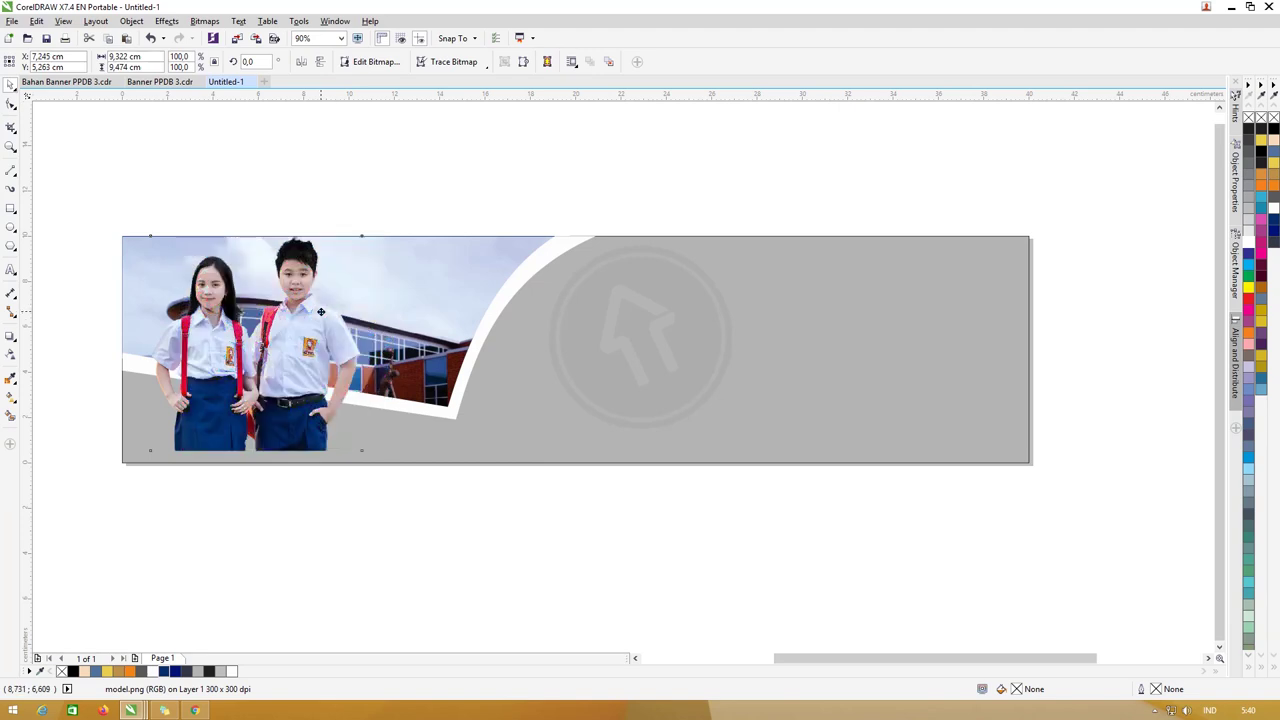
Try sending the students image backward, then undo to keep it in front
right_click(323, 305)
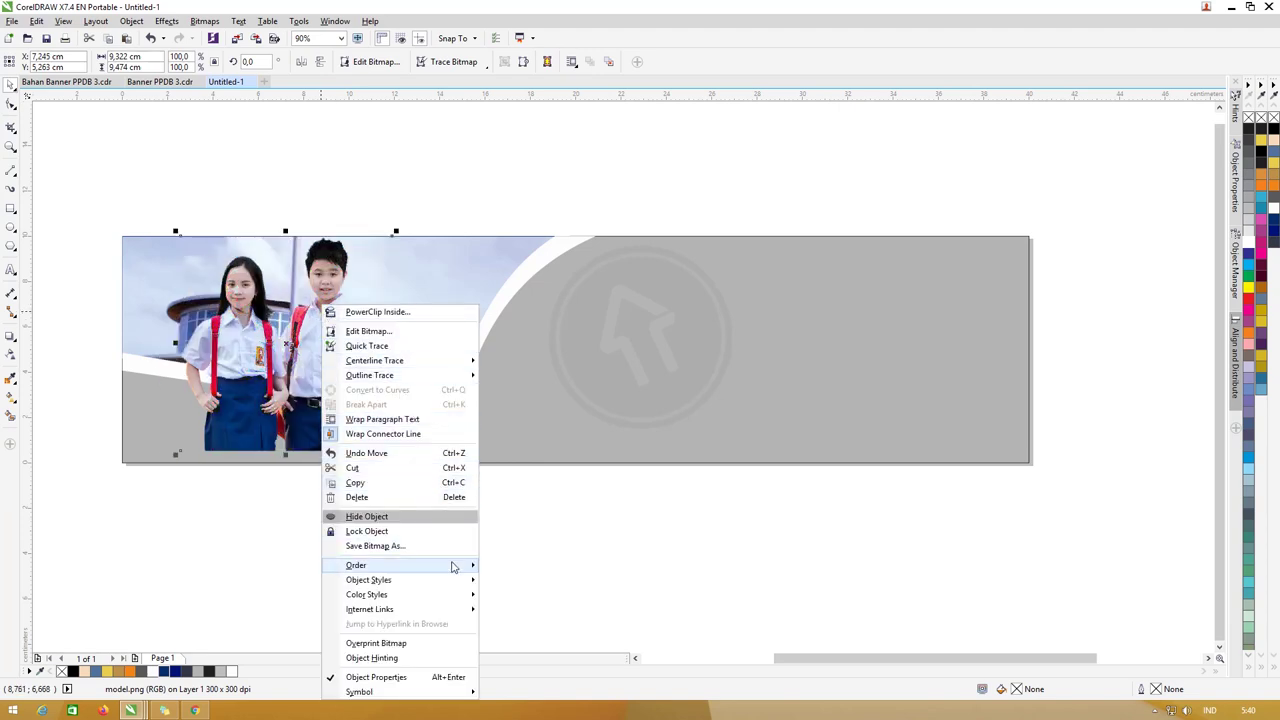
left_click(452, 564)
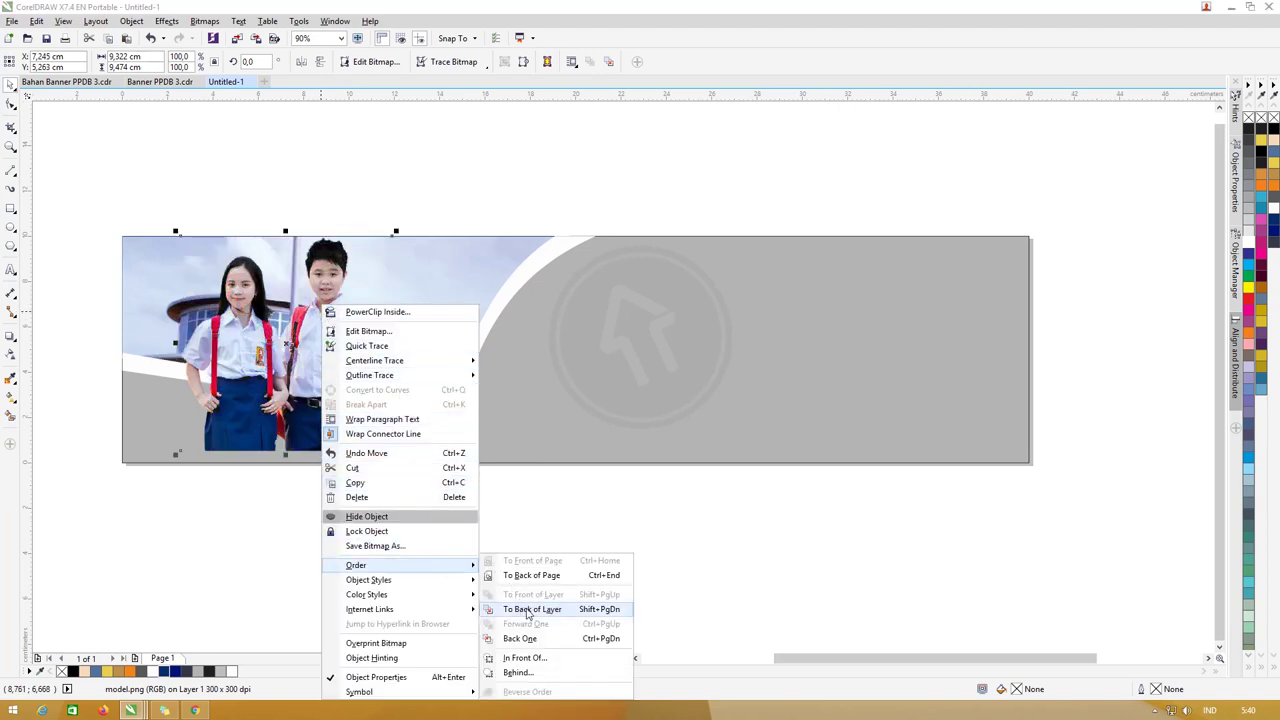
left_click(537, 576)
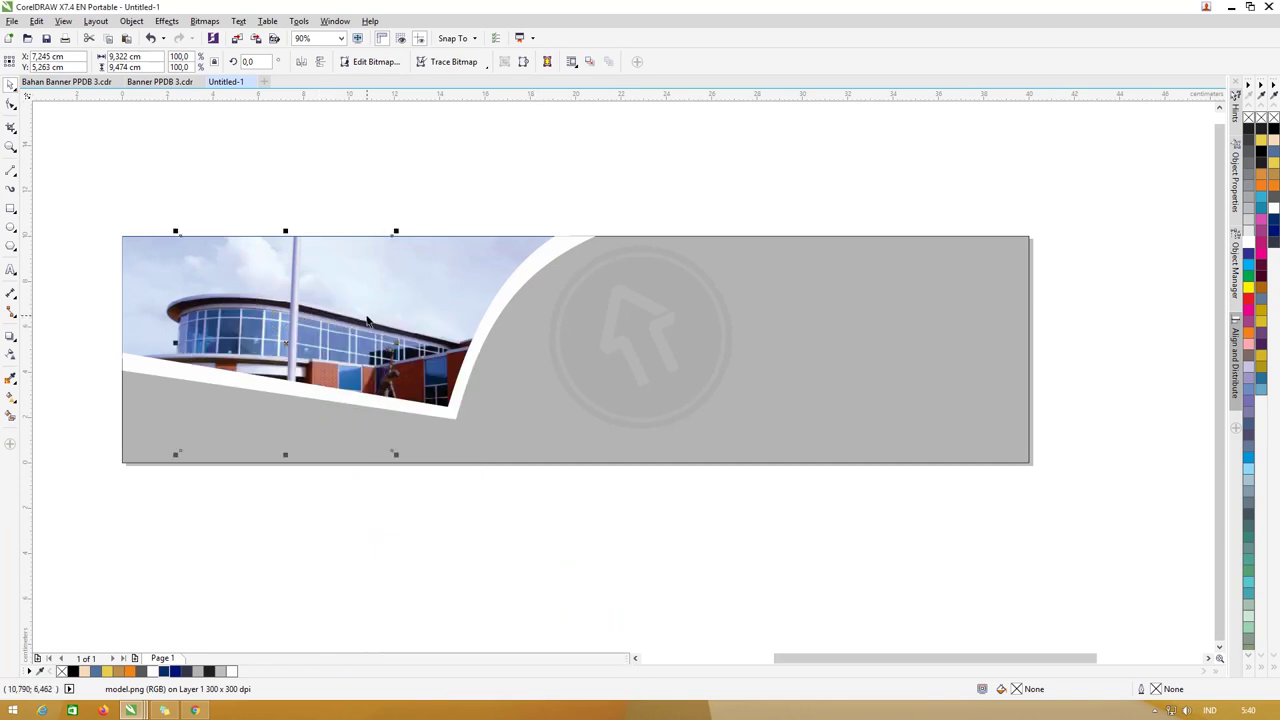
left_click(396, 286)
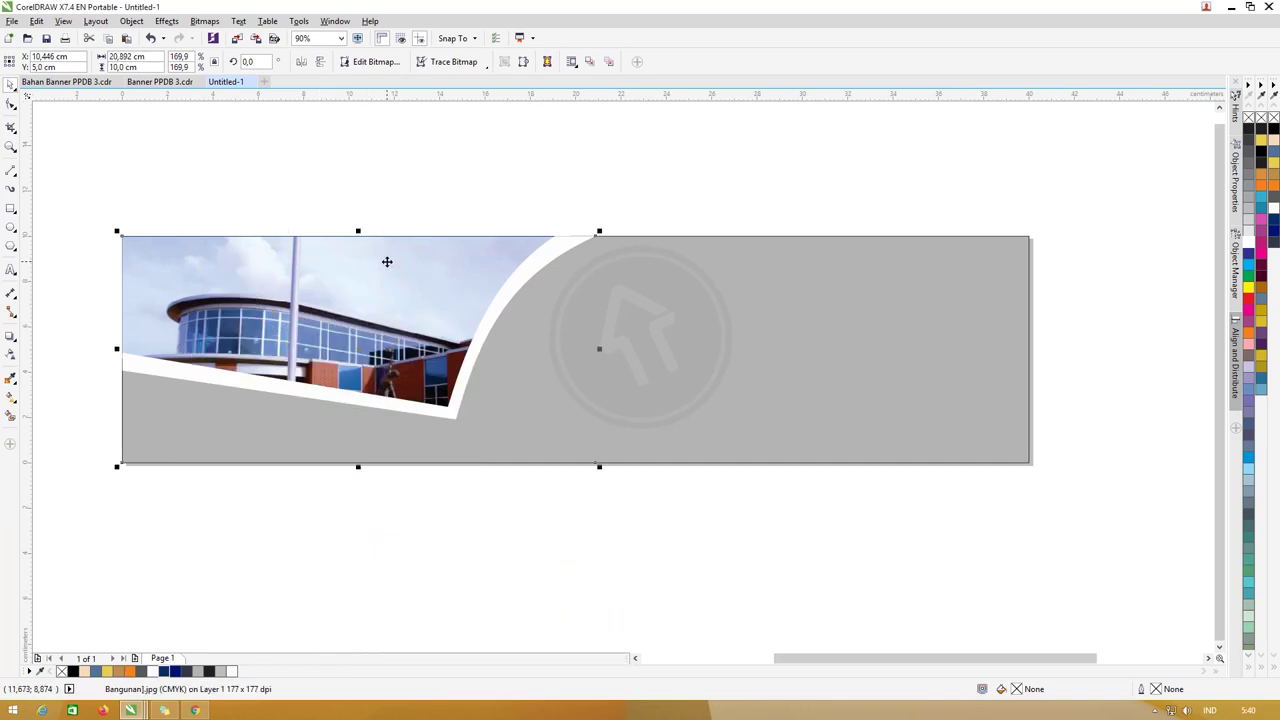
key("ctrl+z")
left_click(366, 206)
left_click(328, 293)
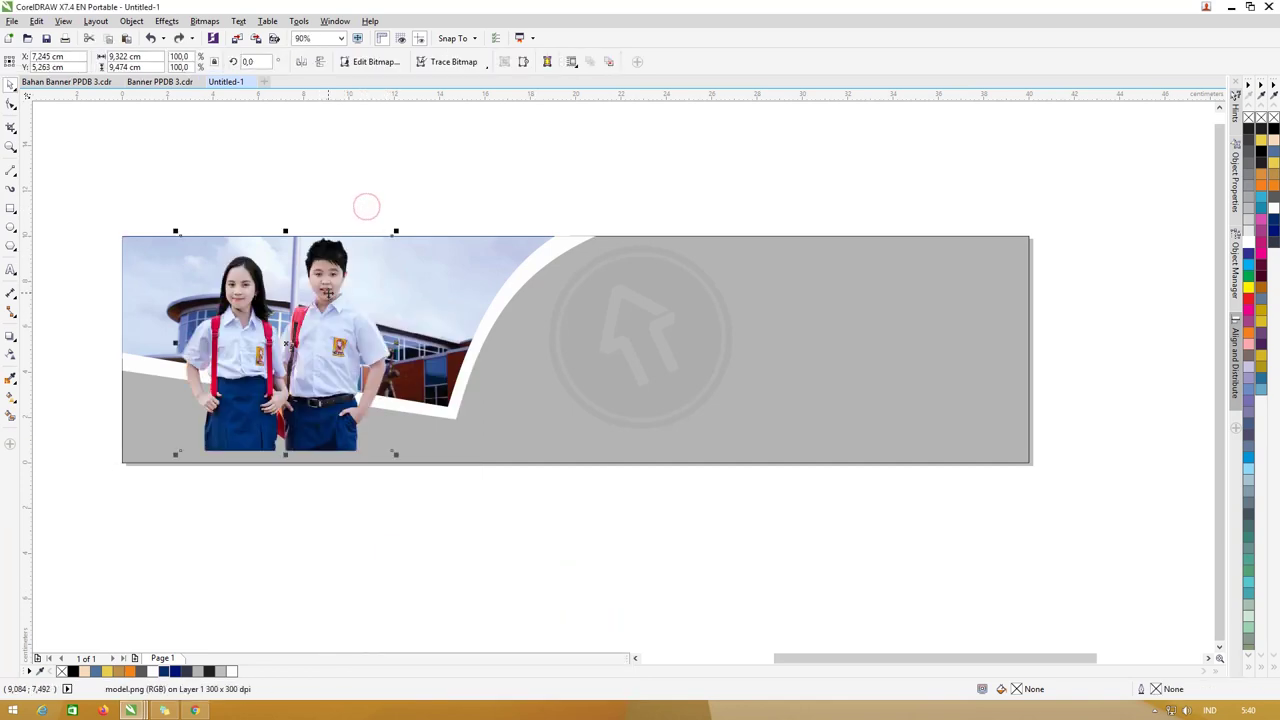
Try bringing the navy background rectangle to the front, then undo it
left_click(694, 192)
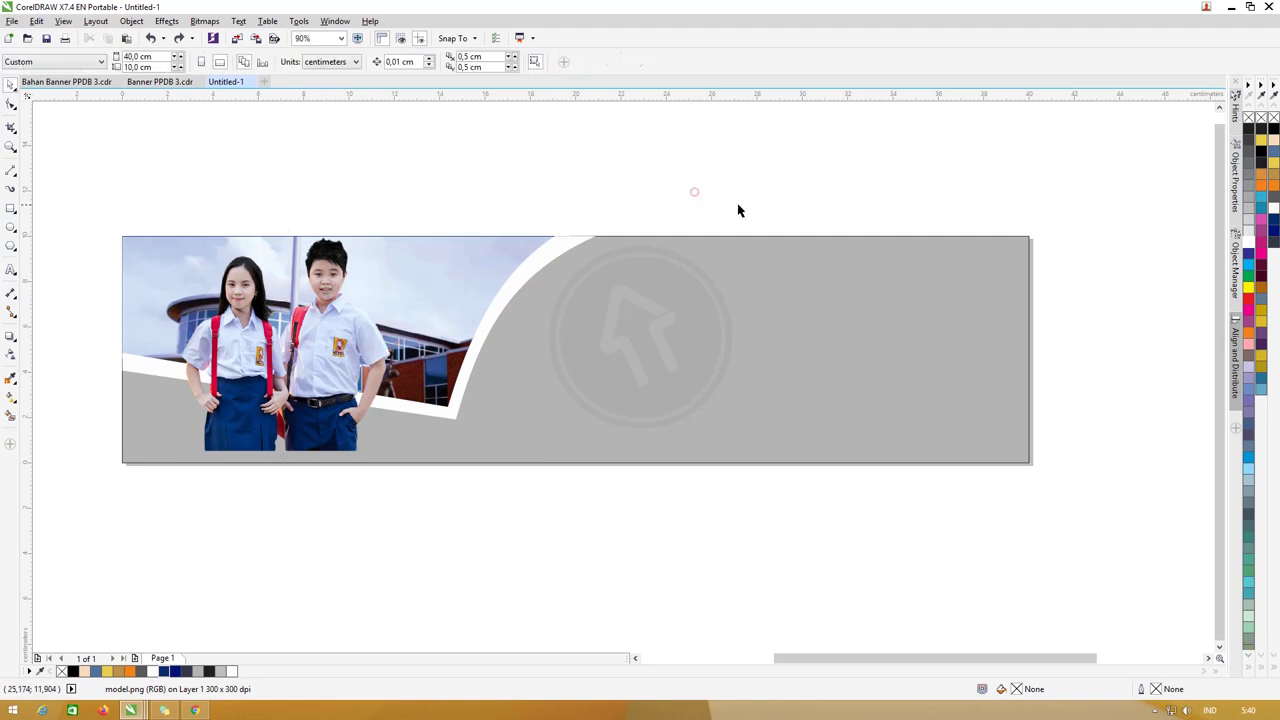
left_click(575, 244)
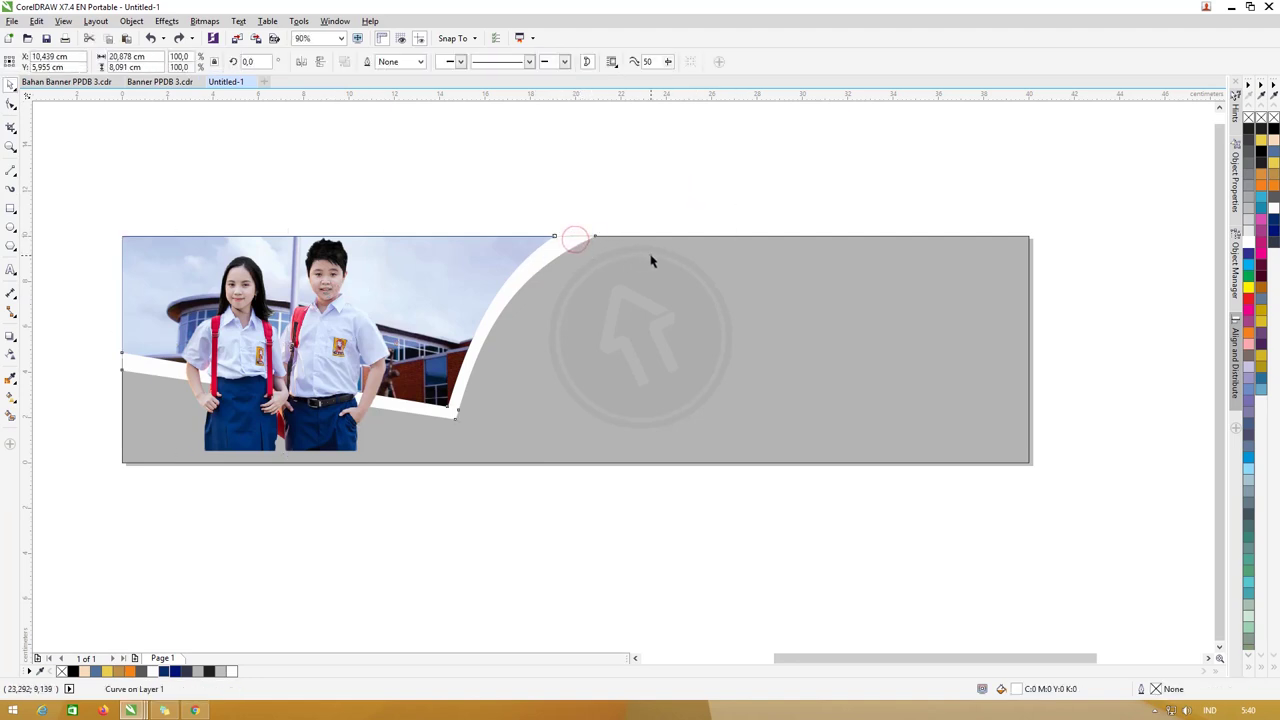
left_click(650, 258)
key("shift+Page_Up")
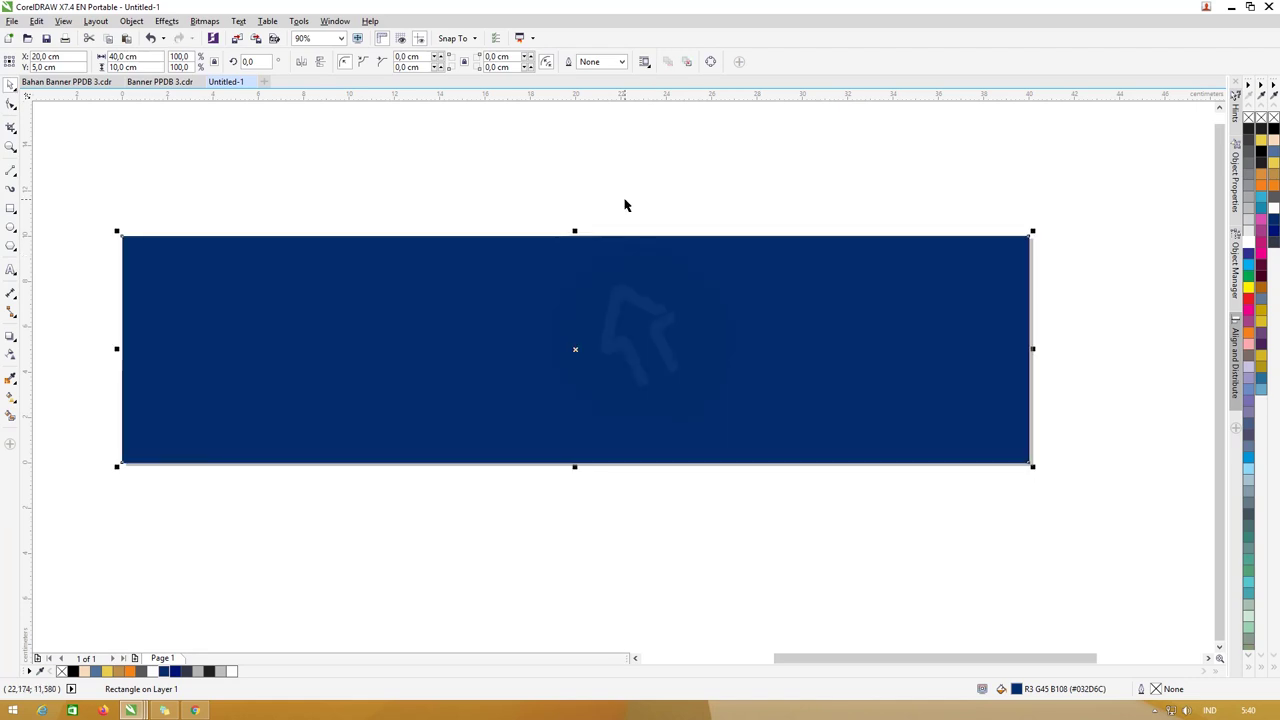
key("ctrl+z")
left_click(625, 190)
Bring the white curve and grey shape to the front of the layer with Shift+PgUp
left_click(575, 262)
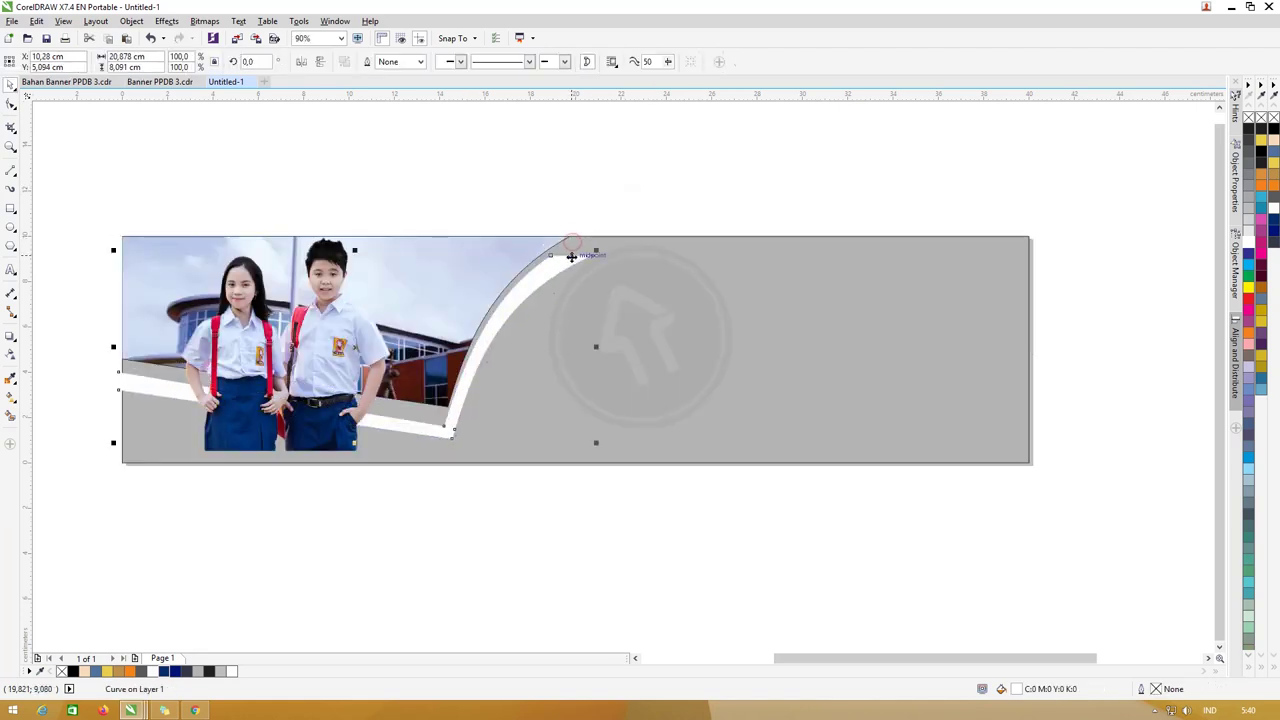
left_click(862, 254, "shift")
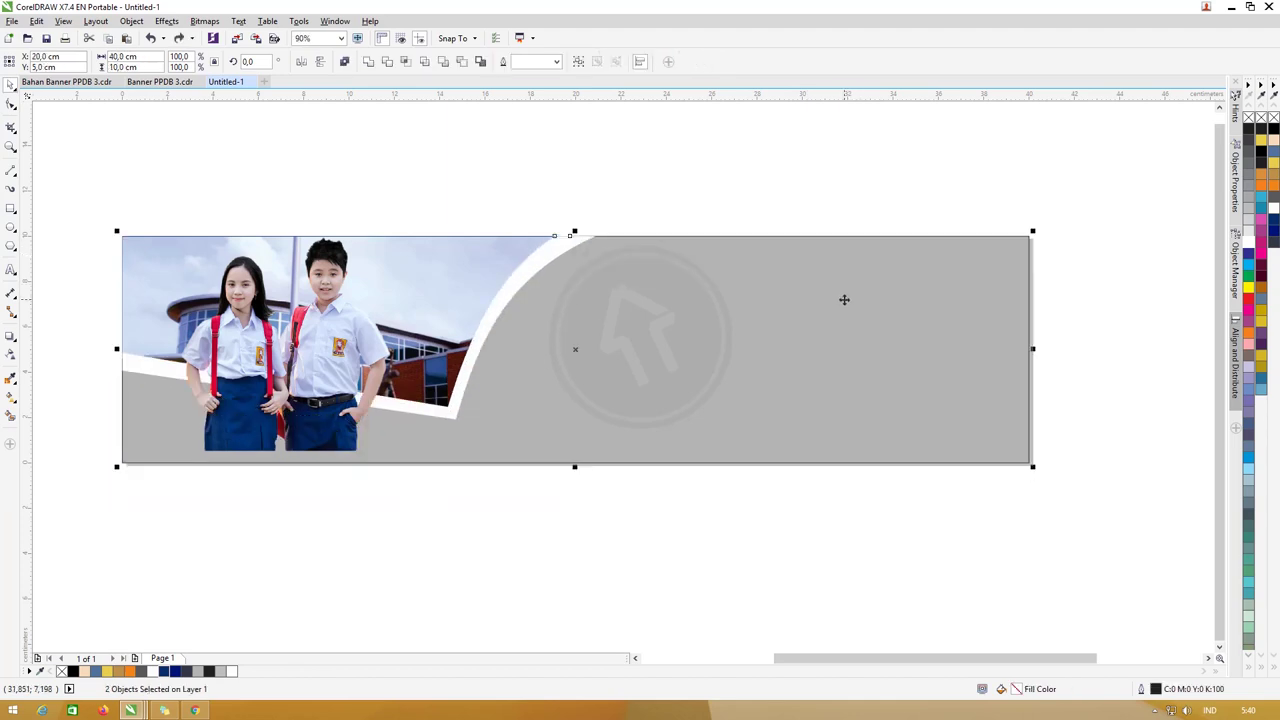
key("shift+Page_Up")
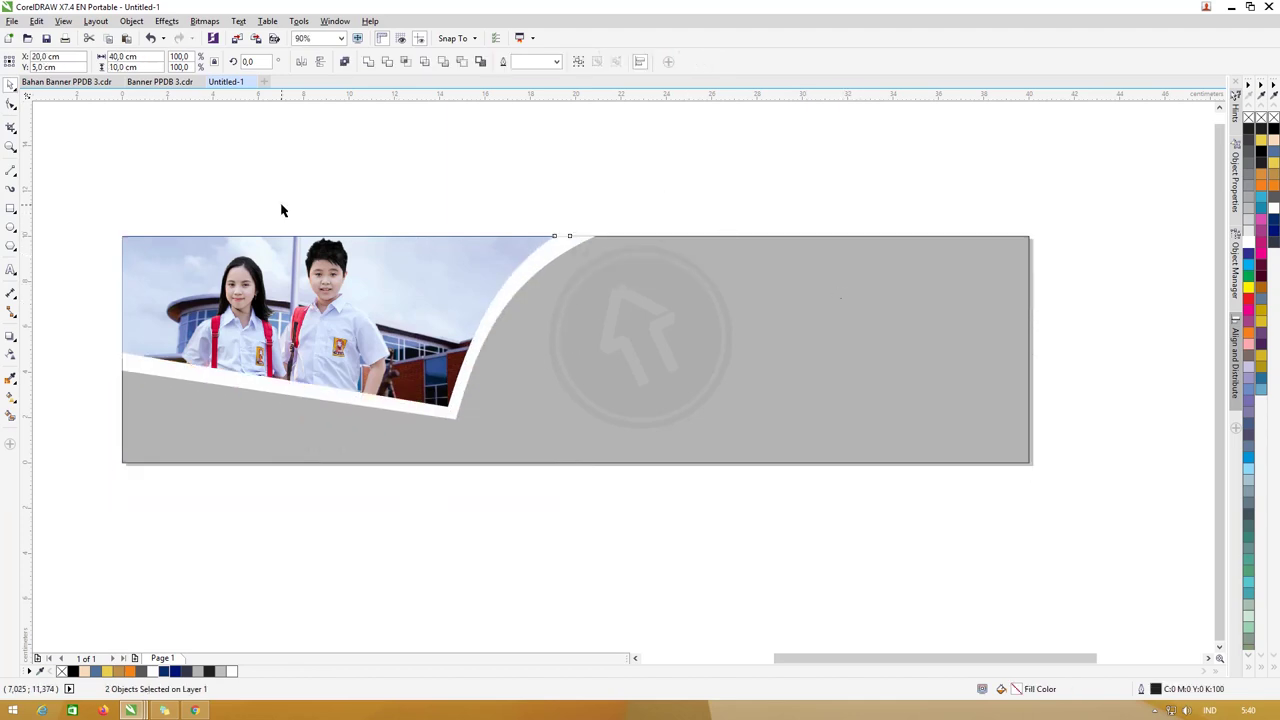
left_click(281, 210)
key("Tab")
Shrink the students photo to 85% and position it above the curve
mouse_move(395, 235)
left_mouse_down()
mouse_move(320, 310)
mouse_move(438, 318)
left_mouse_up()
left_click_drag(337, 289, 240, 235)
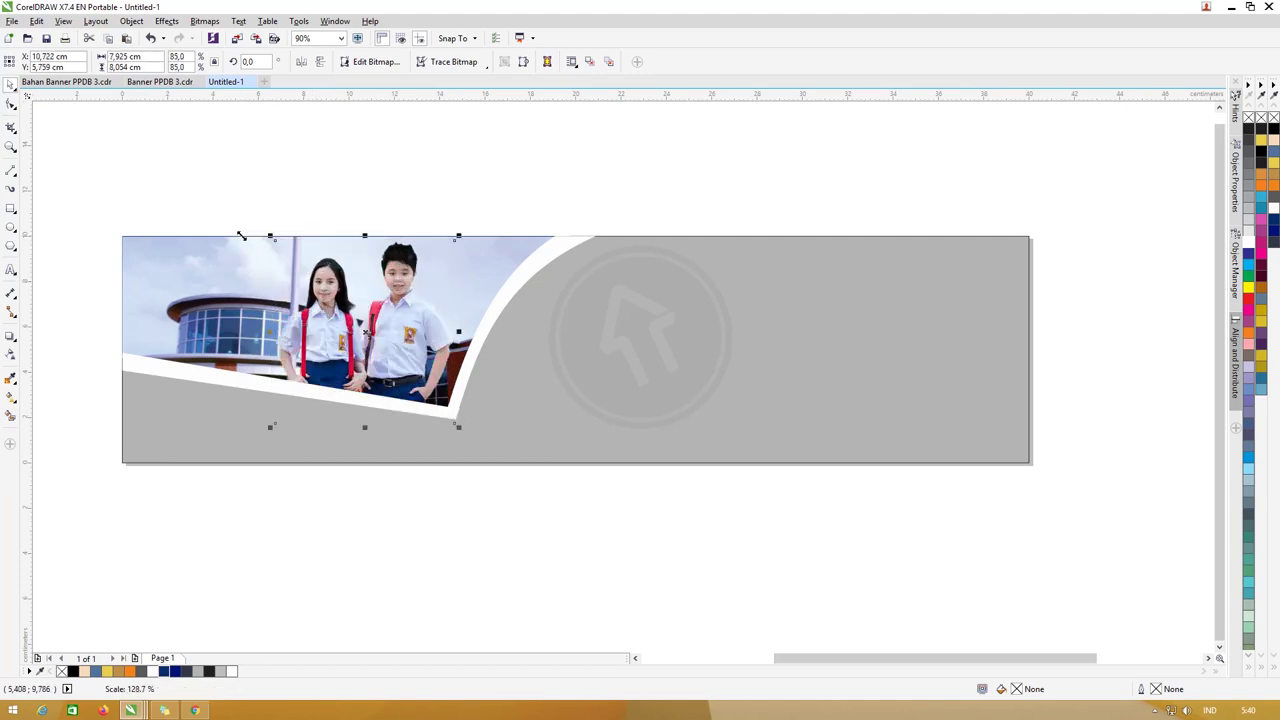
left_click_drag(388, 284, 394, 284)
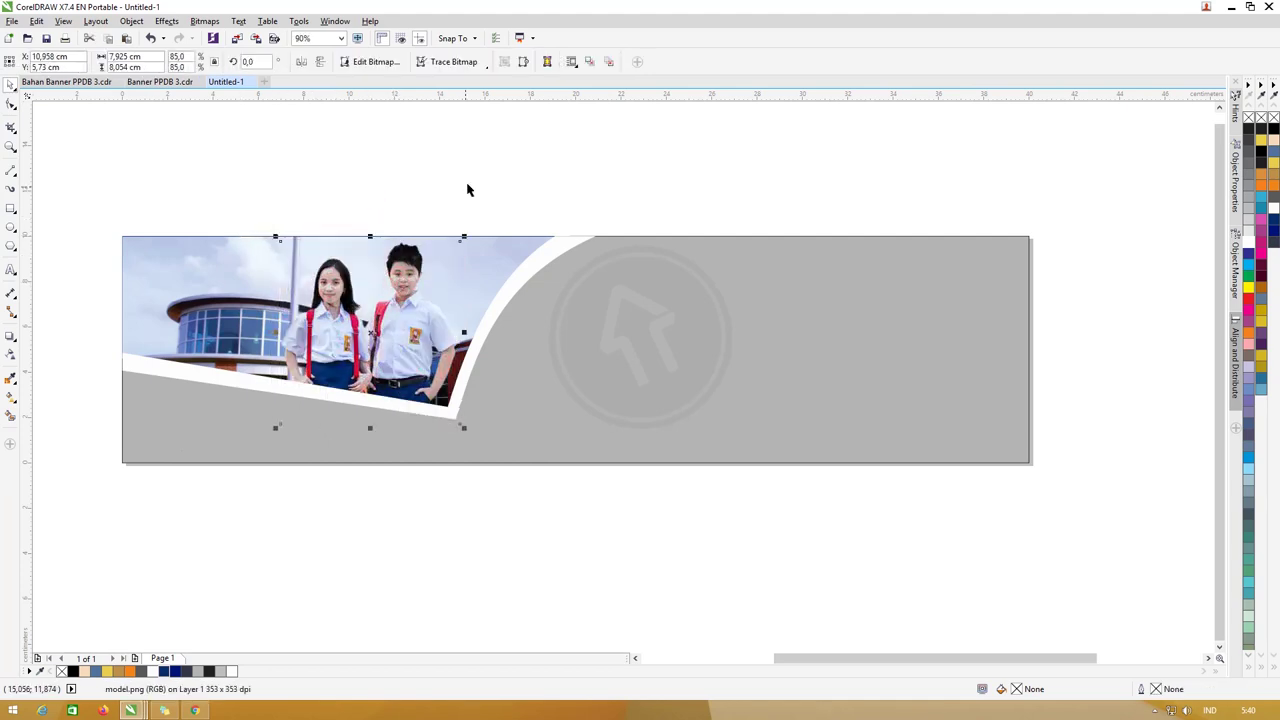
left_click(467, 190)
Fill the grey background shape navy blue from the document palette
left_click(626, 309)
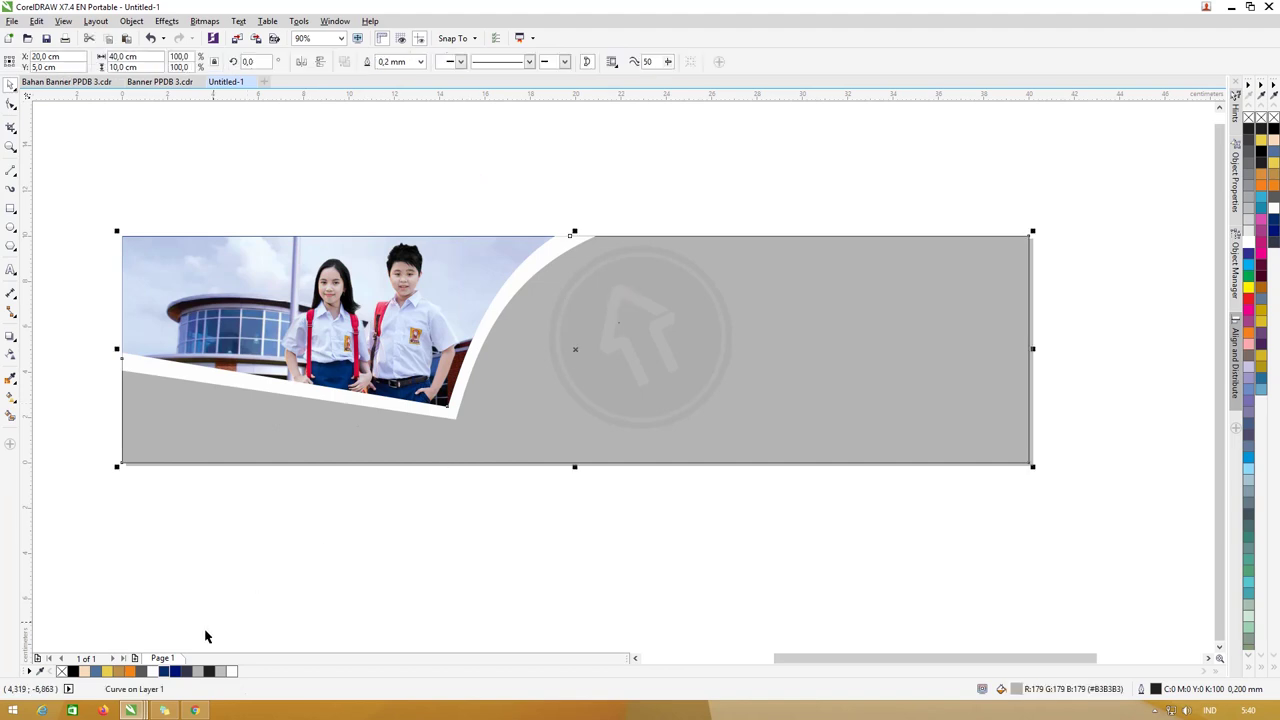
left_click(171, 671)
left_click(456, 553)
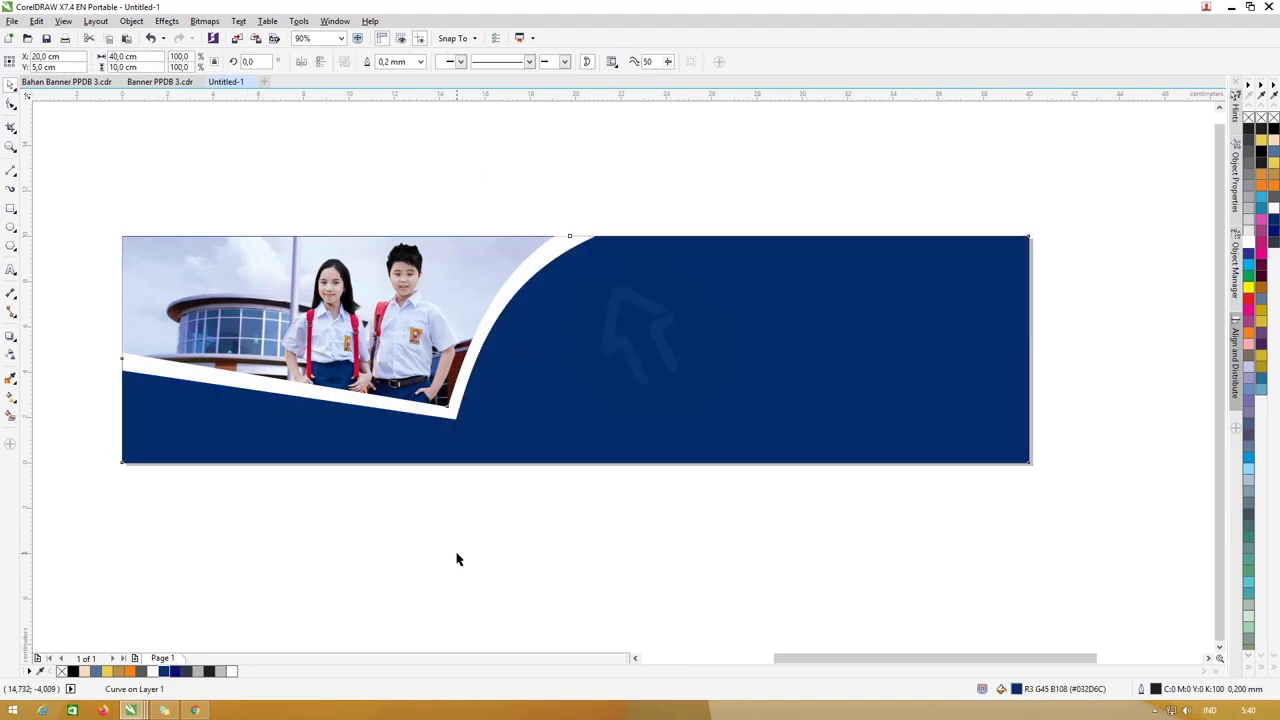
left_click(452, 412)
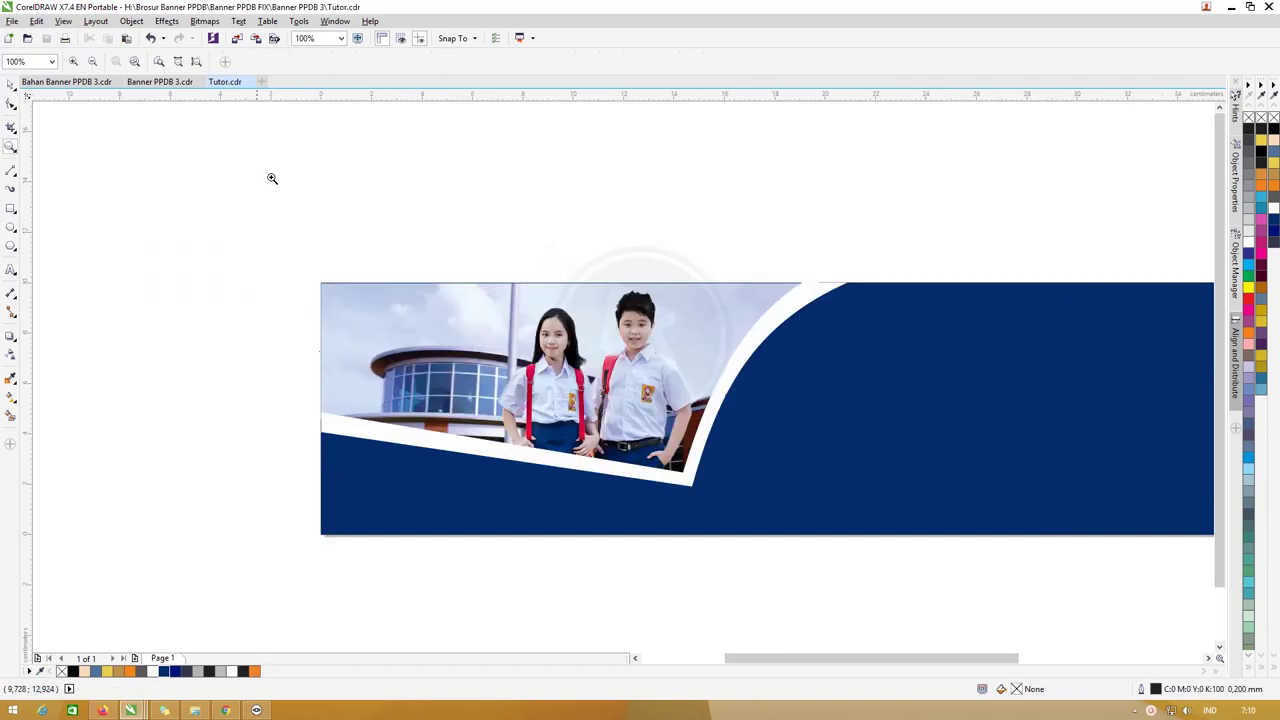
Give the white curve a red hairline outline and enlarge it to 104.5% from the centre
left_click(720, 405)
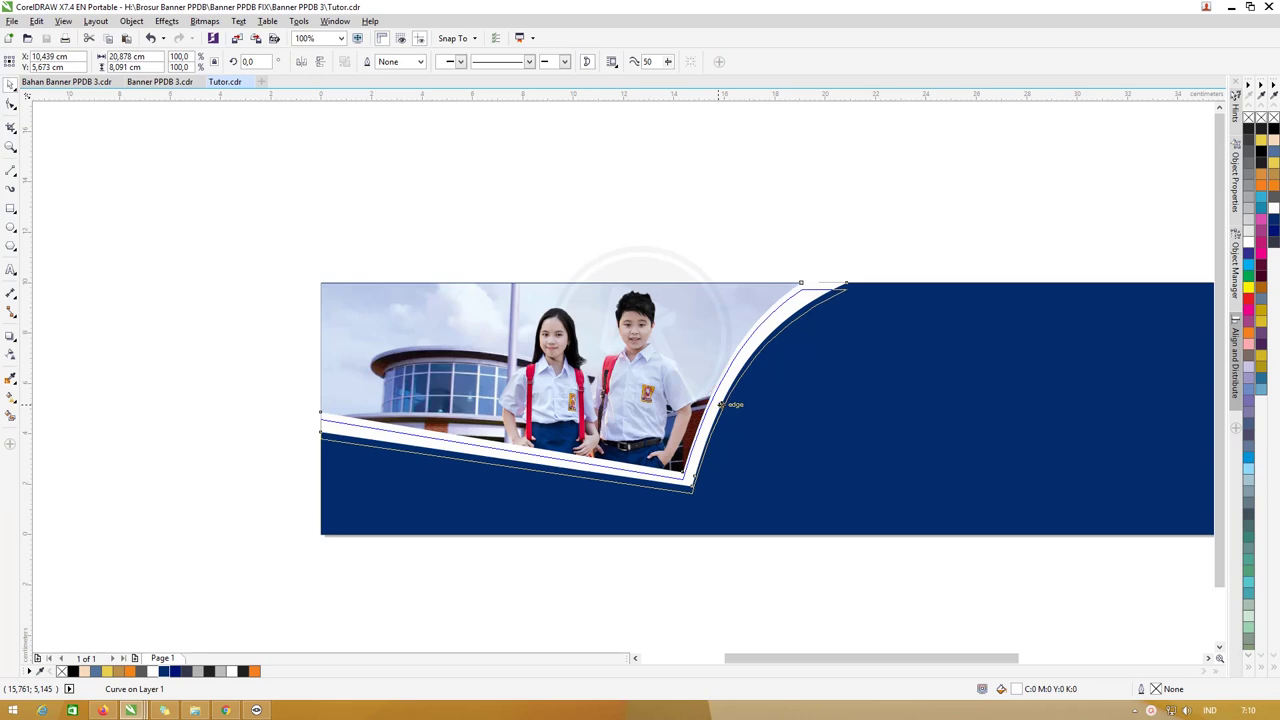
left_click(720, 405)
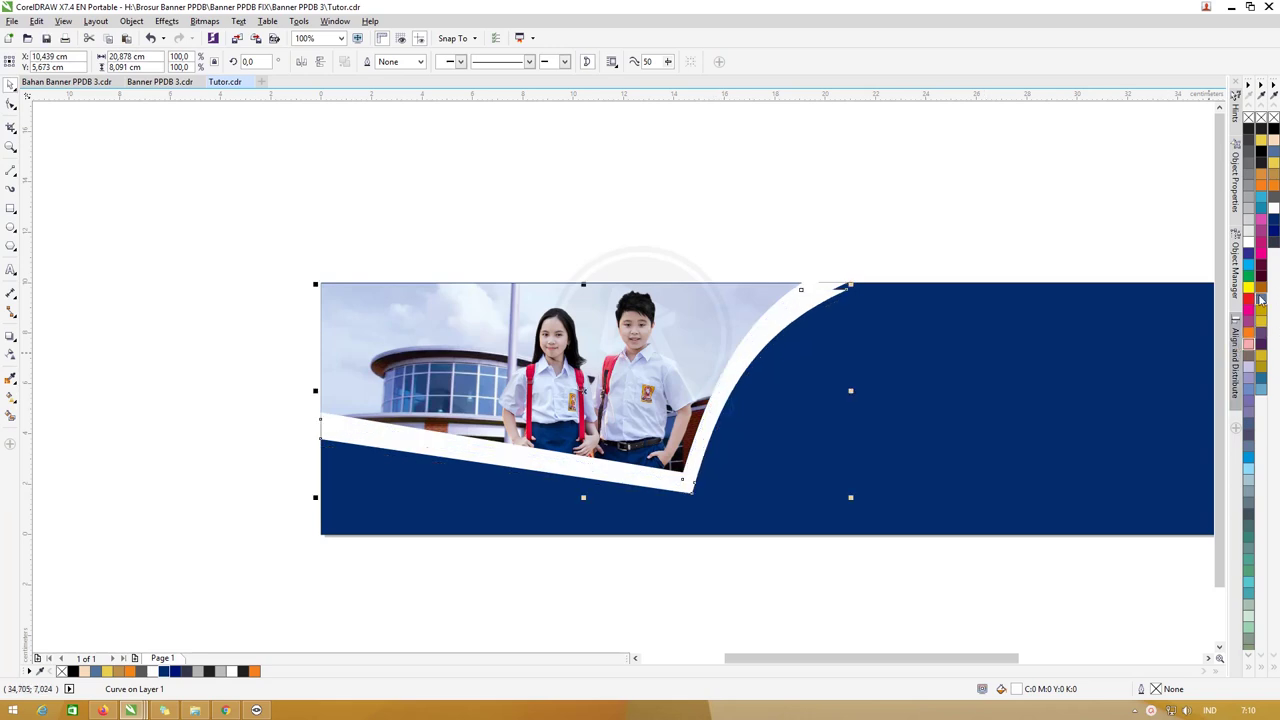
right_click(1255, 126)
left_click_drag(847, 287, 863, 279)
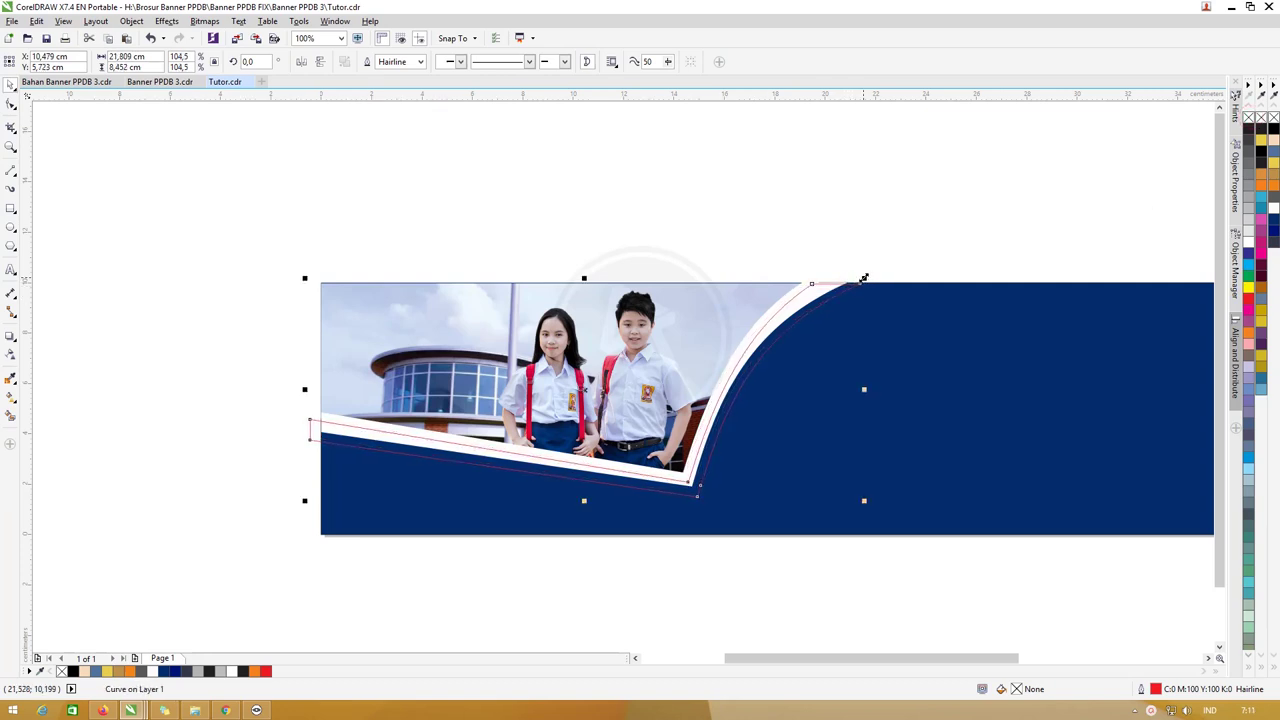
left_click_drag(864, 278, 864, 278)
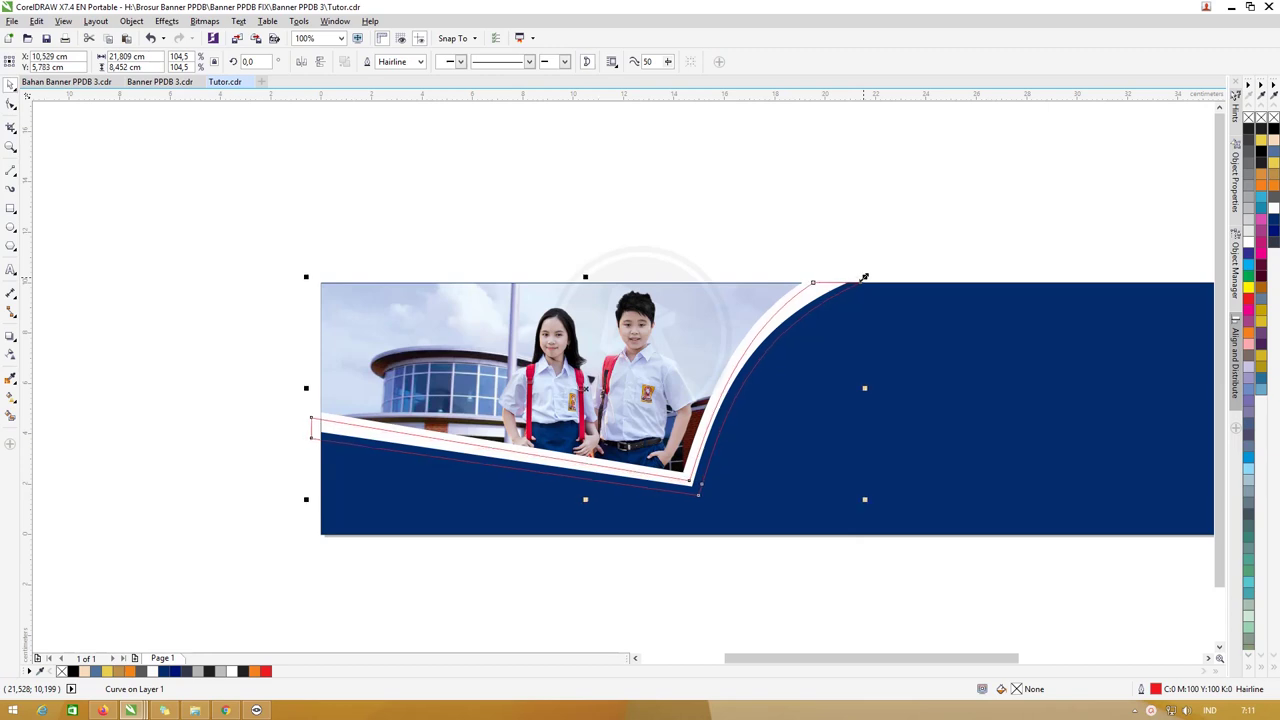
scroll(850, 284, "up", 2)
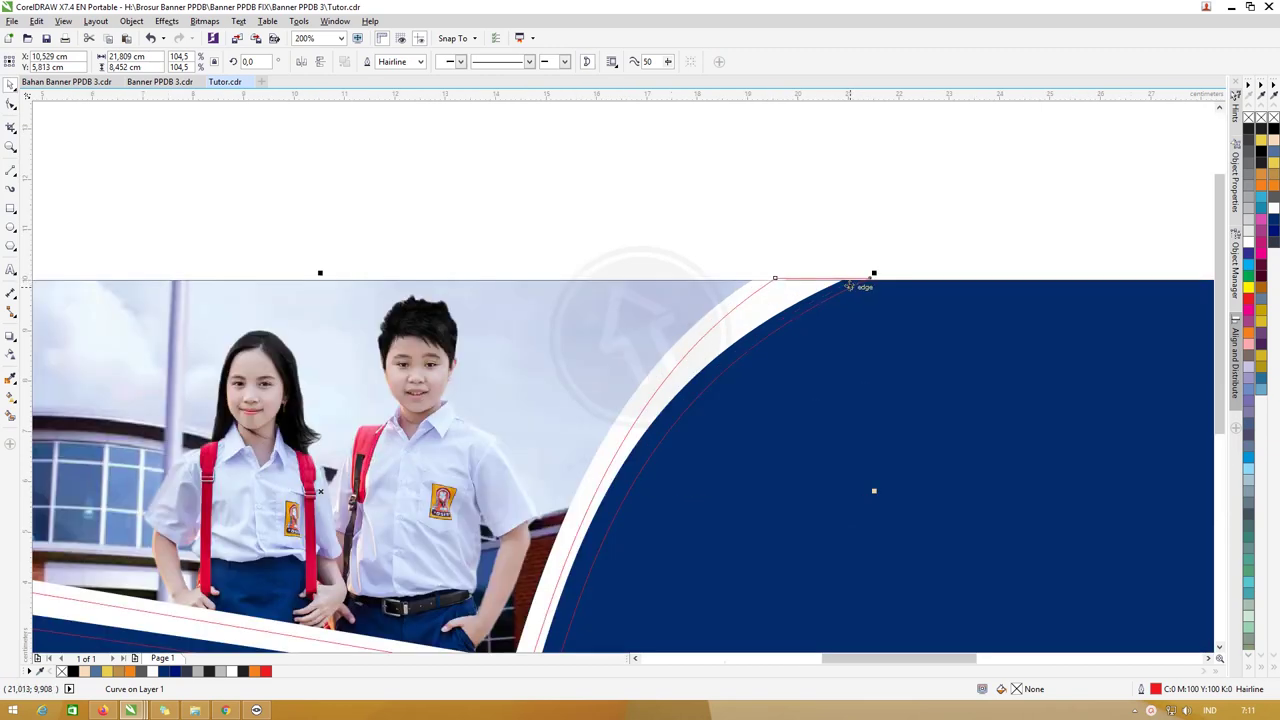
scroll(848, 286, "down", 2)
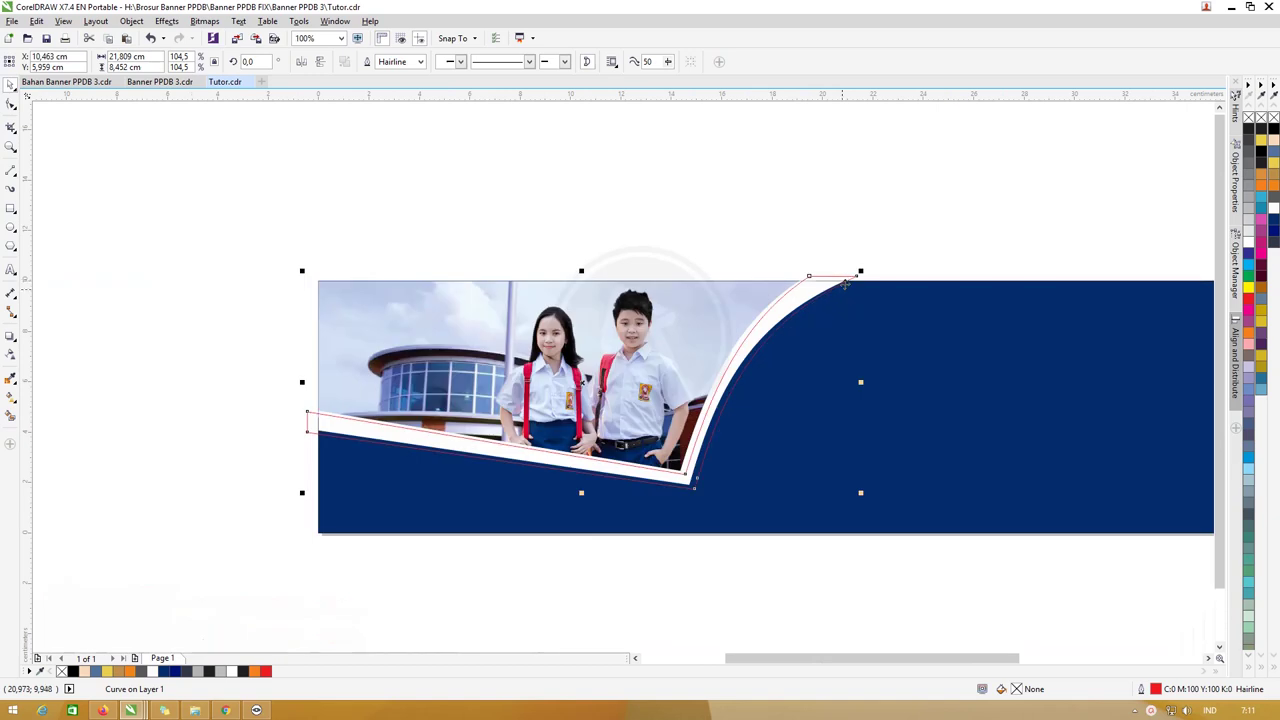
Reselect the original white curve and undo the accidental nudge
left_click(777, 314)
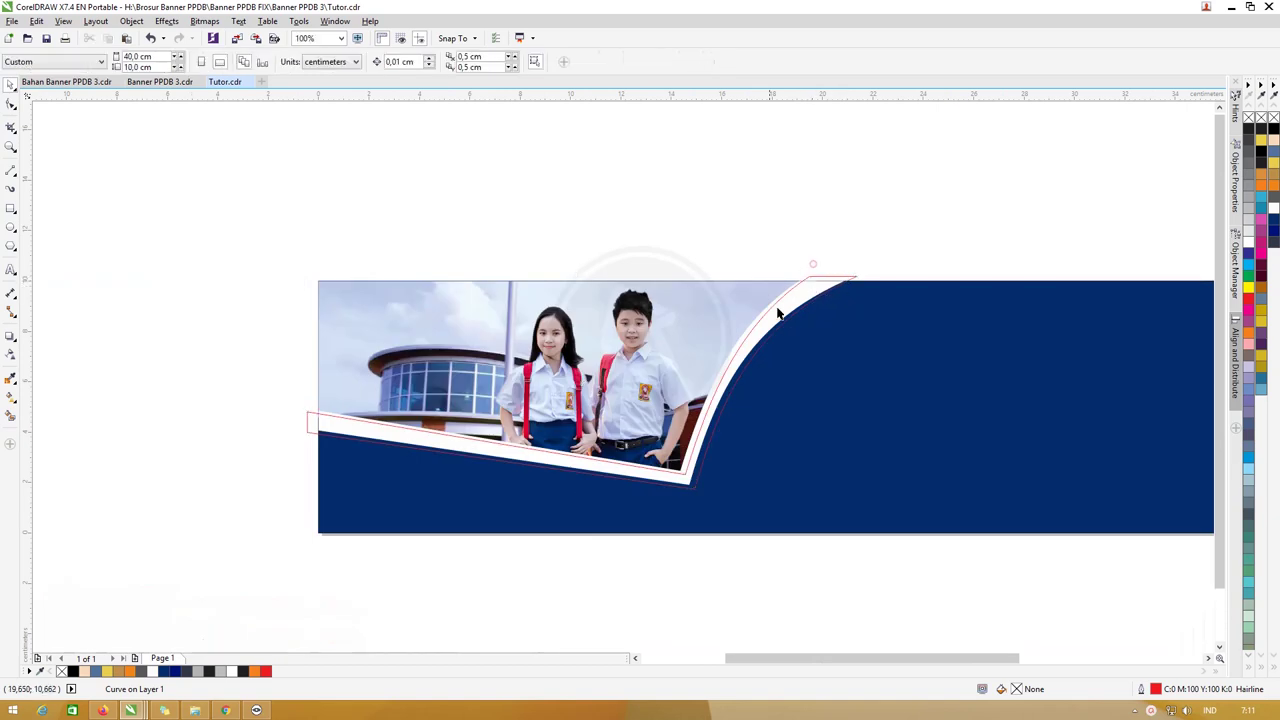
left_click(728, 362)
left_click_drag(728, 362, 724, 364)
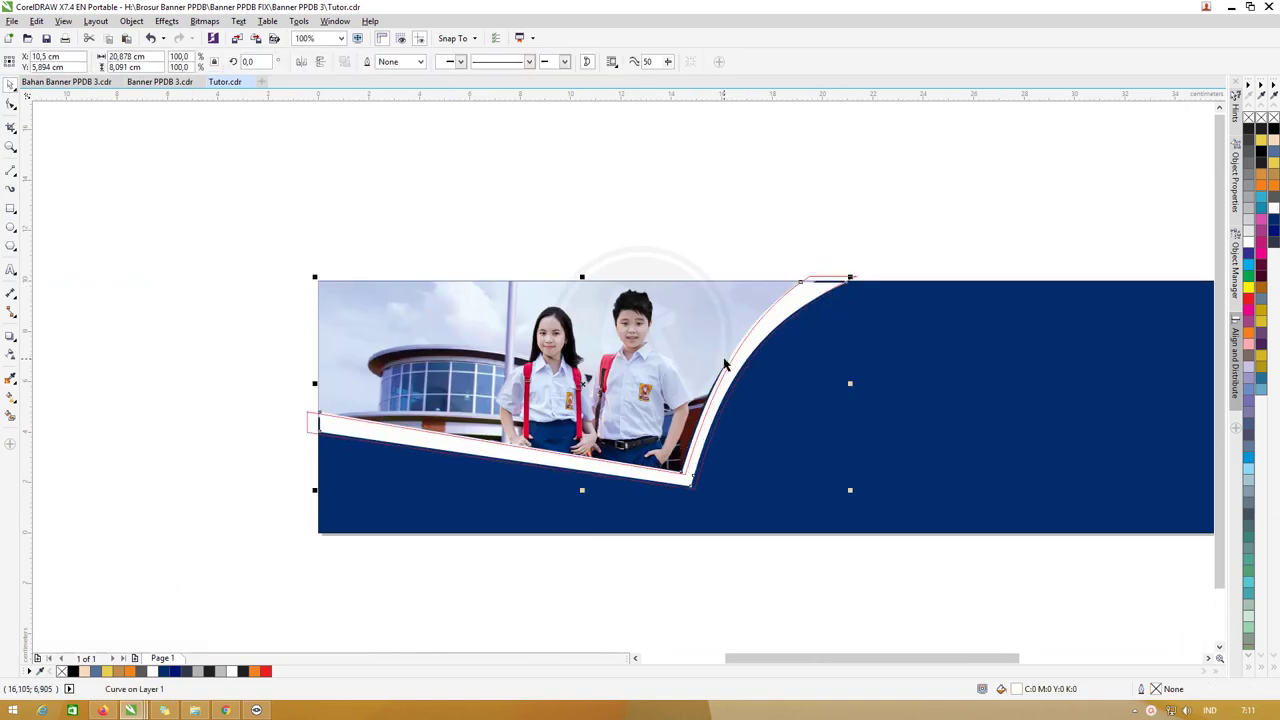
key("ctrl+z")
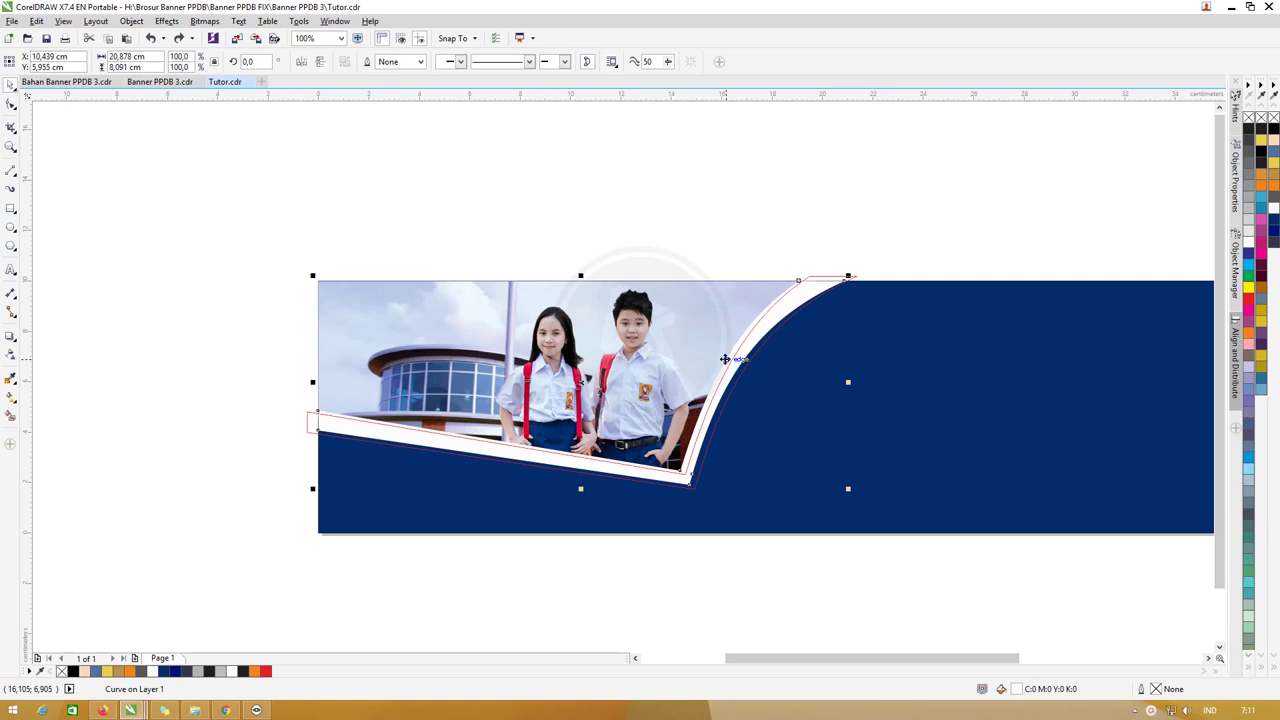
key("ctrl+z")
Recolour the curved band yellow
left_click(707, 232)
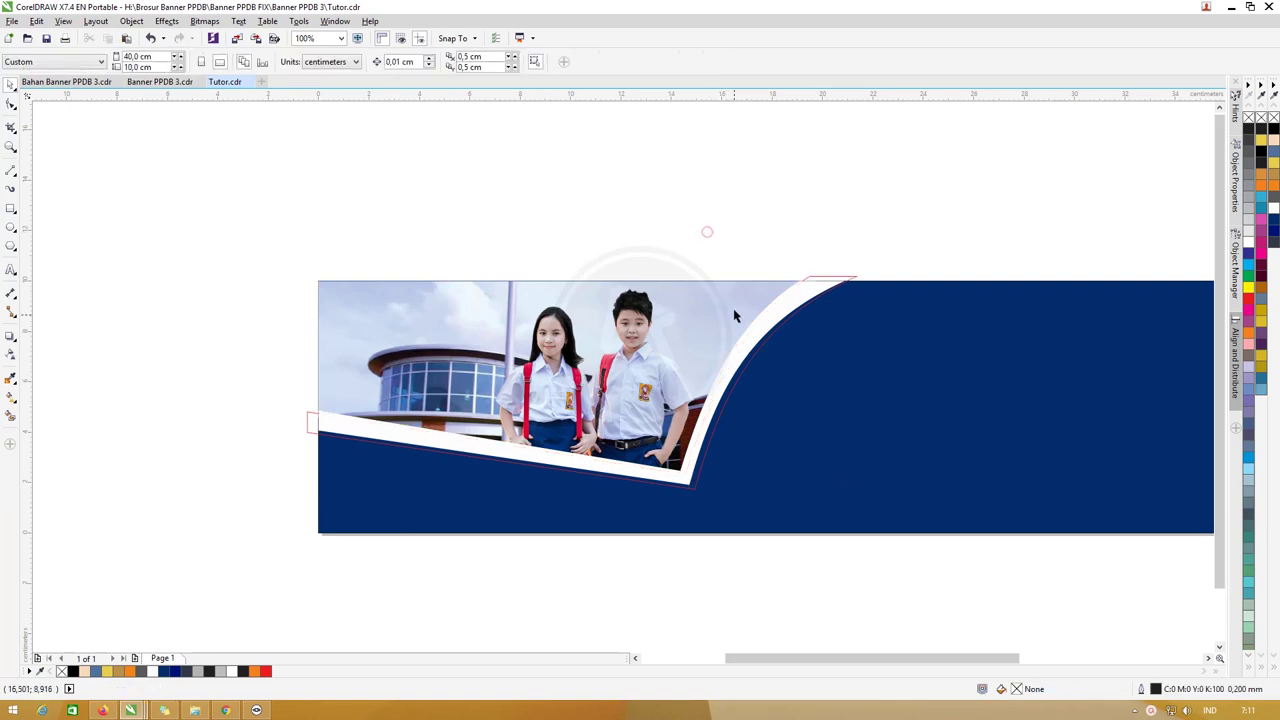
left_click(734, 368)
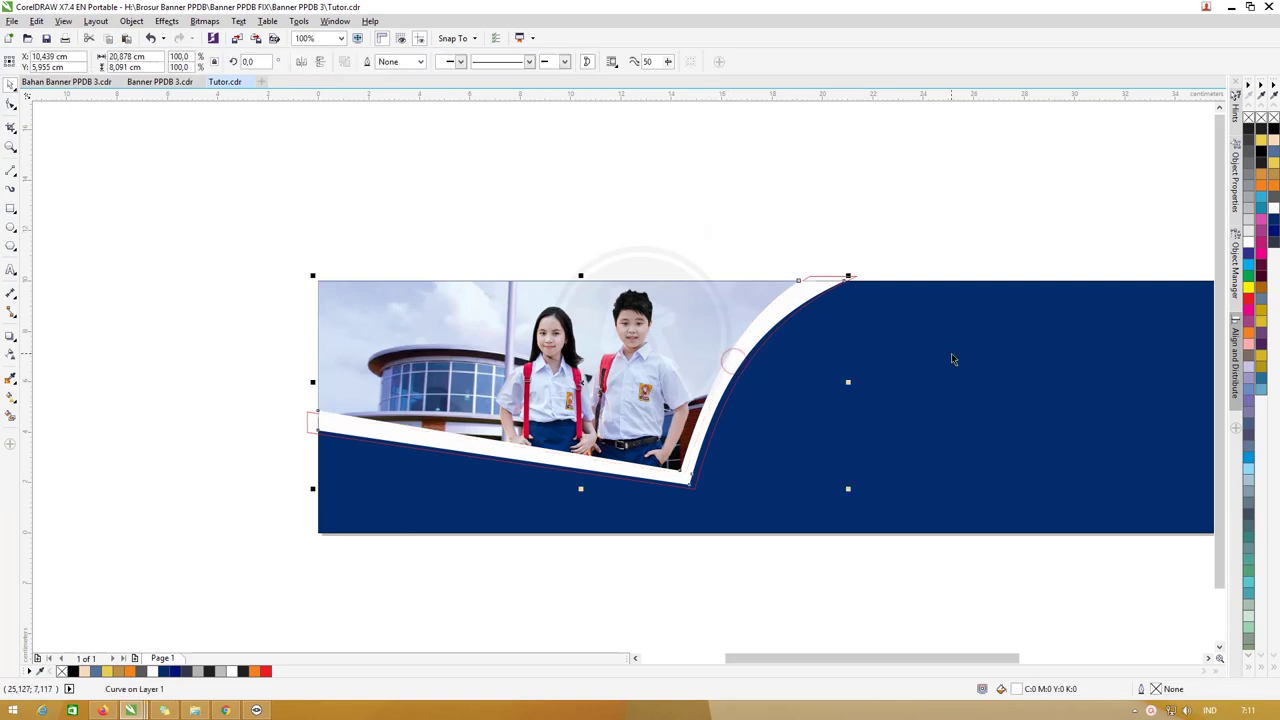
left_click(131, 672)
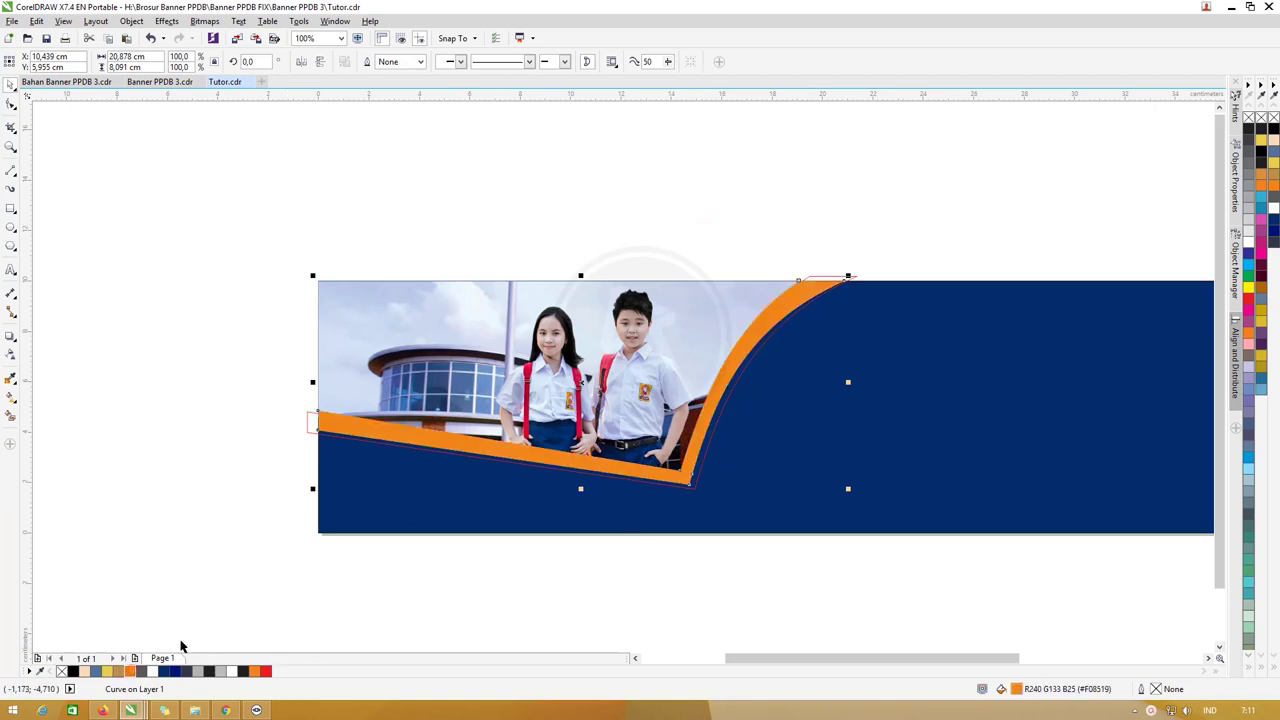
left_click(108, 672)
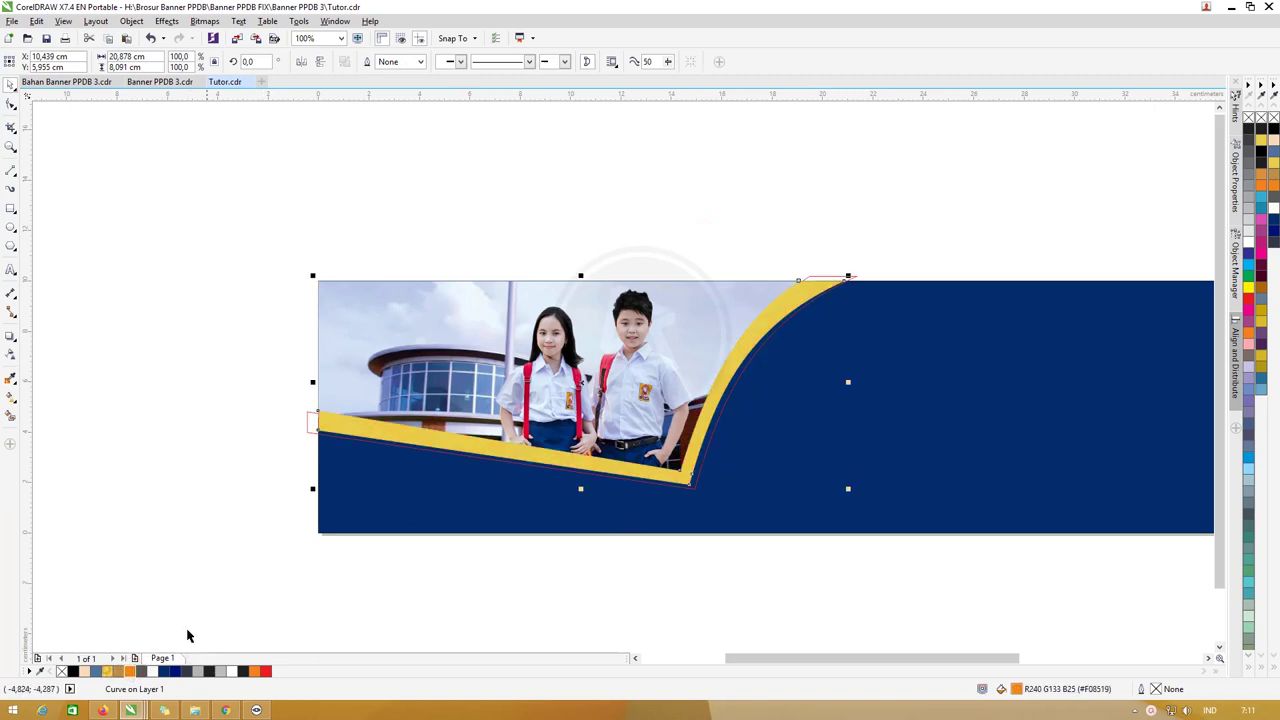
left_click(645, 604)
Fill the curve beneath the band orange (R240 G133 B25) and shift it slightly left
left_click(698, 478)
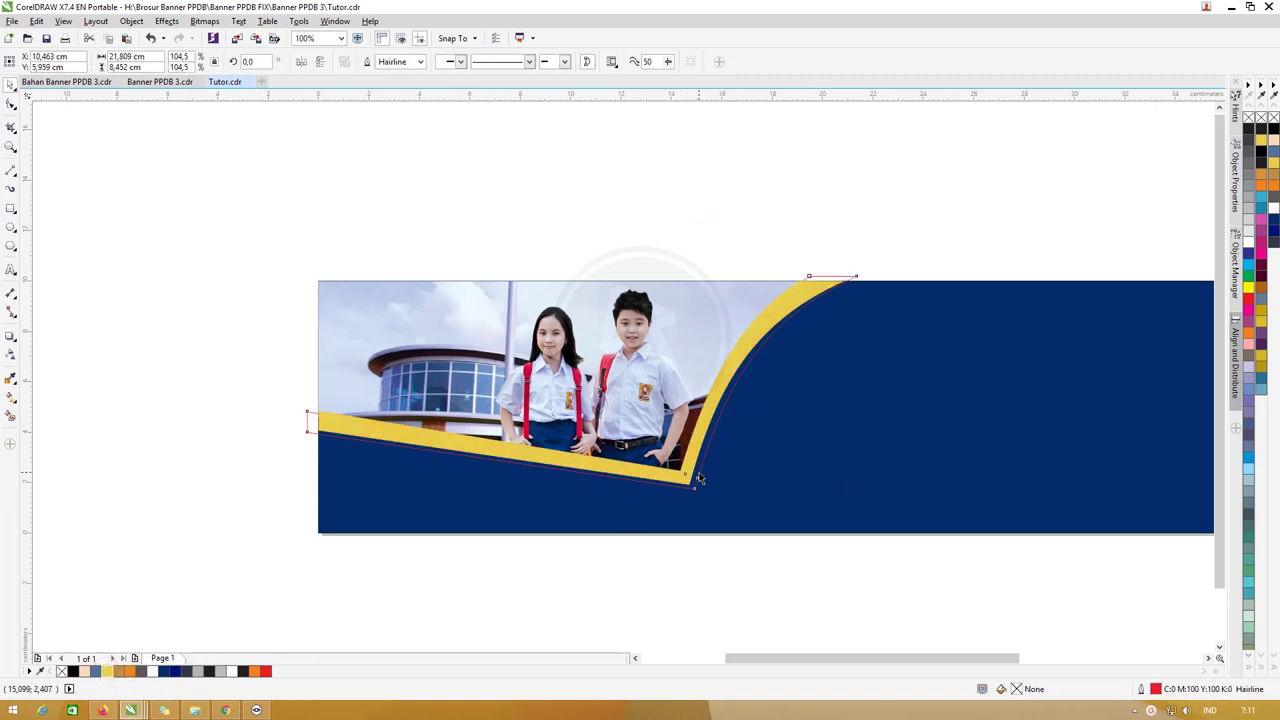
left_click(130, 672)
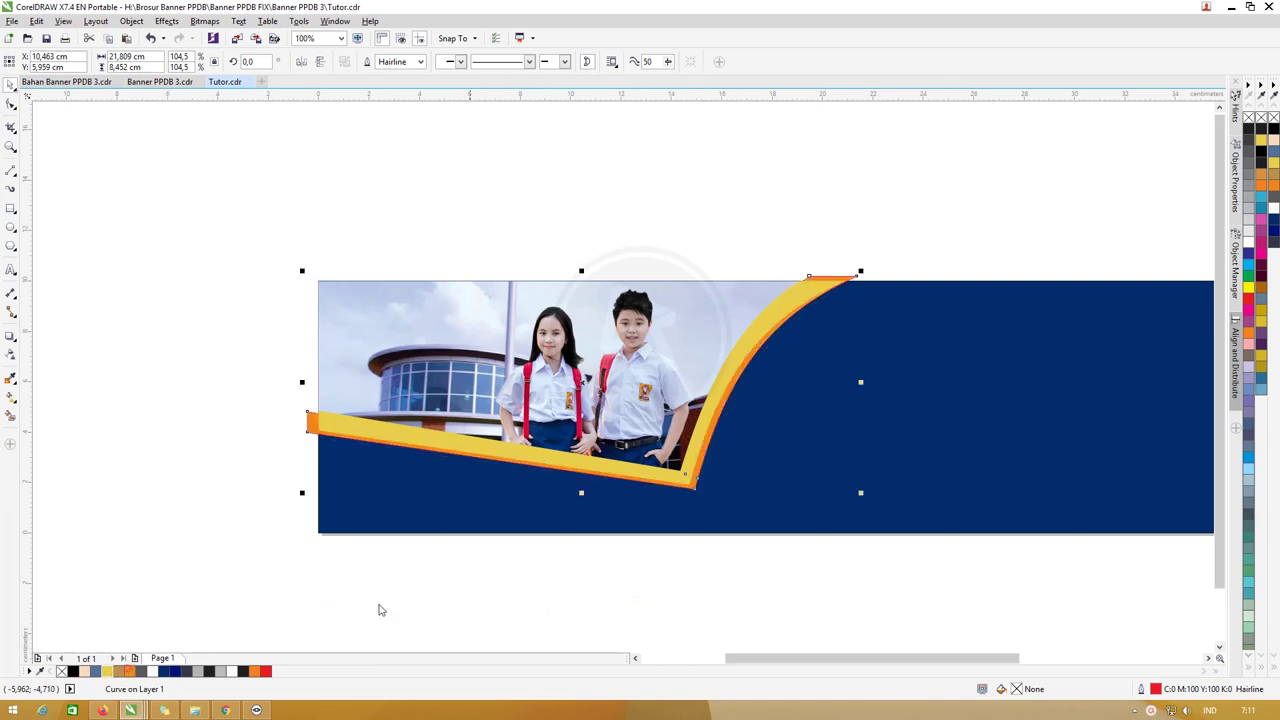
scroll(637, 568, "up", 1)
left_click_drag(751, 367, 752, 357)
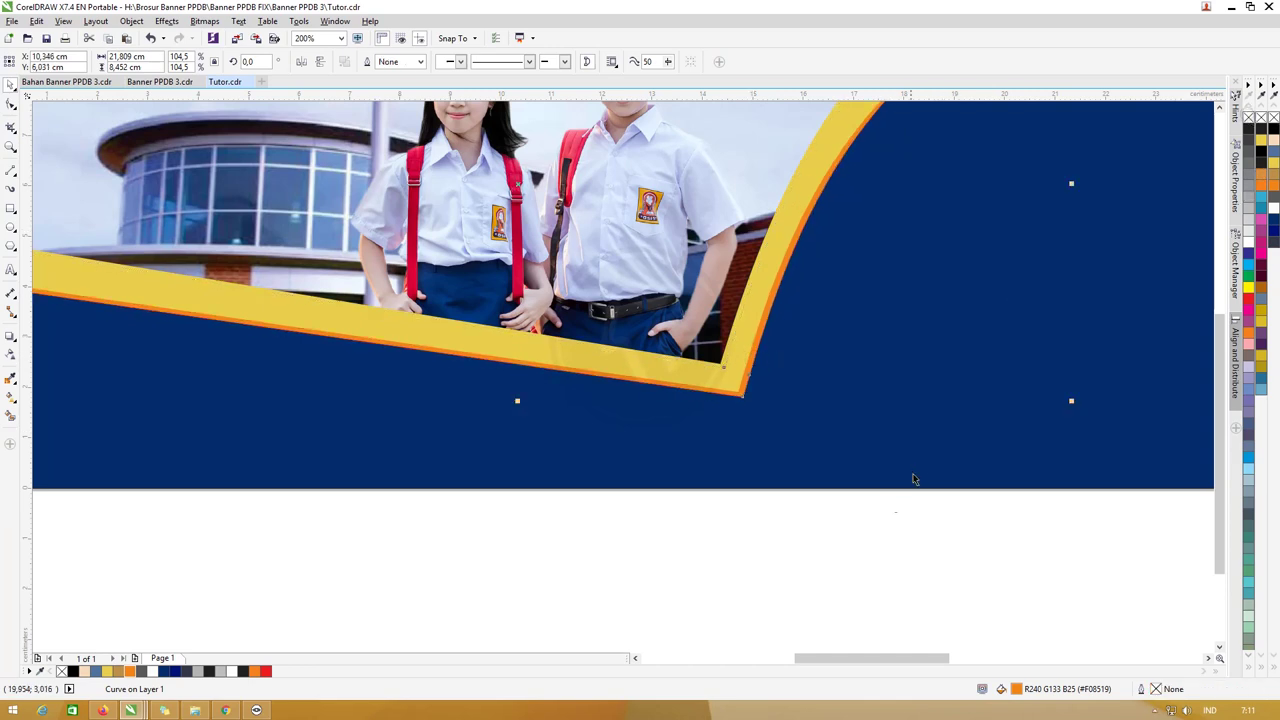
left_click(860, 549)
key("F3")
Duplicate the yellow band, fill the copy navy (R3 G45 B108) and enlarge it to about 101.6%
left_click(740, 348)
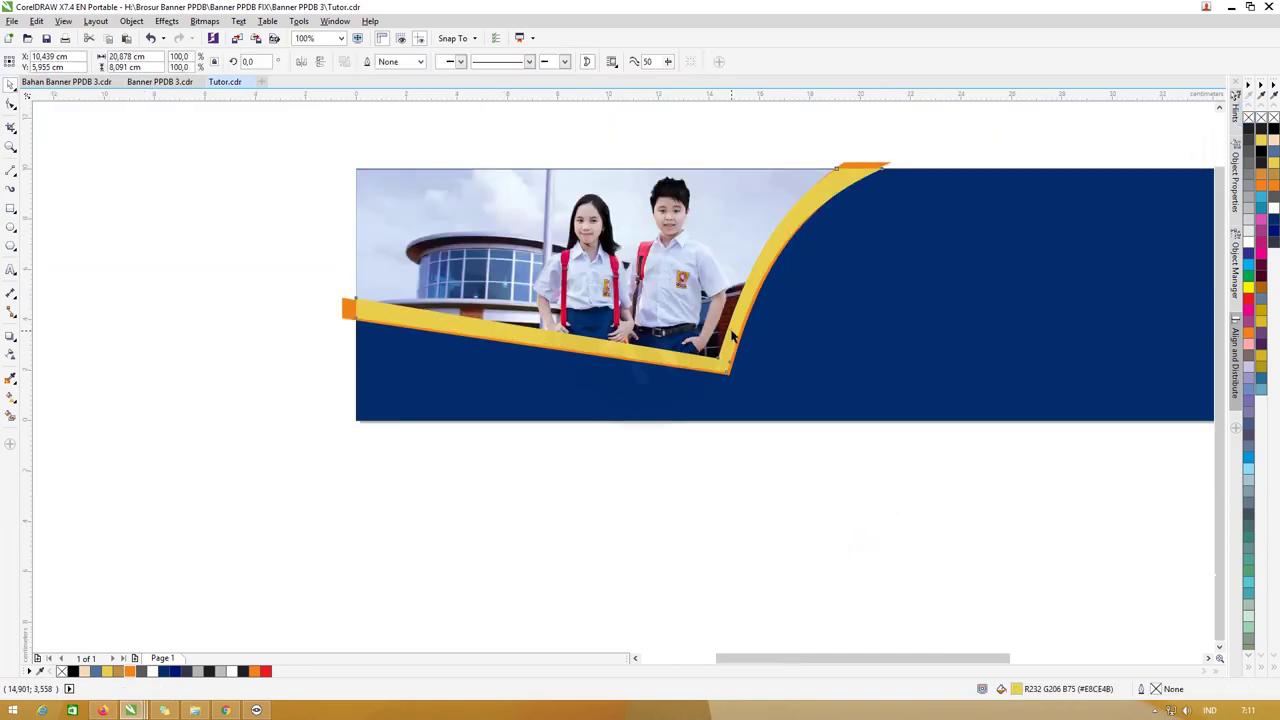
left_click(738, 332)
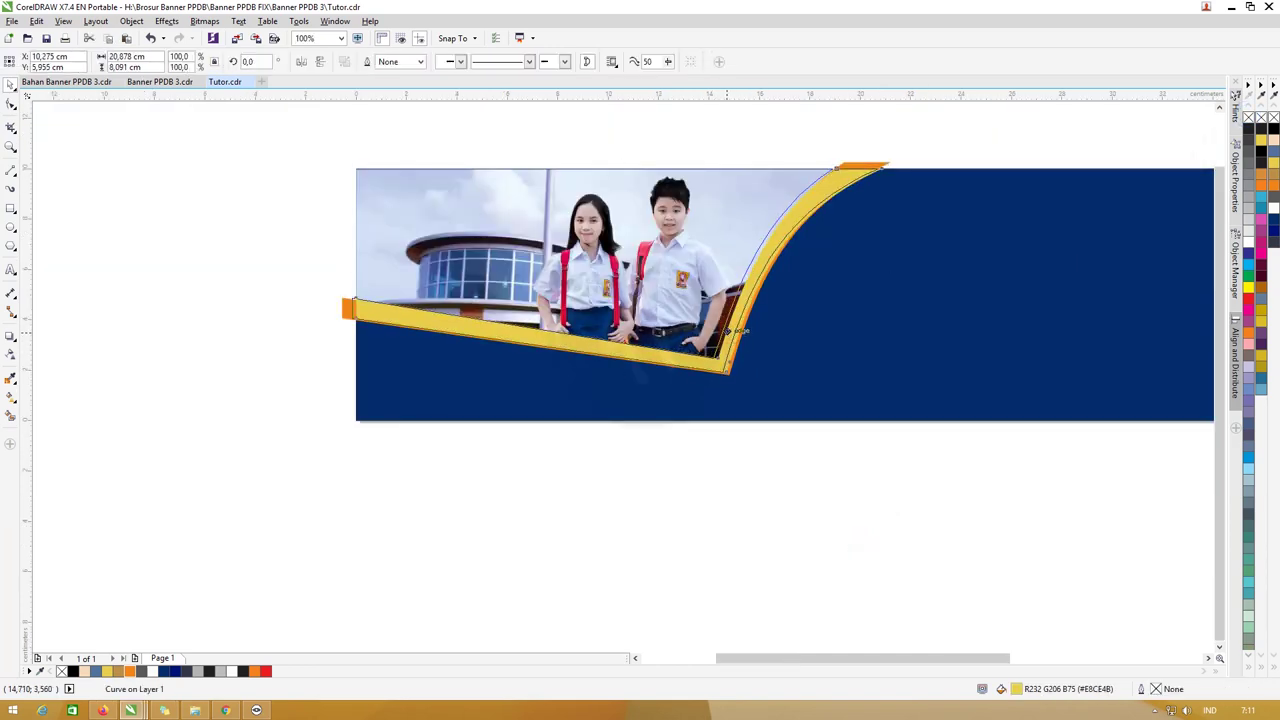
left_click_drag(738, 332, 727, 331)
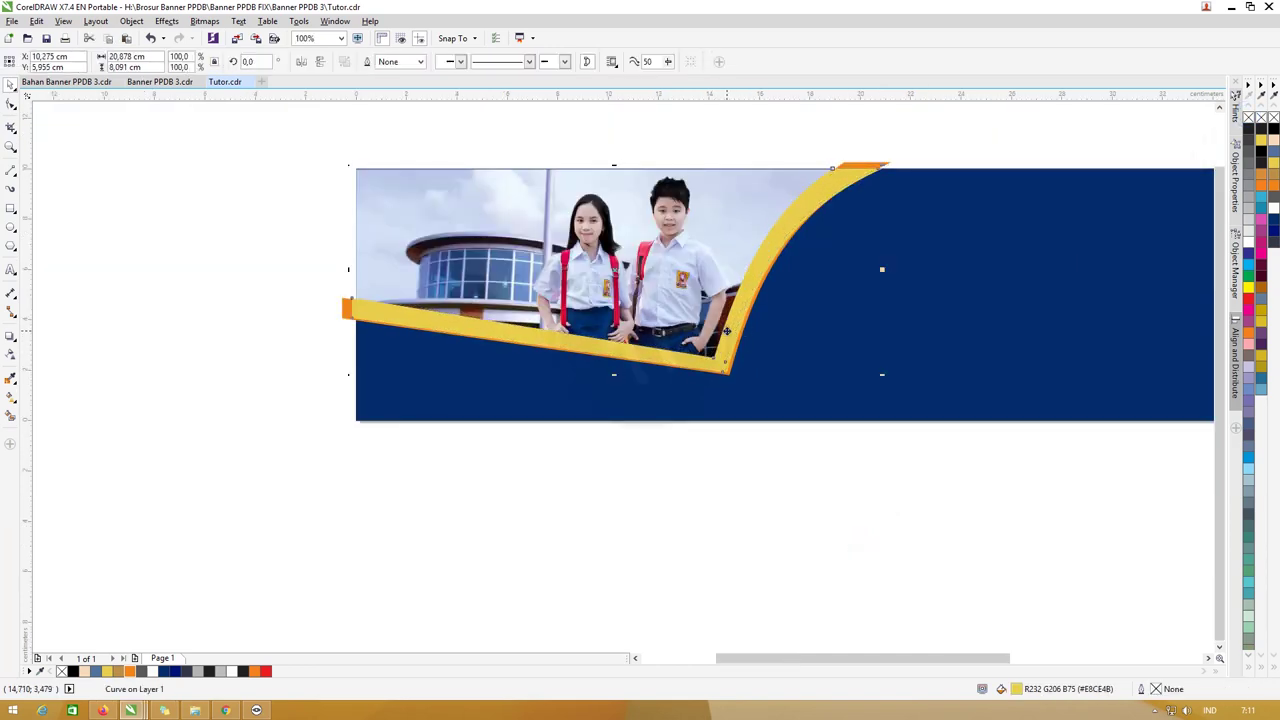
left_click(164, 671)
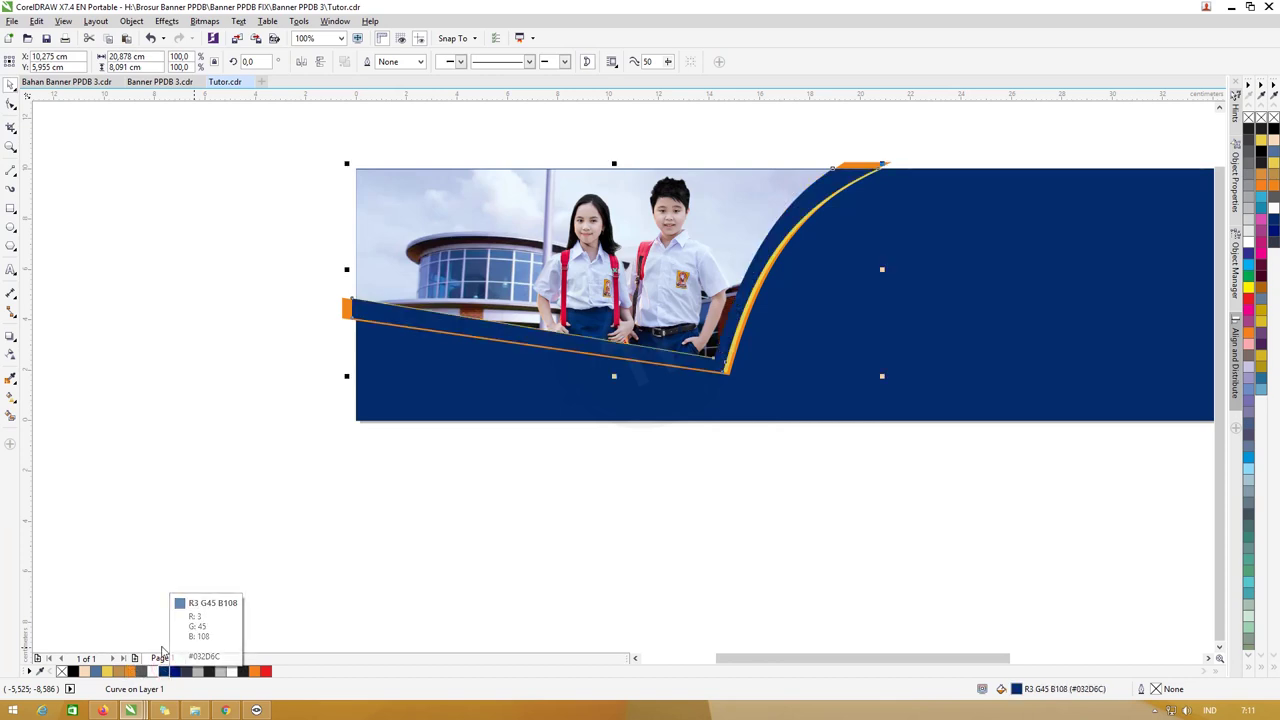
left_click_drag(882, 163, 889, 150)
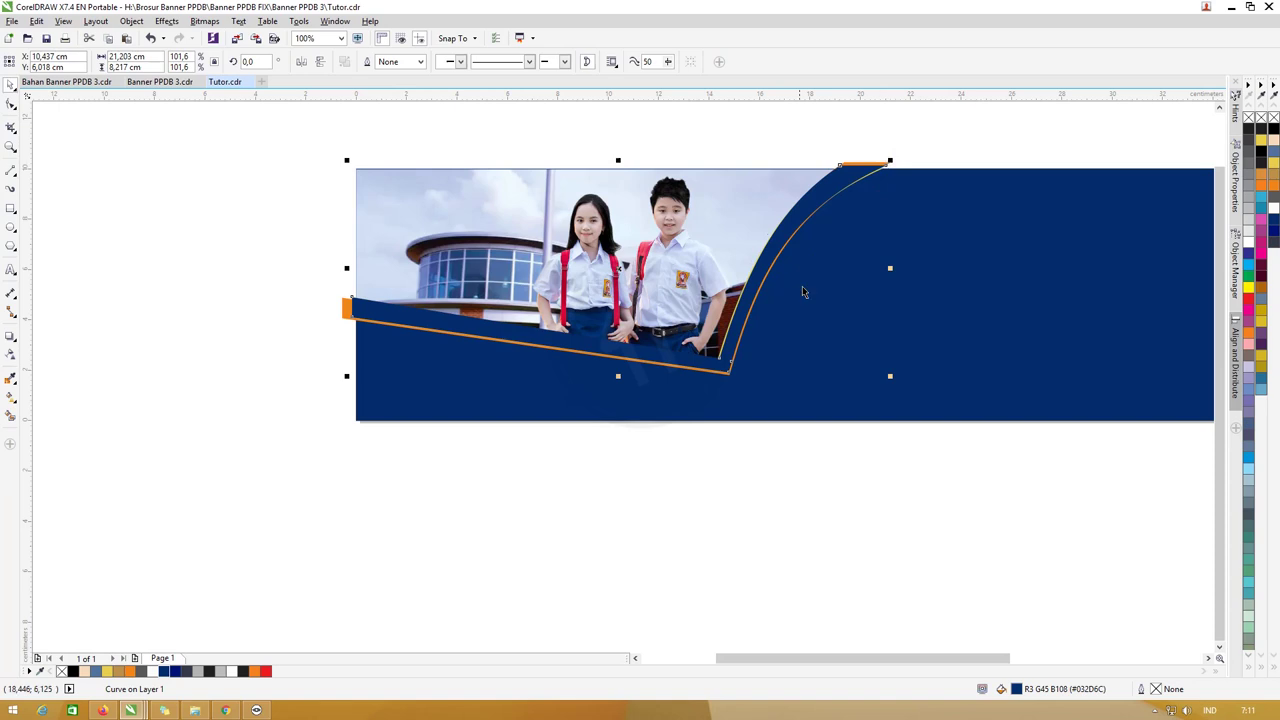
left_click(738, 320)
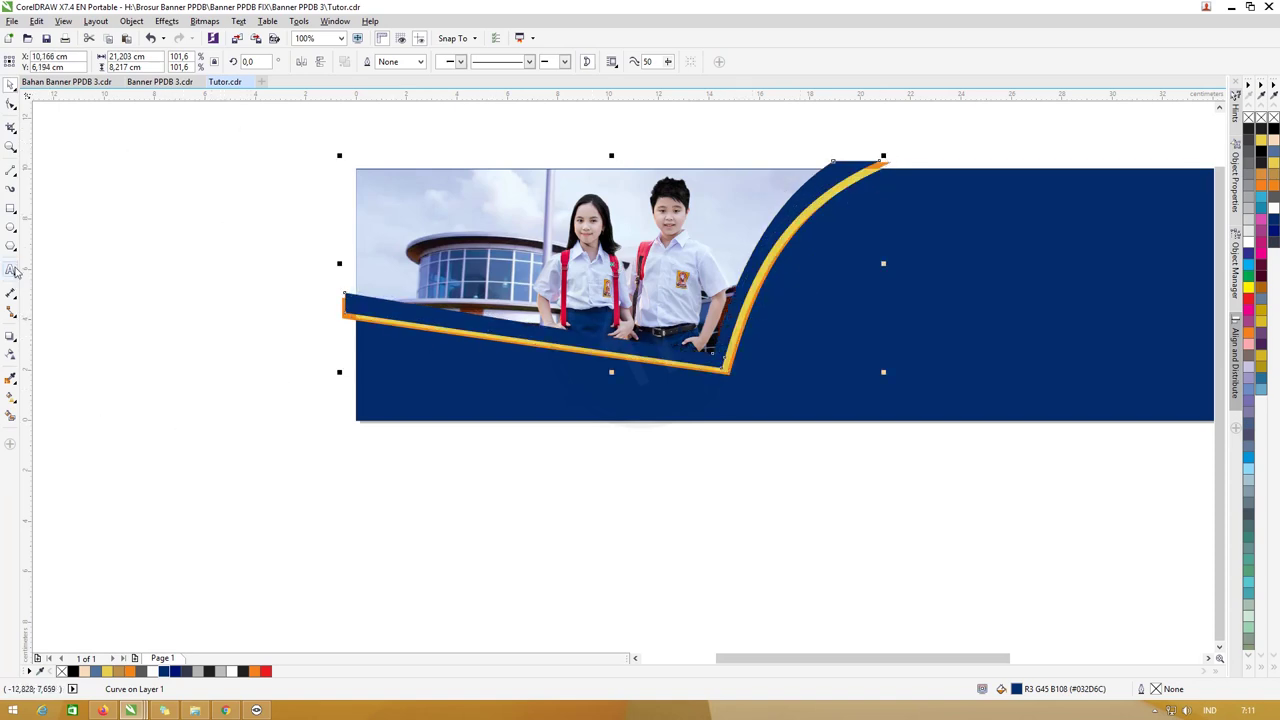
Give the navy copy uniform transparency in Multiply mode with a dark value of 15
left_click(10, 357)
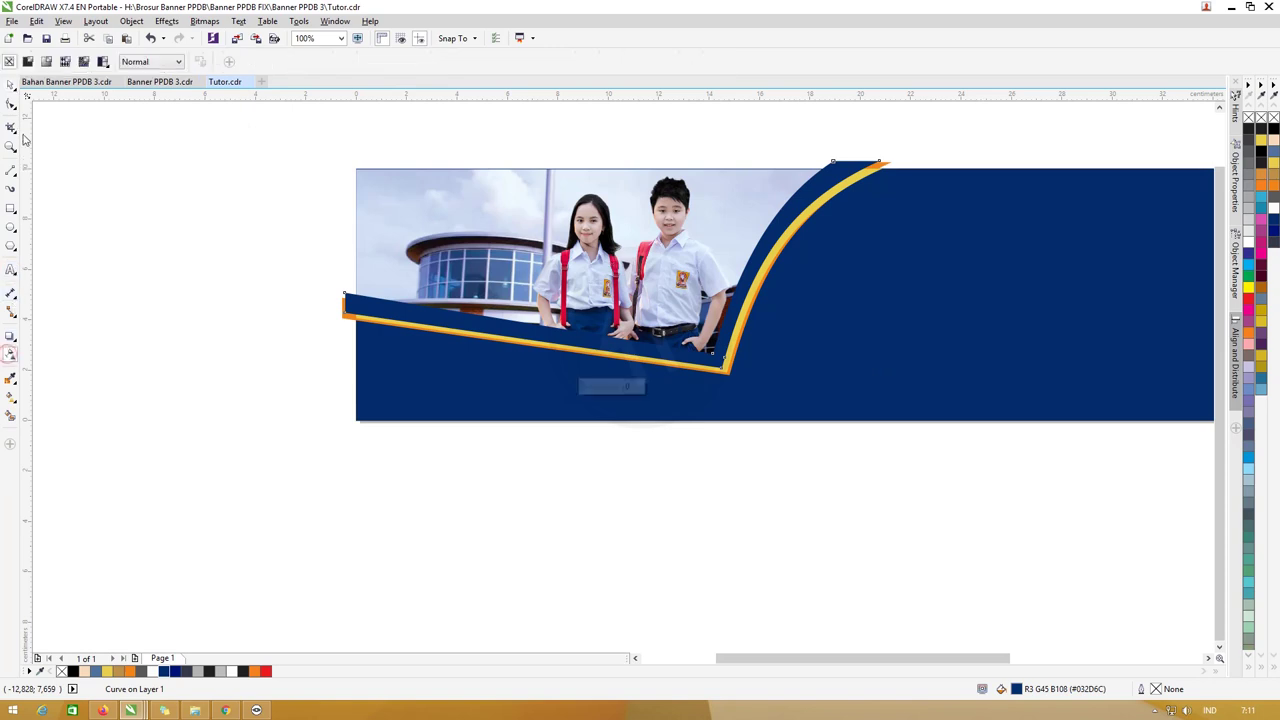
left_click(29, 62)
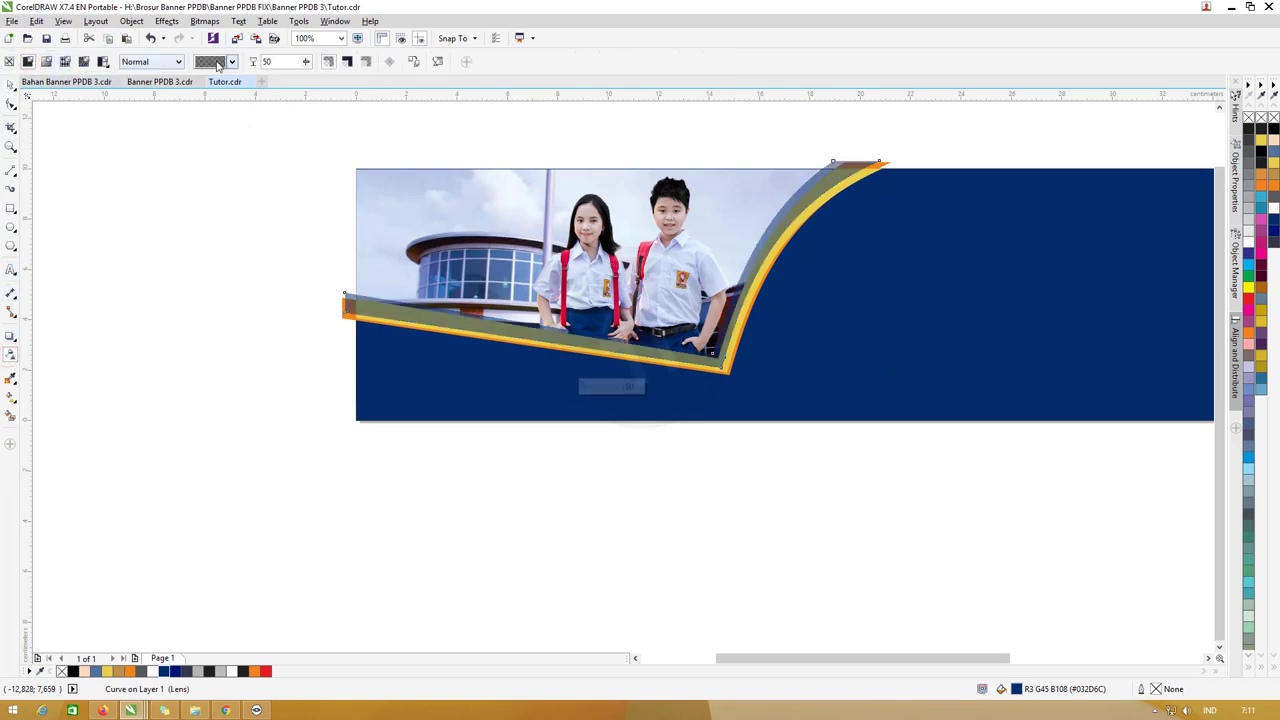
left_click(231, 62)
left_click(231, 62)
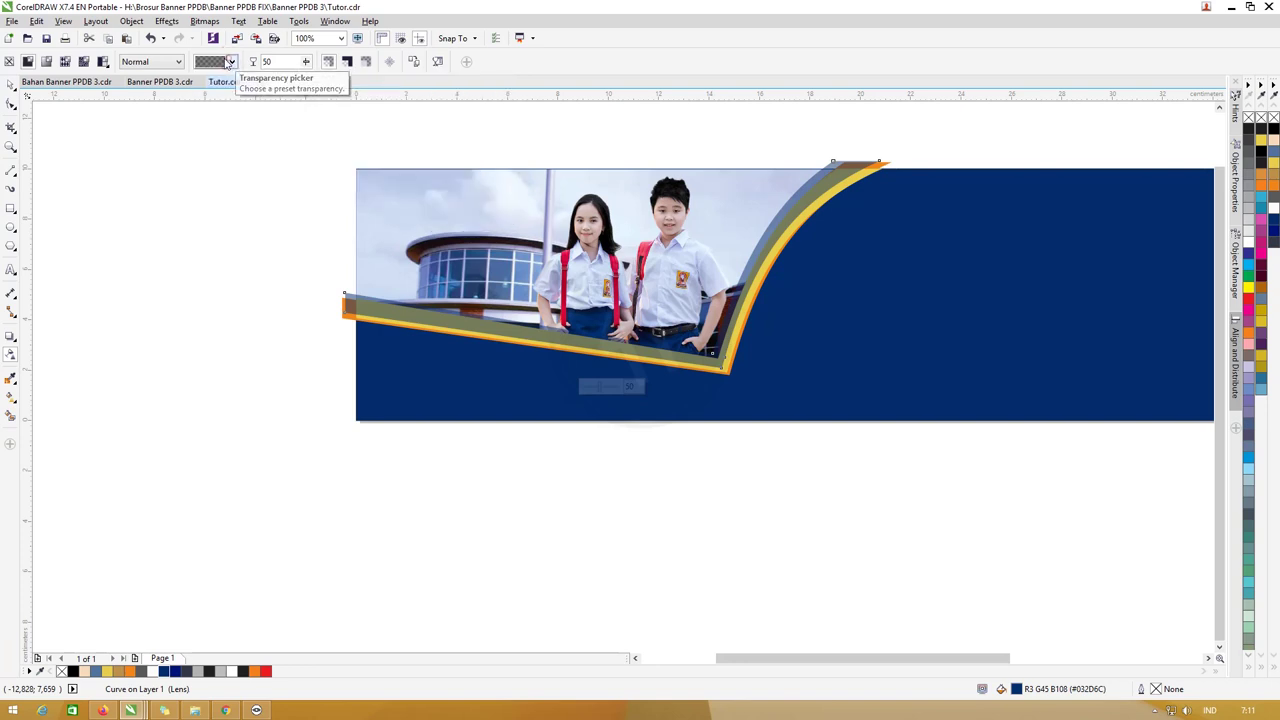
left_click(155, 62)
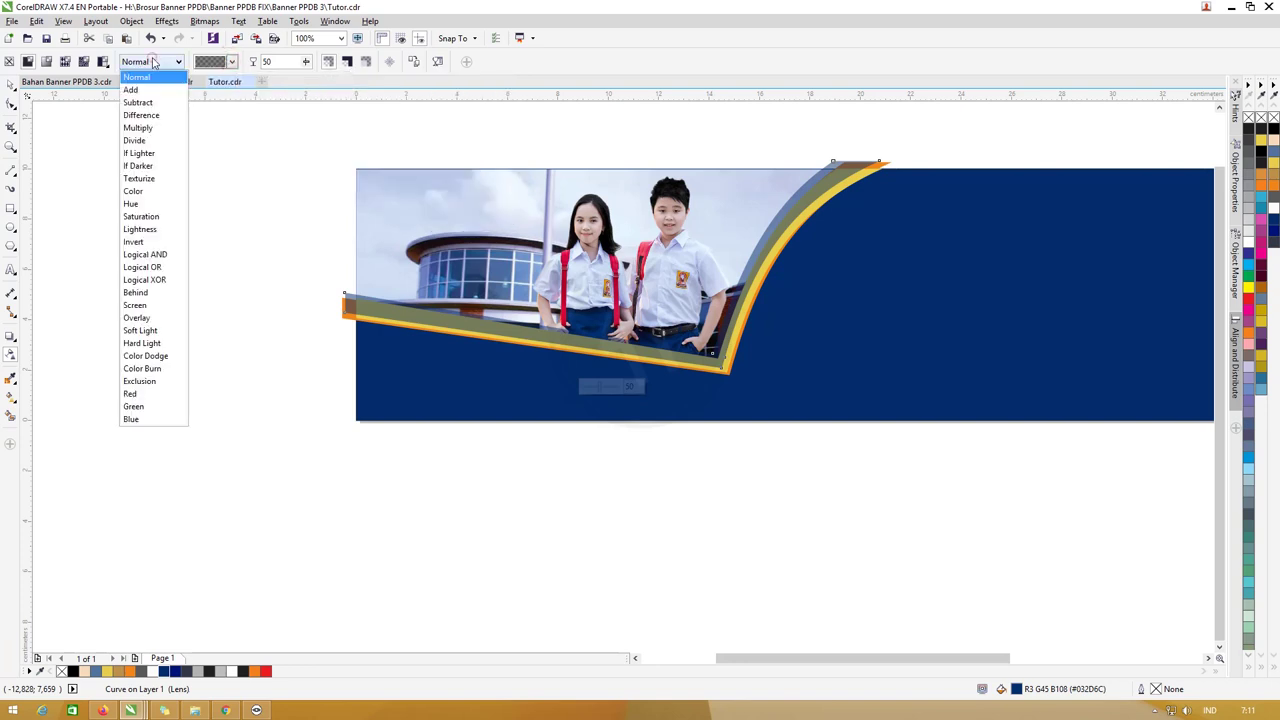
left_click(140, 128)
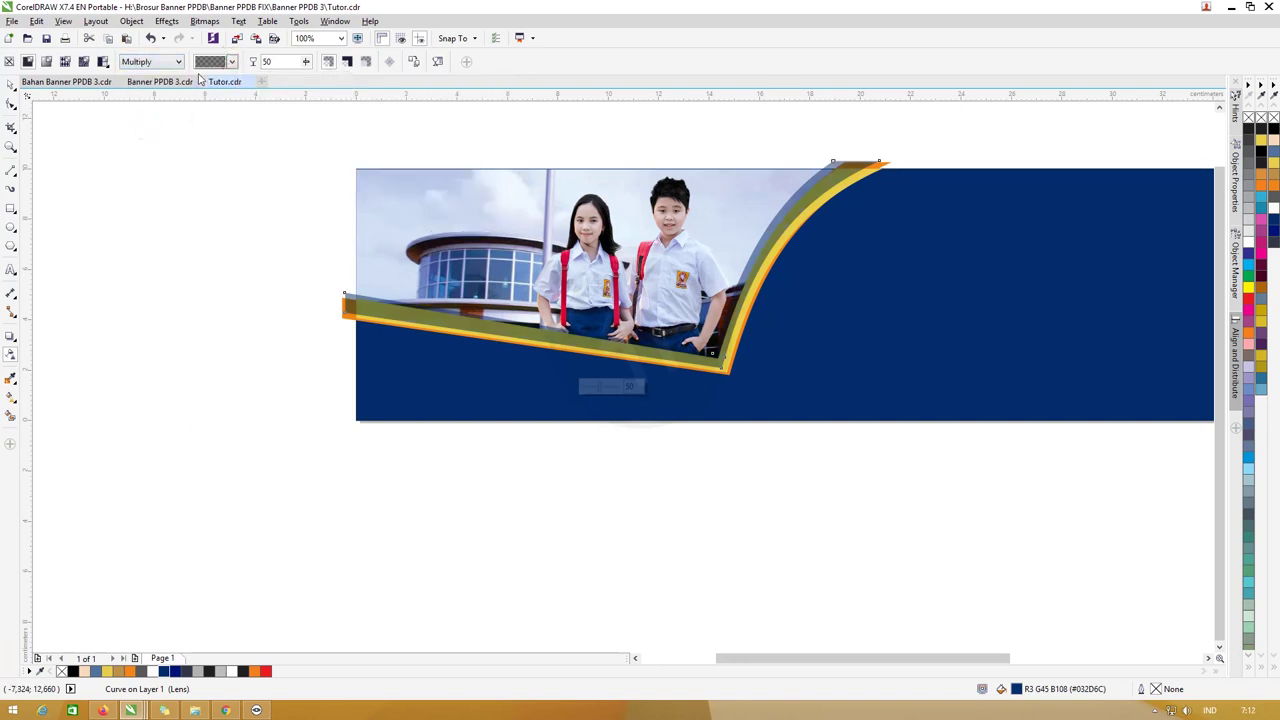
left_click(231, 62)
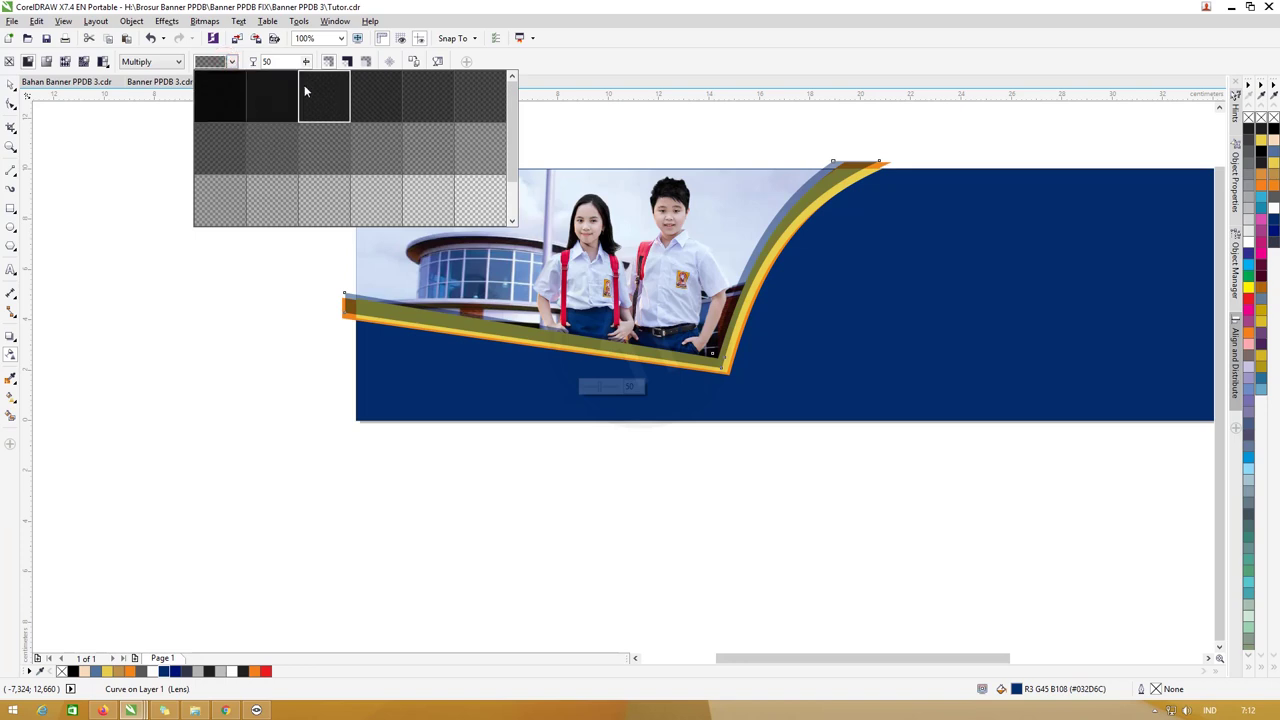
left_click(278, 97)
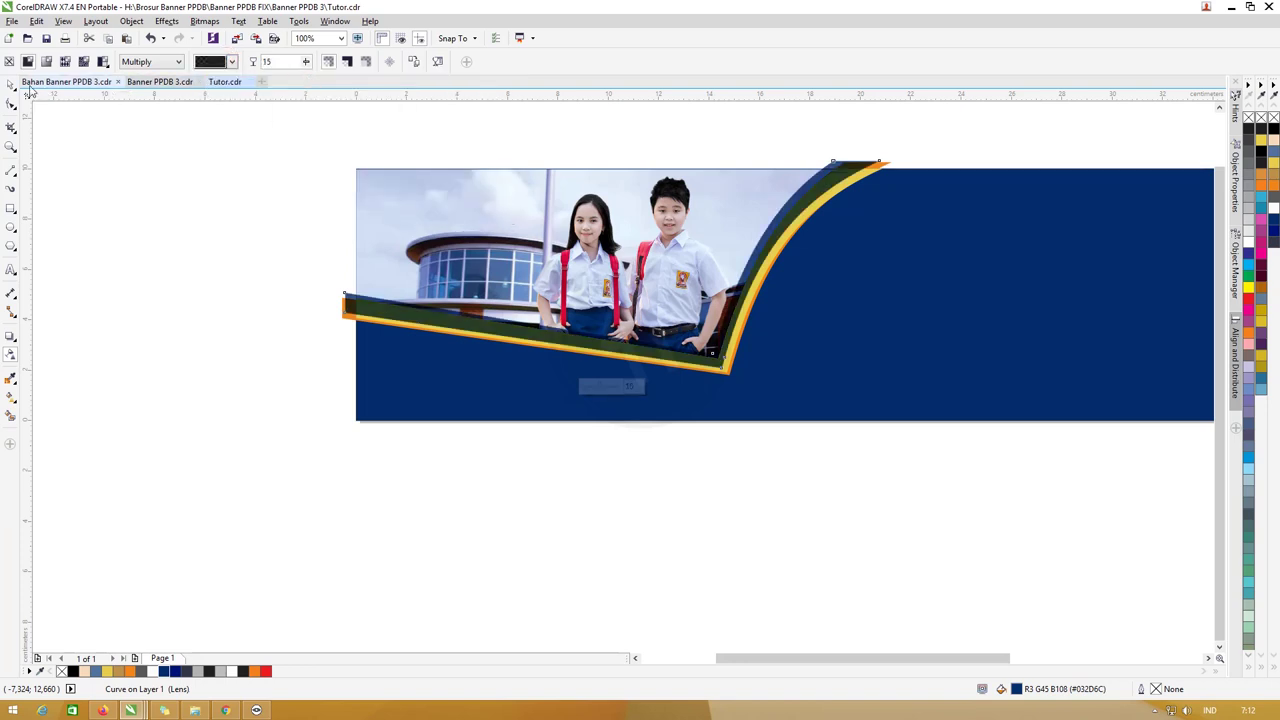
Nudge the translucent band into its final position with the Pick tool
left_click(11, 85)
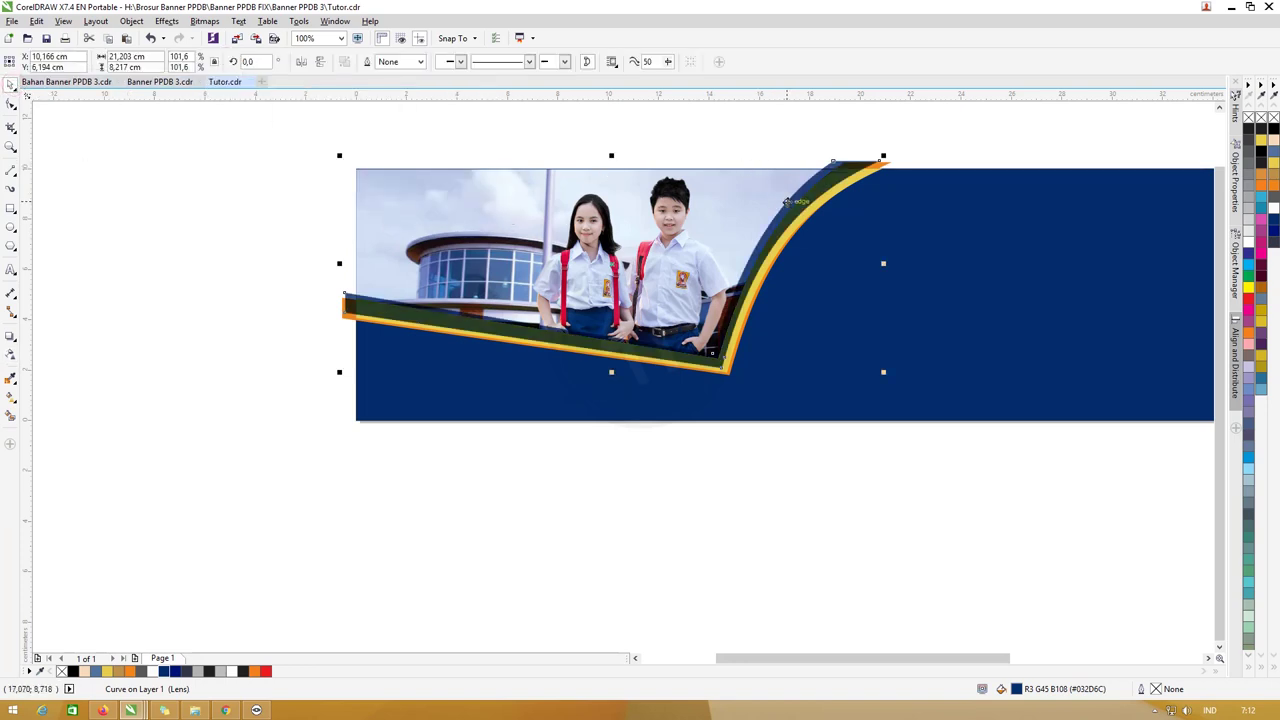
left_click_drag(791, 206, 793, 204)
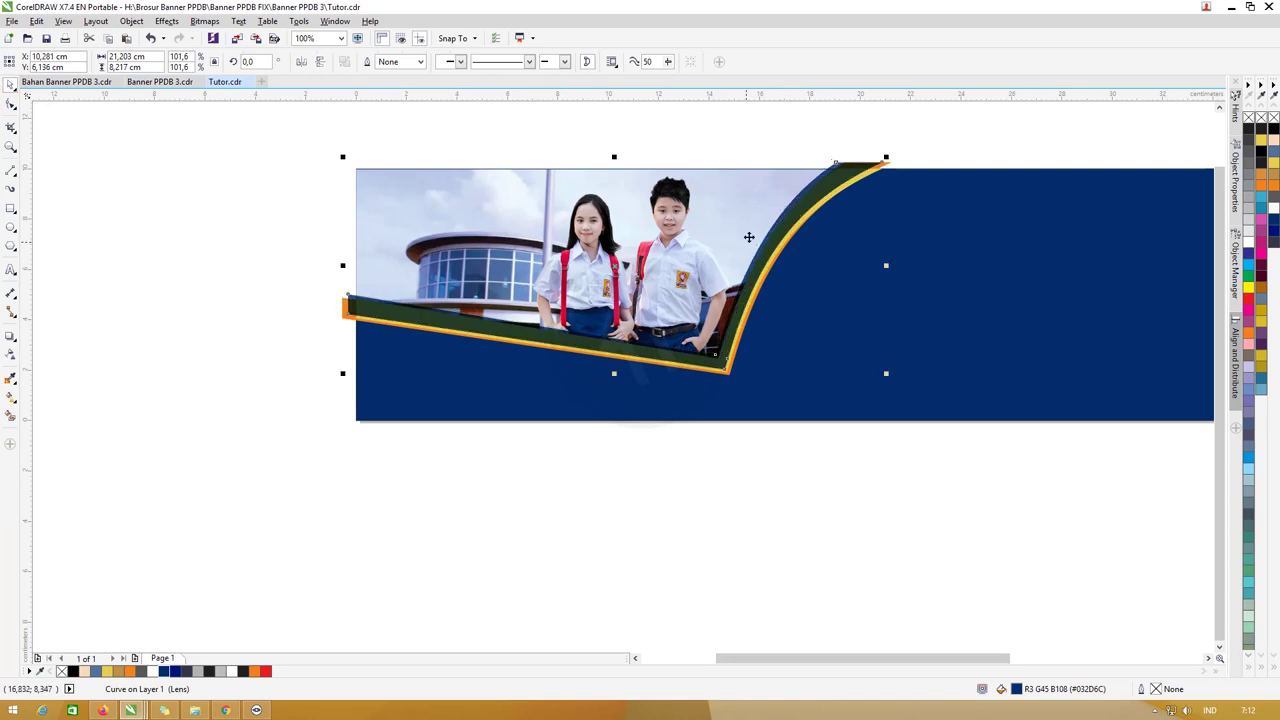
scroll(712, 333, "up", 2)
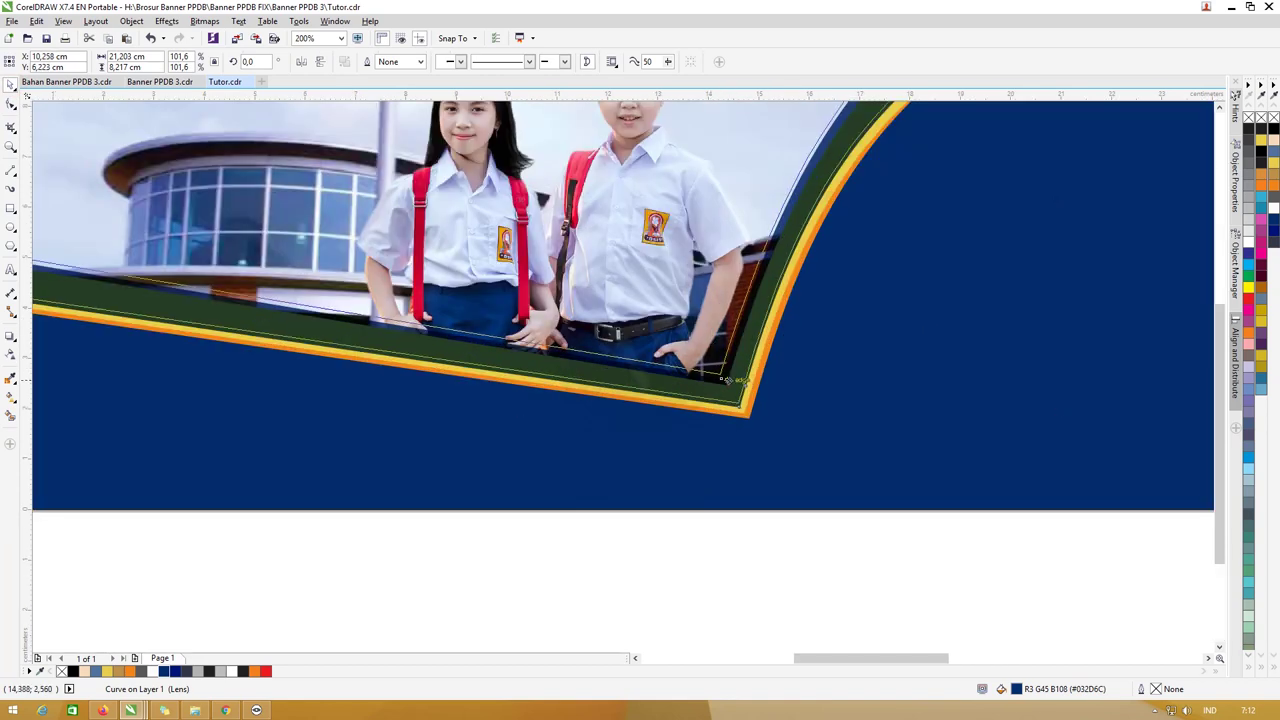
left_click_drag(724, 378, 726, 376)
scroll(746, 360, "down", 2)
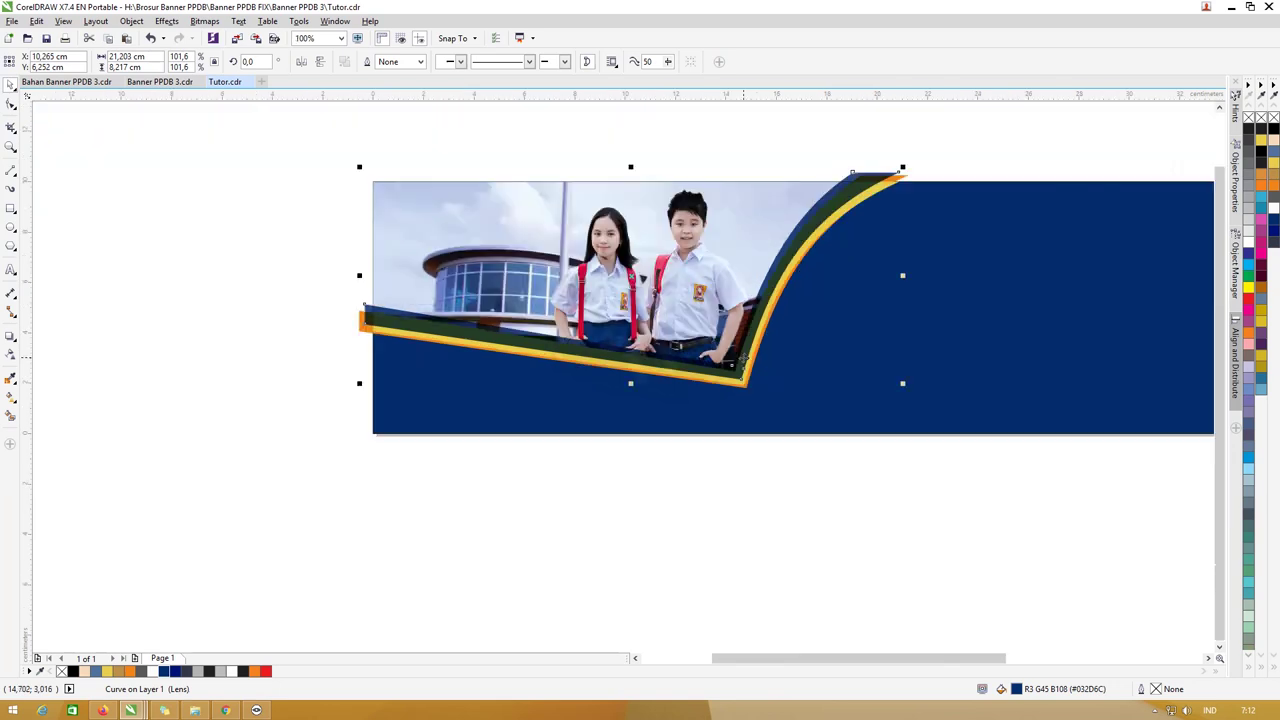
Move the translucent band back one level in the stacking order
left_click(368, 179)
left_click(376, 312)
right_click(376, 312)
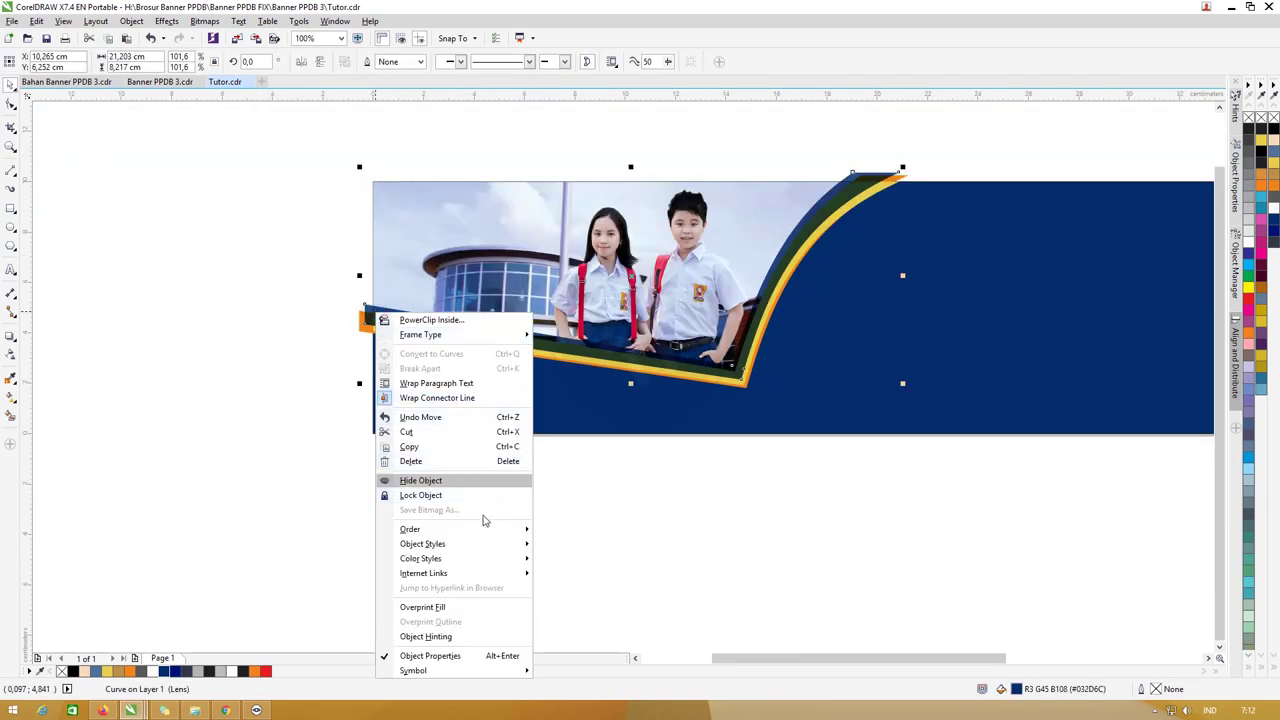
left_click(479, 526)
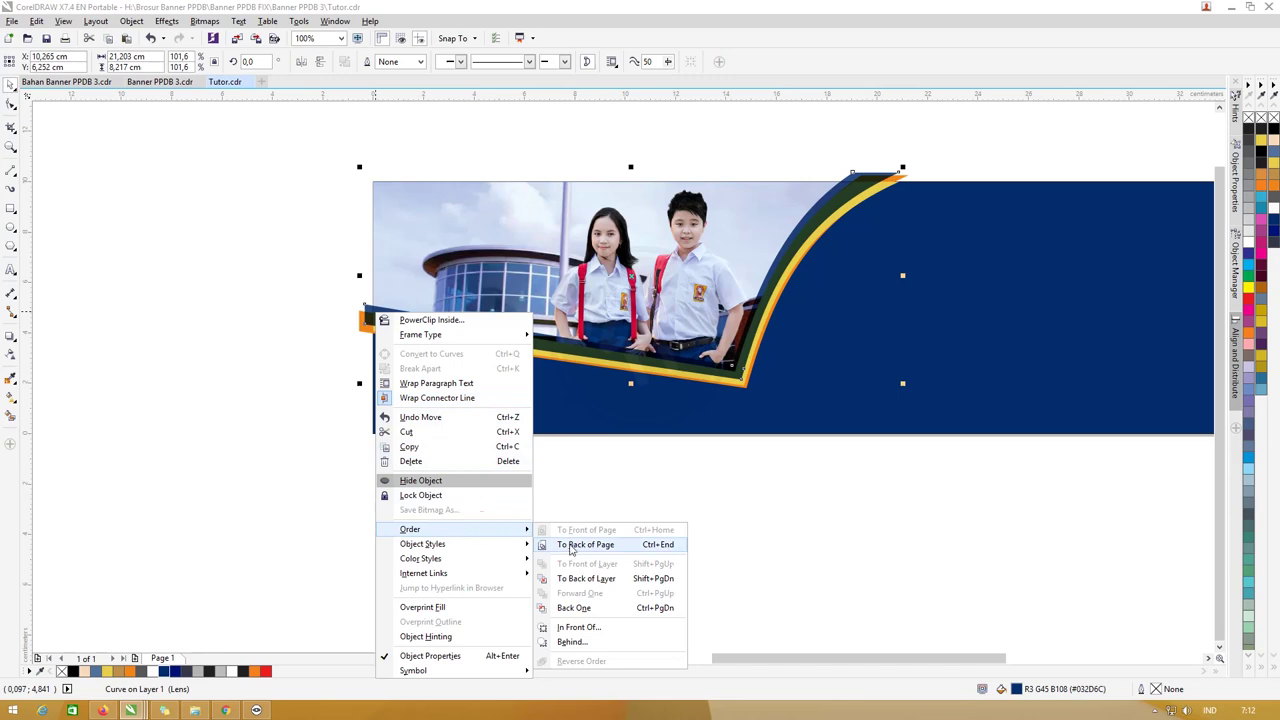
left_click(576, 611)
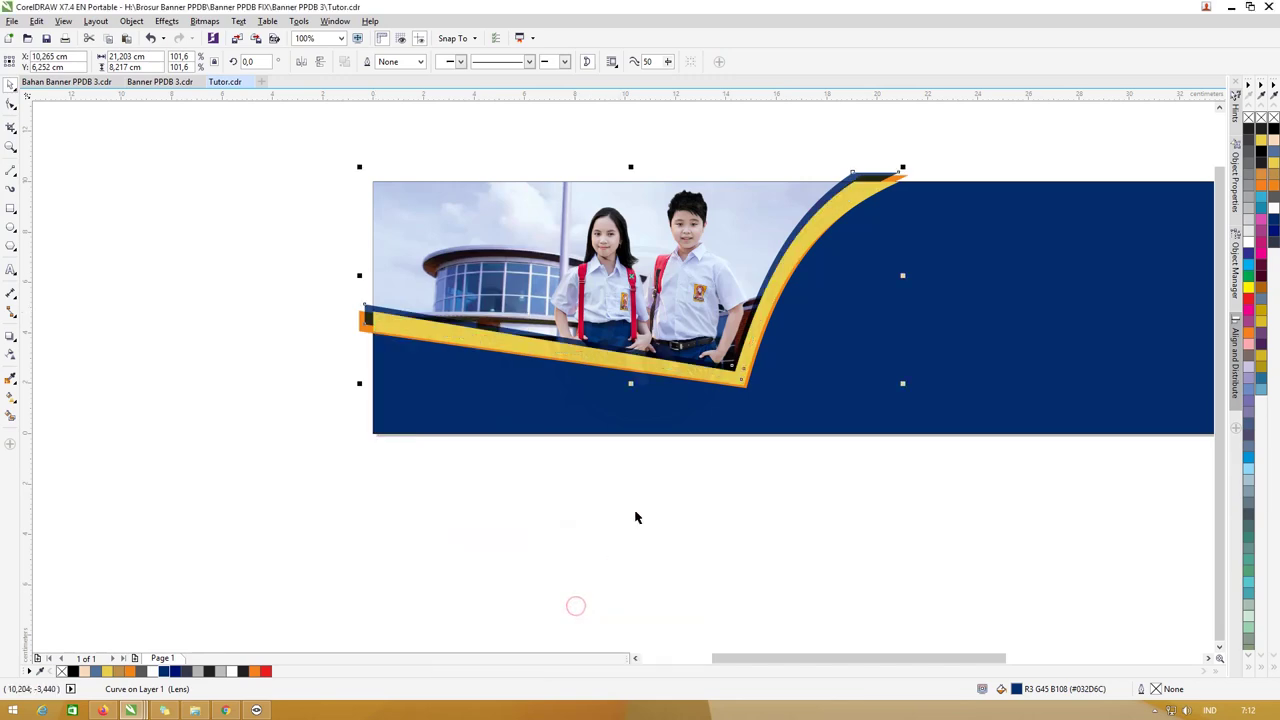
scroll(843, 157, "up", 2)
scroll(850, 157, "down", 2)
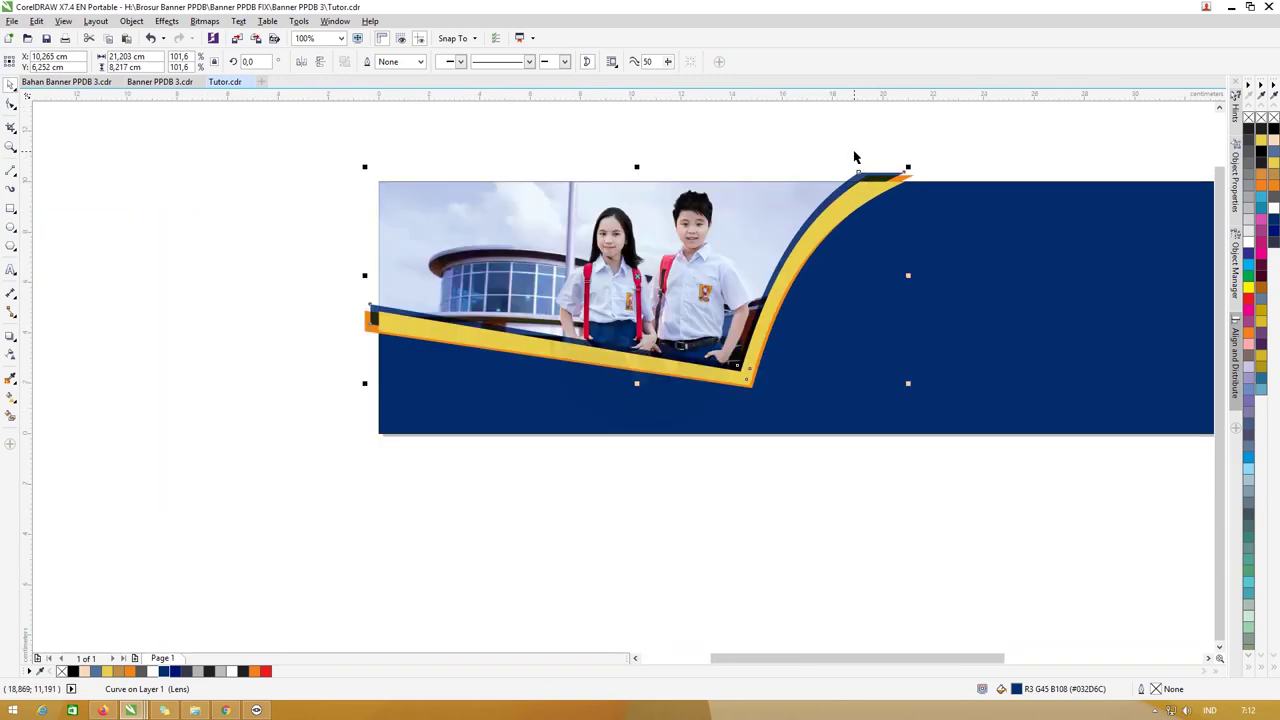
Lighten the translucent band's transparency to a mid-grey shade, value 45
left_click(856, 173)
left_click(856, 173)
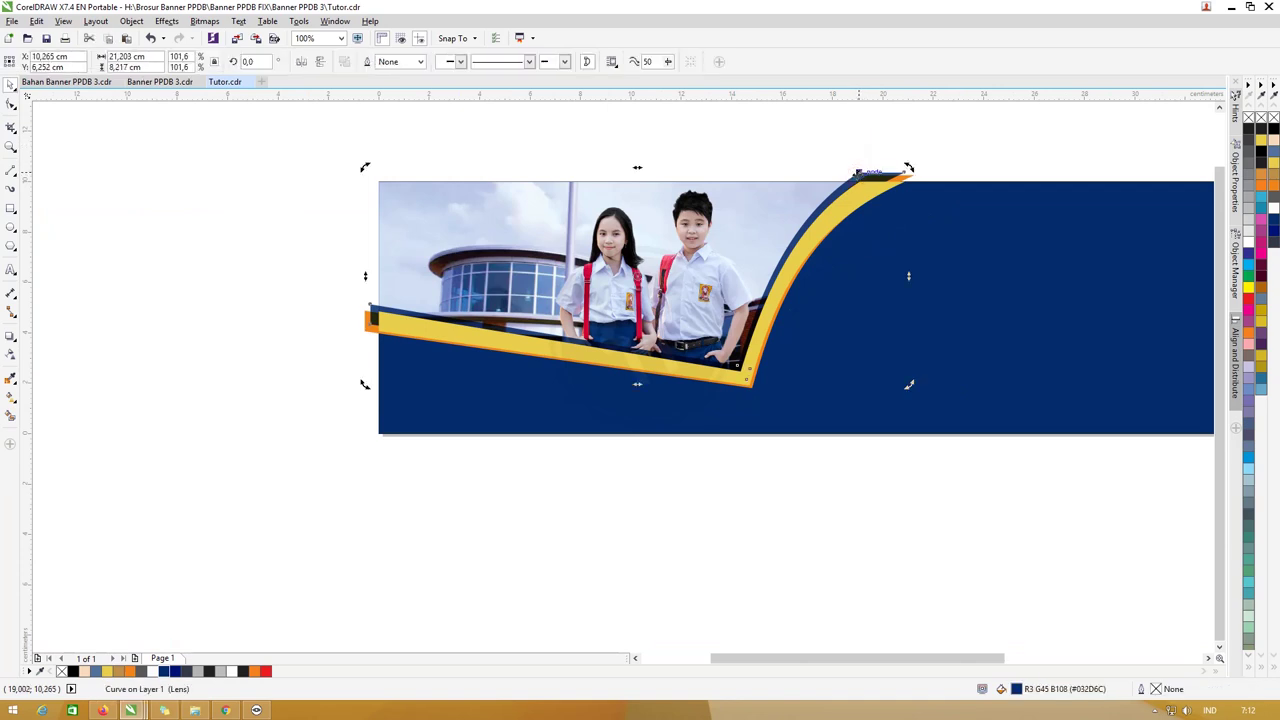
left_click(9, 356)
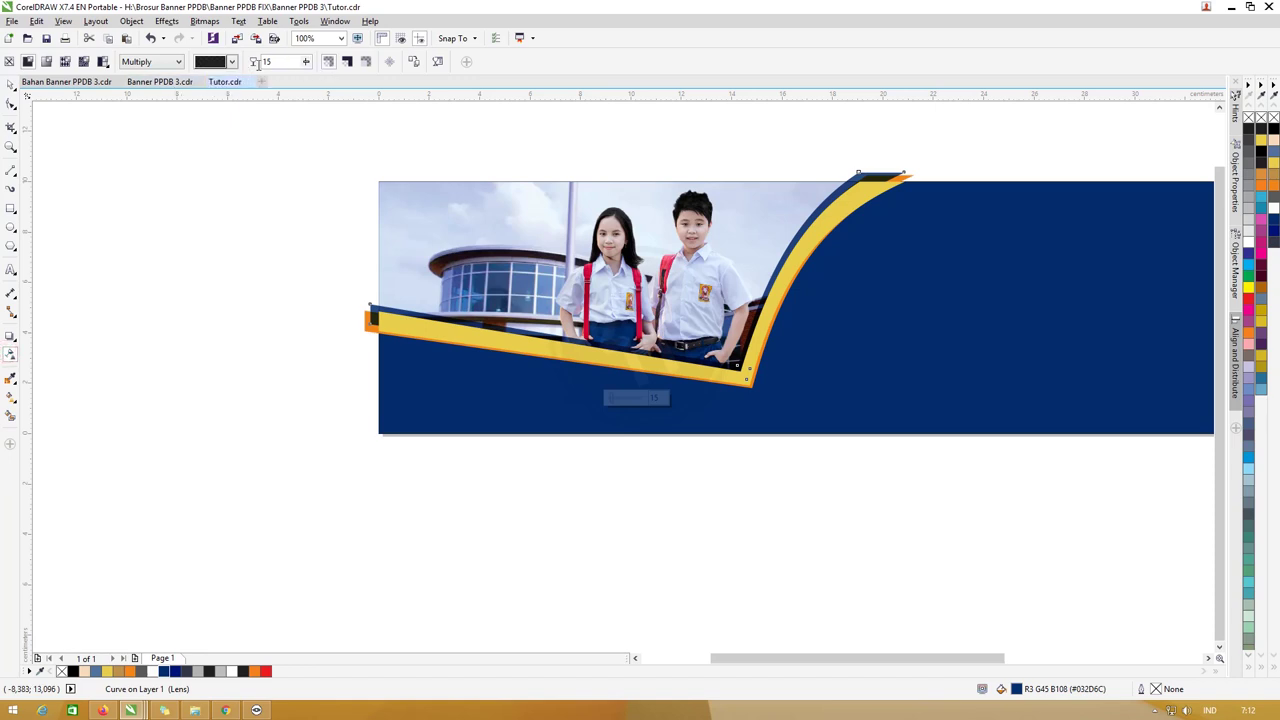
left_click(306, 65)
left_click(232, 62)
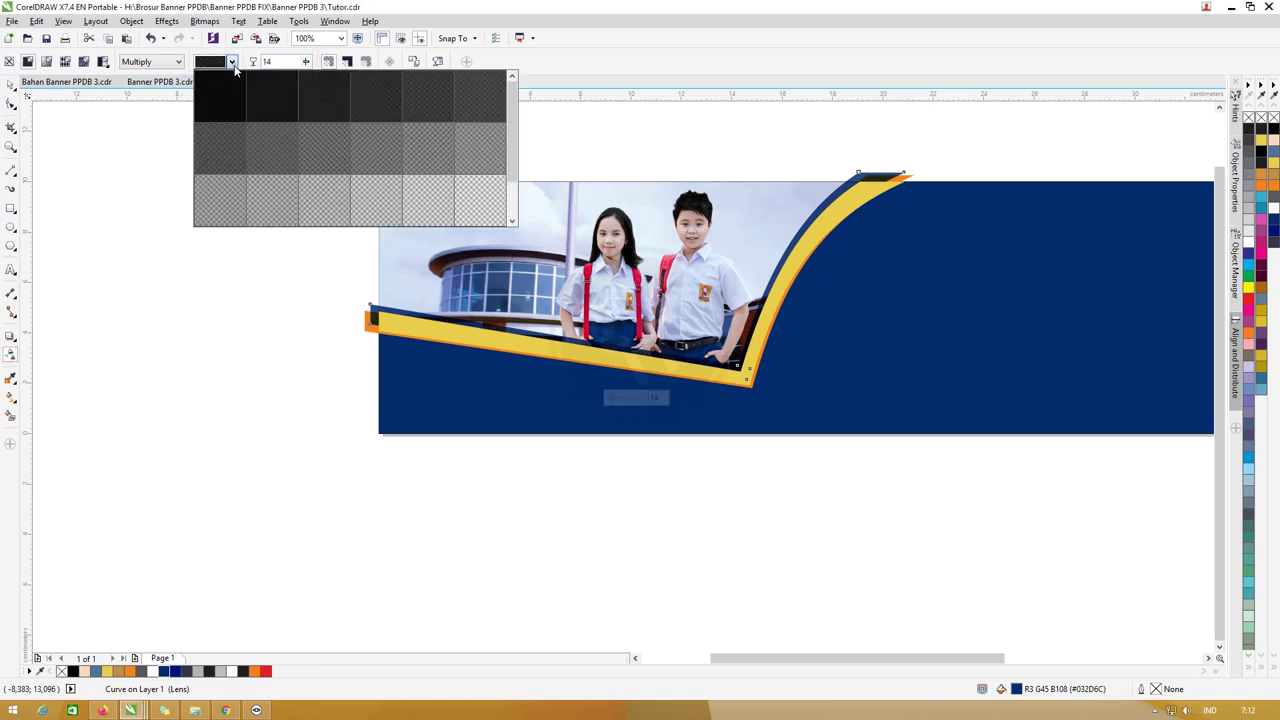
left_click(327, 155)
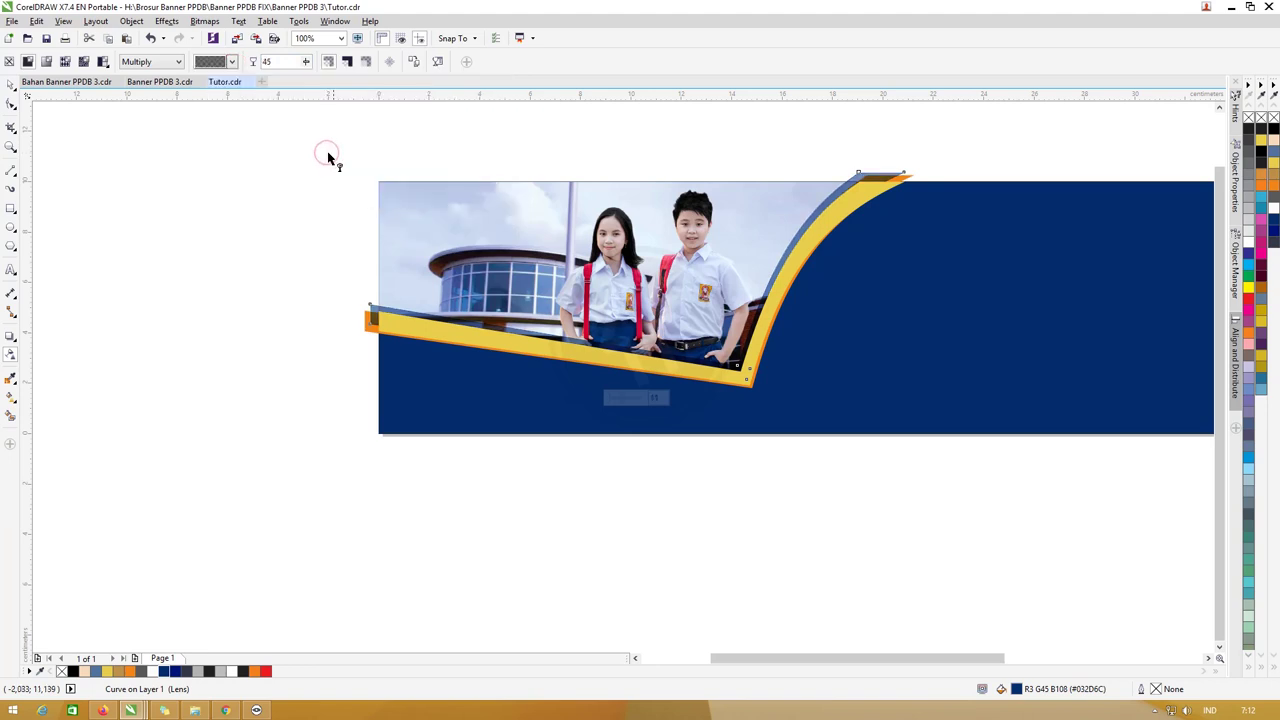
left_click(7, 87)
Inspect the lens strip along the yellow stripe, zooming and reselecting it
left_click(226, 178)
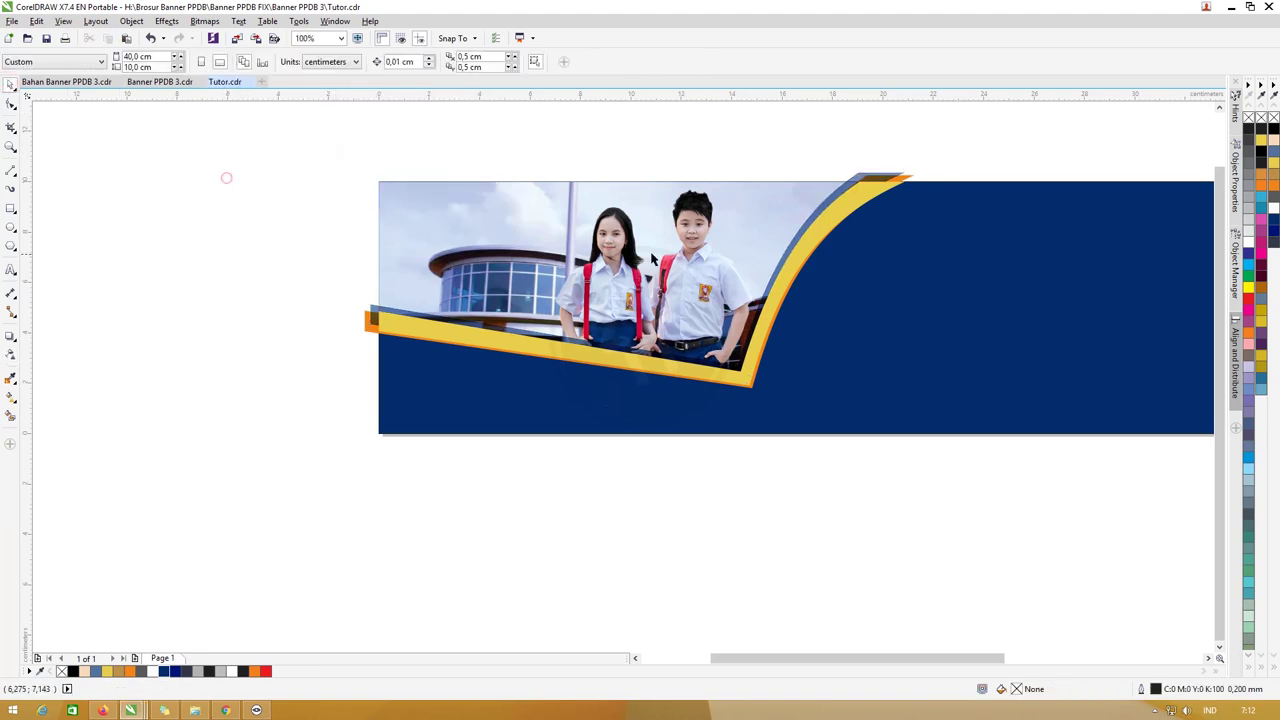
scroll(676, 260, "down", 1)
left_click(824, 231)
scroll(786, 206, "up", 1)
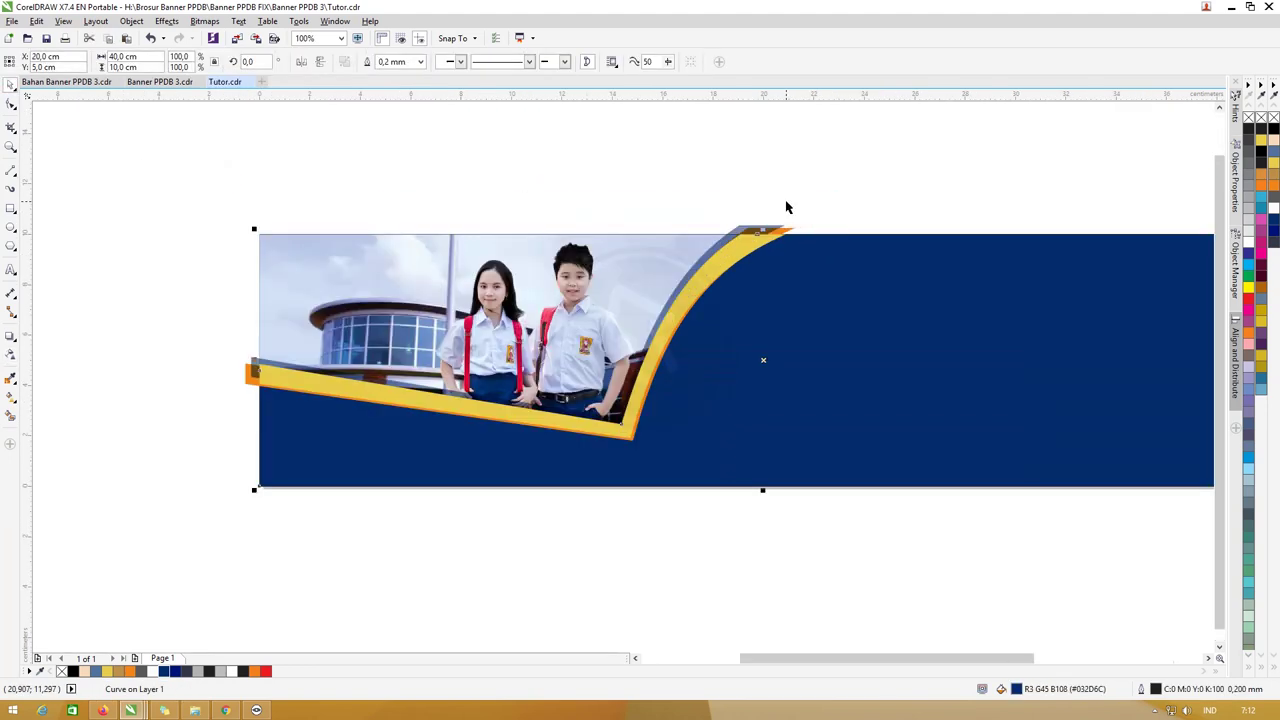
scroll(786, 206, "down", 1)
left_click(655, 181)
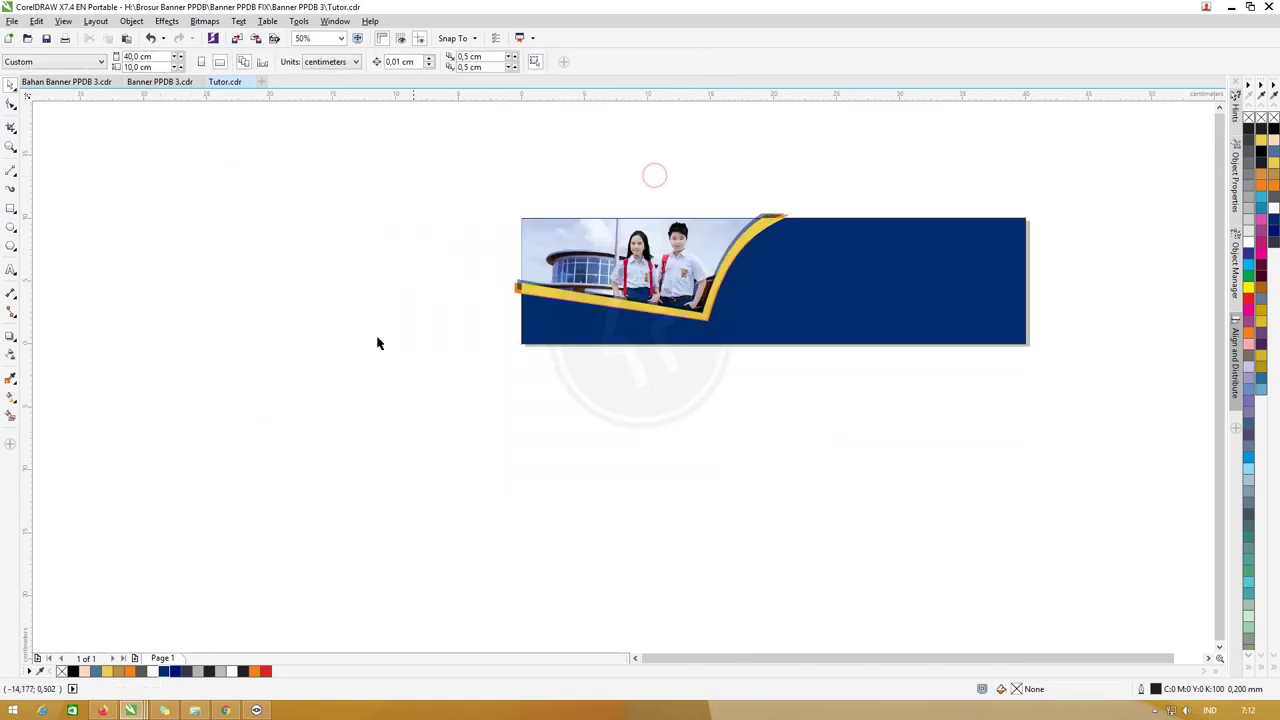
scroll(520, 287, "up", 1)
scroll(522, 287, "up", 1)
scroll(523, 287, "up", 1)
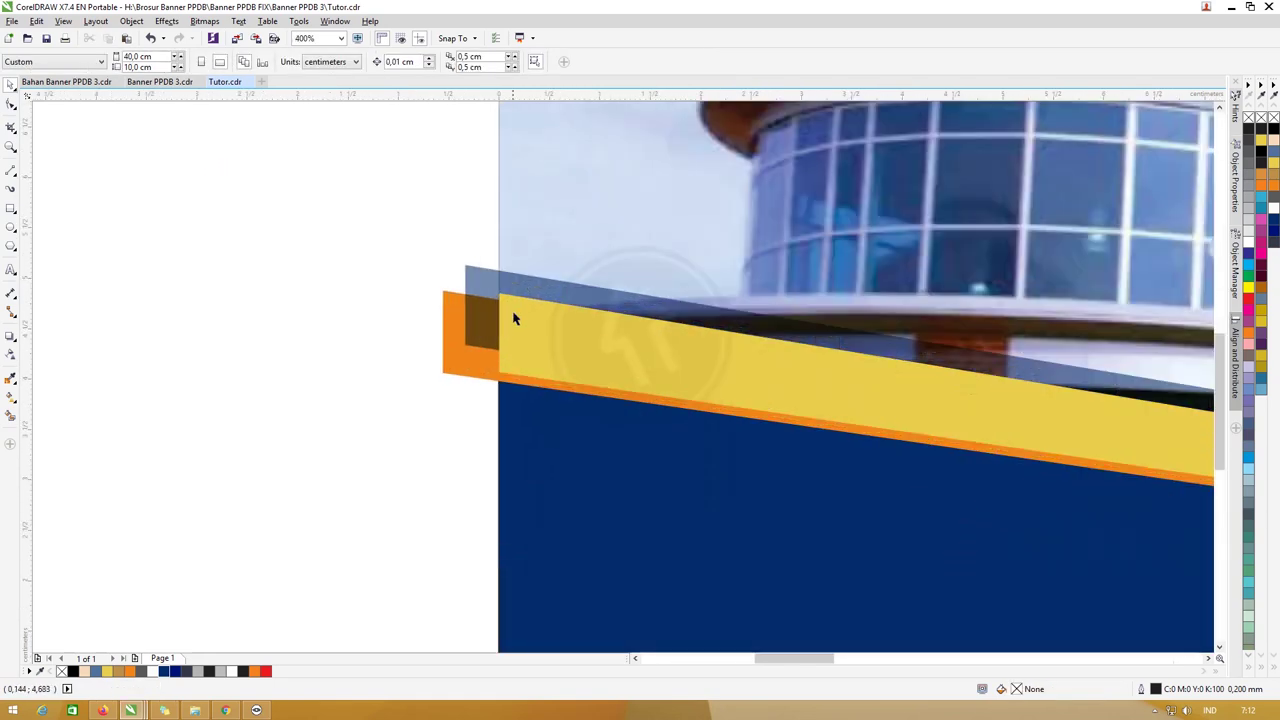
left_click(510, 285)
scroll(510, 285, "down", 1)
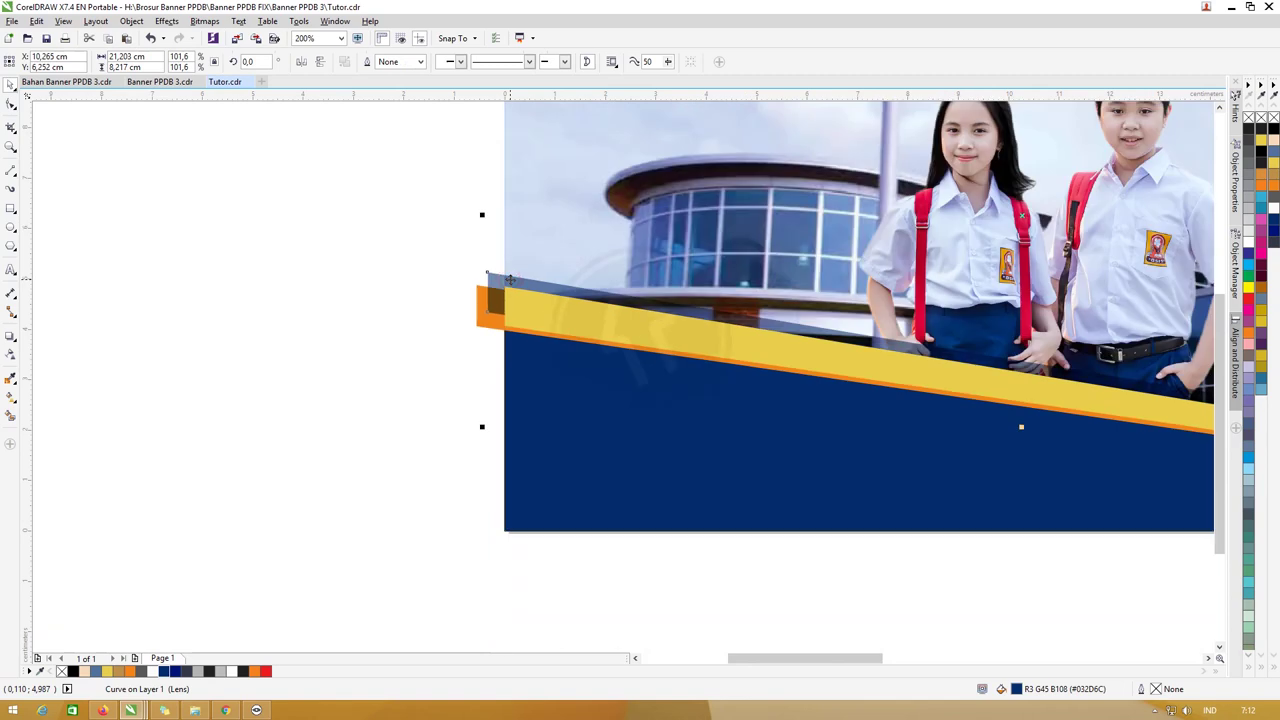
scroll(510, 285, "down", 1)
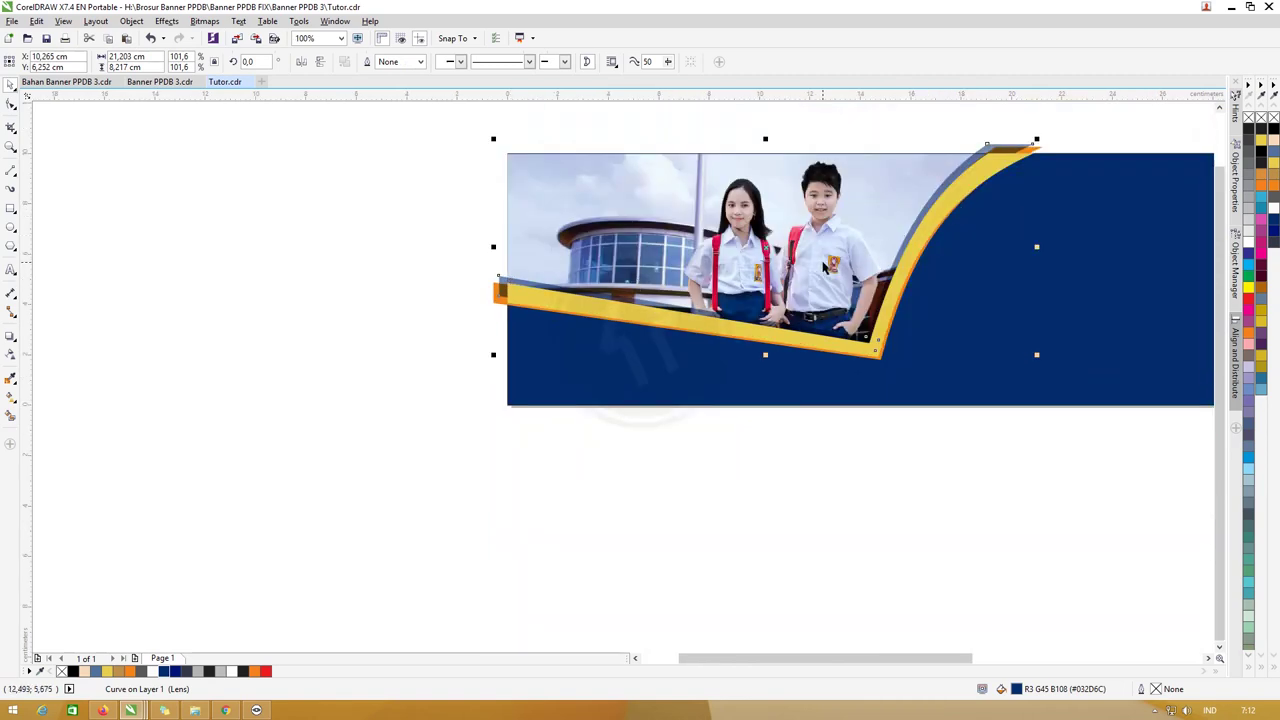
Duplicate the yellow band, fill the copy white, and order it between the yellow band and photo
left_click(880, 323)
scroll(878, 320, "up", 1)
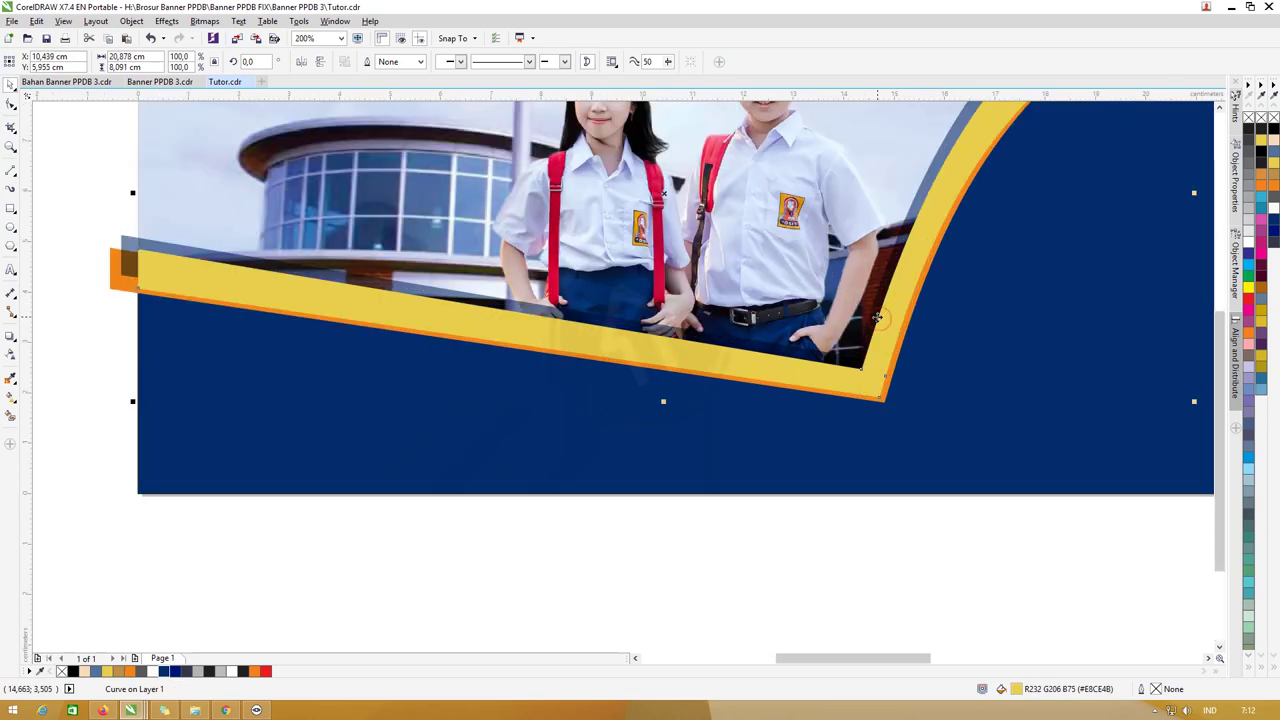
left_click_drag(877, 317, 873, 314)
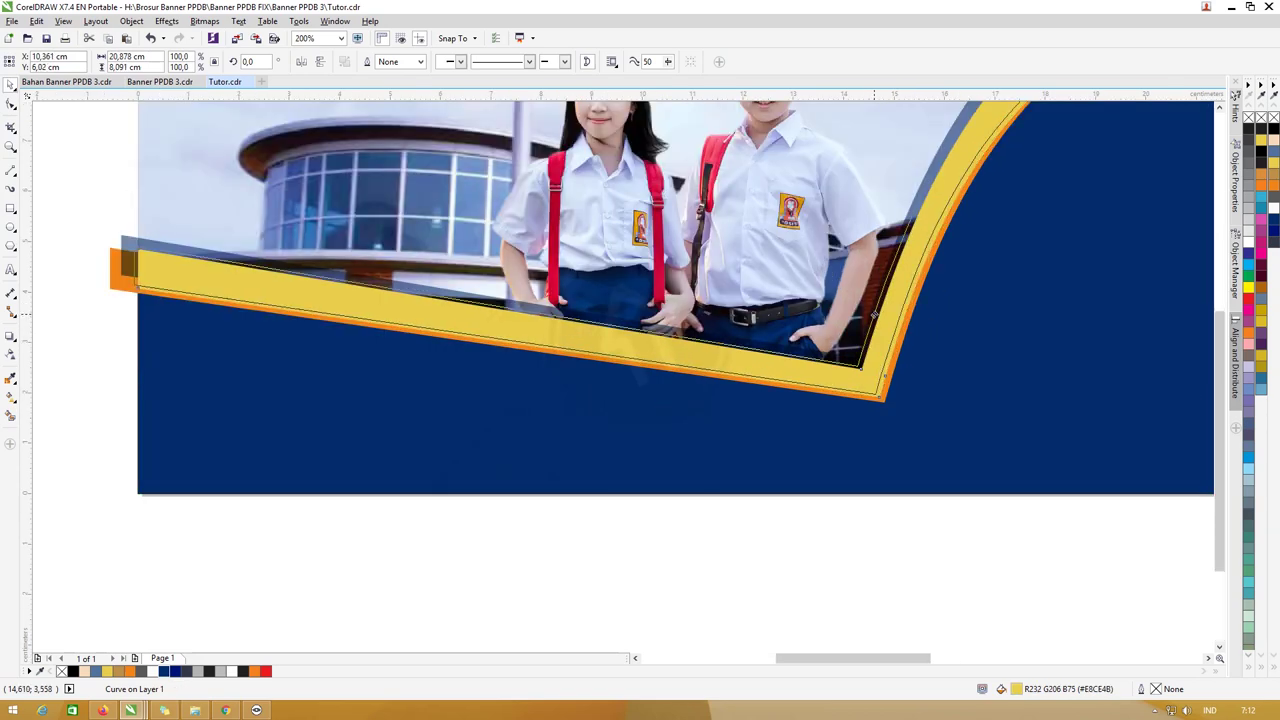
left_click_drag(873, 314, 876, 316)
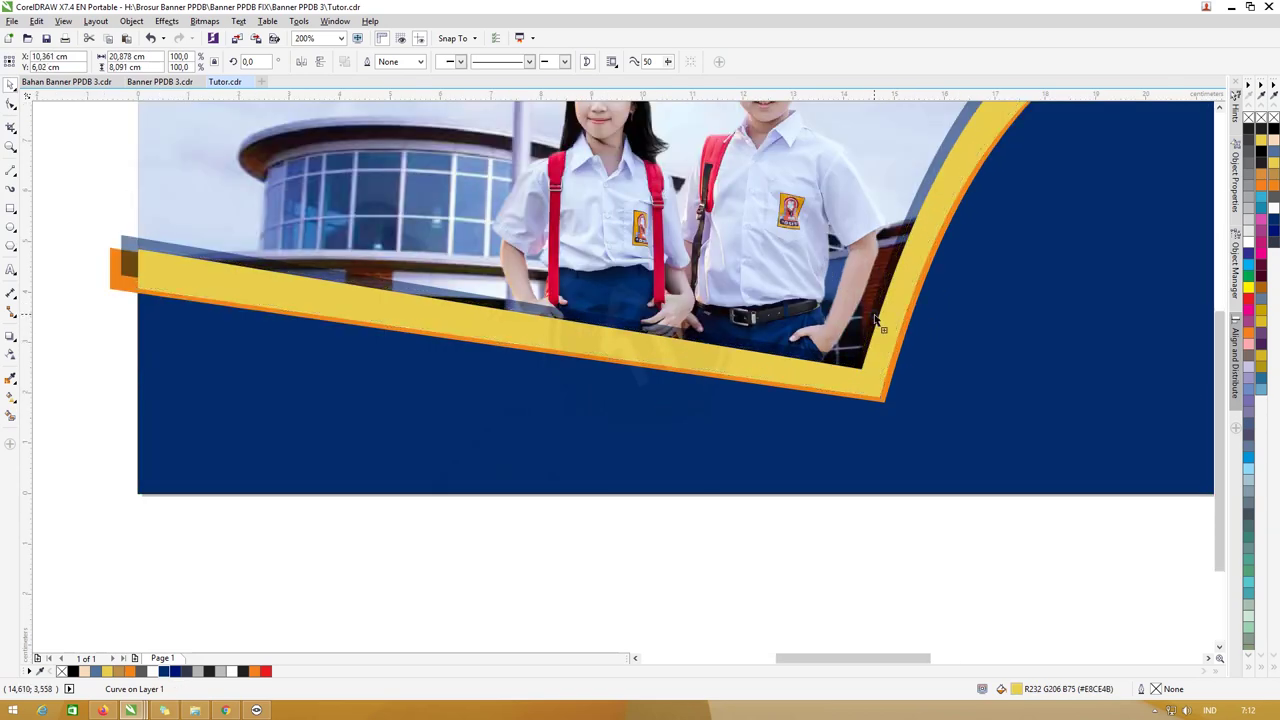
left_click(1247, 244)
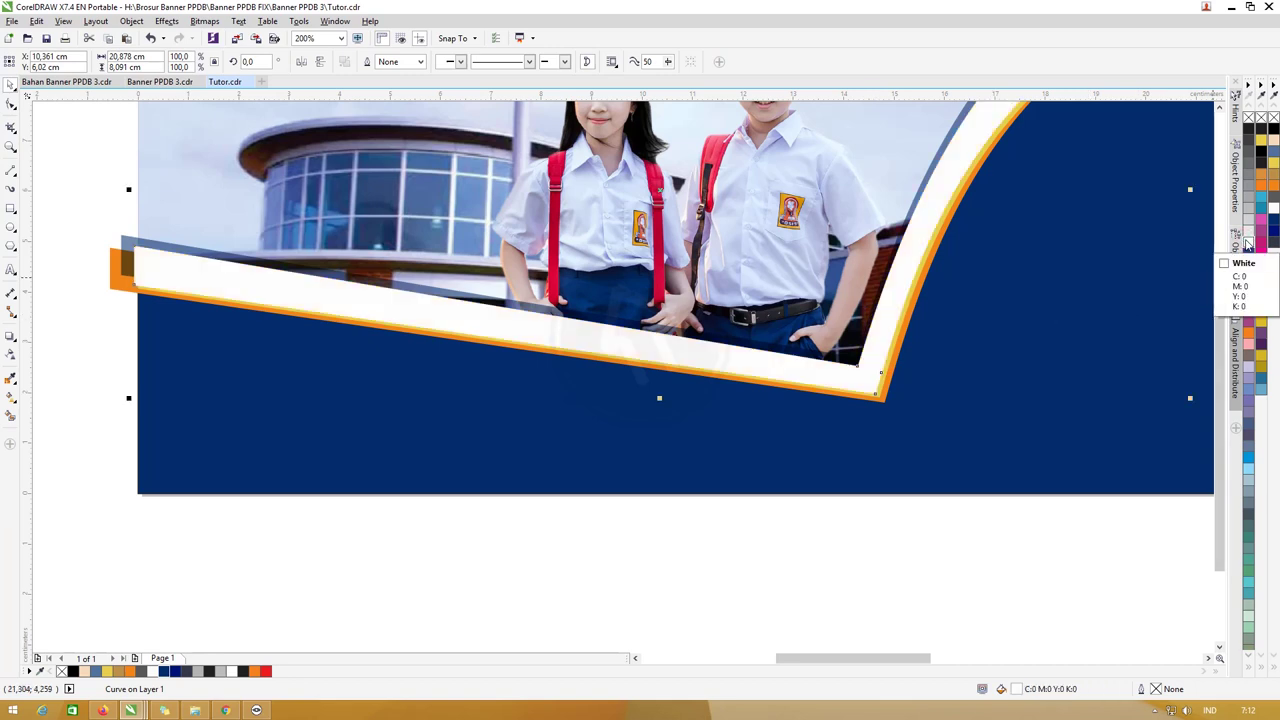
key("ctrl+z")
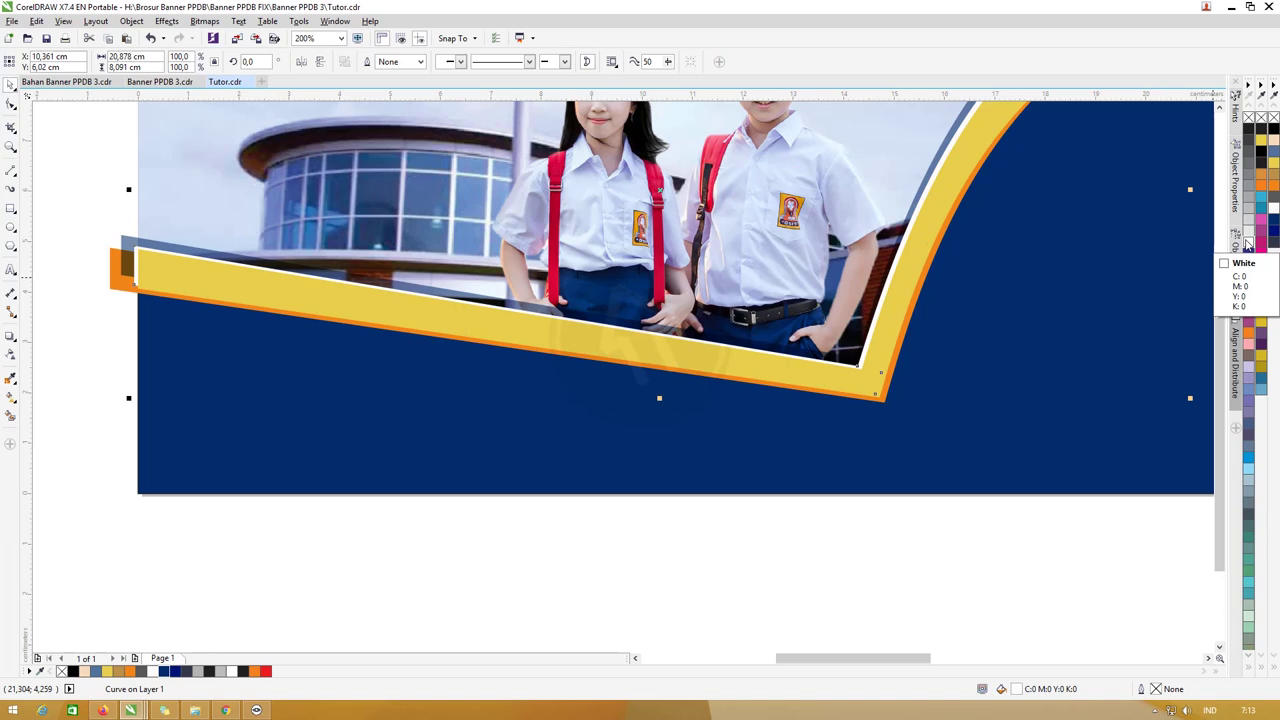
key("ctrl+z")
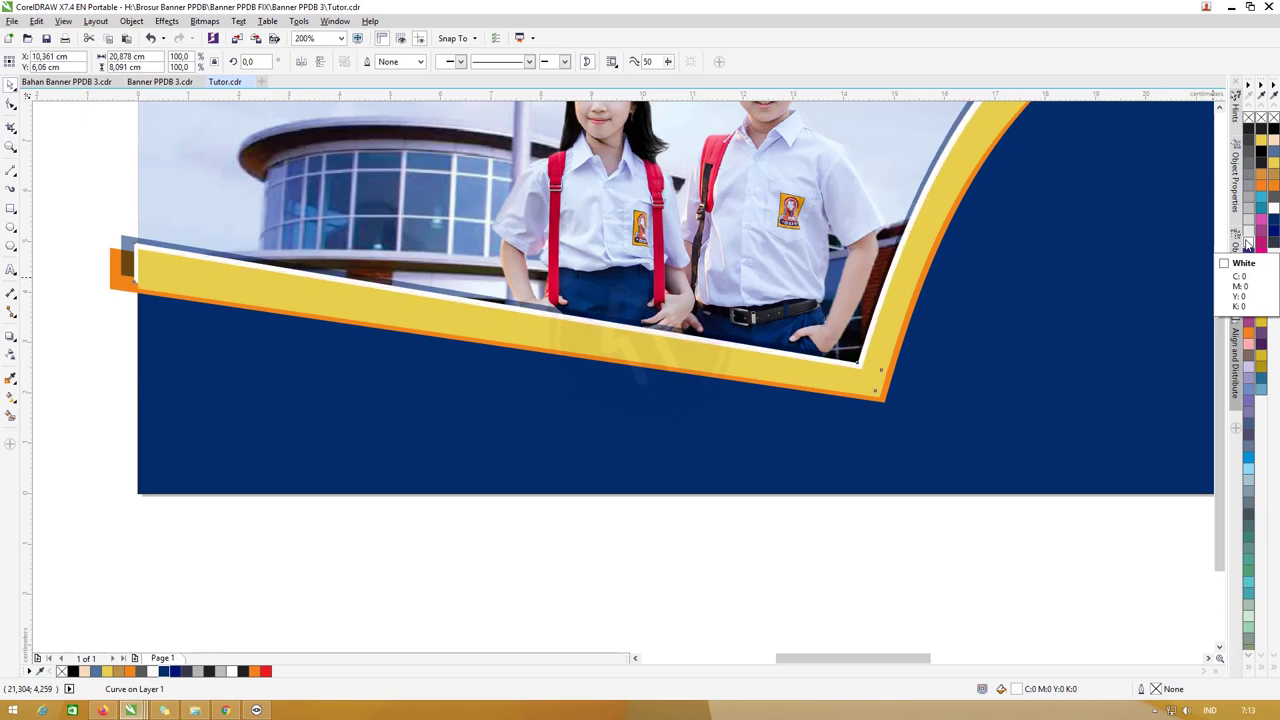
Select the blue lens strip and start shifting it left
left_click(94, 207)
left_click(122, 248)
left_click_drag(122, 248, 116, 241)
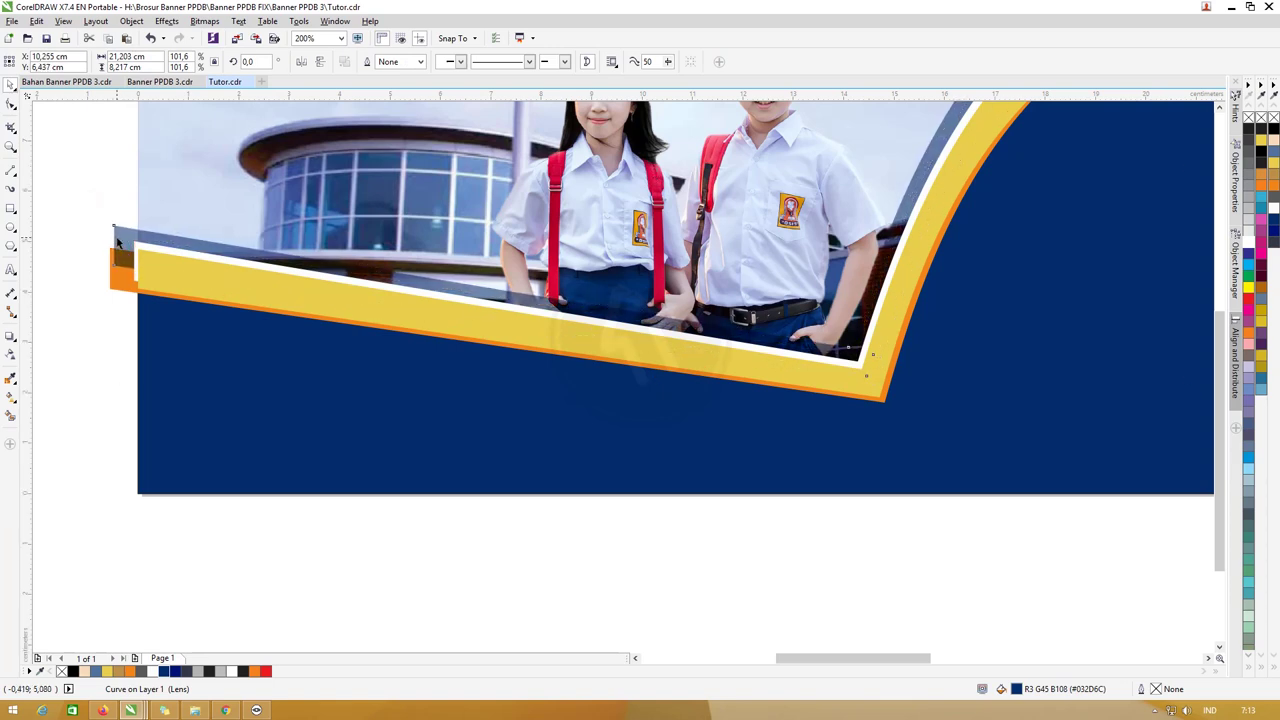
Finish nudging the lens strip left and zoom in on the banner's left part
left_click_drag(117, 241, 116, 241)
scroll(117, 241, "down", 1)
scroll(117, 241, "down", 1)
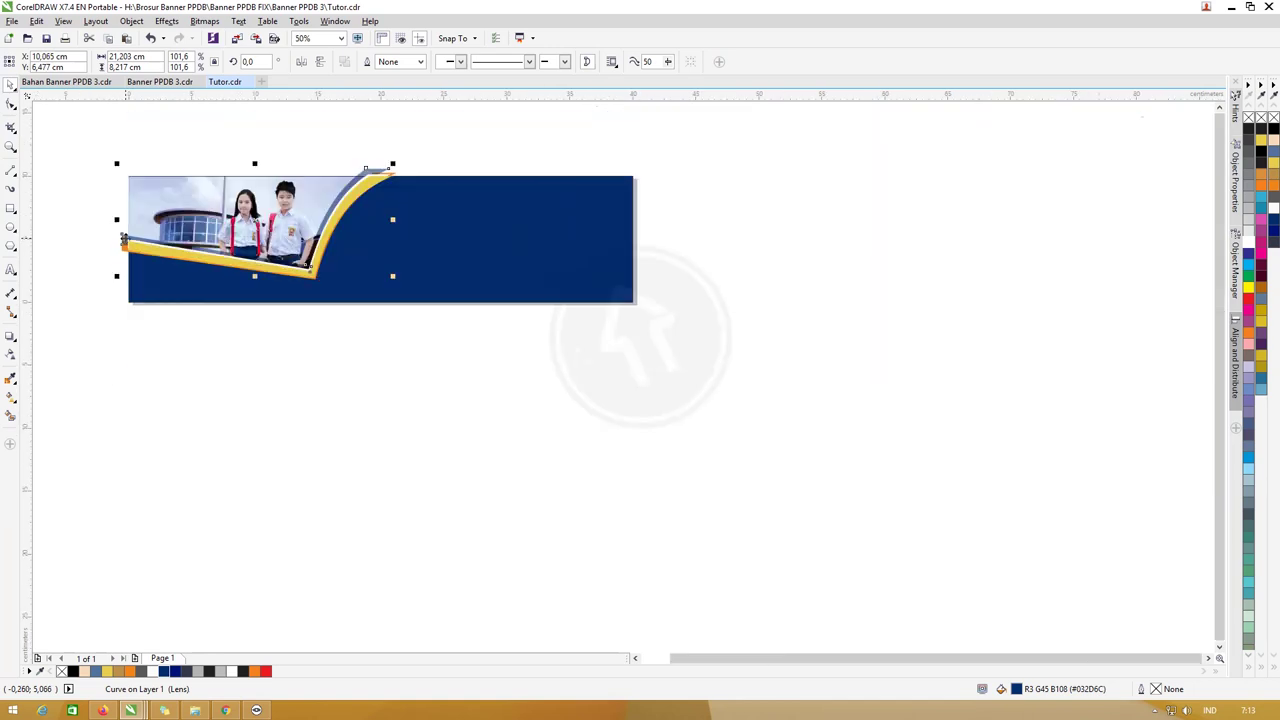
key("z")
left_click_drag(94, 157, 571, 329)
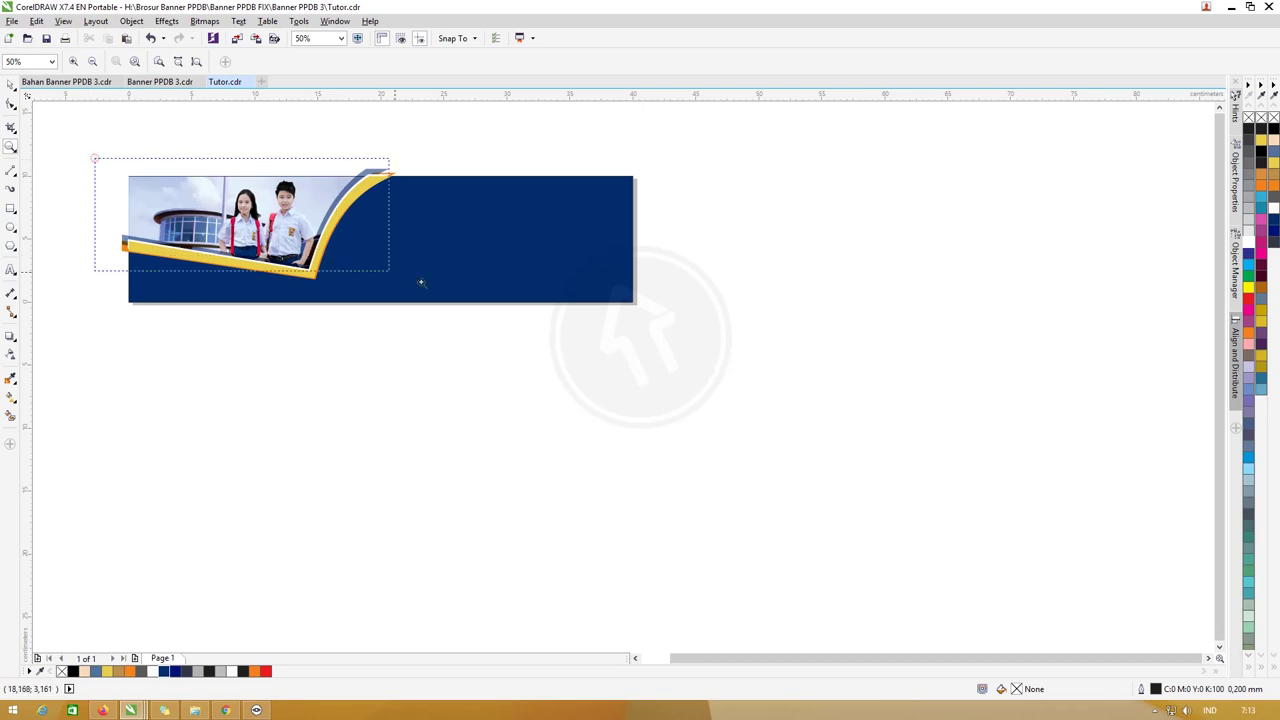
key("space")
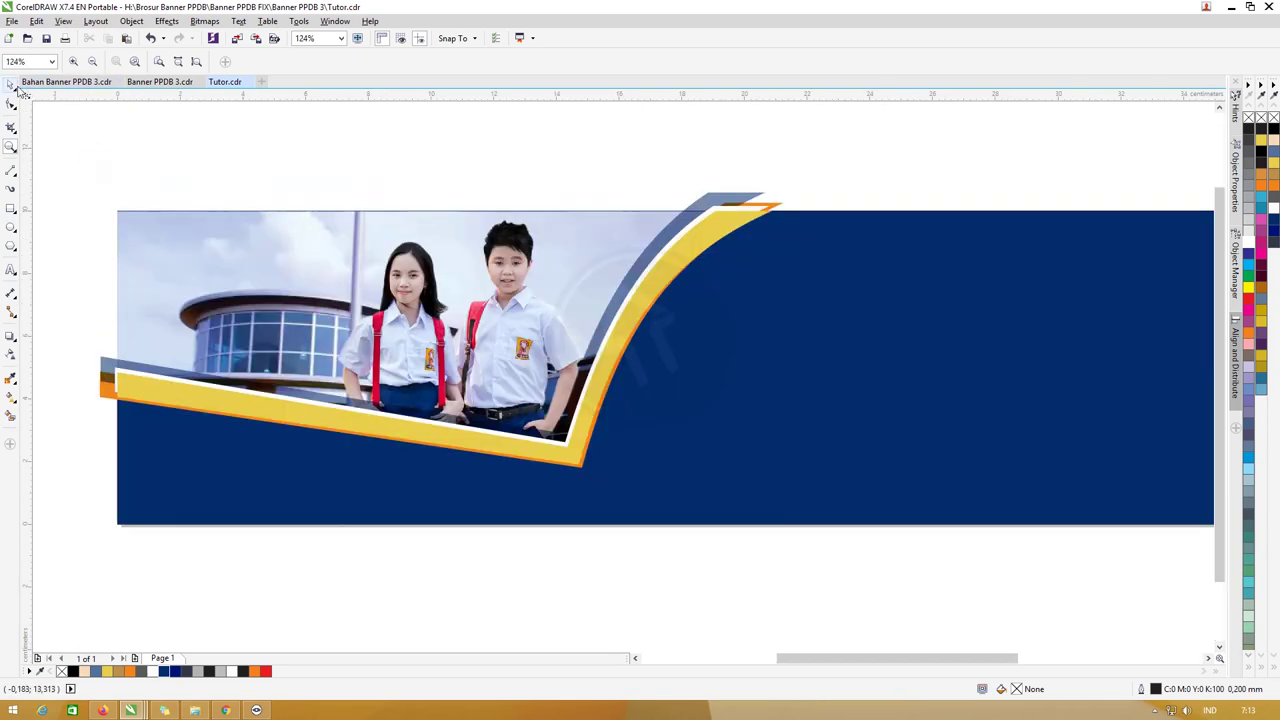
Select the orange, grey-blue and yellow curved strips and group all four
scroll(757, 191, "up", 1)
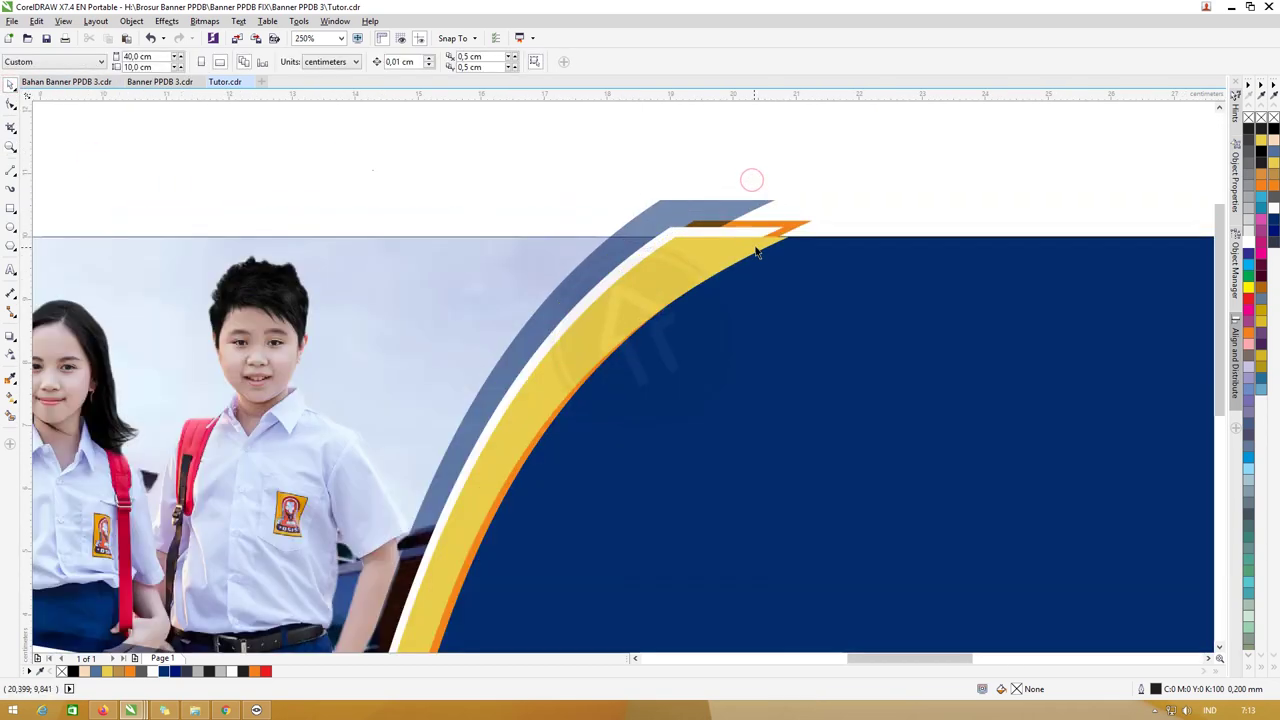
left_click(754, 233)
left_click(757, 231, "shift")
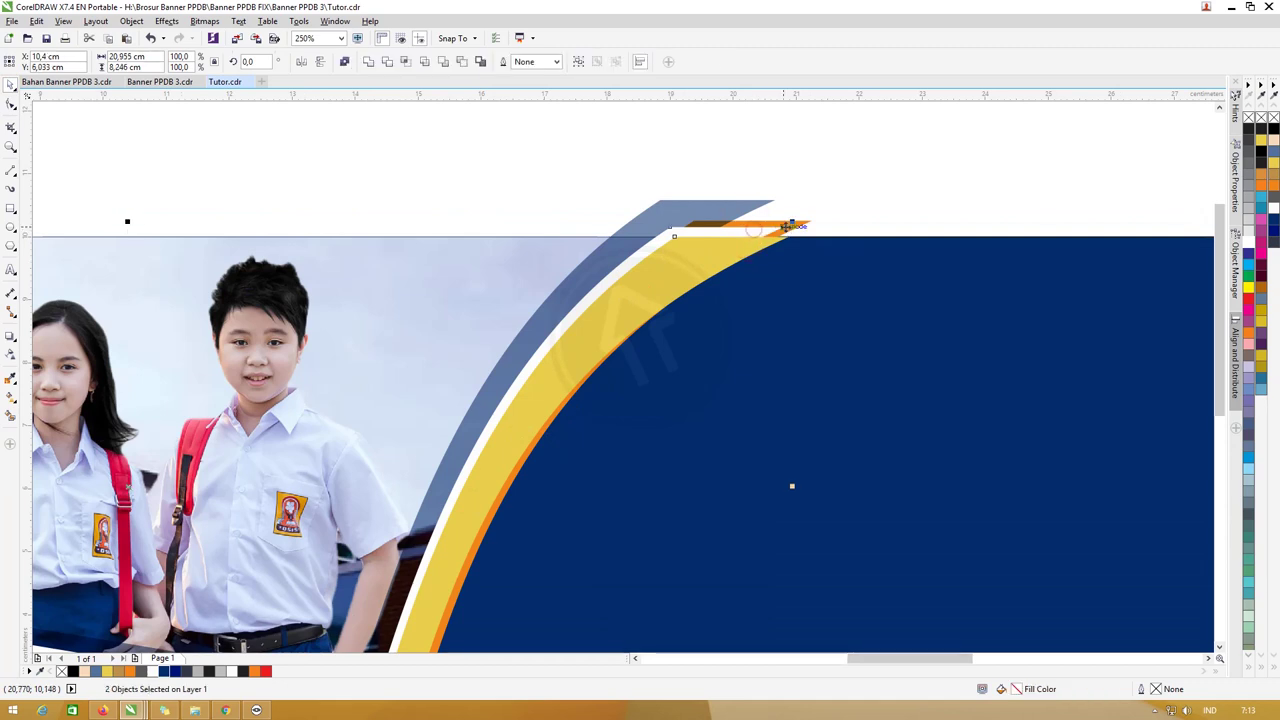
left_click(729, 201, "shift")
scroll(729, 201, "down", 1)
scroll(727, 201, "down", 1)
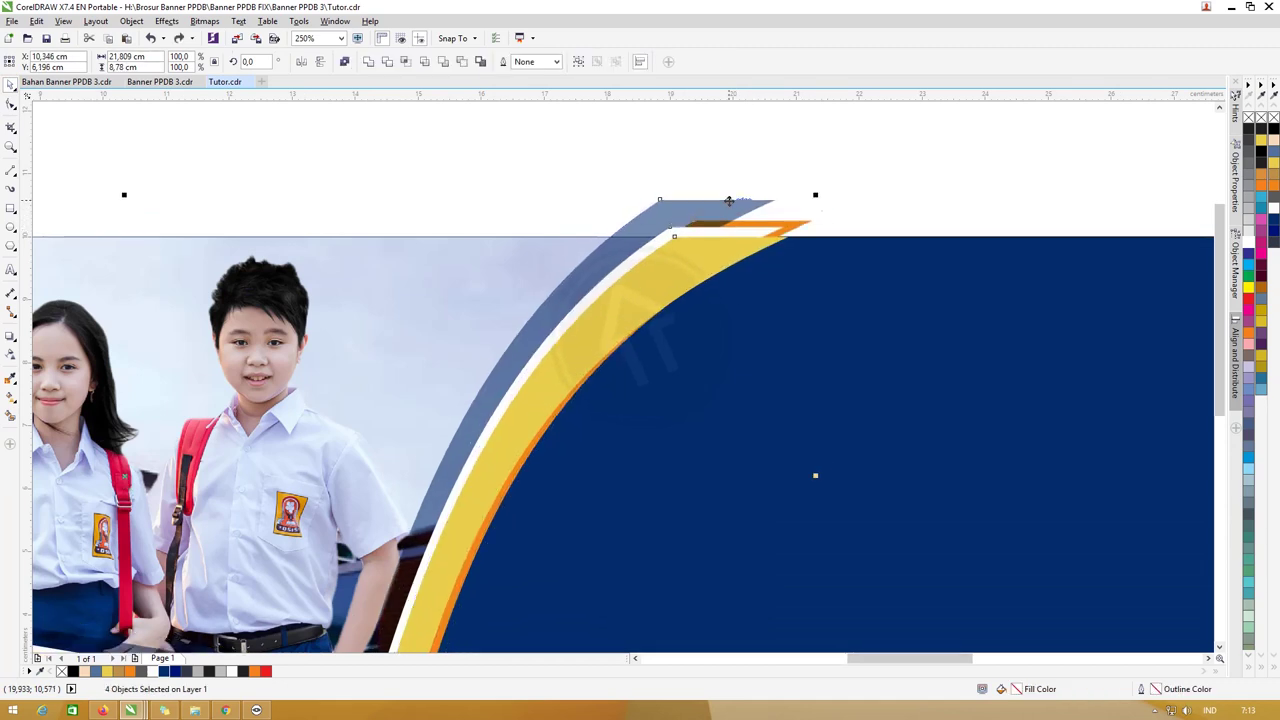
scroll(723, 201, "down", 1)
key("ctrl+g")
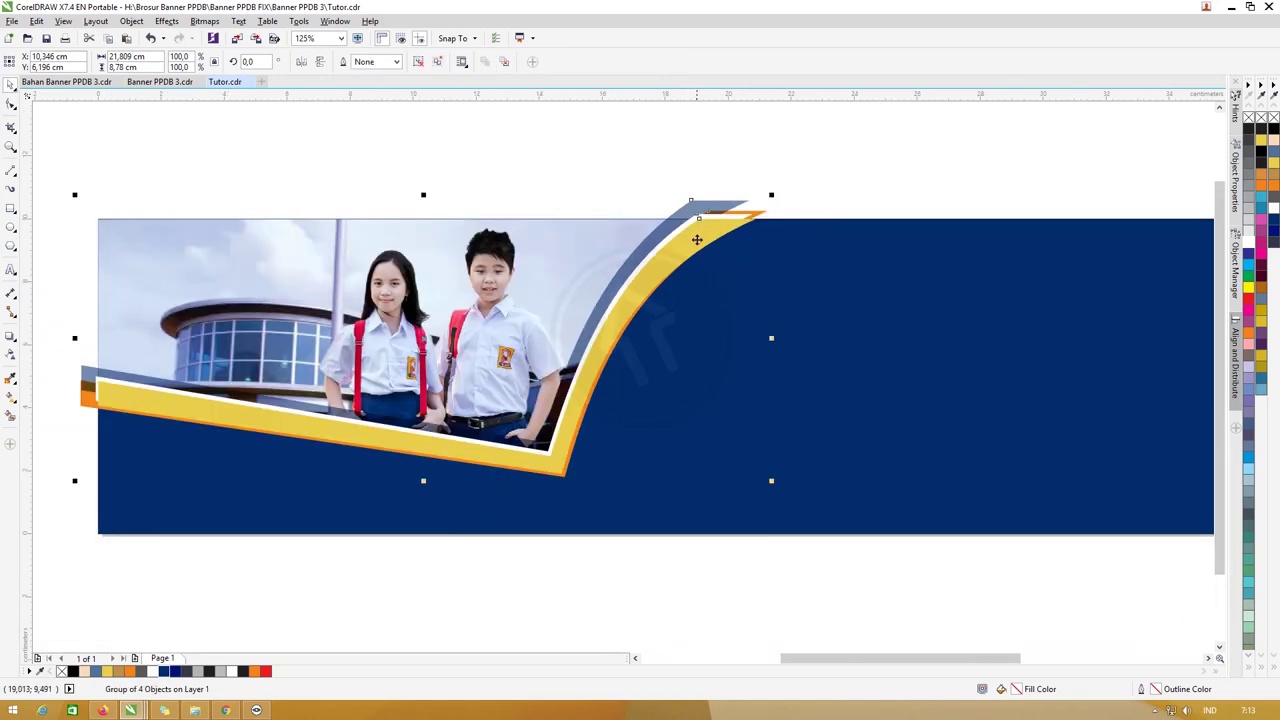
Draw a helper rectangle covering the banner's left part
left_click(580, 179)
scroll(500, 200, "down", 3)
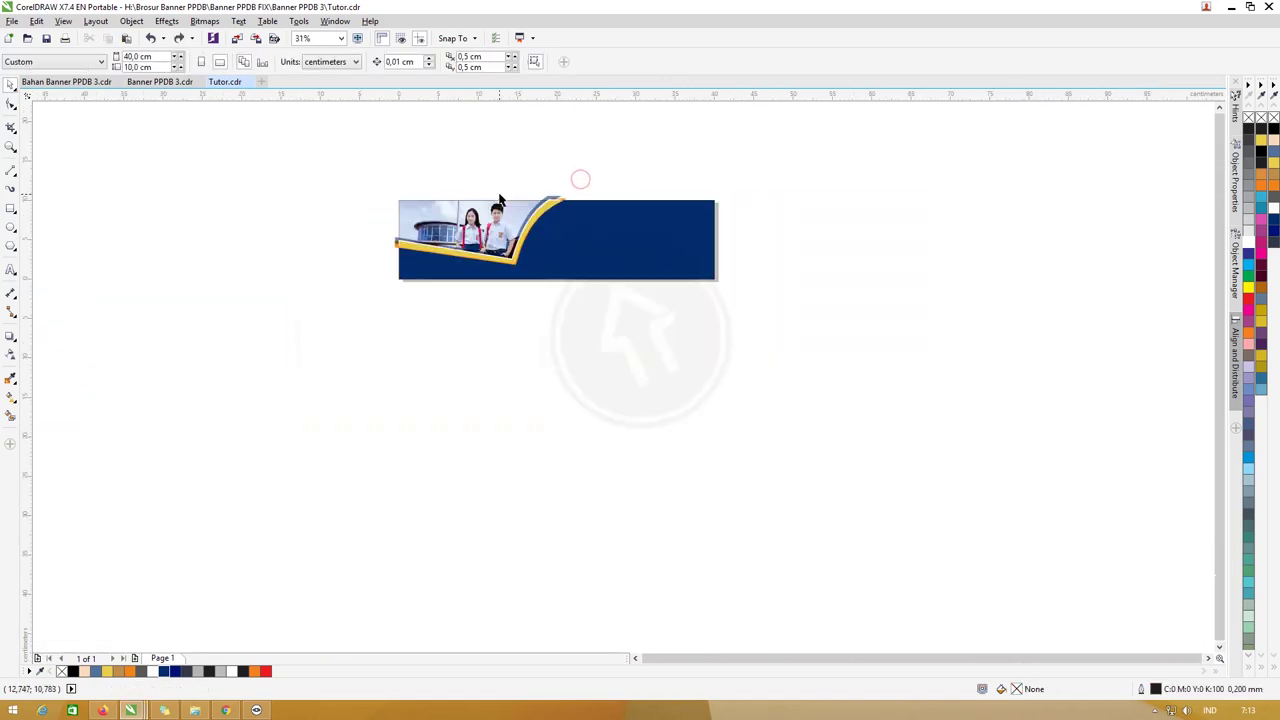
scroll(500, 200, "up", 1)
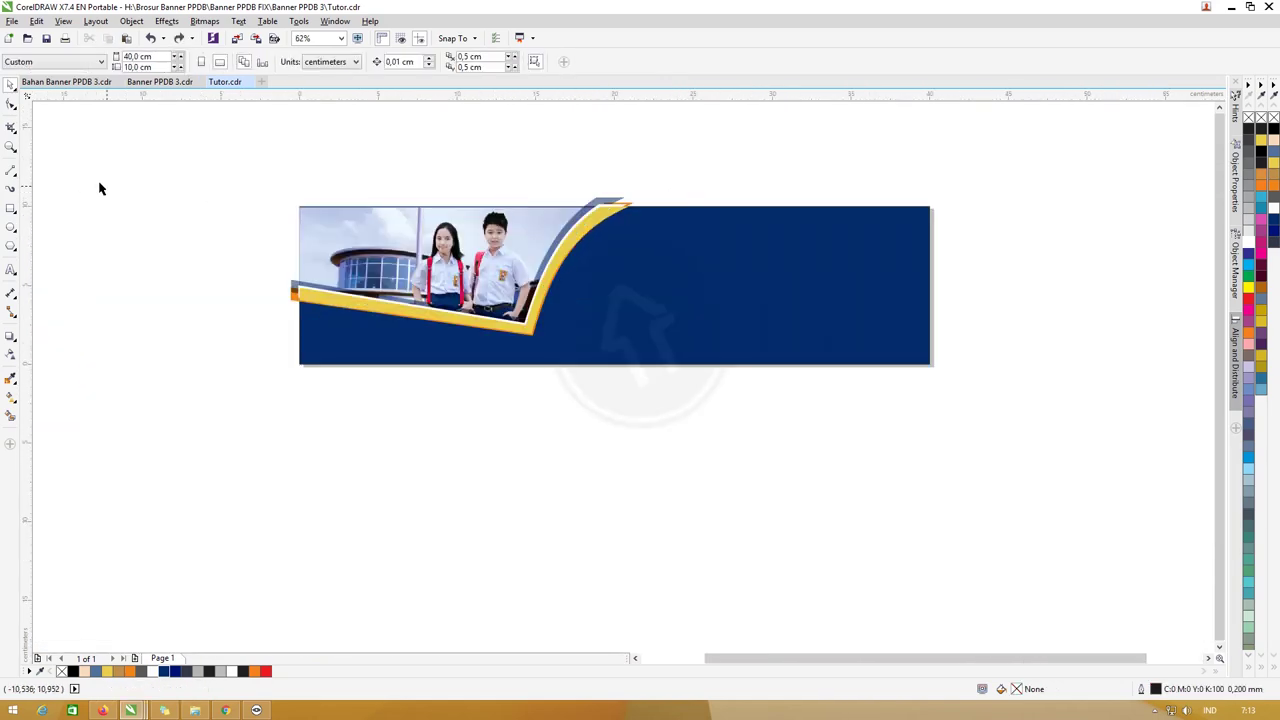
left_click(11, 208)
mouse_move(300, 207)
left_mouse_down()
mouse_move(598, 365)
mouse_move(623, 364)
left_mouse_up()
Intersect the rectangle with the strip group, delete the untrimmed strips, and zoom to the whole banner
scroll(614, 207, "up", 2)
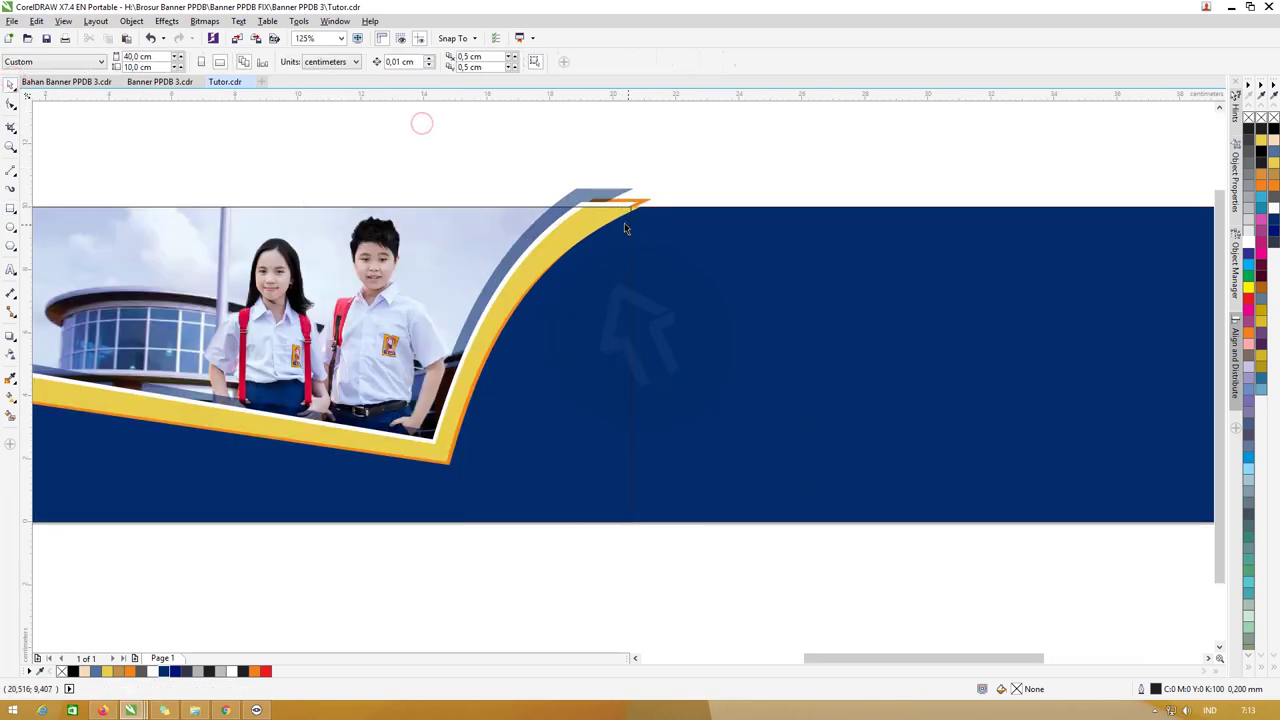
left_click(648, 201, "shift")
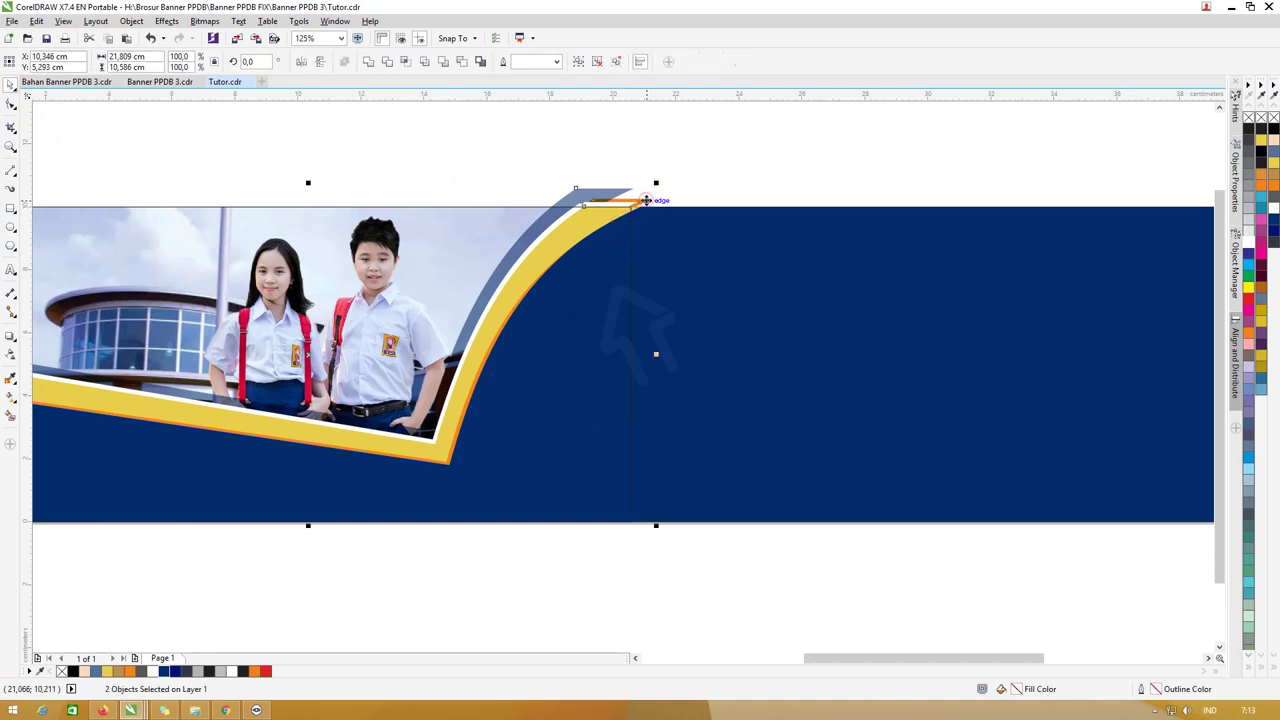
left_click(406, 63)
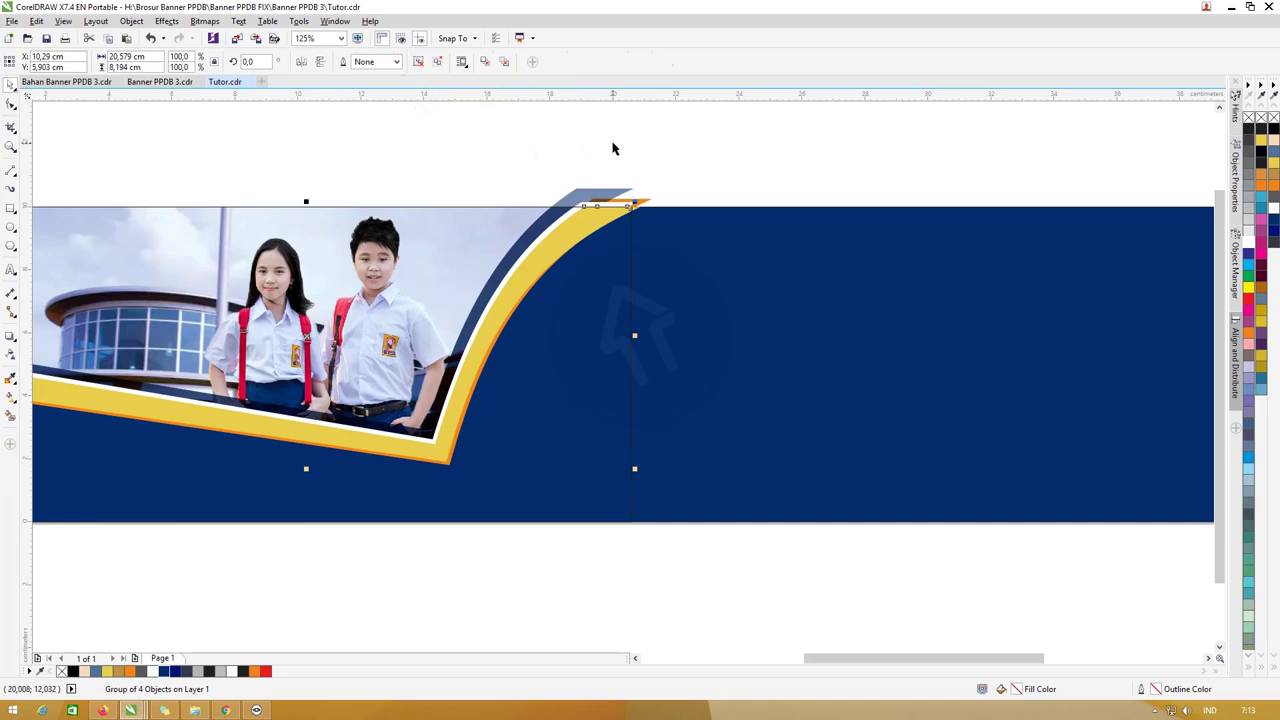
left_click(614, 196)
key("Delete")
left_click(620, 254)
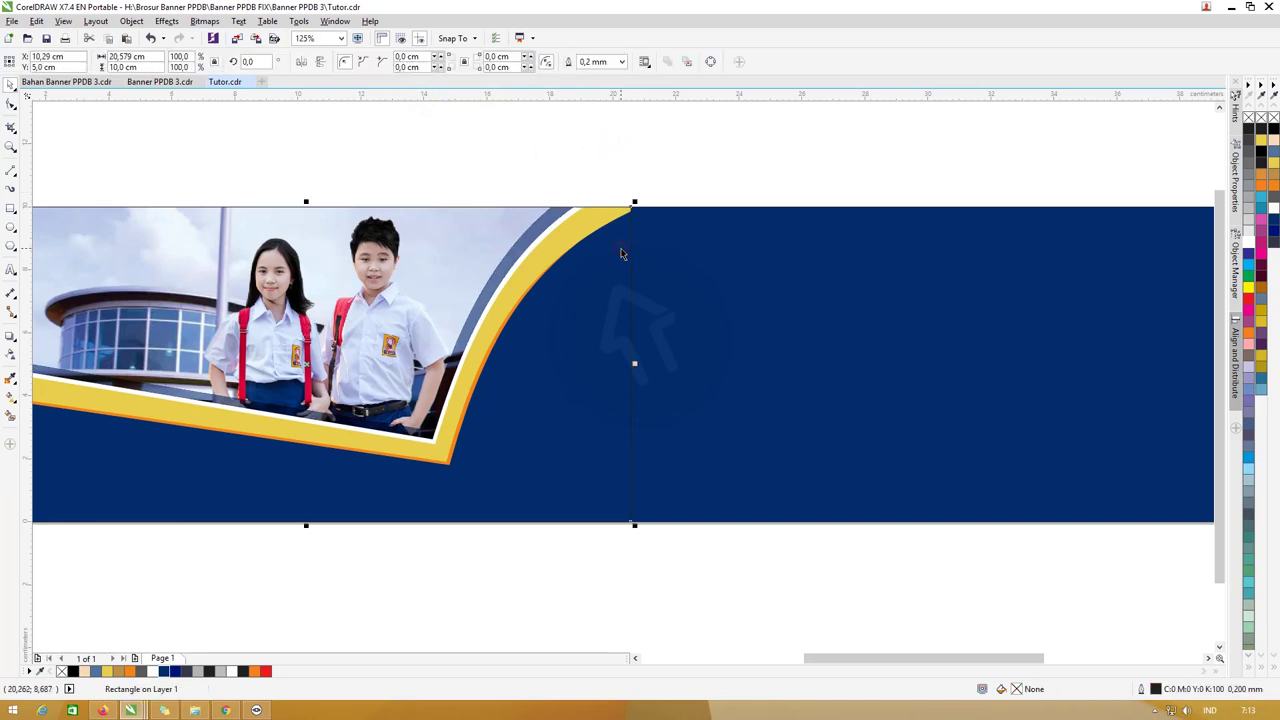
left_click(623, 171)
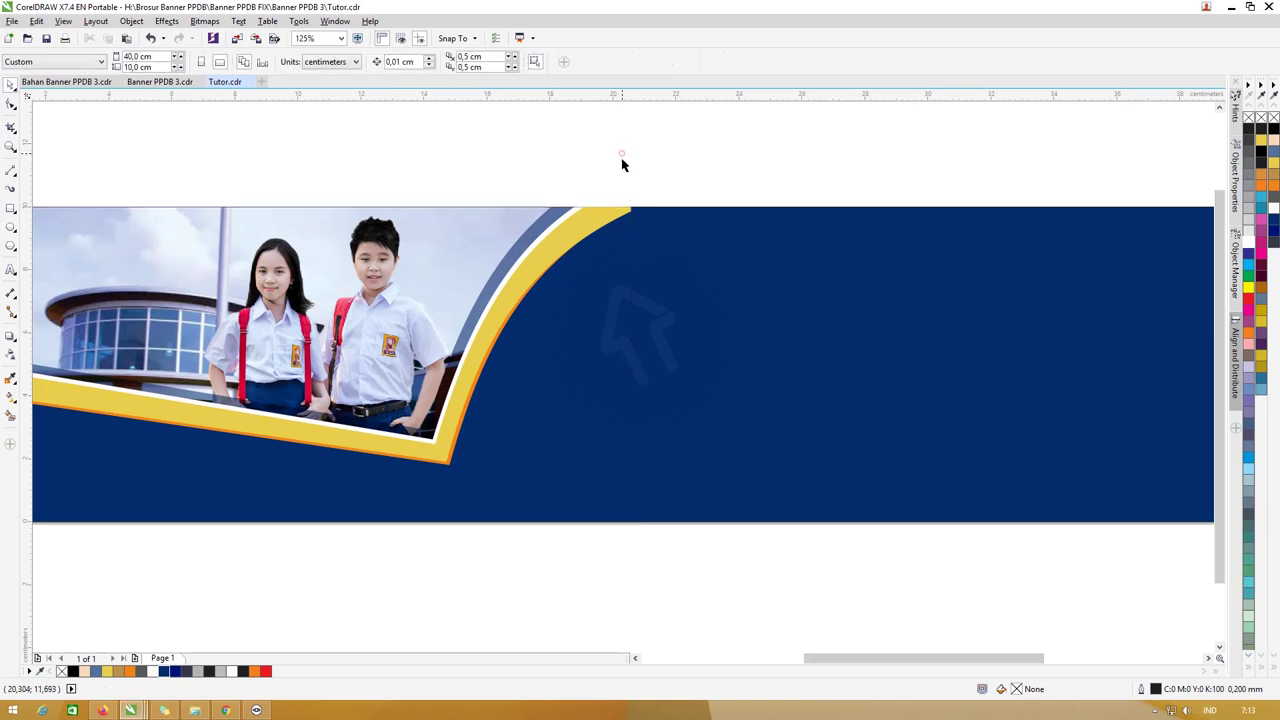
scroll(621, 163, "down", 2)
key("z")
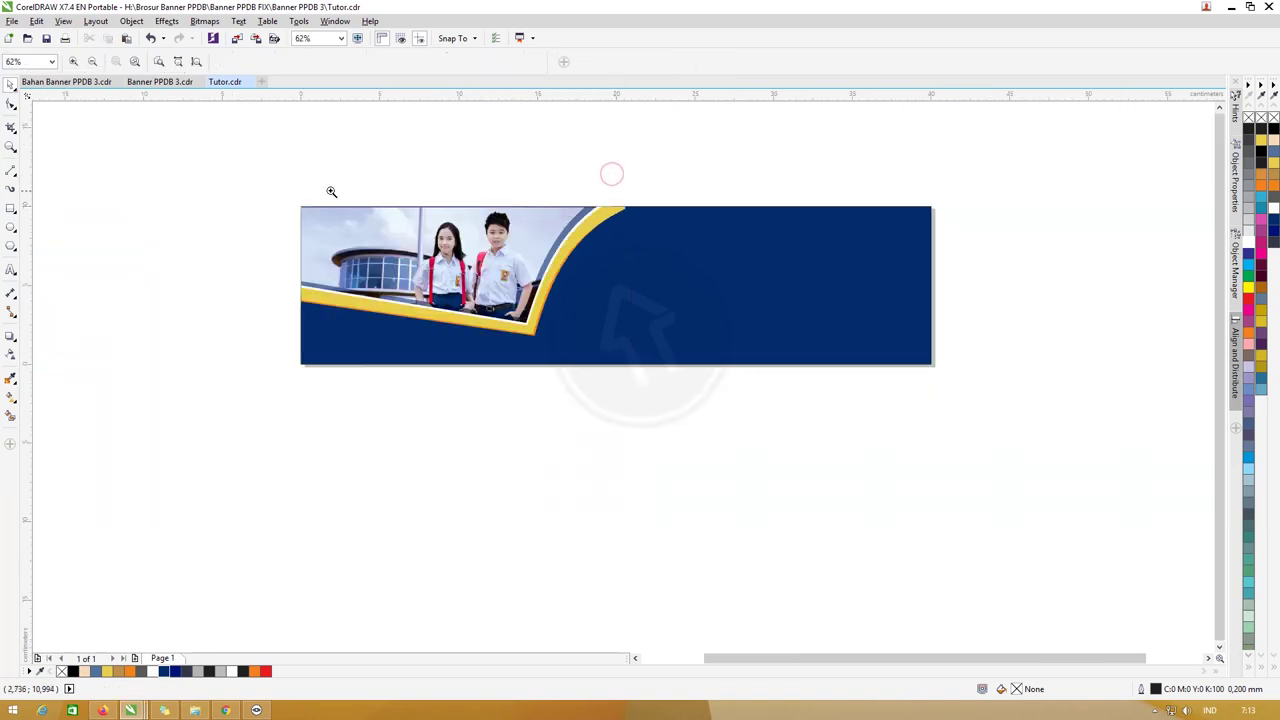
left_click_drag(256, 180, 1013, 401)
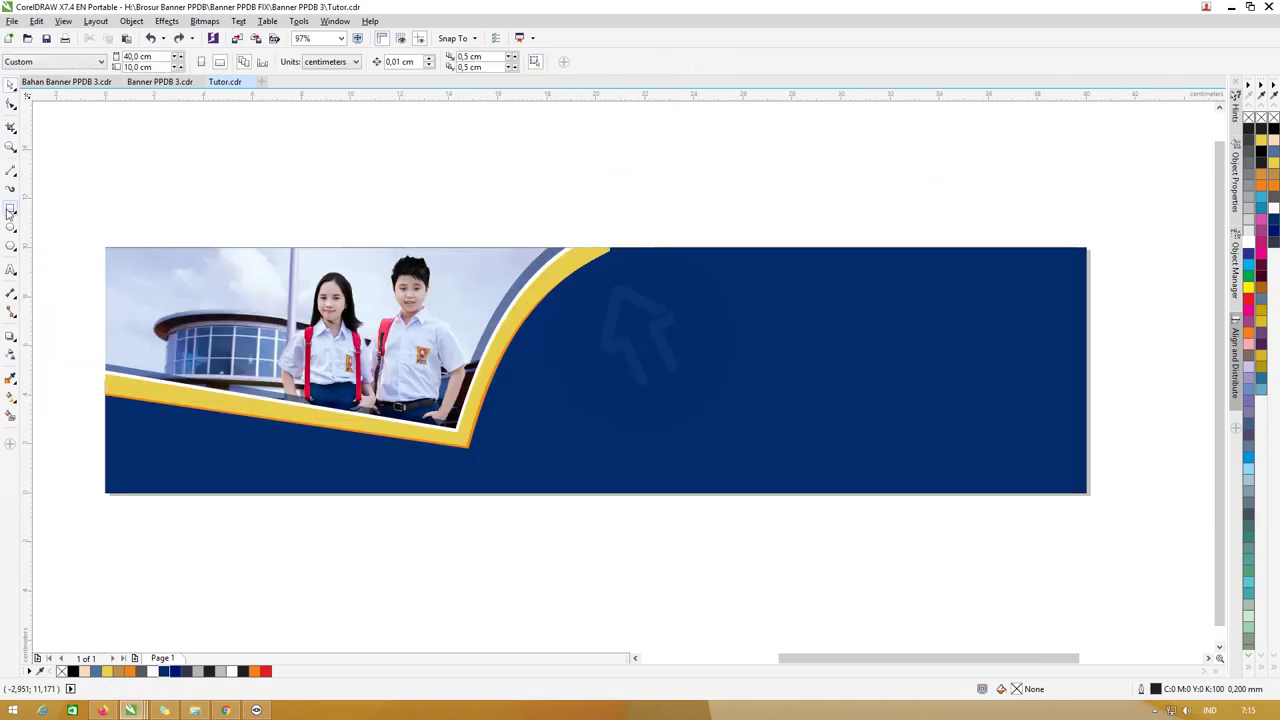
Draw a thin rectangle to the banner's bottom-right edge, fill it orange, and remove its outline
key("F6")
left_click_drag(1084, 462, 570, 495)
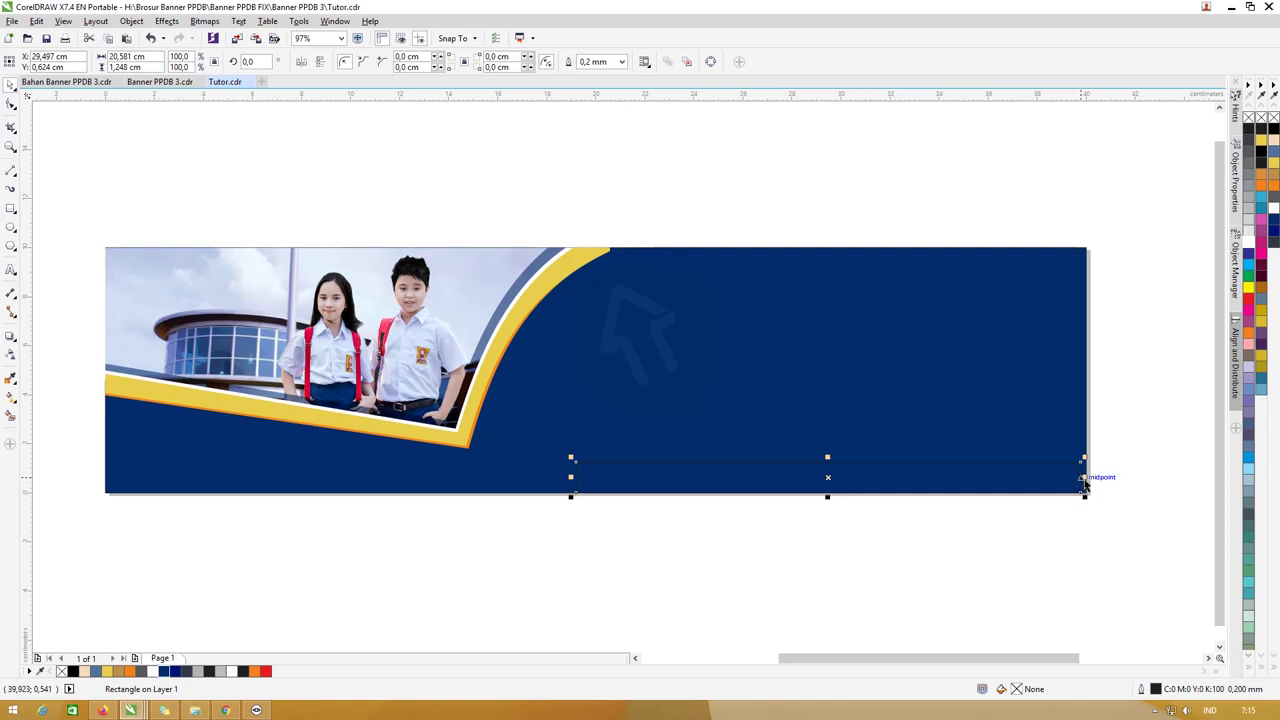
left_click_drag(1085, 478, 1090, 477)
left_click_drag(830, 459, 830, 466)
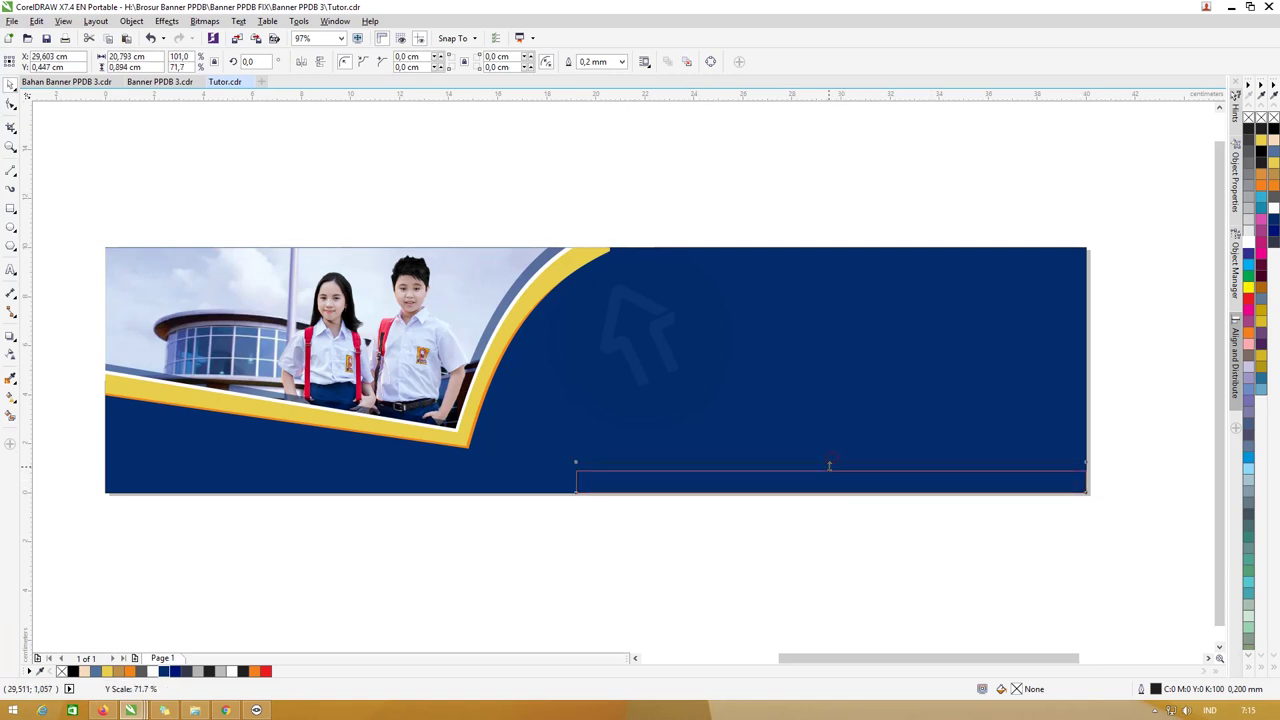
left_click(254, 671)
scroll(597, 492, "up", 3)
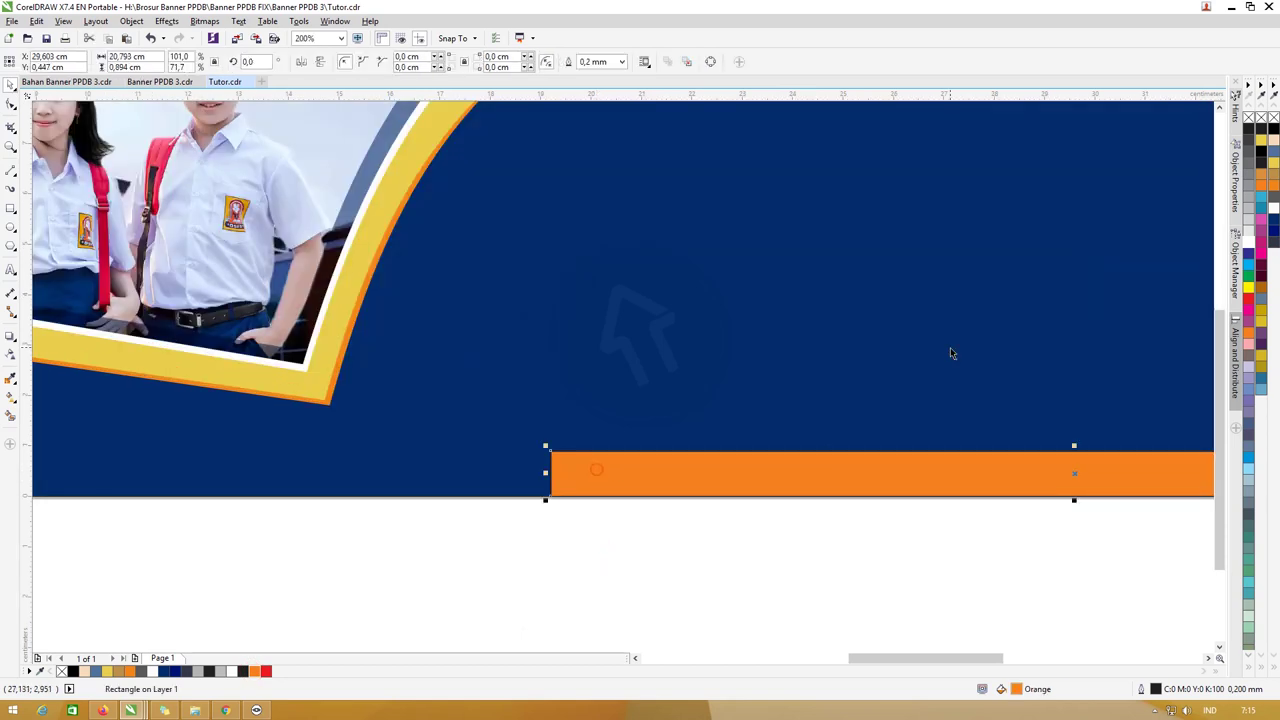
right_click(1248, 119)
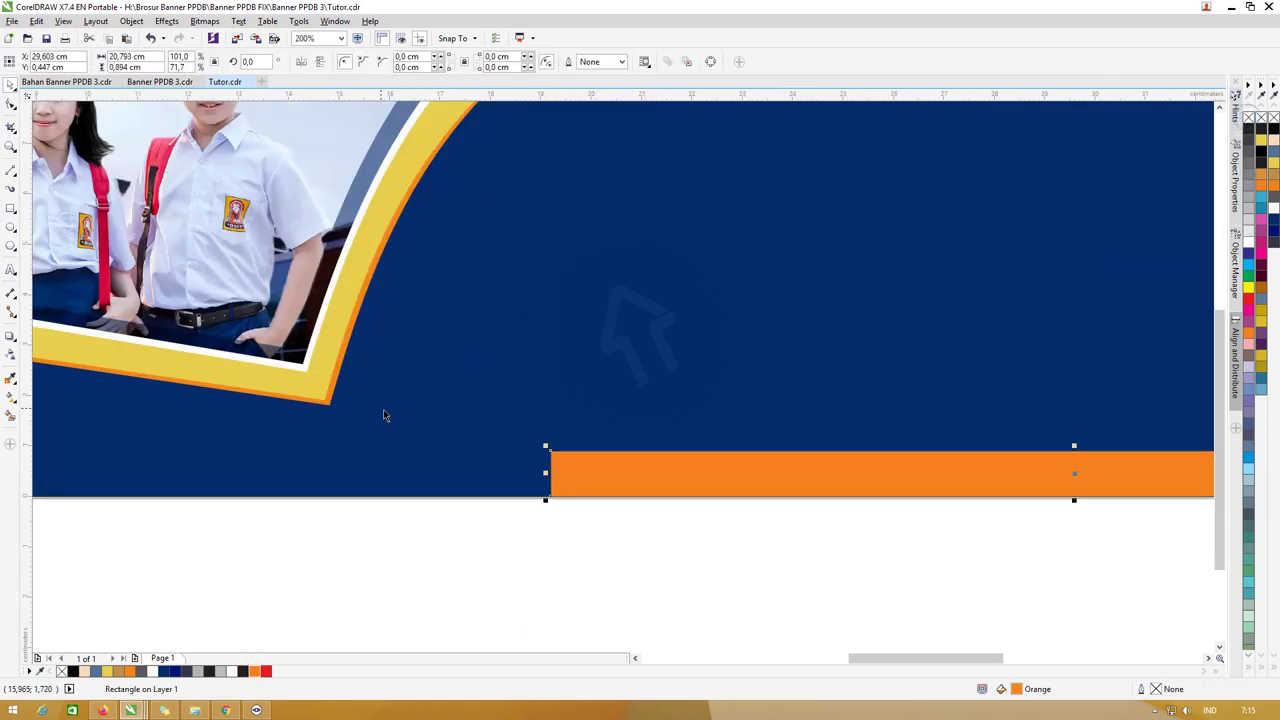
left_click(11, 103)
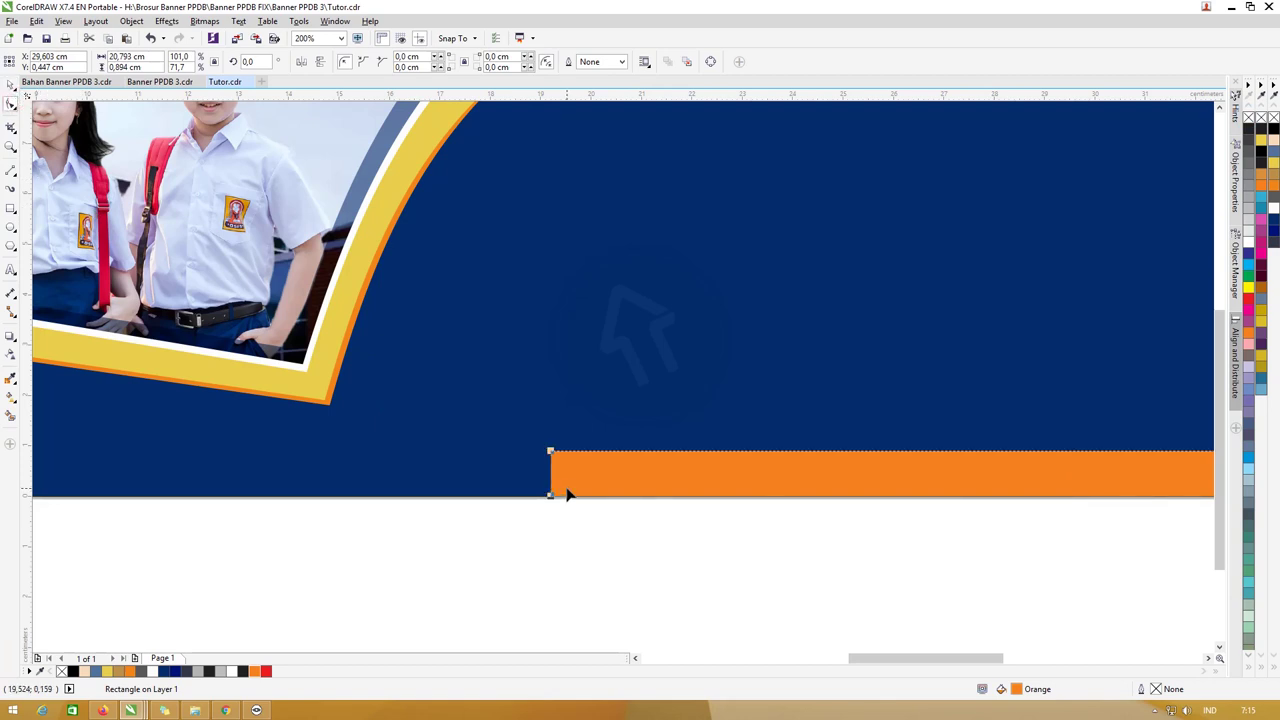
Convert the orange bar to curves and pull its bottom-left corner left into a wide rounded sweep
key("ctrl+q")
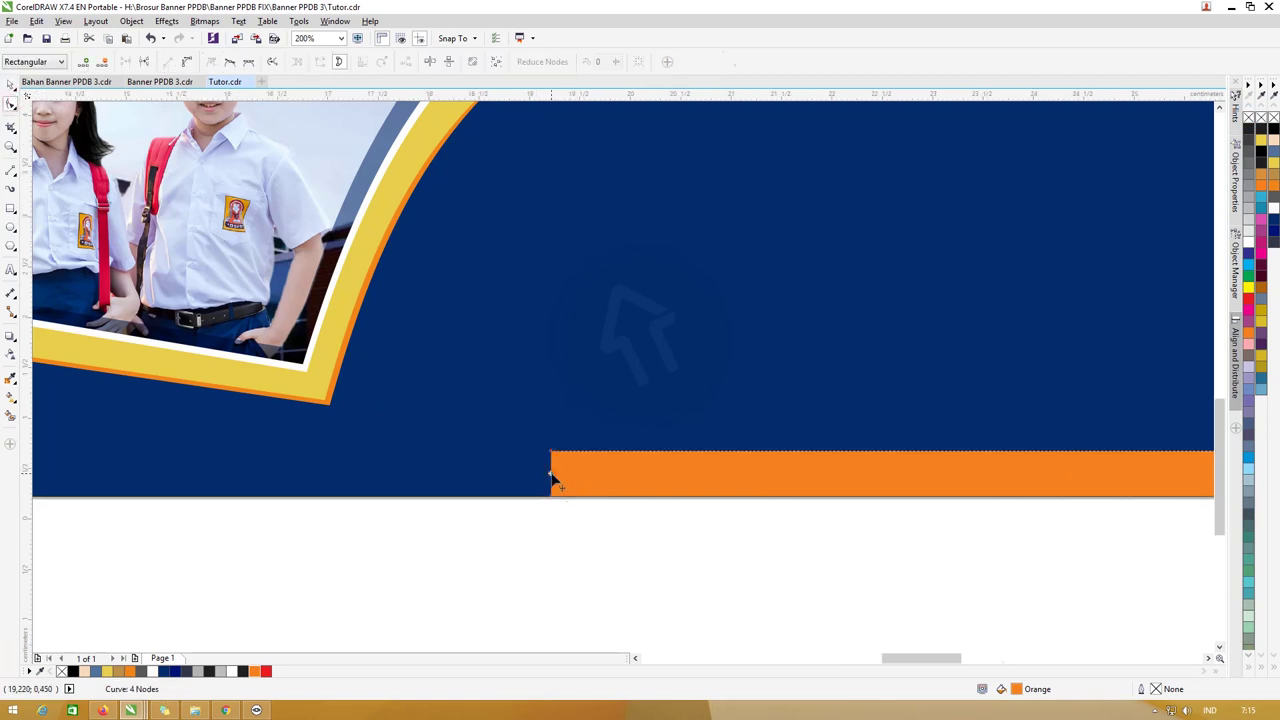
scroll(551, 477, "up", 2)
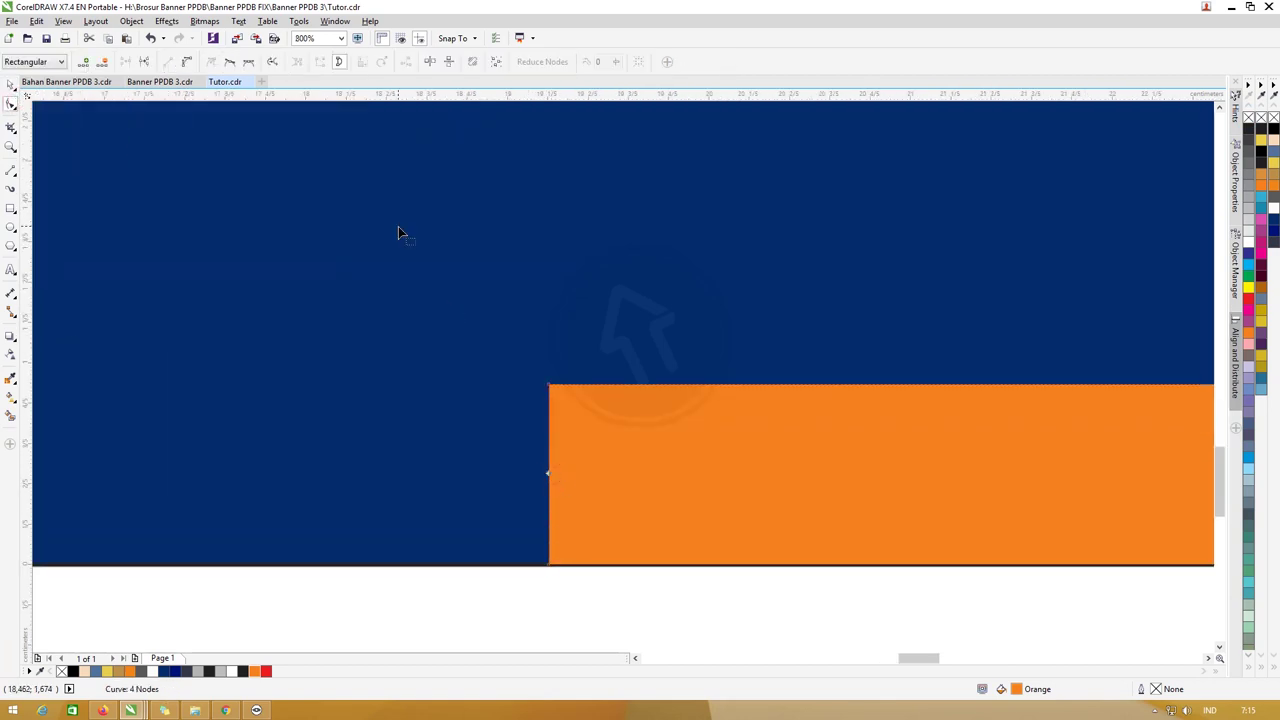
left_click(551, 572)
left_click_drag(551, 572, 443, 566)
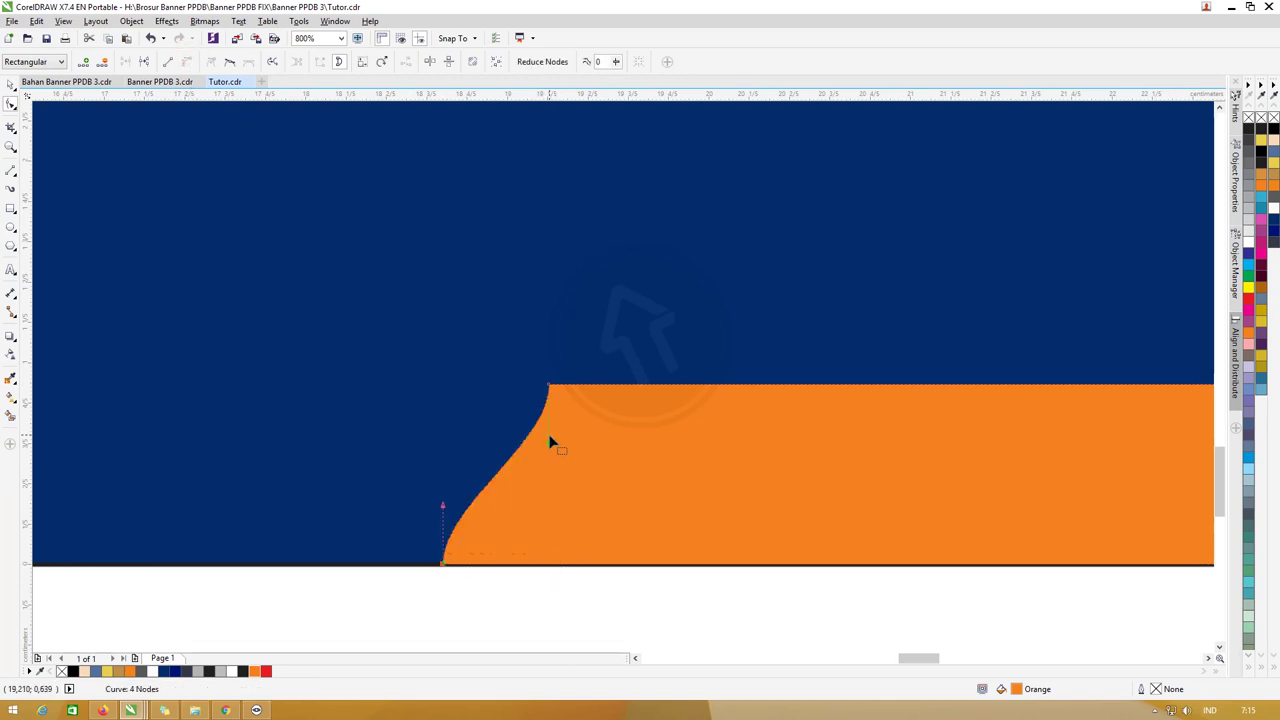
left_click_drag(548, 449, 469, 428)
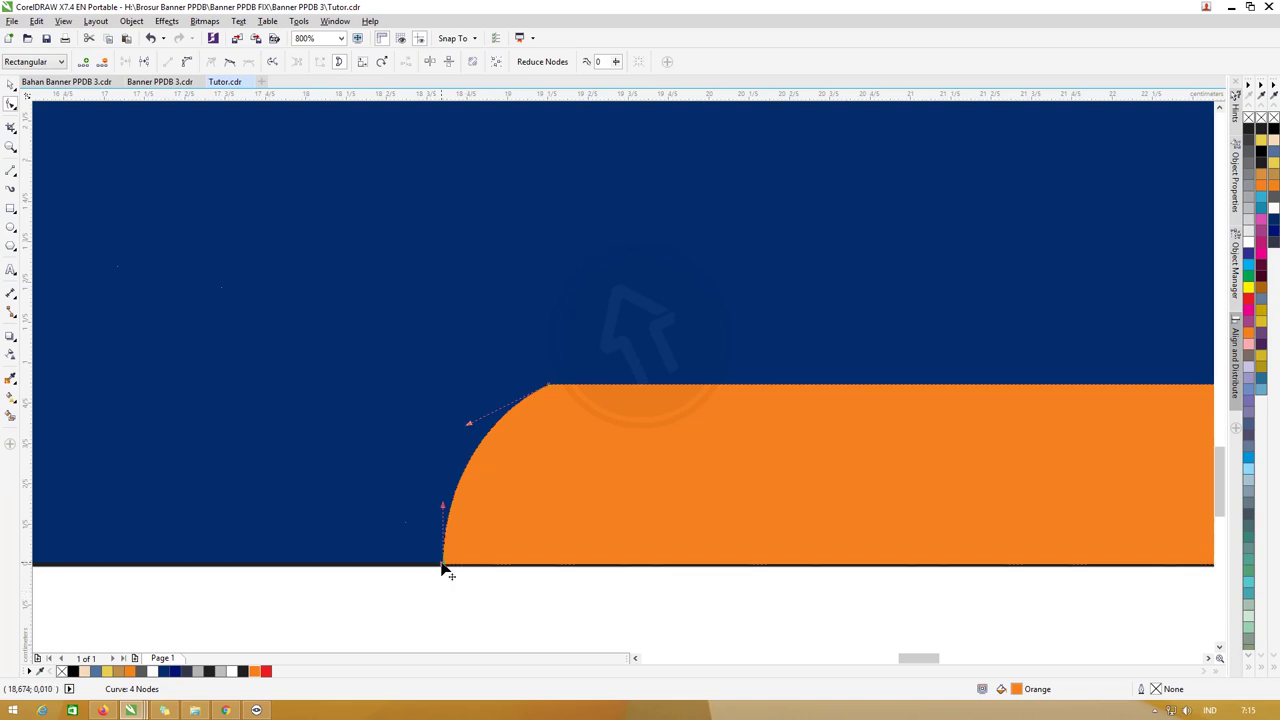
left_click_drag(443, 566, 405, 565)
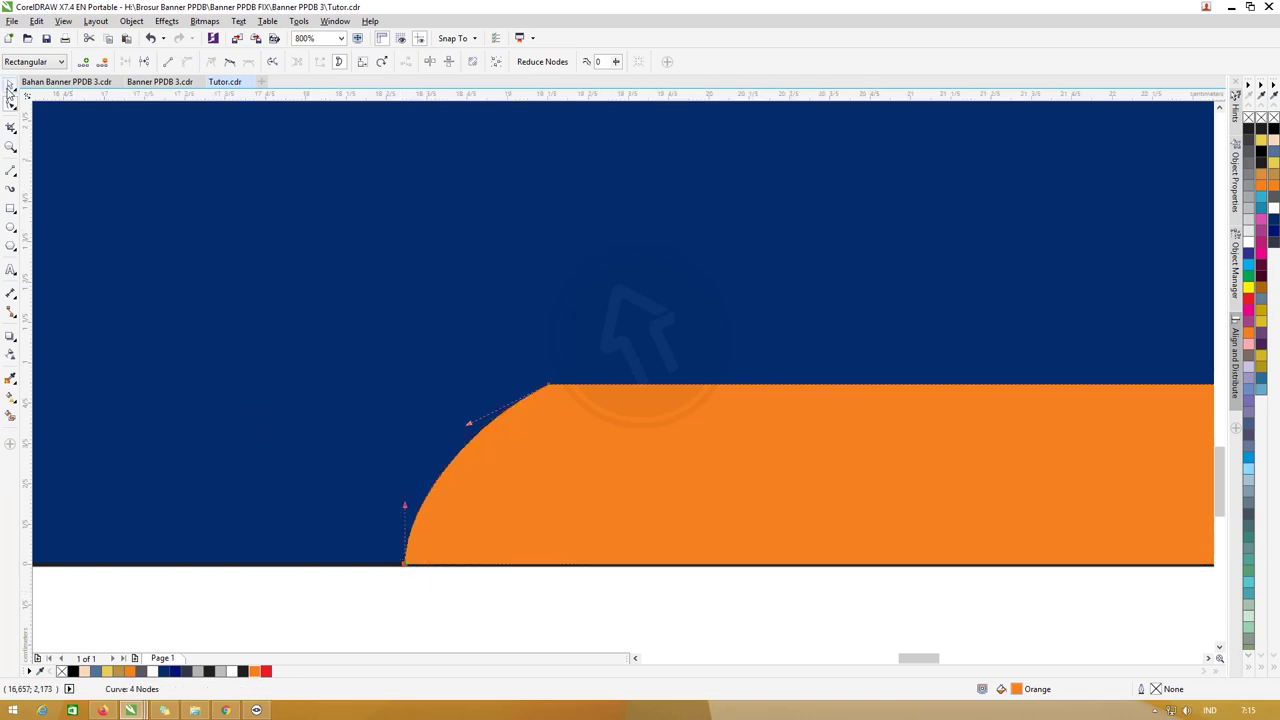
left_click(10, 90)
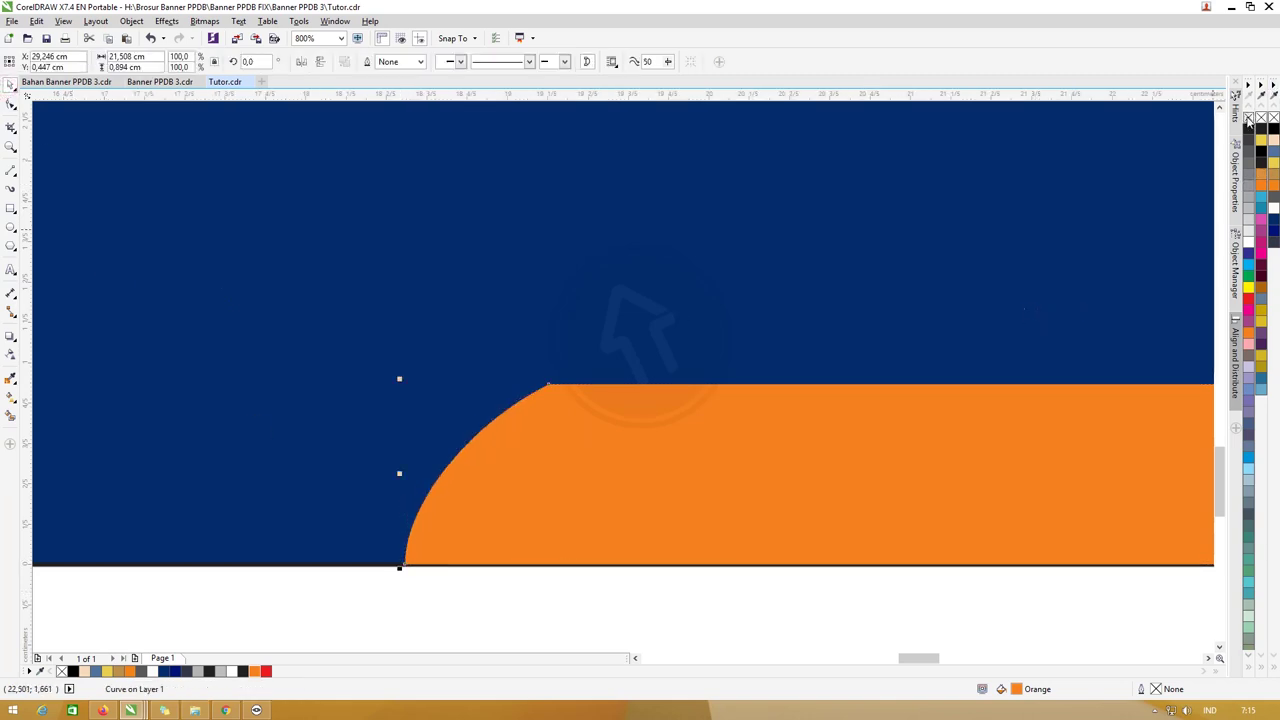
scroll(378, 612, "down", 2)
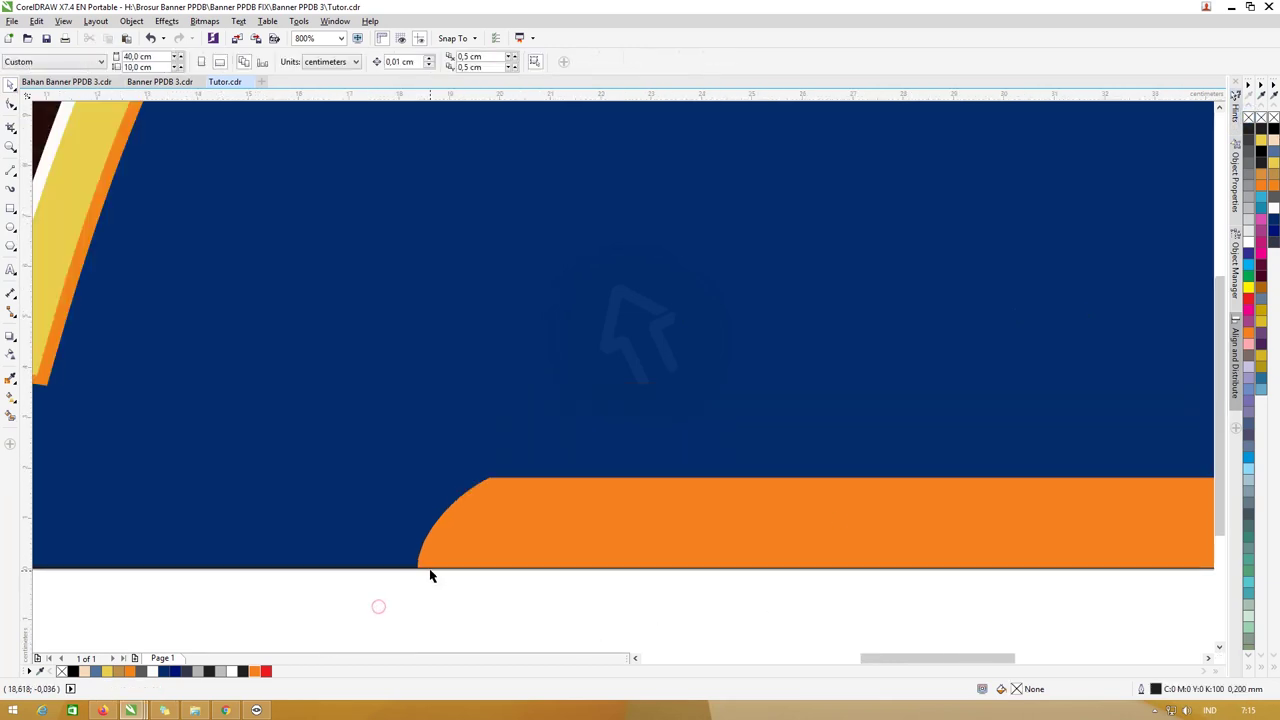
left_click(390, 500)
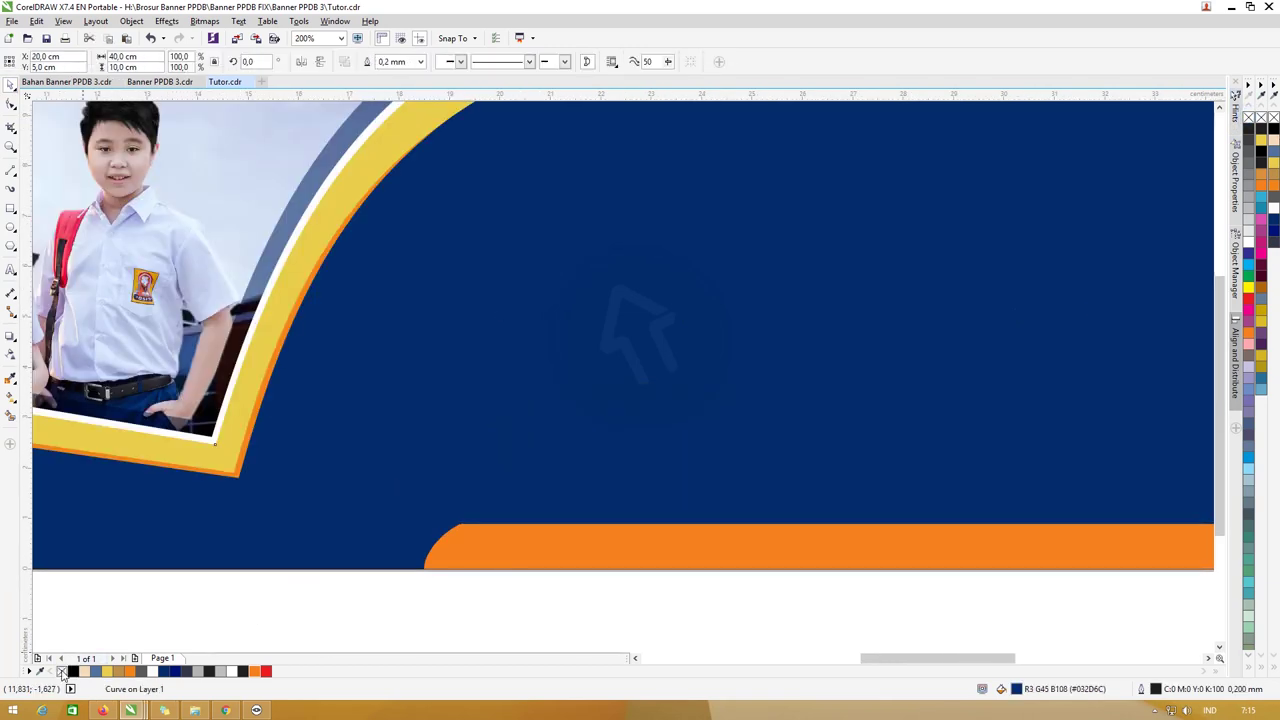
Remove the navy background's outline and select the orange bar
right_click(62, 673)
left_click(514, 543)
scroll(523, 529, "down", 1)
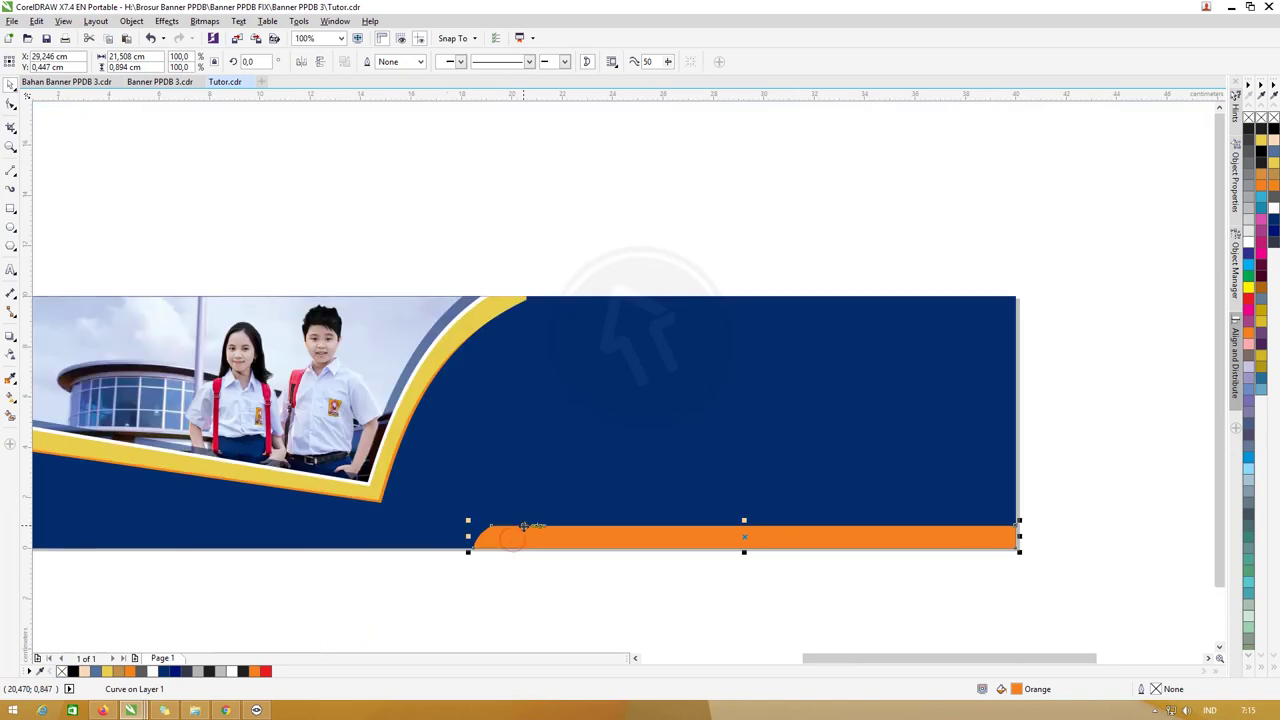
scroll(519, 538, "up", 1)
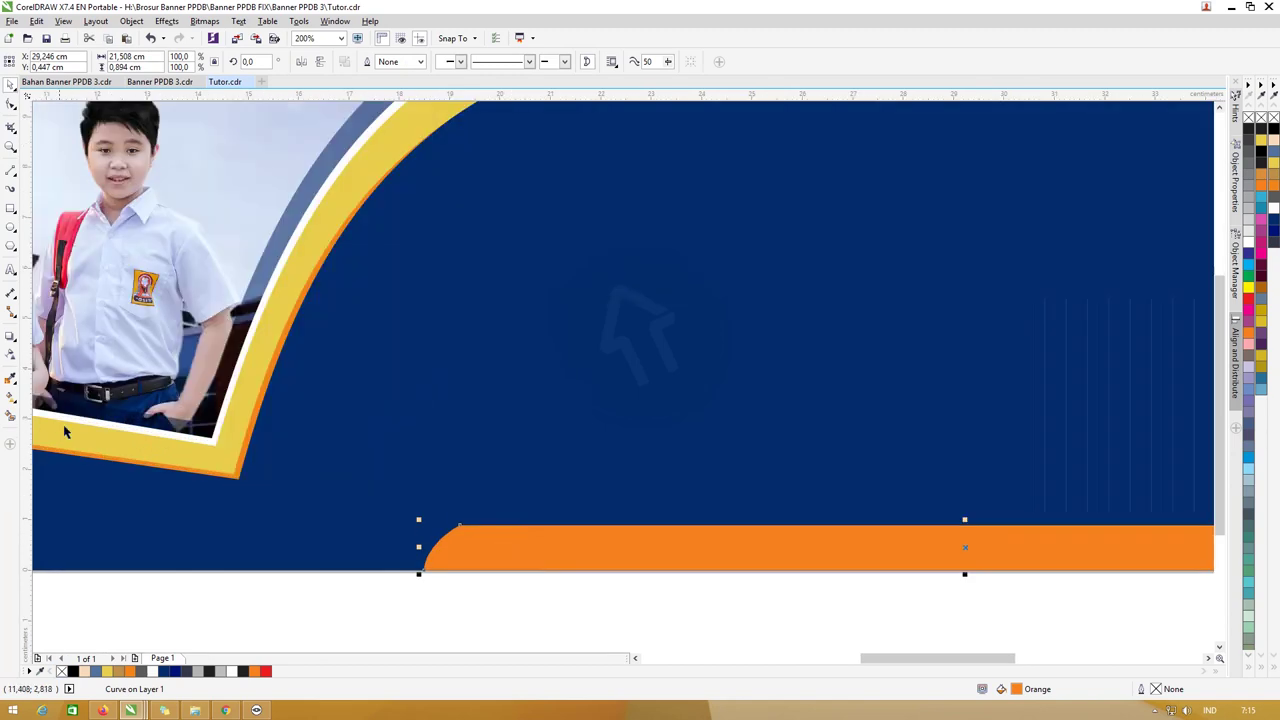
Add a white outside contour around the orange bar and break it into separate shapes
left_click(10, 343)
left_click(10, 343)
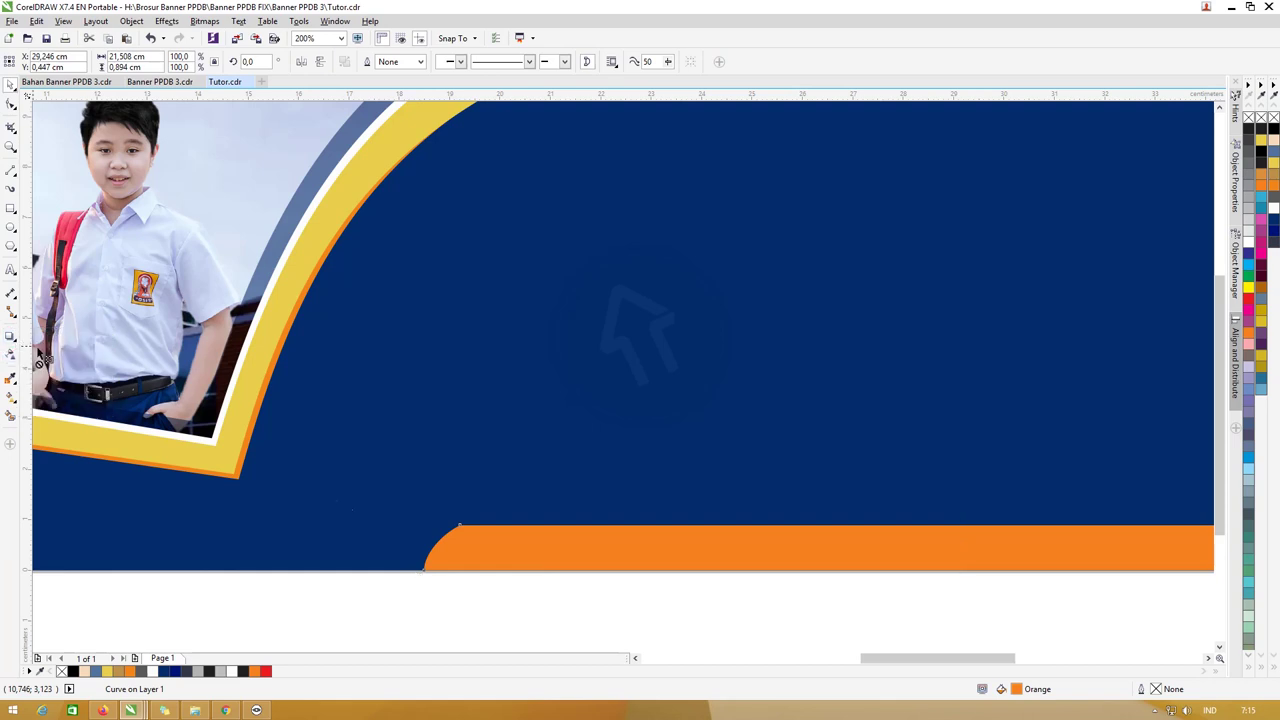
left_click(457, 540)
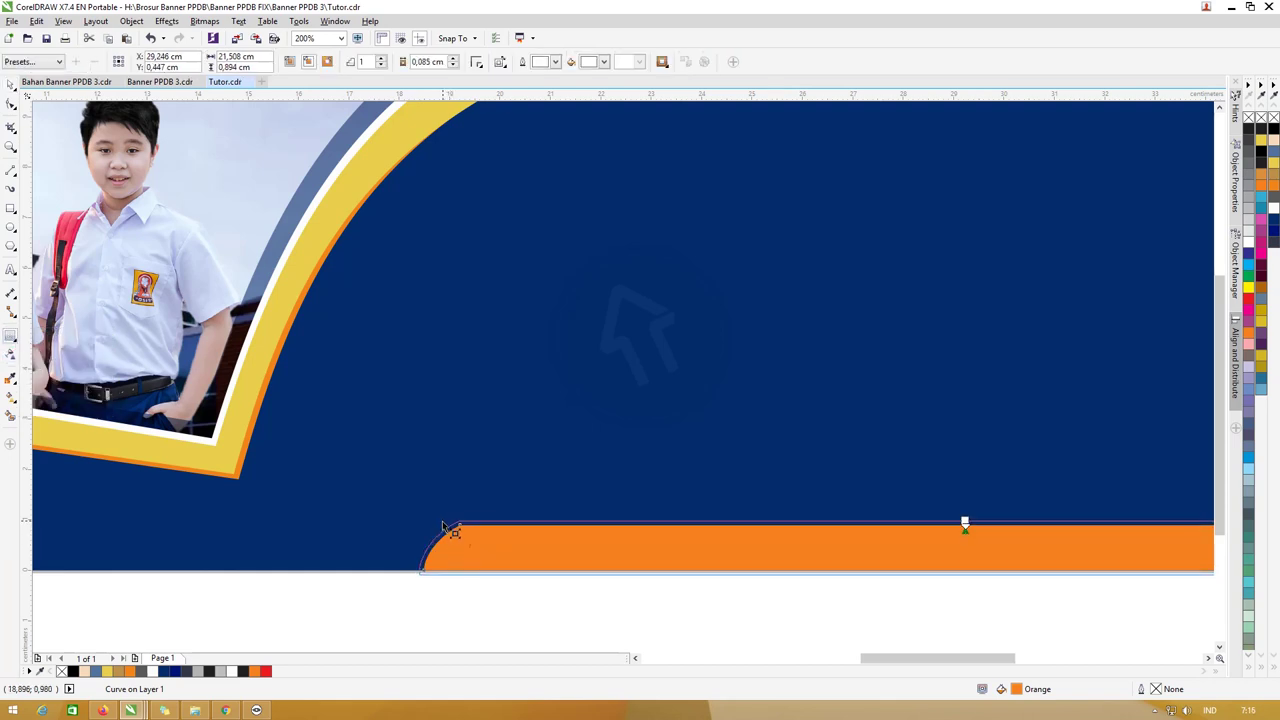
left_click_drag(443, 524, 443, 524)
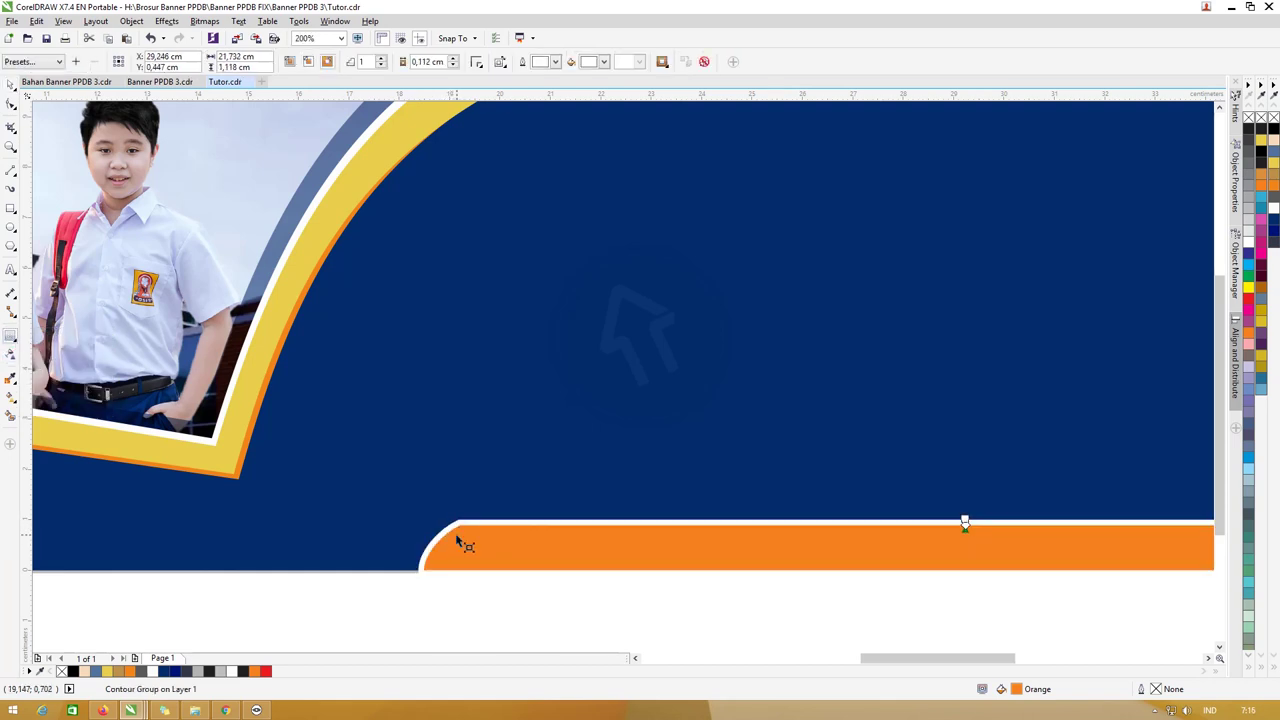
right_click(457, 540)
left_click(533, 553)
key("ctrl+k")
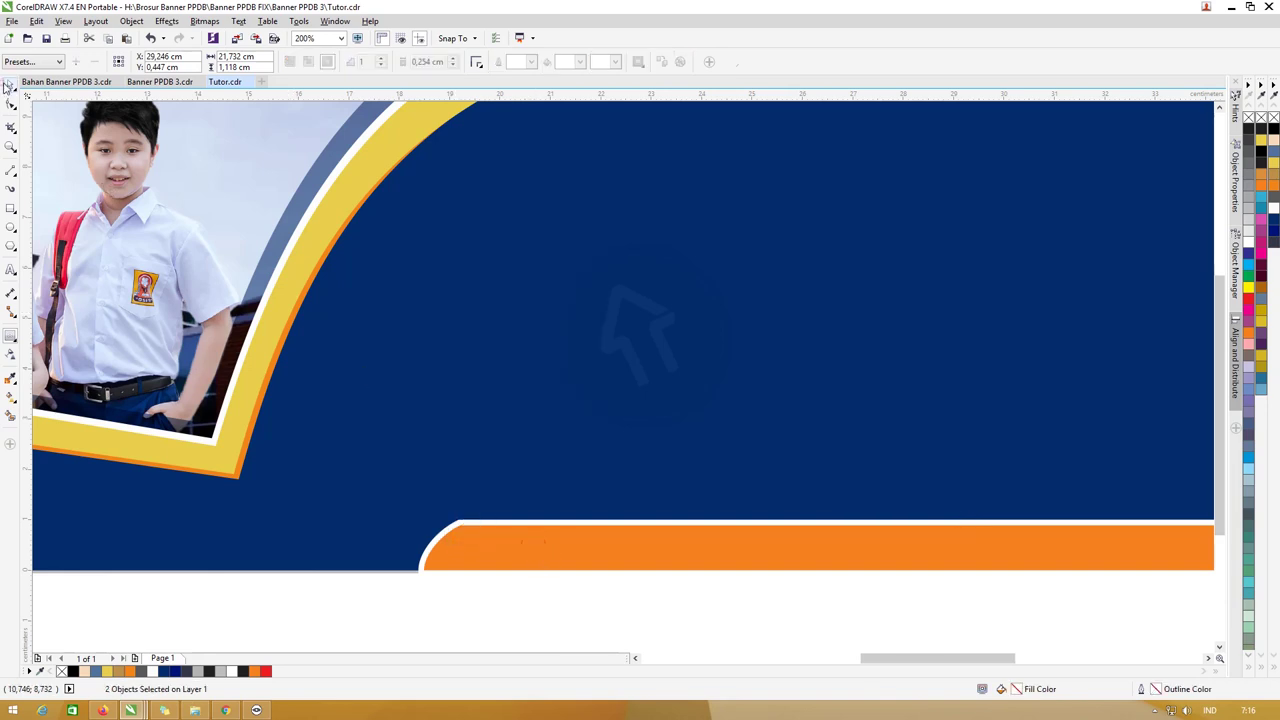
Nudge the orange bar down so the white band above it widens
left_click(409, 606)
left_click(490, 555)
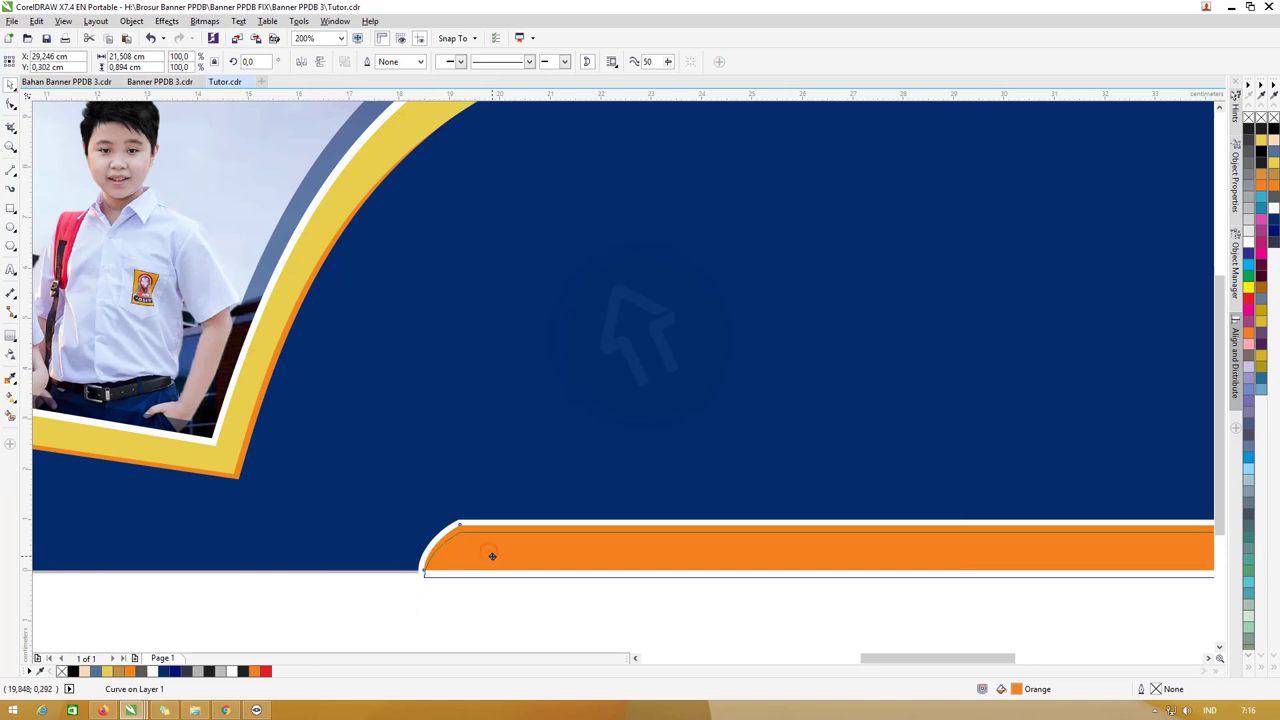
left_click_drag(492, 556, 497, 546)
left_click(487, 523, "shift")
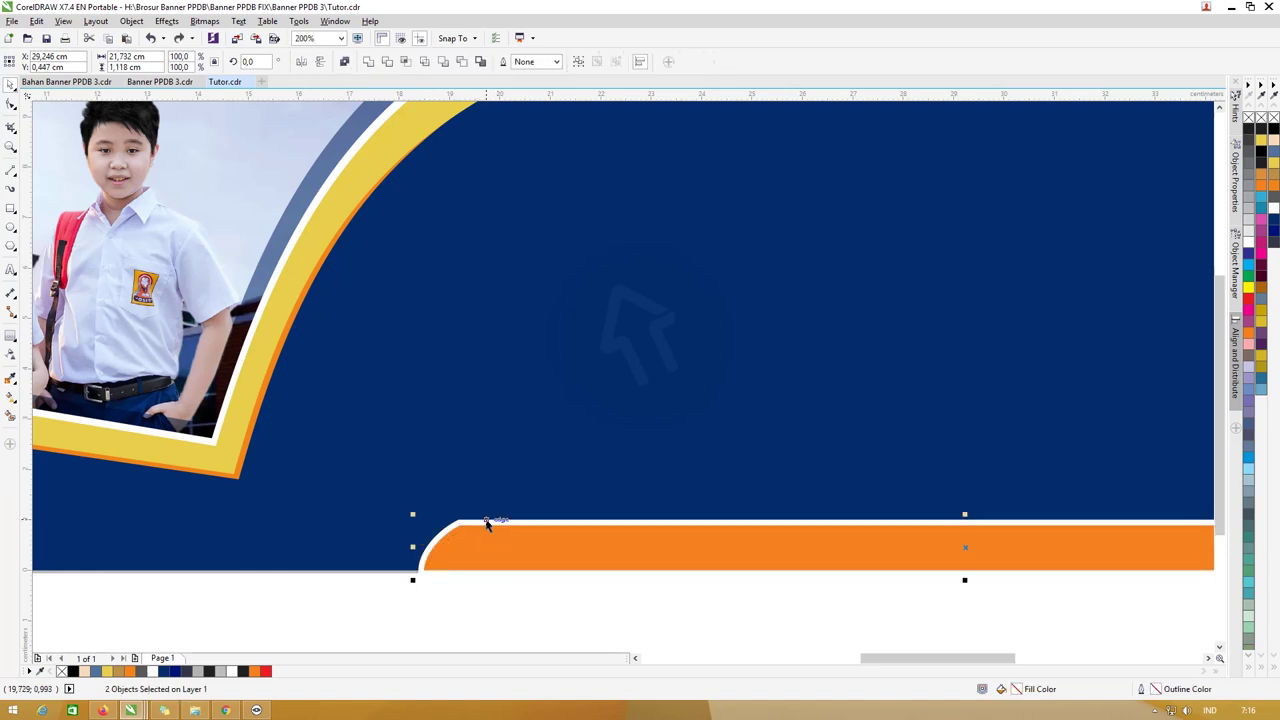
key("ctrl+z")
key("ctrl+z")
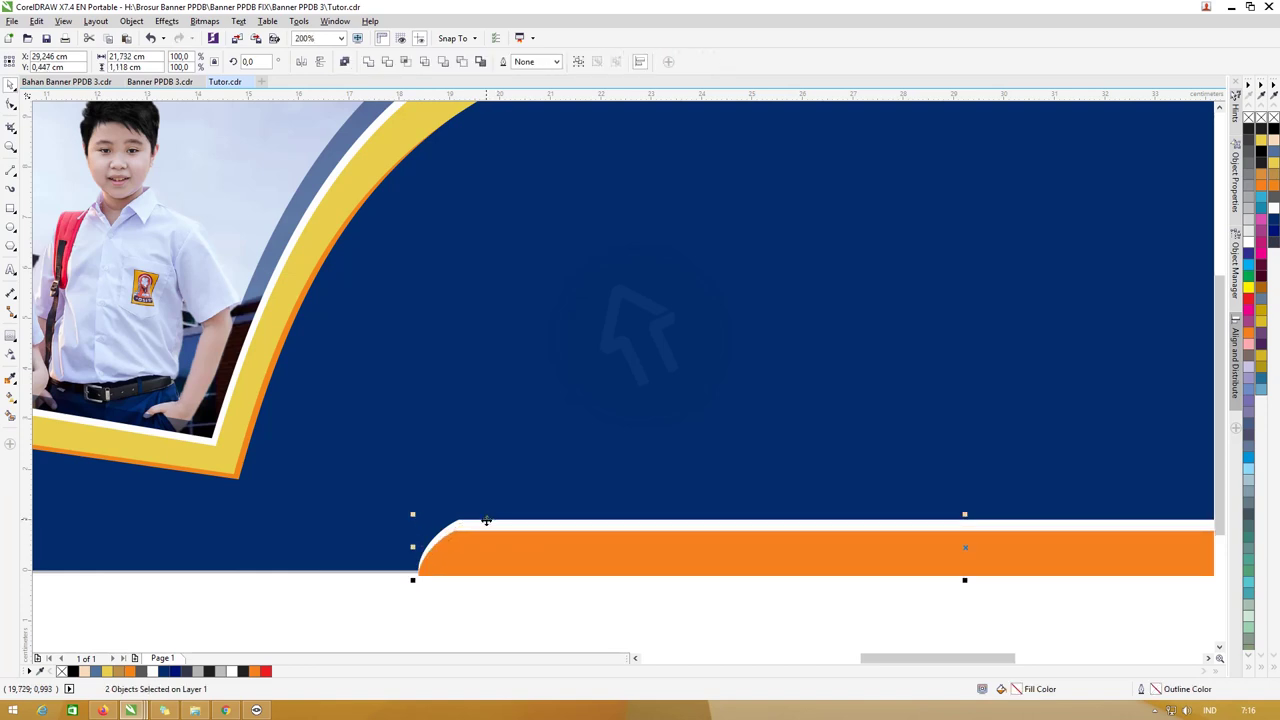
Marquee-select the orange bar with its white outline and group them
left_click(504, 595)
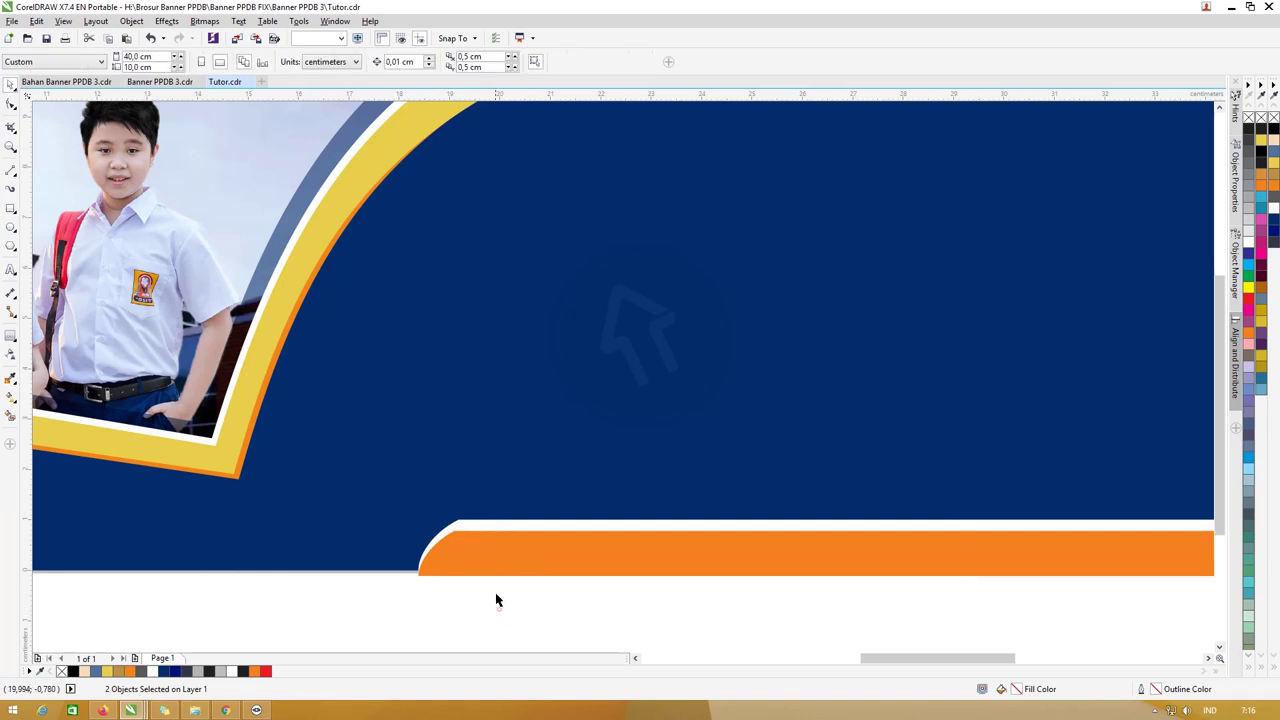
left_click(491, 545)
left_click(489, 521, "shift")
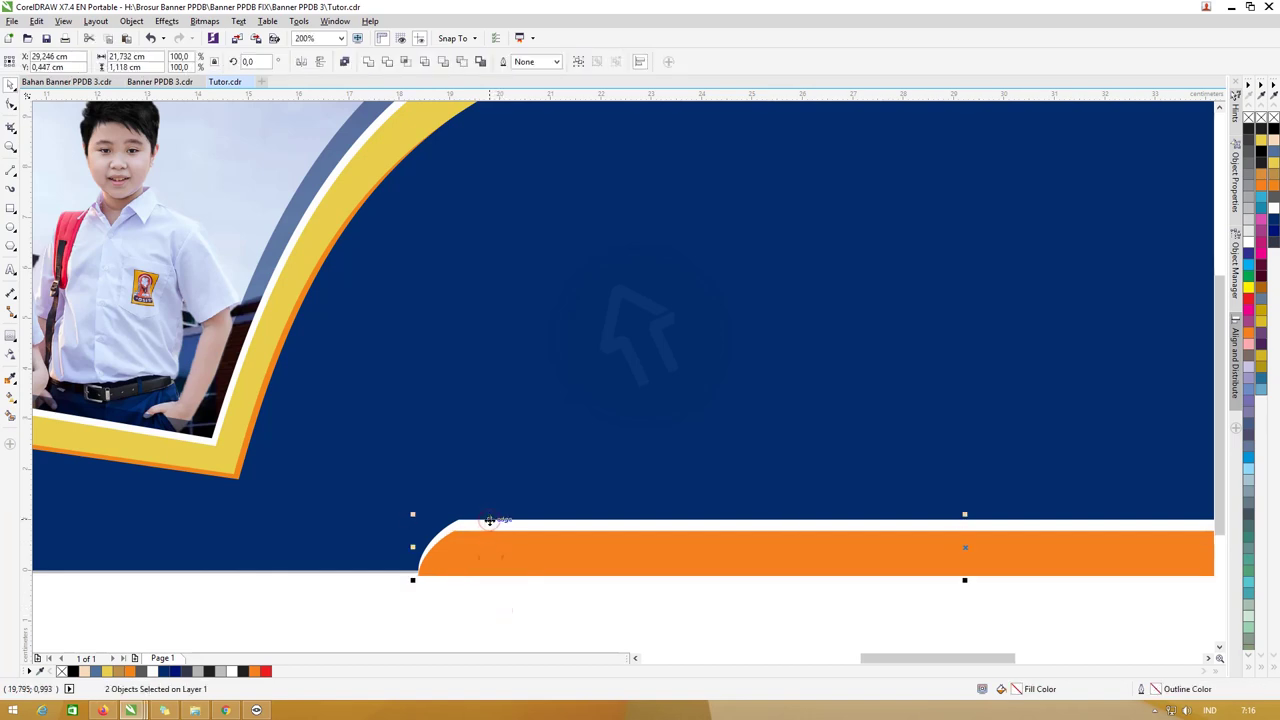
left_click(470, 604)
left_click(466, 521)
left_click(480, 550, "shift")
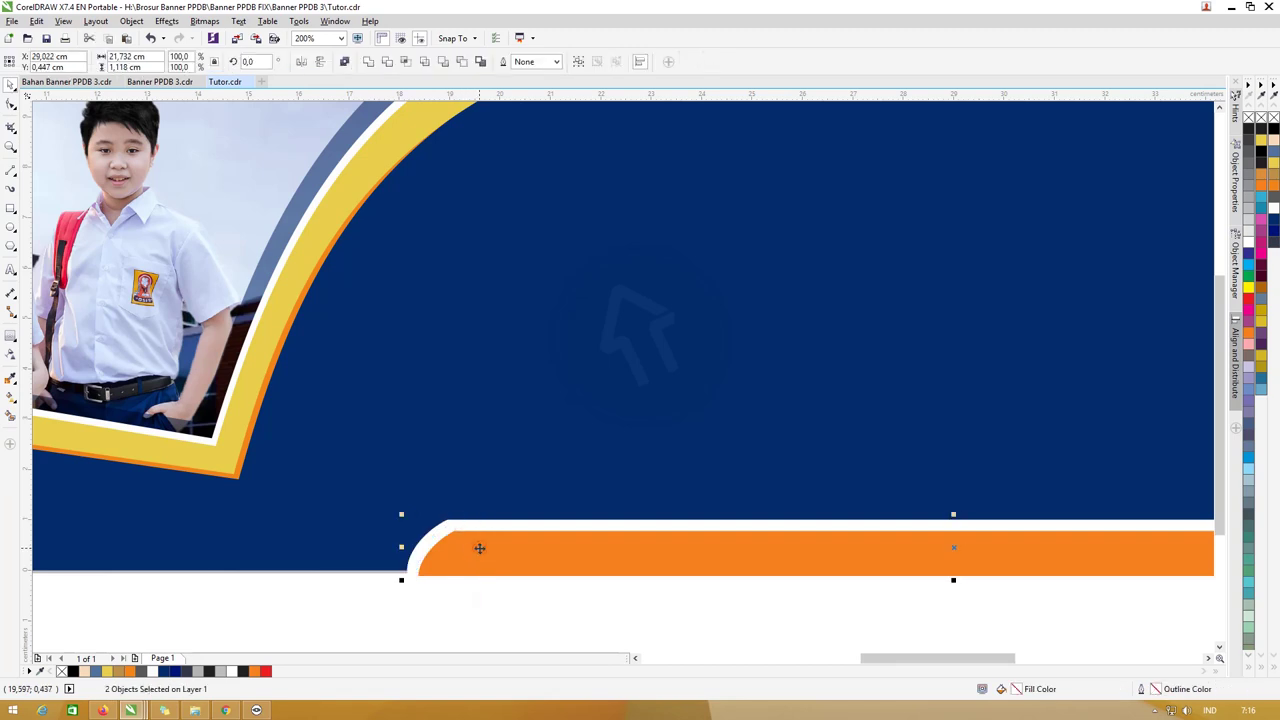
left_click(481, 600)
scroll(508, 592, "down", 1)
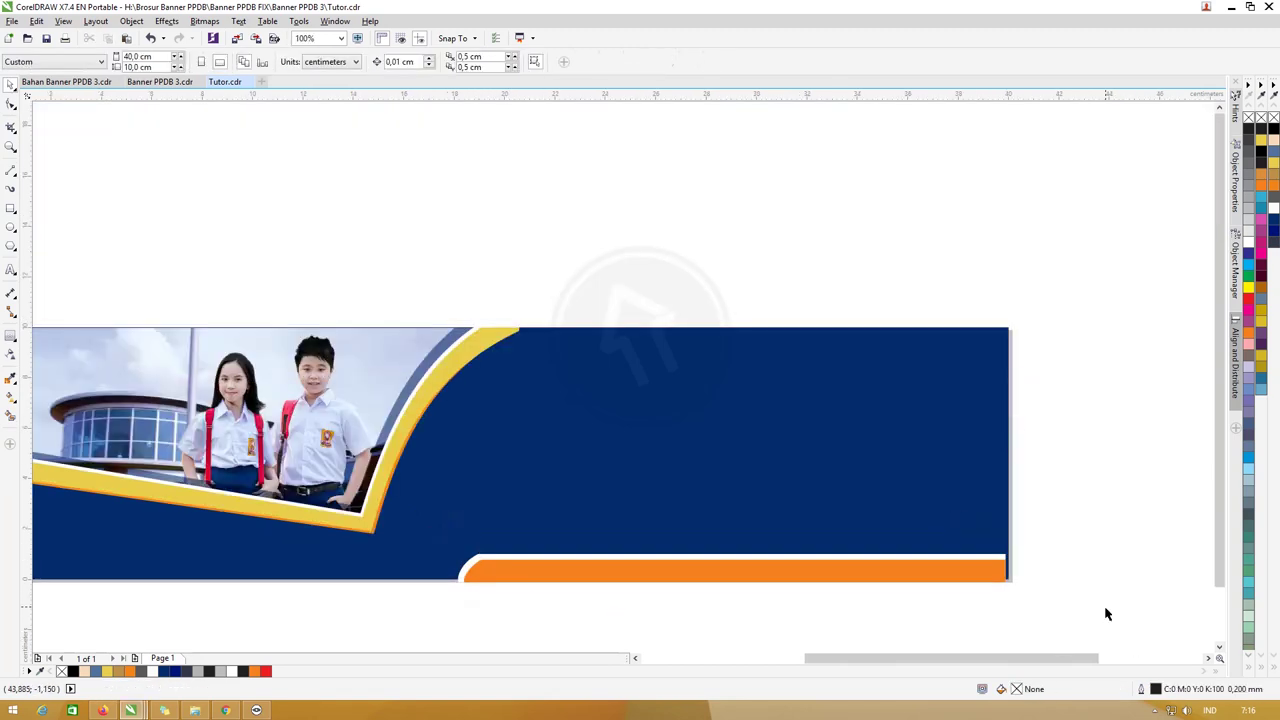
left_click_drag(1073, 607, 423, 530)
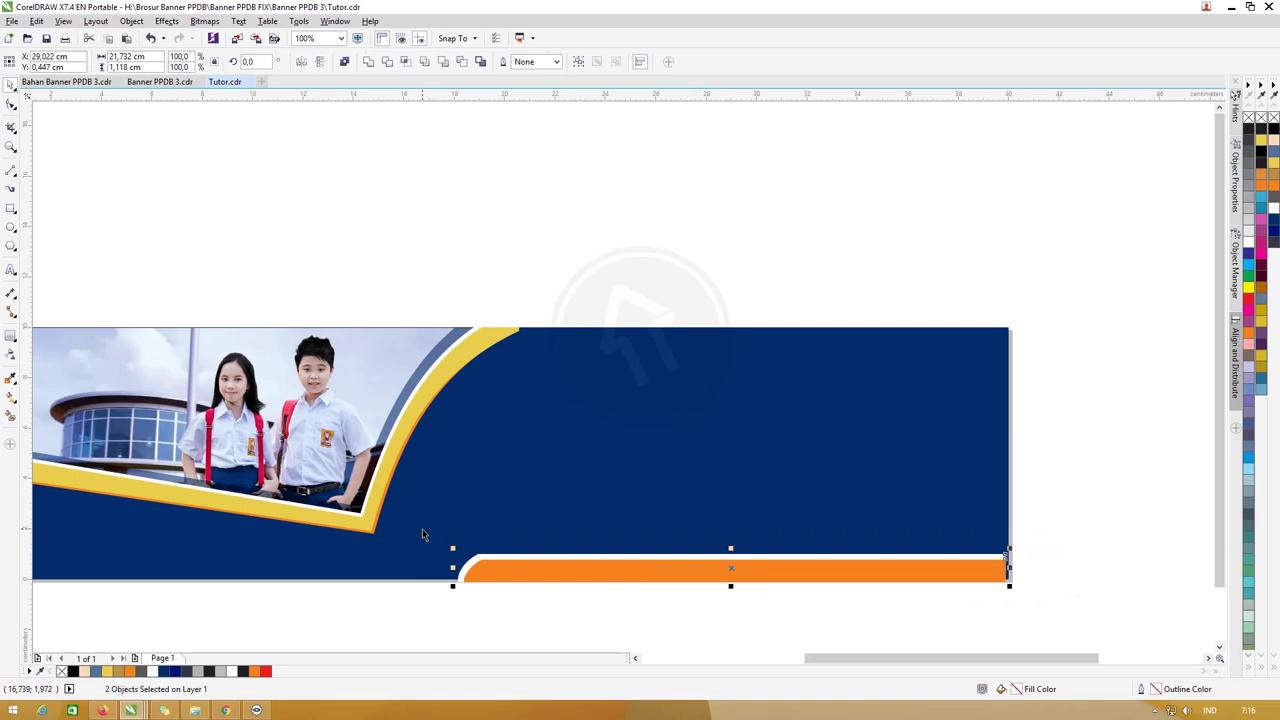
left_click(521, 520)
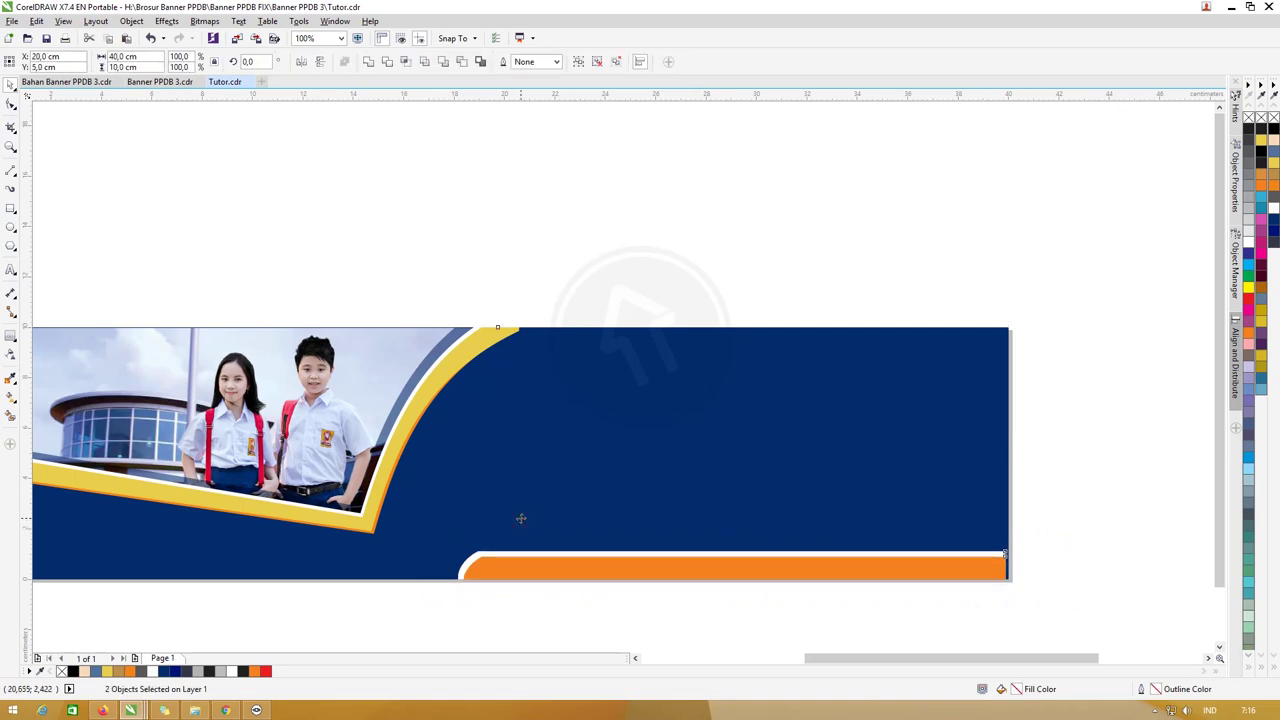
left_click(515, 577)
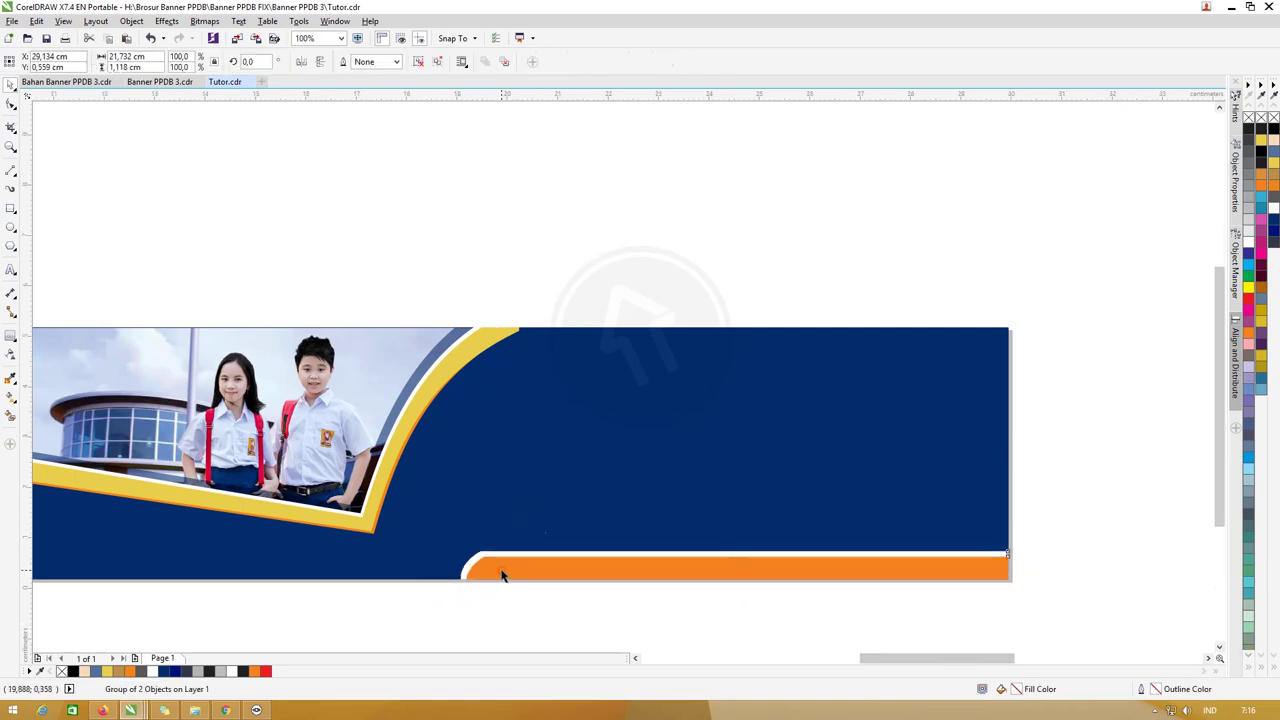
Ungroup all objects, then scale the white outline shape up very slightly
scroll(502, 575, "up", 2)
right_click(494, 557)
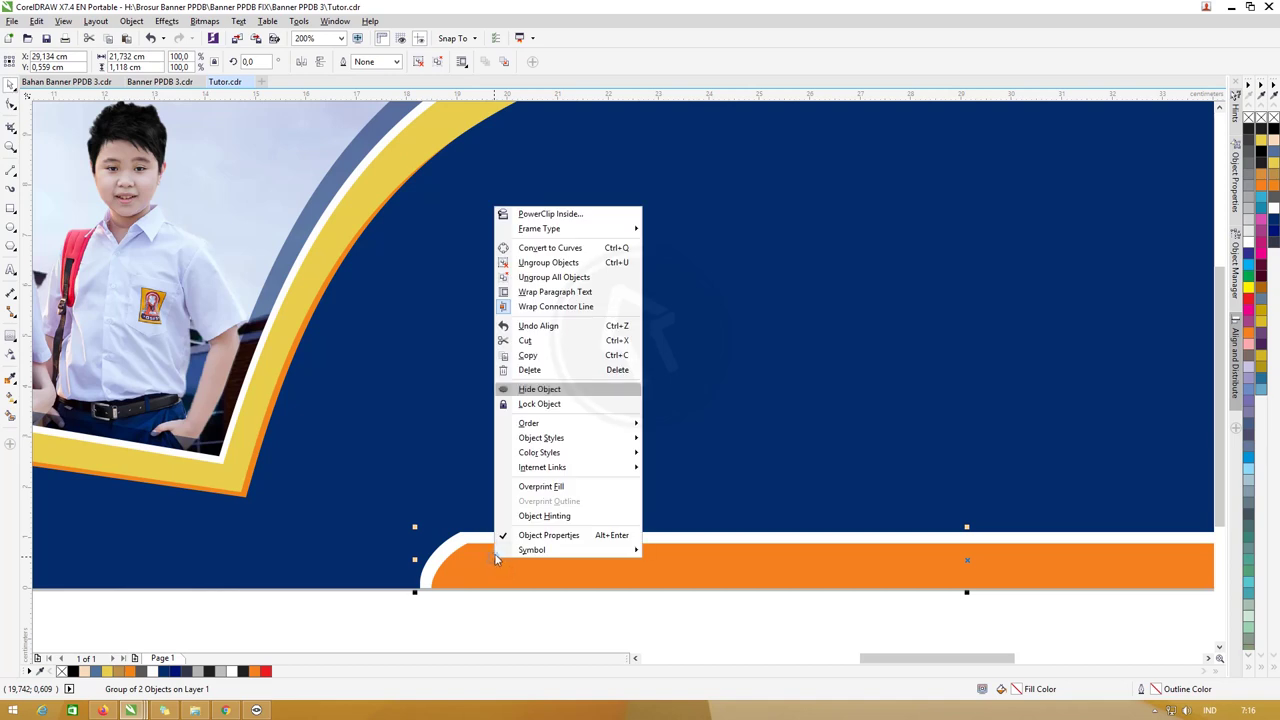
left_click(530, 278)
left_click(506, 628)
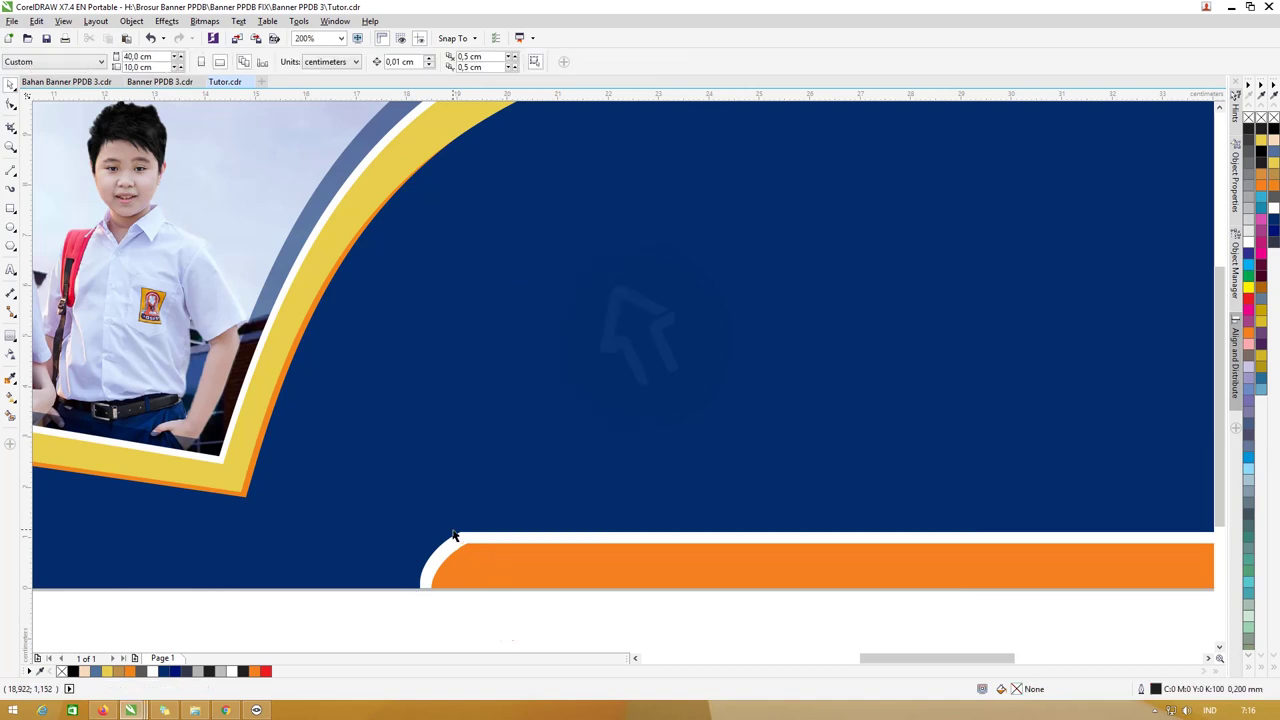
left_click(454, 538)
left_click_drag(415, 525, 413, 528)
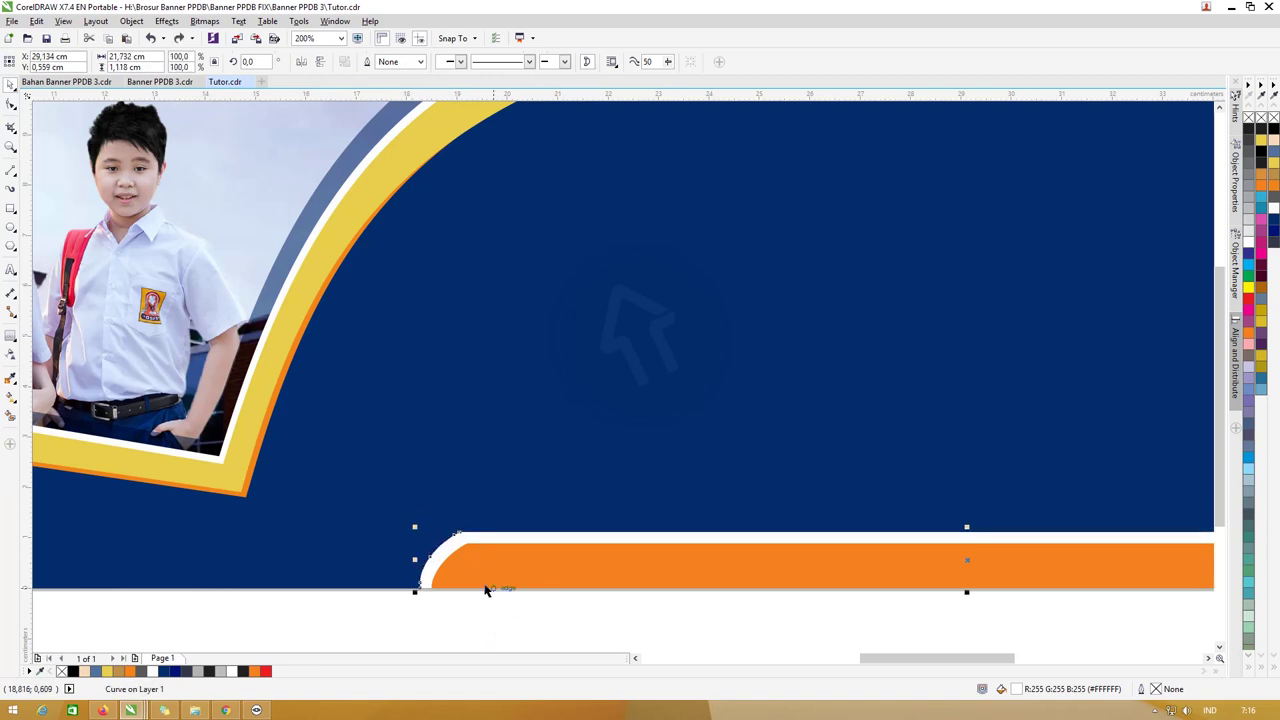
left_click(571, 625)
scroll(600, 595, "down", 2)
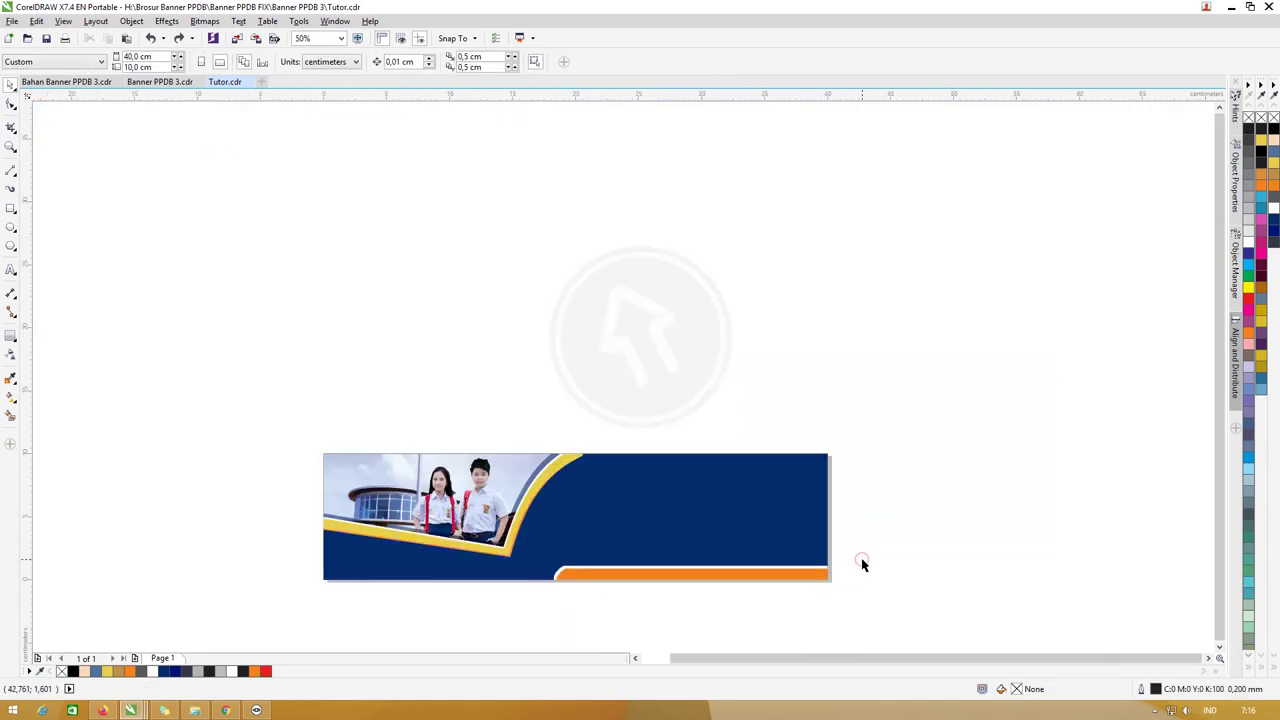
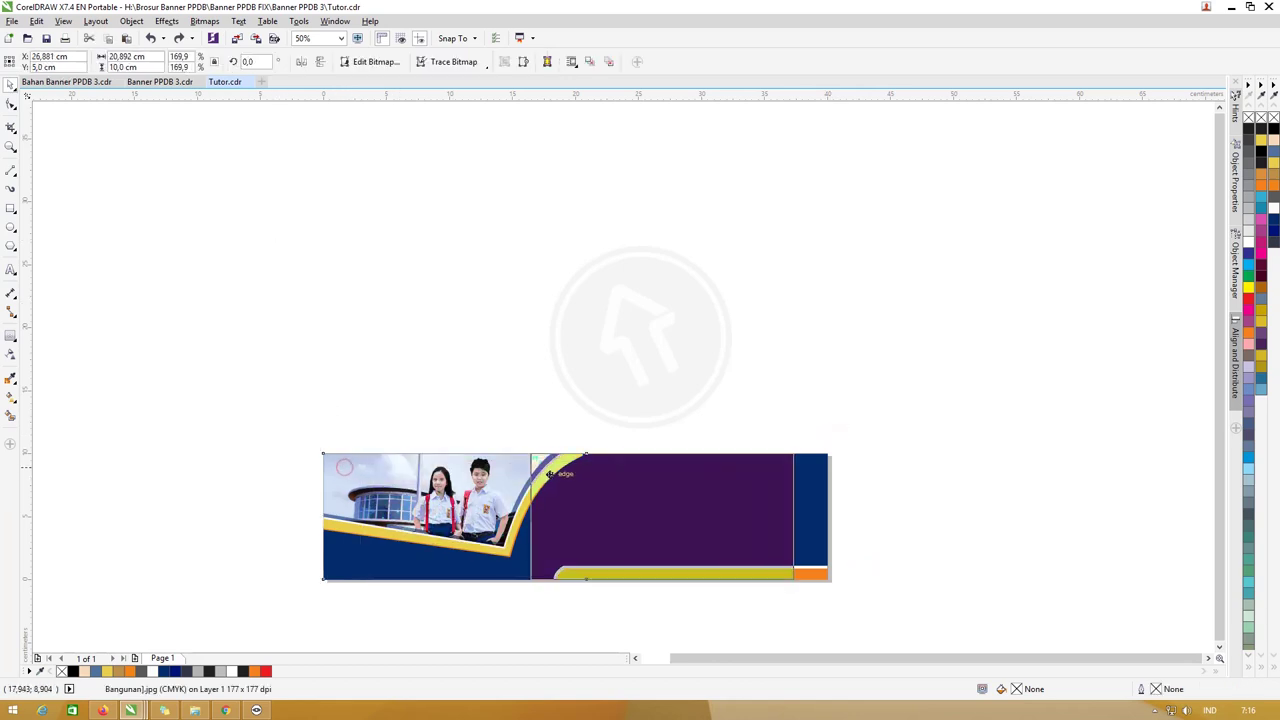
Move Bangunan.jpg into the banner's right half, butting against the navy curved panel
left_click_drag(348, 474, 556, 472)
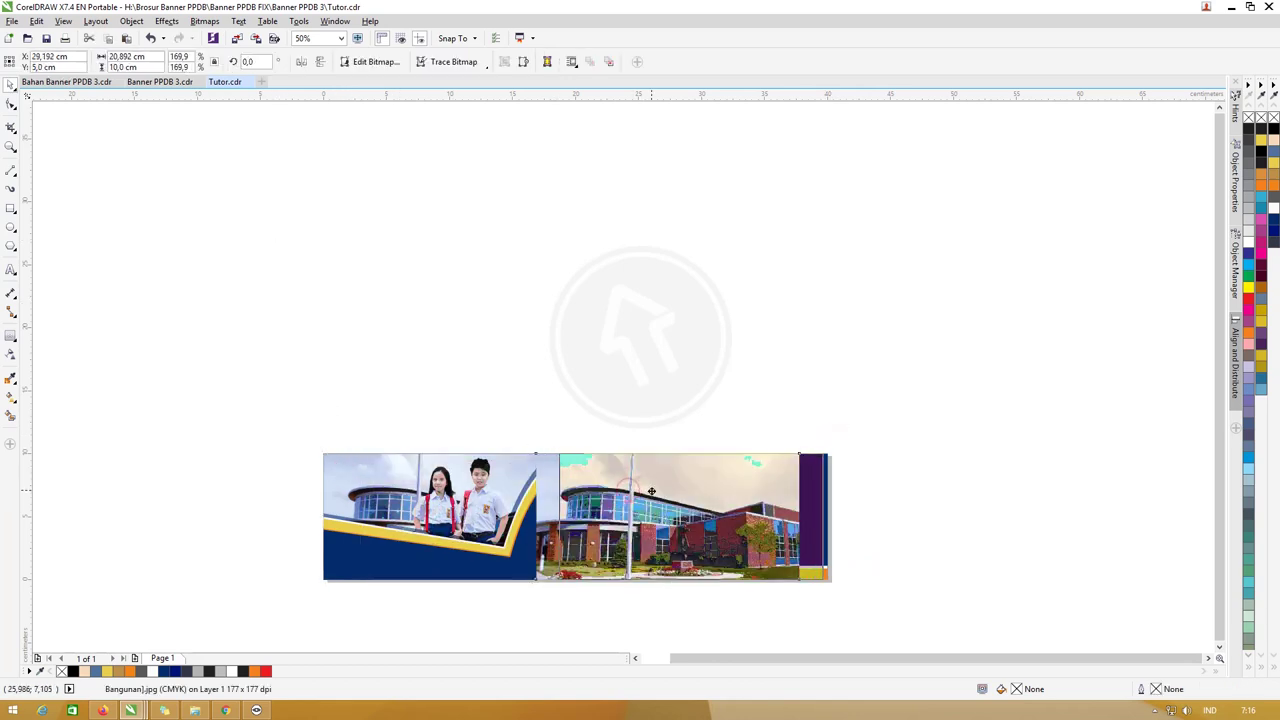
left_click_drag(626, 490, 652, 490)
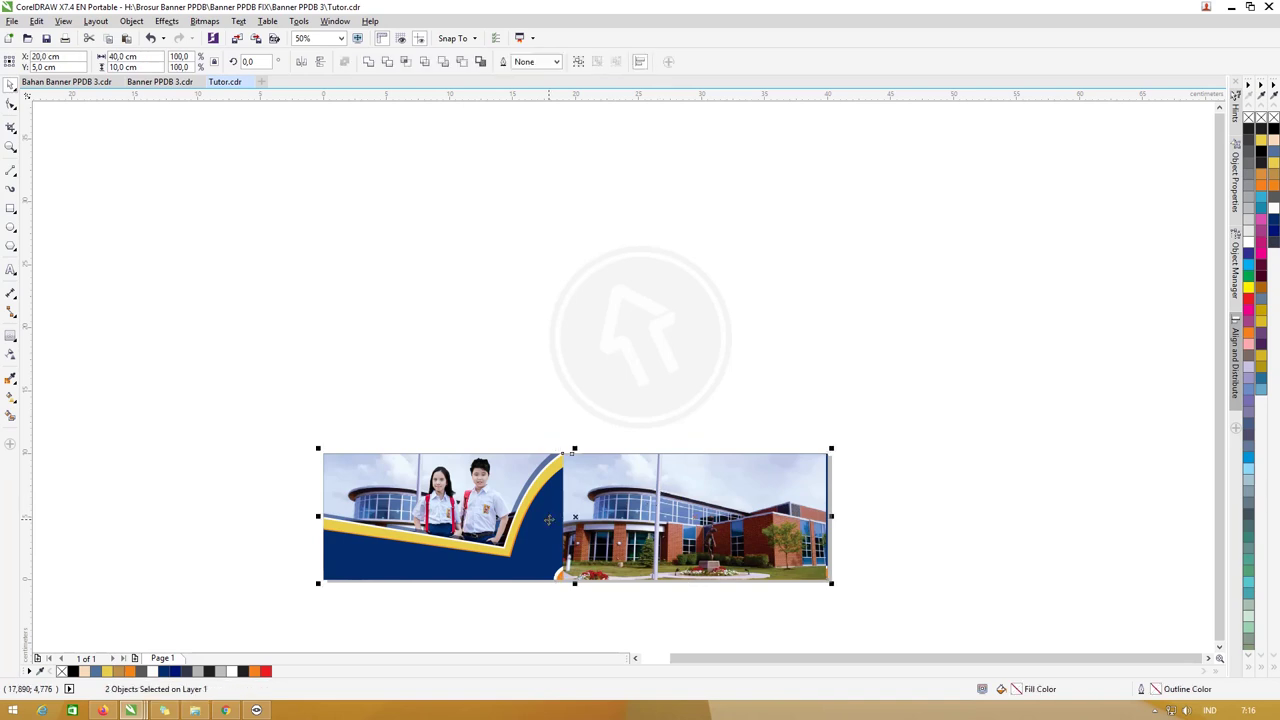
left_click(657, 361)
left_click(605, 507)
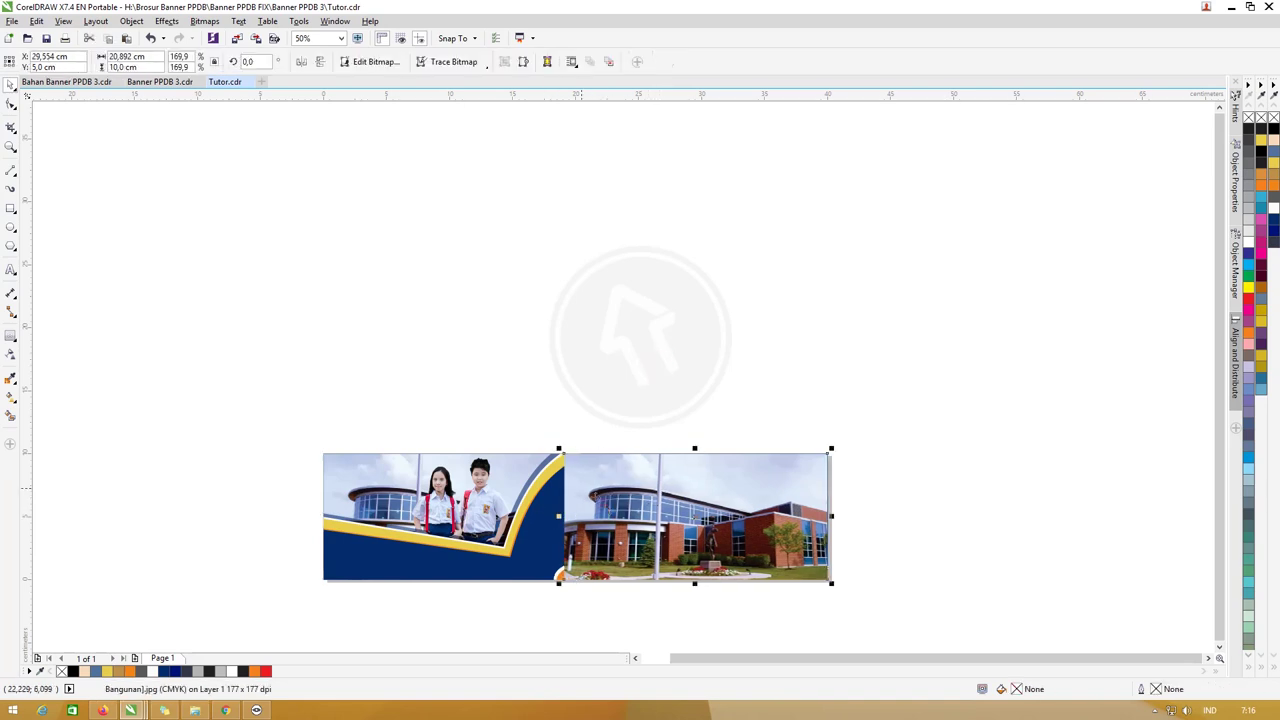
key("t")
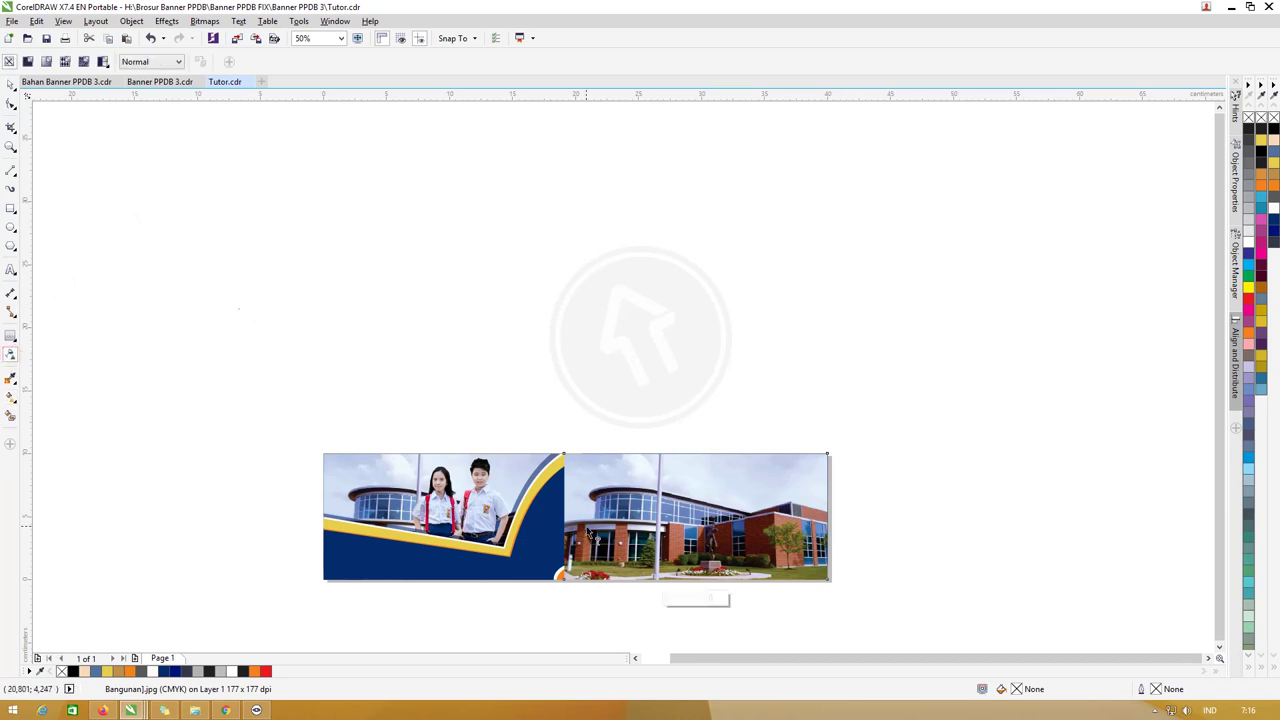
Fade the building photo horizontally into the navy with a linear transparency
left_click_drag(549, 520, 549, 333)
left_click_drag(737, 520, 621, 518)
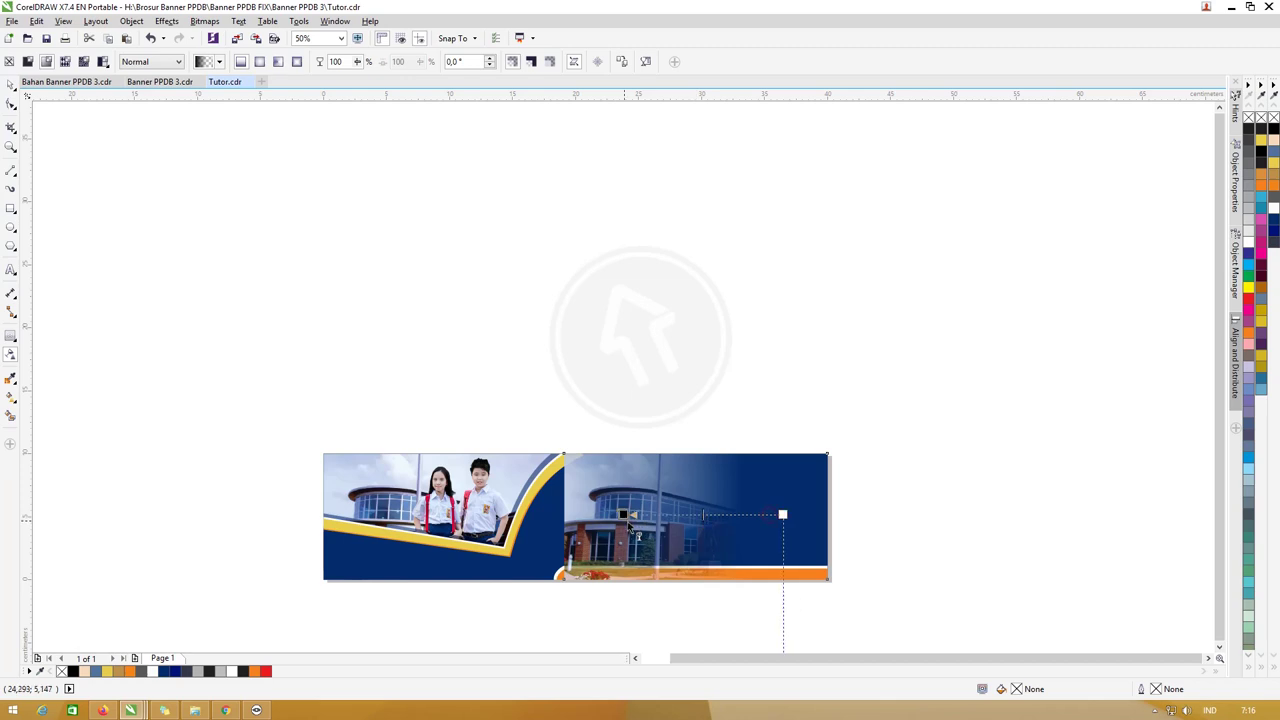
left_click_drag(783, 515, 826, 515)
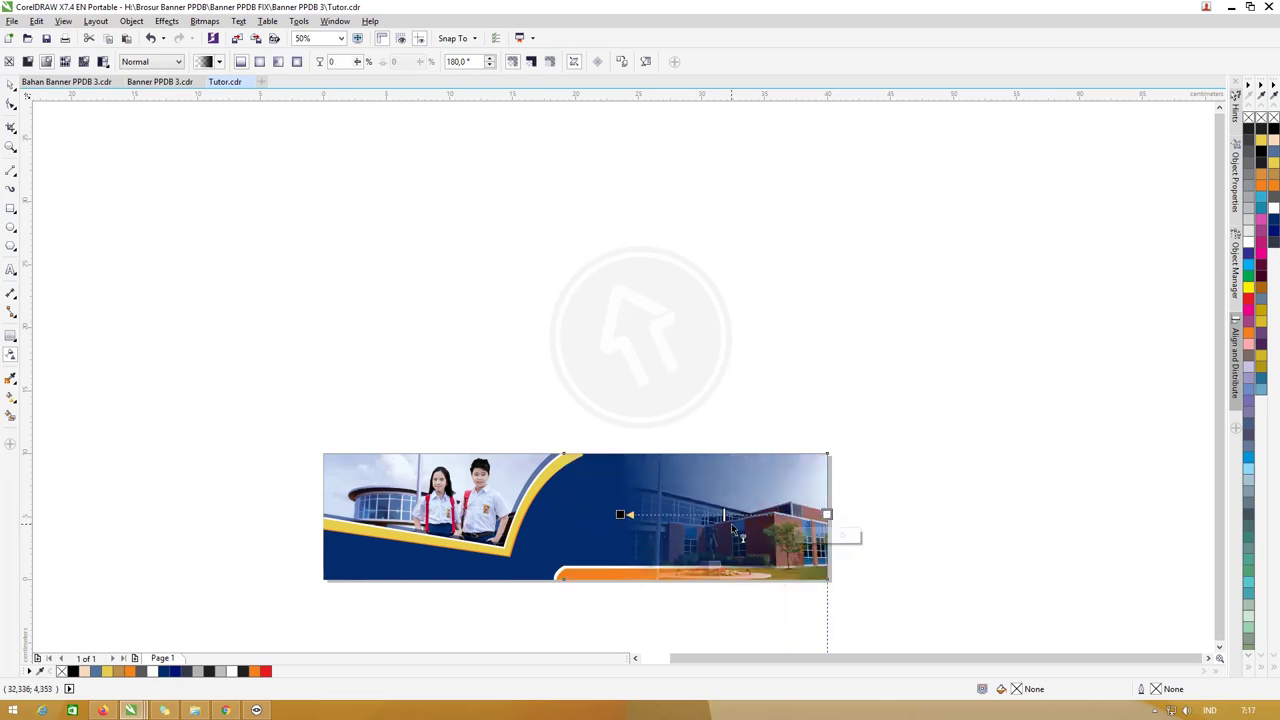
left_click_drag(750, 515, 760, 515)
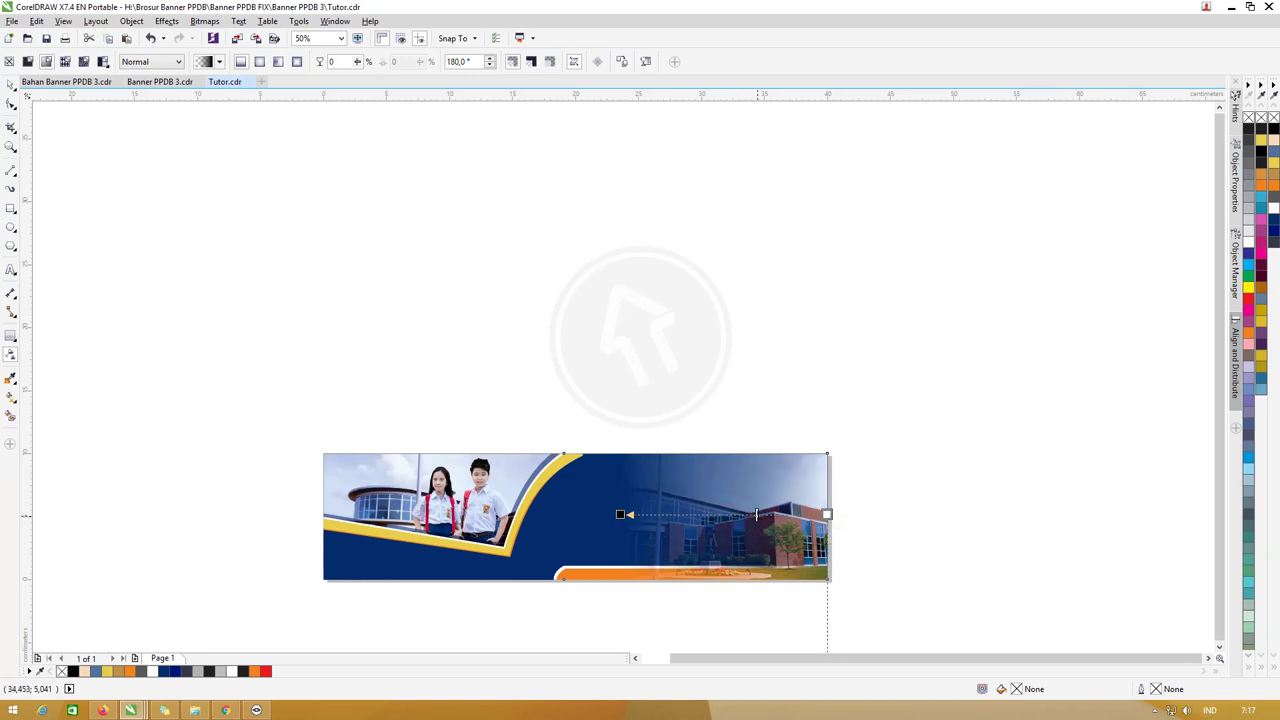
left_click(10, 86)
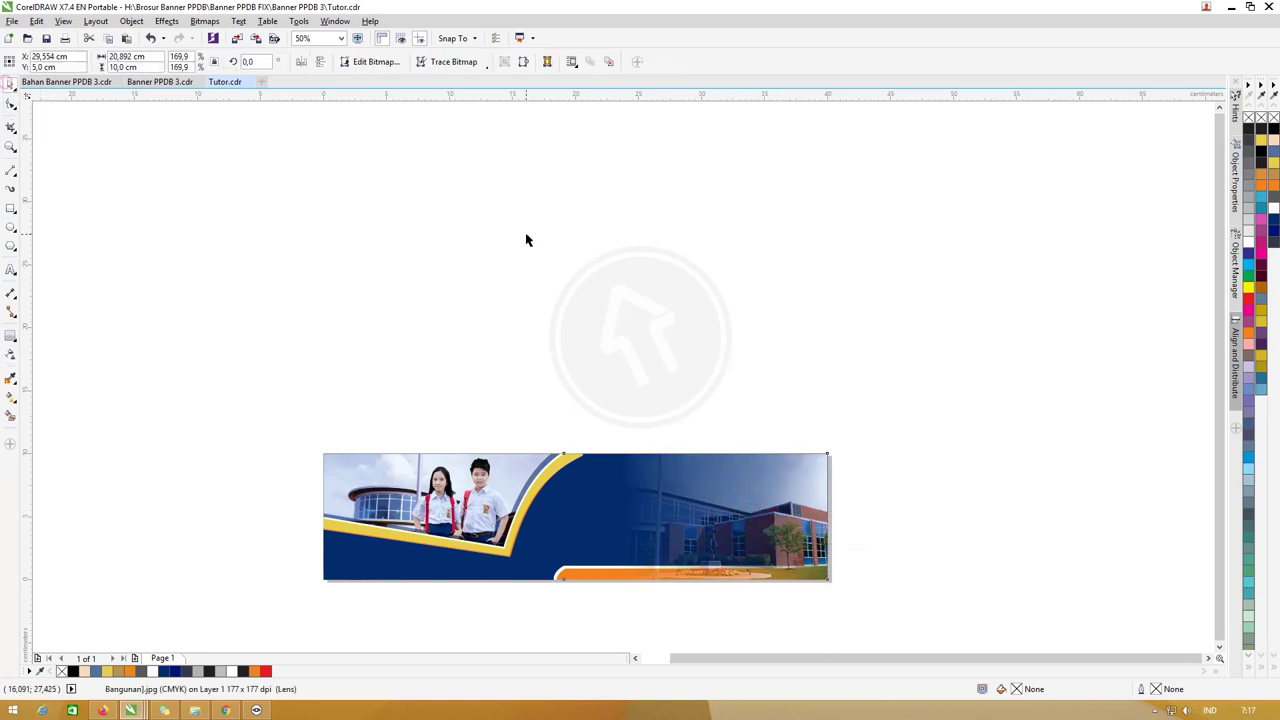
left_click(526, 236)
left_click(785, 510)
Shift the fade's start point and midpoint rightward, then switch to Bahan Banner PPDB 3.cdr
left_click_drag(928, 610, 521, 547)
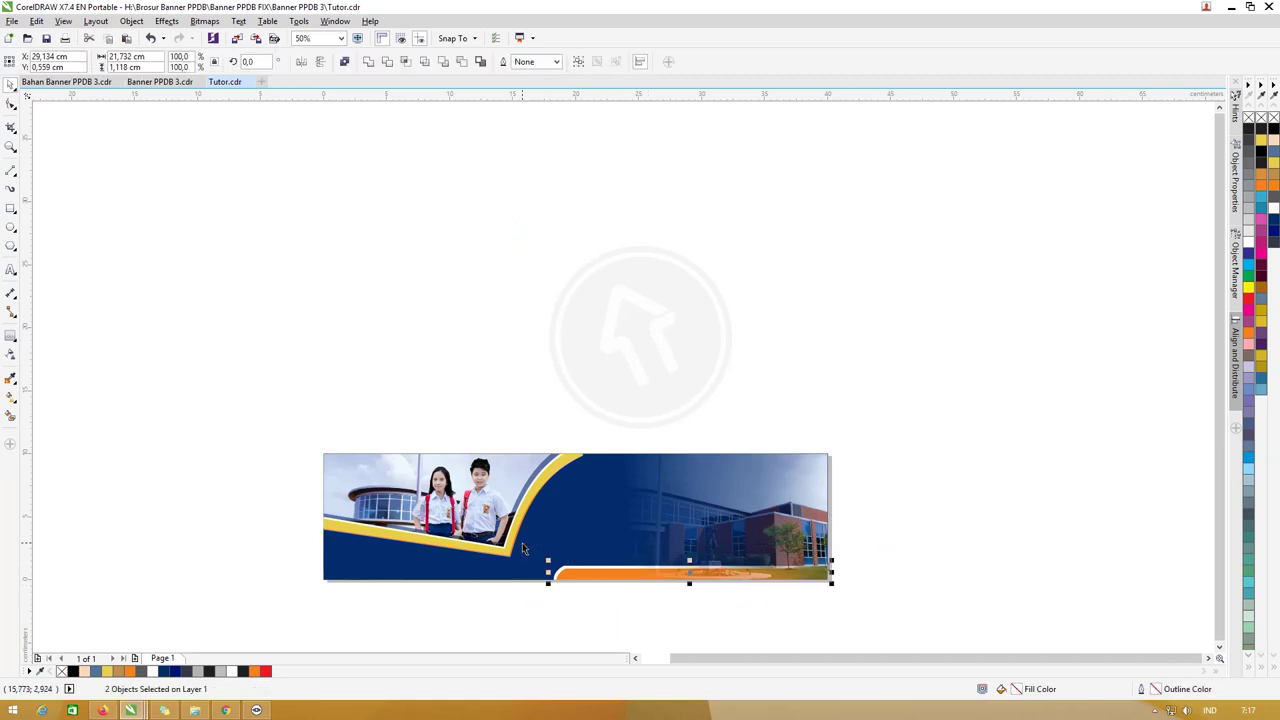
left_click(753, 511)
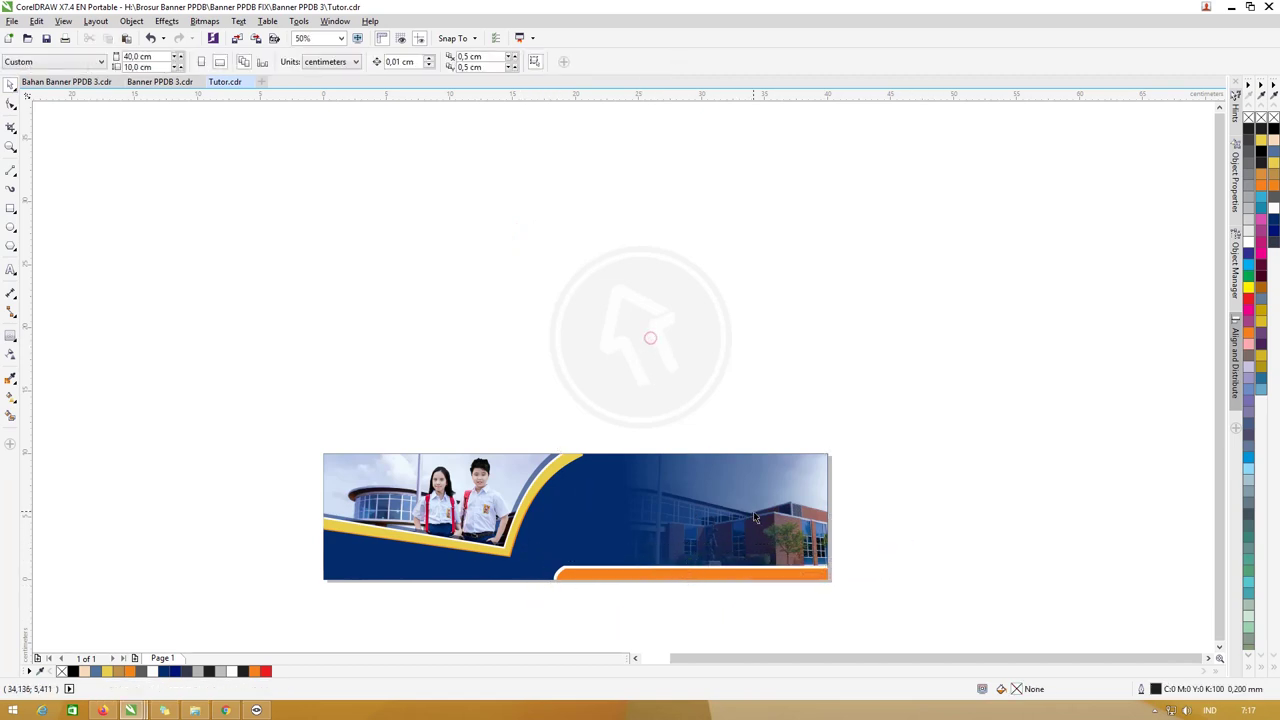
left_click(10, 357)
left_click_drag(620, 514, 875, 514)
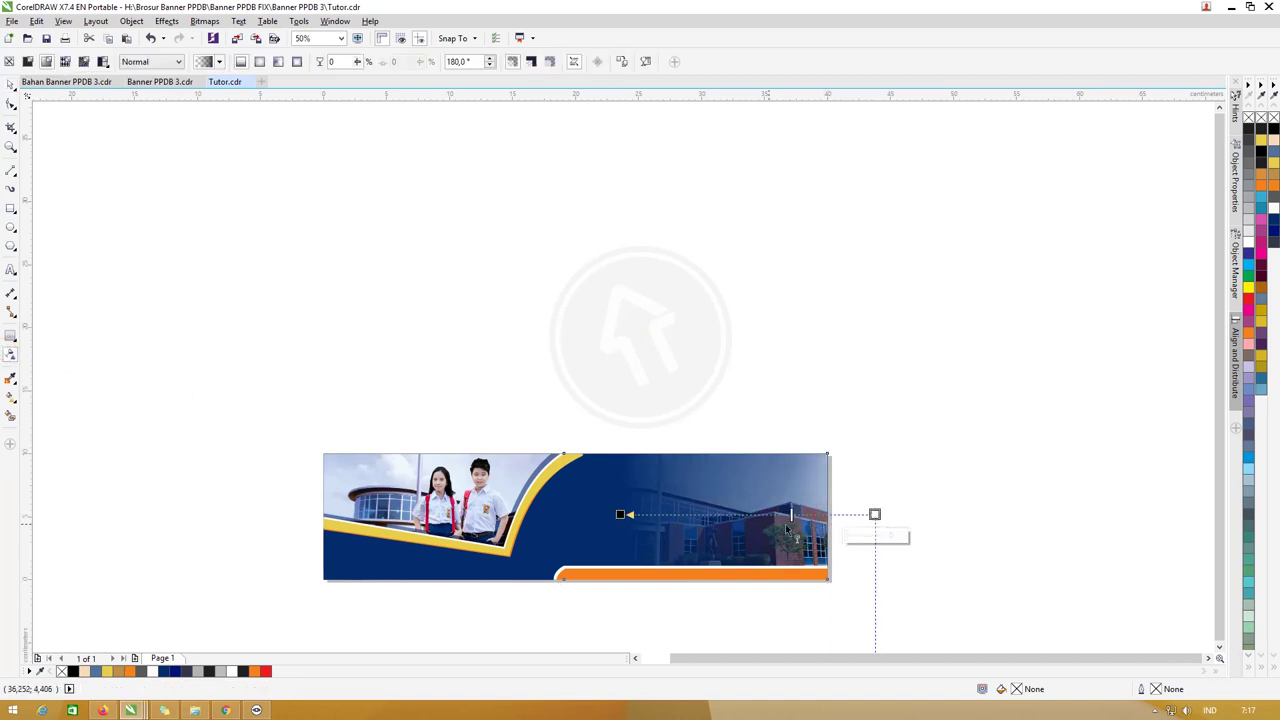
left_click_drag(791, 514, 807, 514)
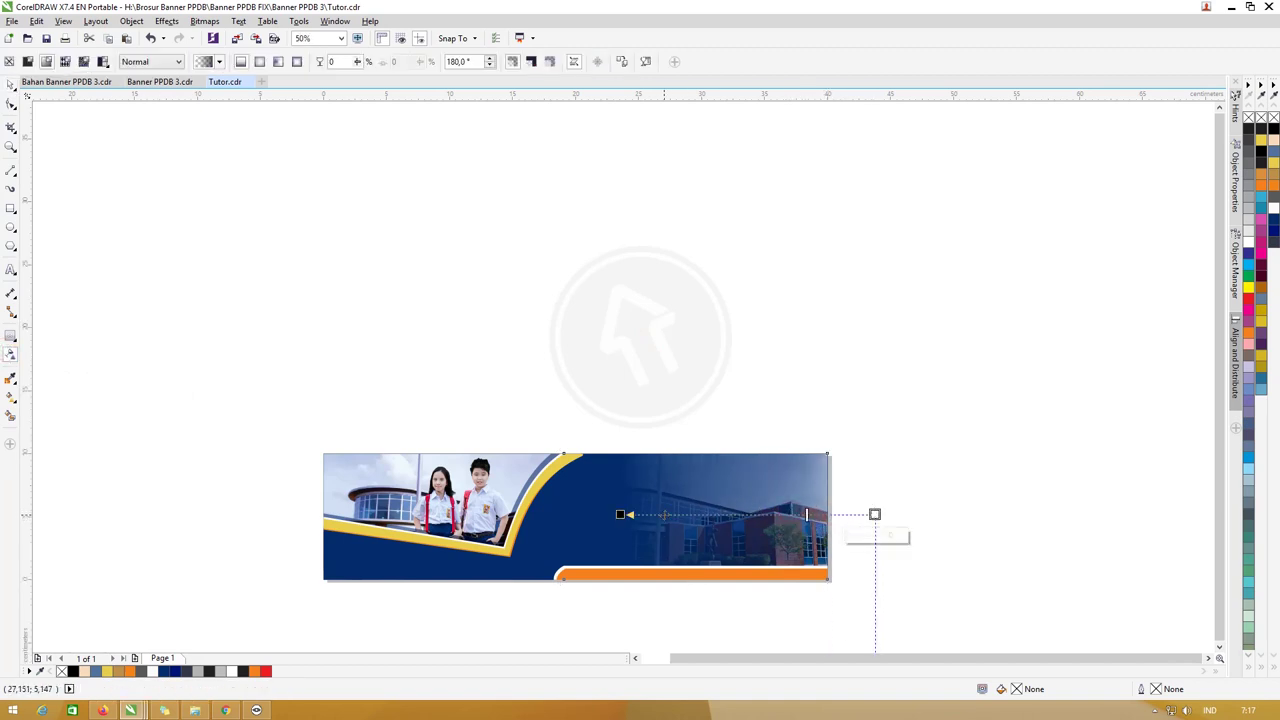
left_click_drag(620, 514, 645, 515)
left_click(661, 514)
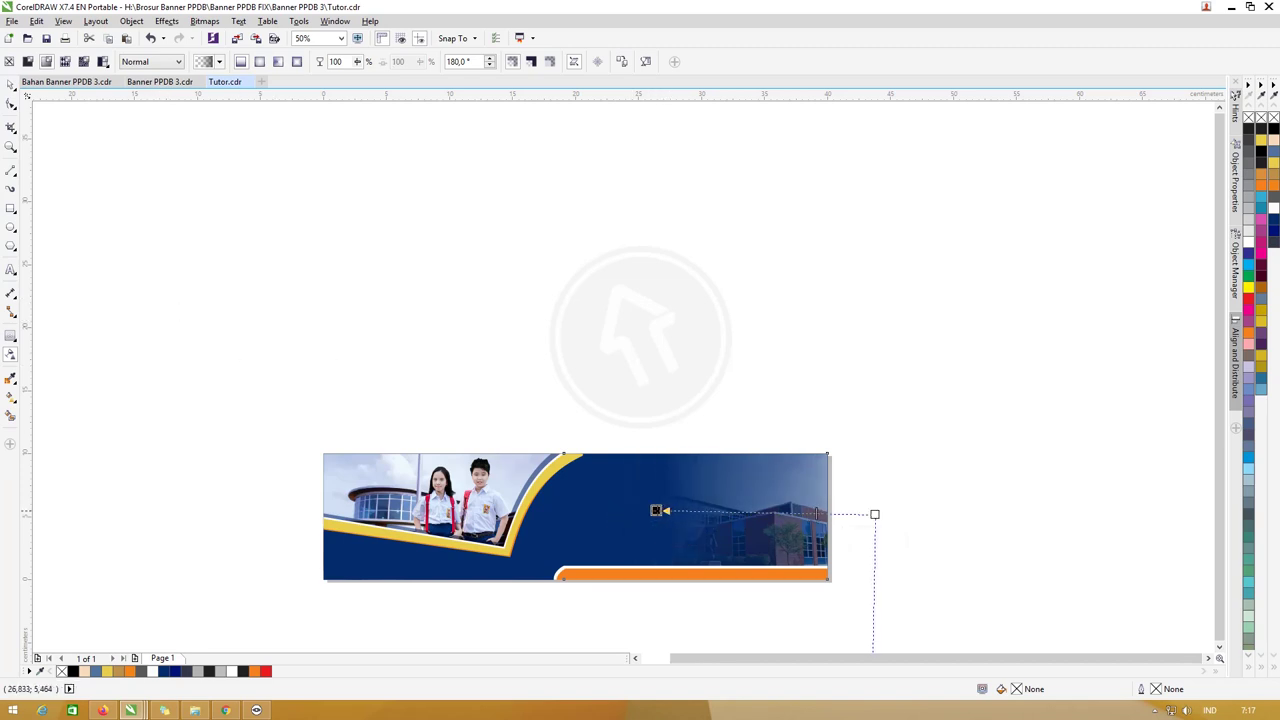
left_click(650, 511)
left_click(12, 88)
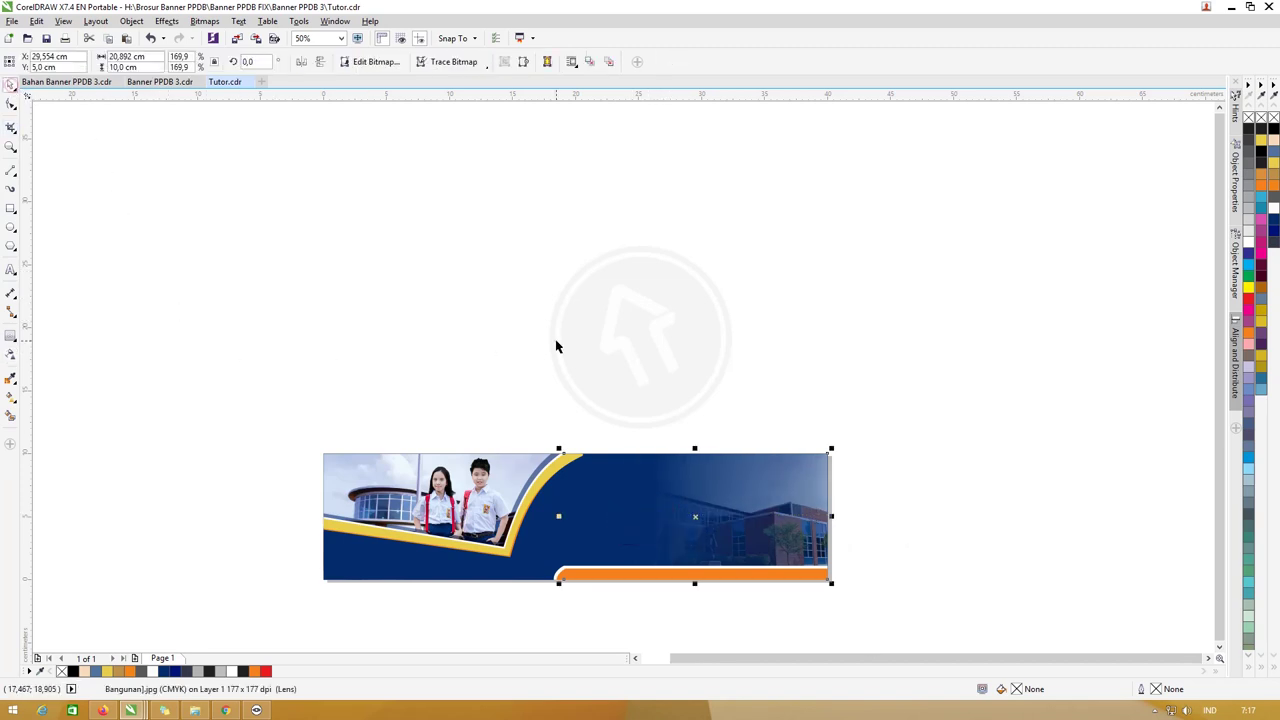
left_click(556, 341)
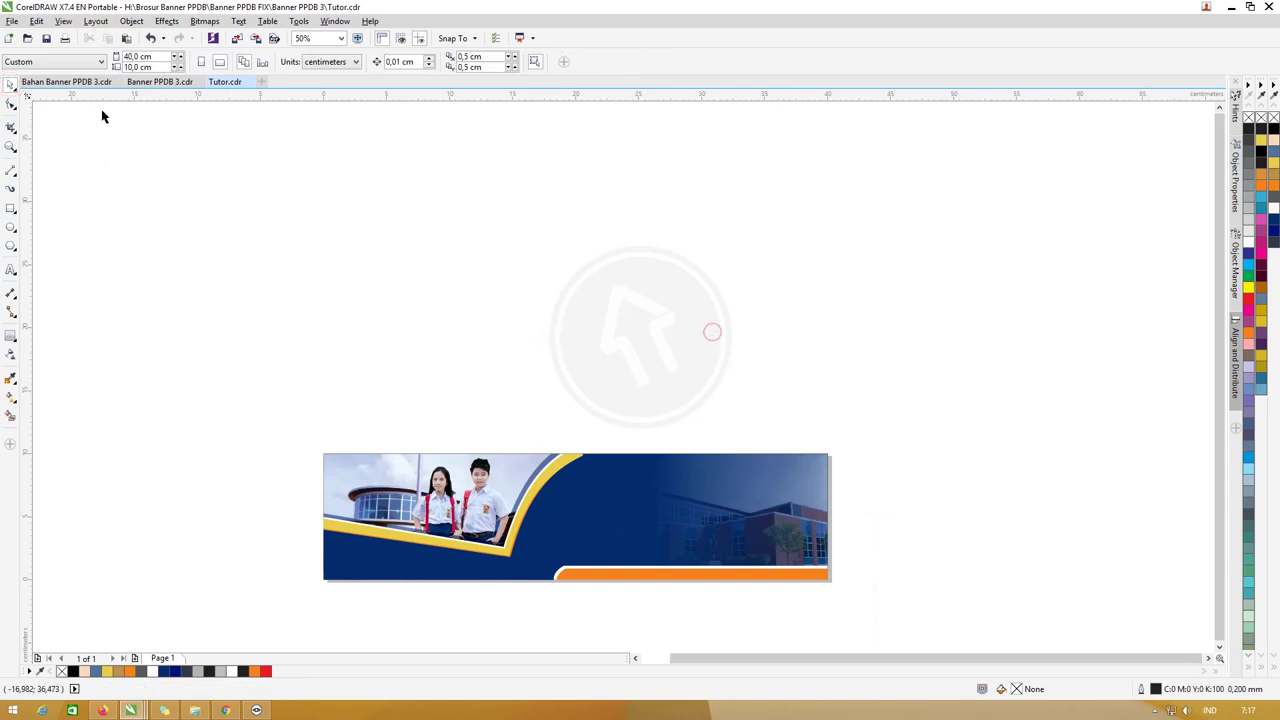
left_click(70, 82)
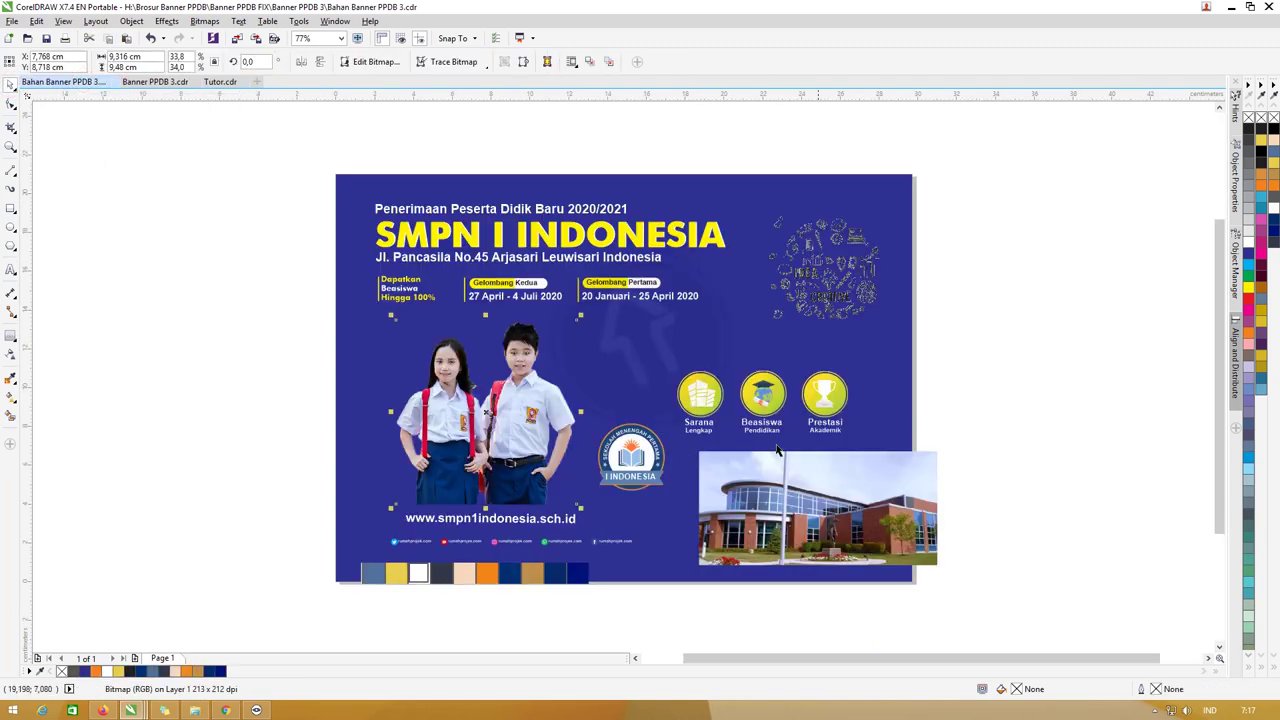
Paste the reference design's doodle into Tutor.cdr, right-aligned to the banner and moved over the building
left_click(966, 355)
left_click(833, 497)
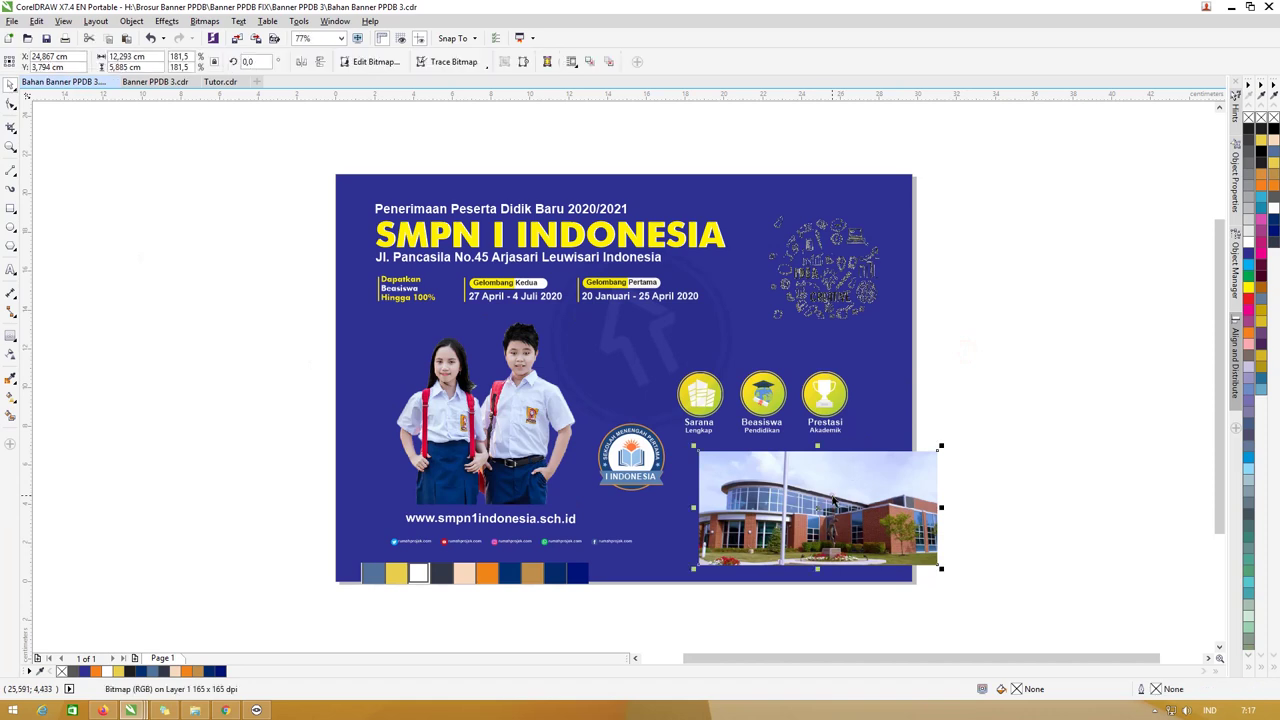
left_click(819, 223)
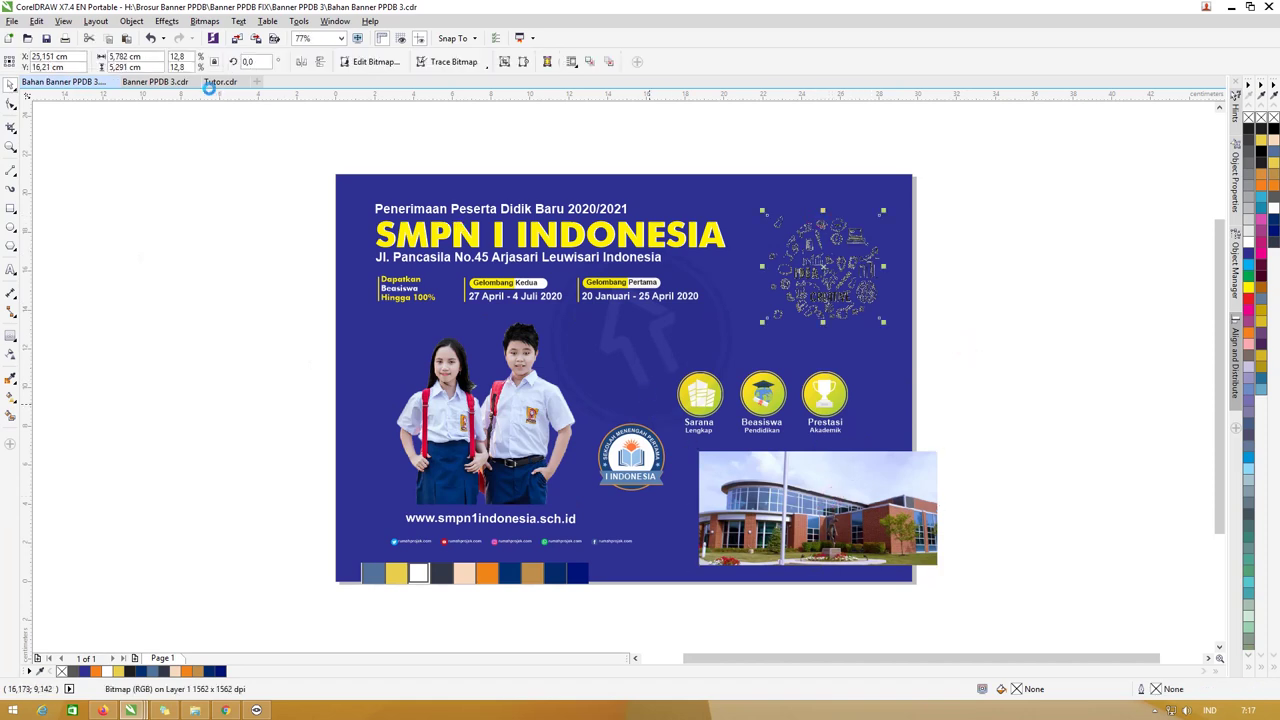
key("ctrl+v")
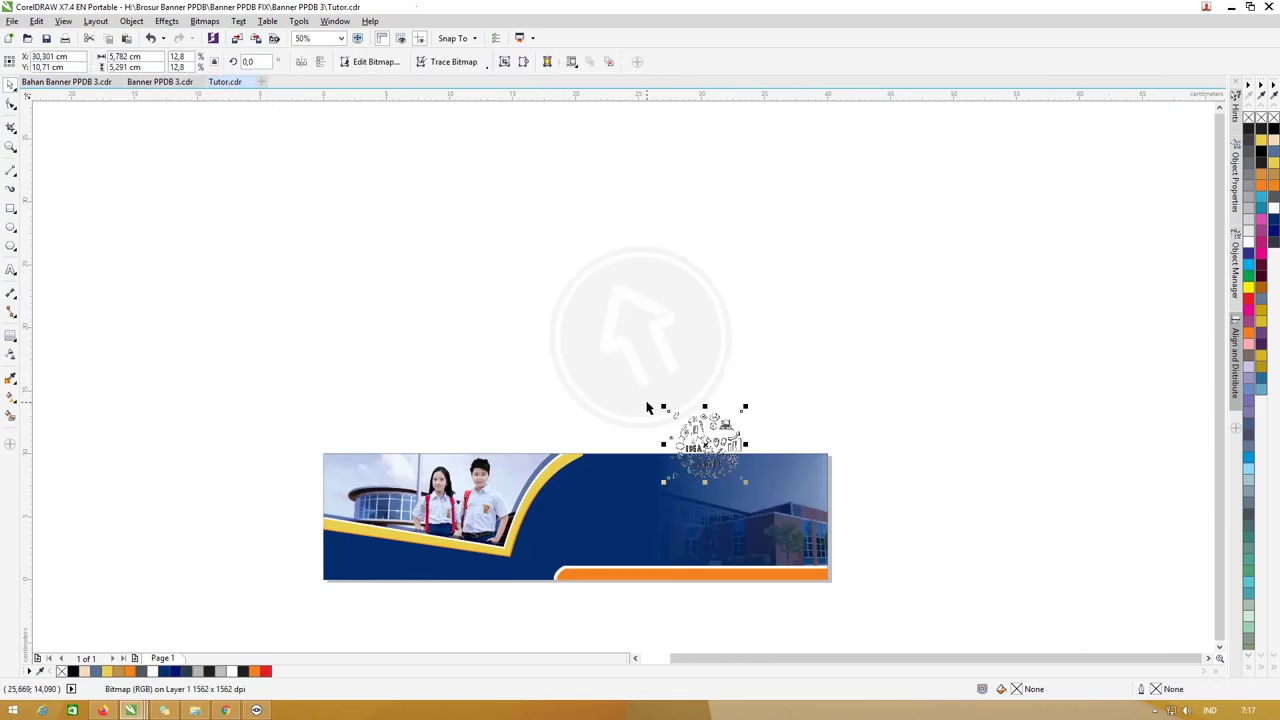
left_click(644, 494, "shift")
key("r")
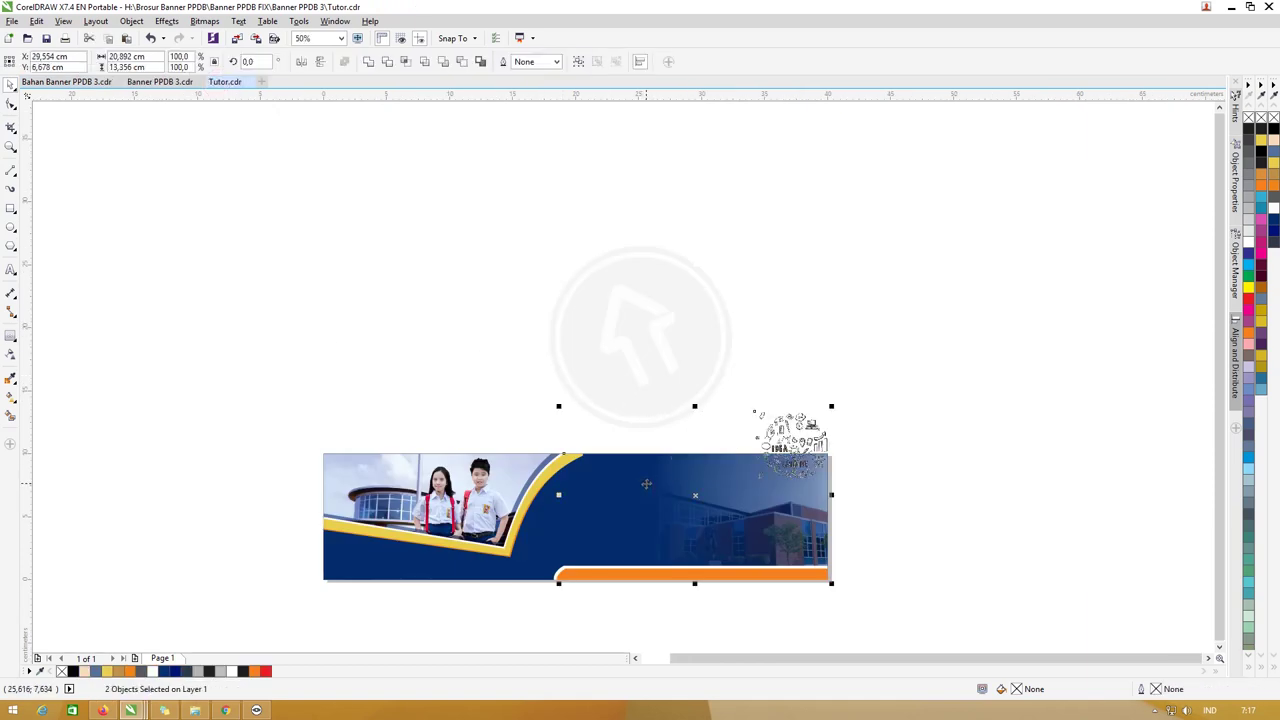
left_click(780, 376)
mouse_move(790, 440)
left_mouse_down()
mouse_move(790, 500)
mouse_move(724, 558)
left_mouse_up()
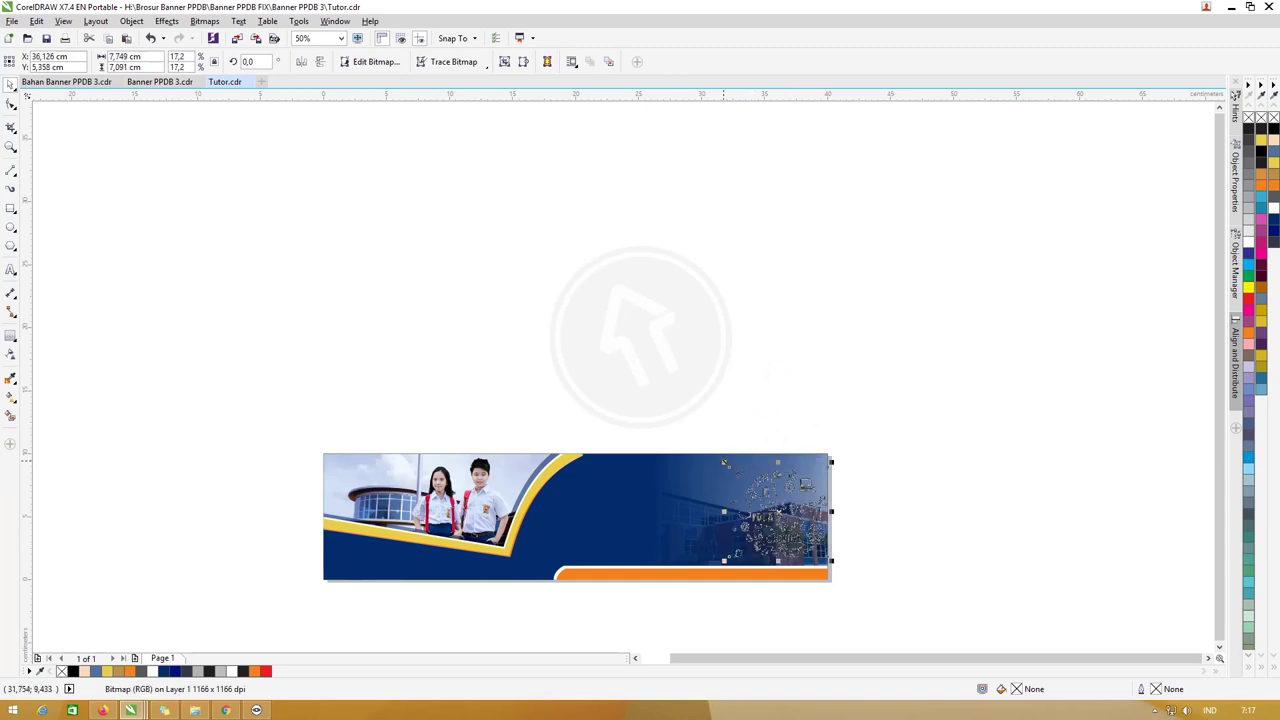
Resize the doodle graphic at the banner's lower right
left_click_drag(724, 462, 718, 456)
scroll(740, 455, "up", 1)
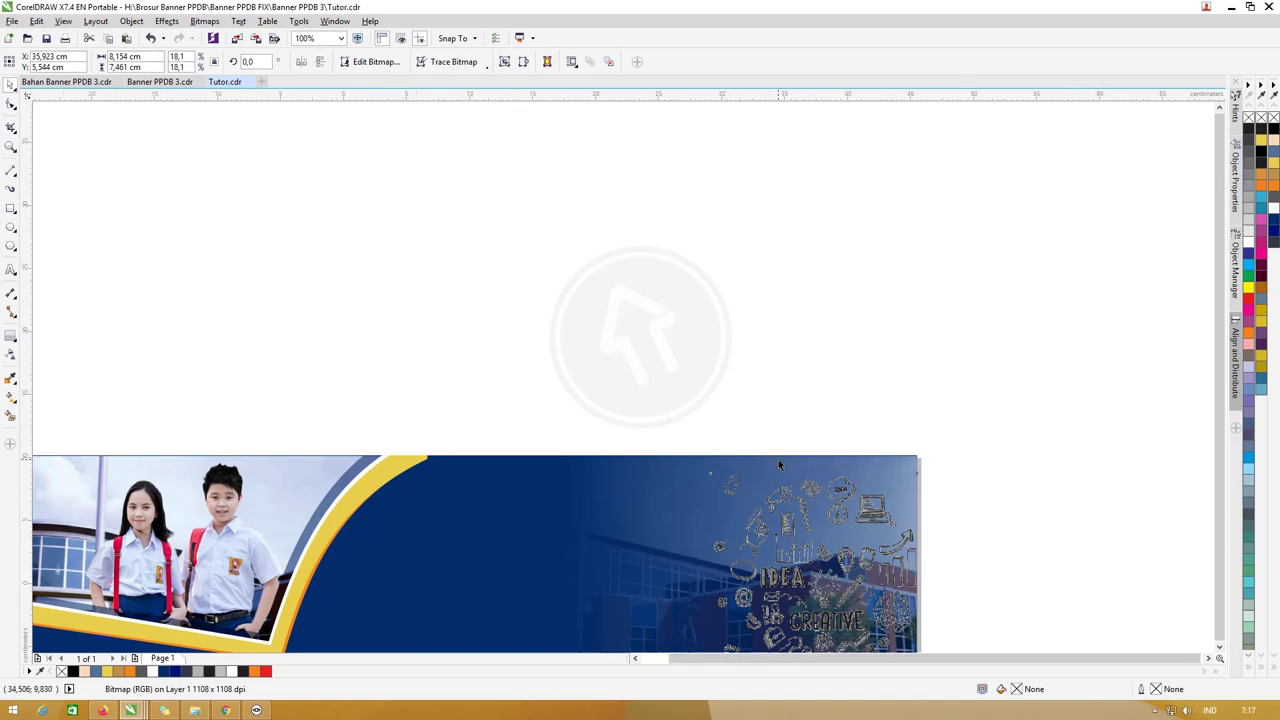
scroll(779, 462, "down", 1)
left_click_drag(744, 570, 706, 586)
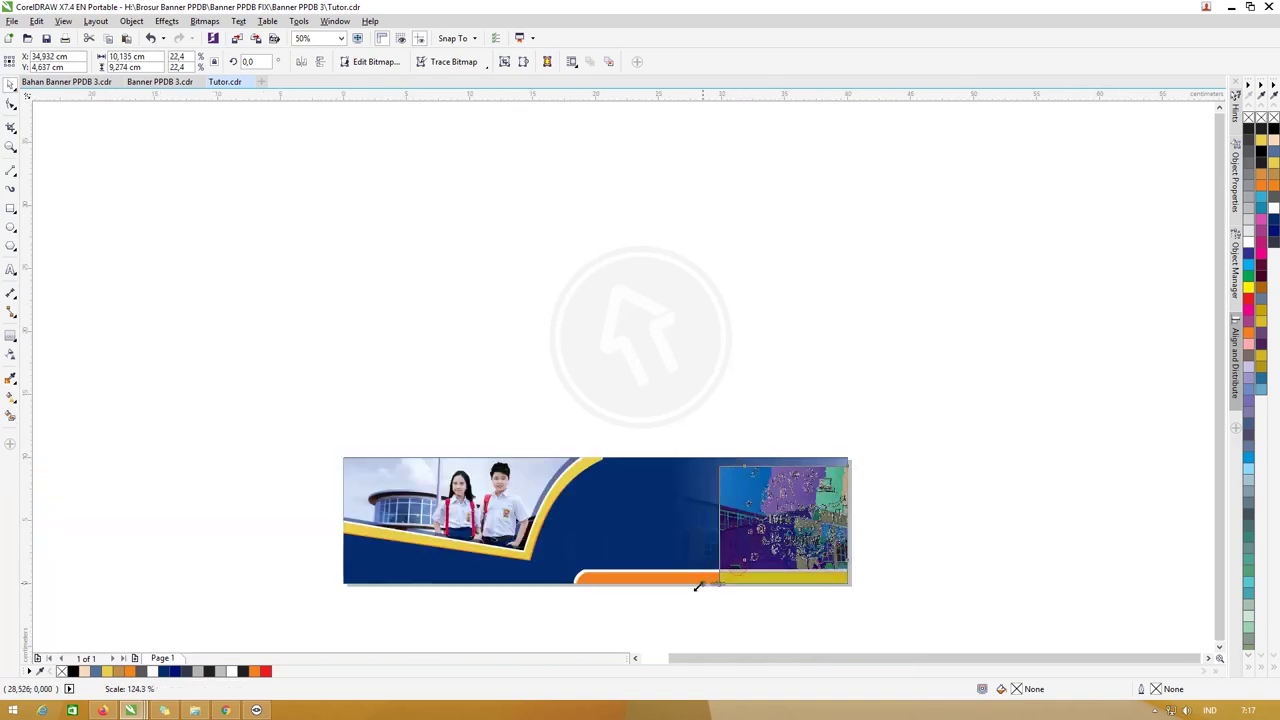
left_click(843, 365)
Set the doodle's transparency merge mode to Multiply and shrink it slightly
left_click(657, 383)
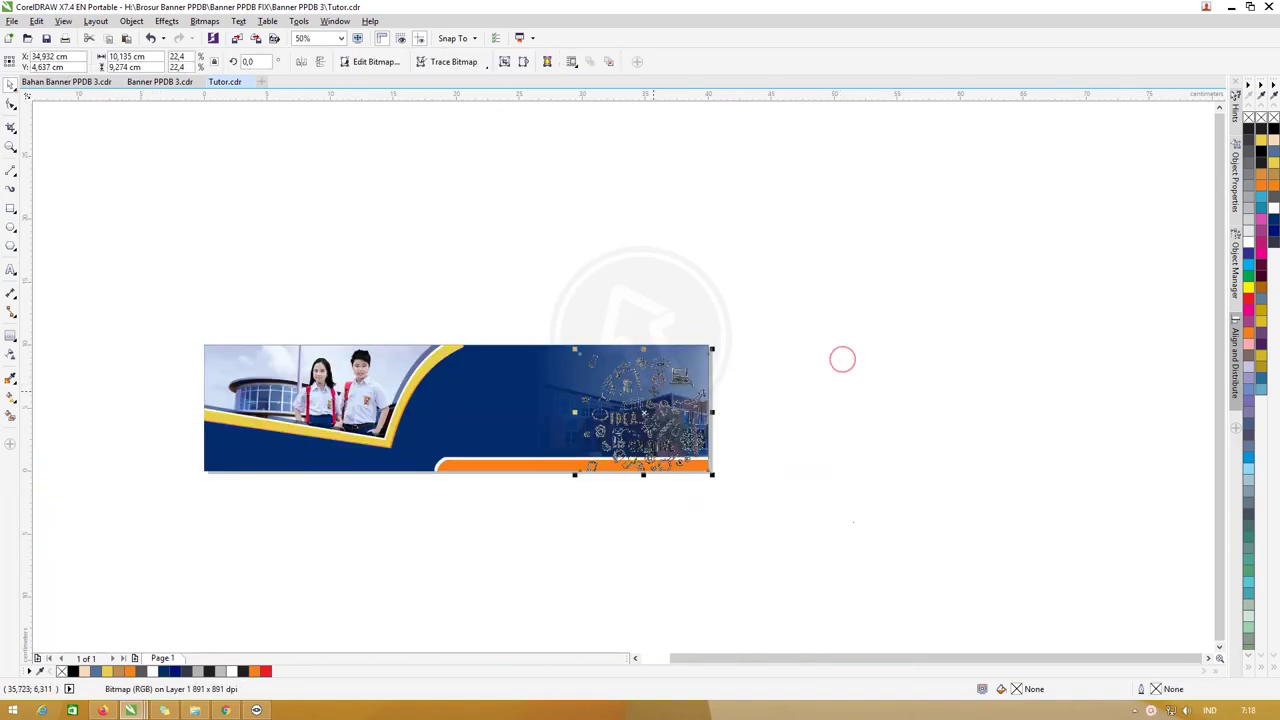
left_click(9, 357)
left_click(150, 62)
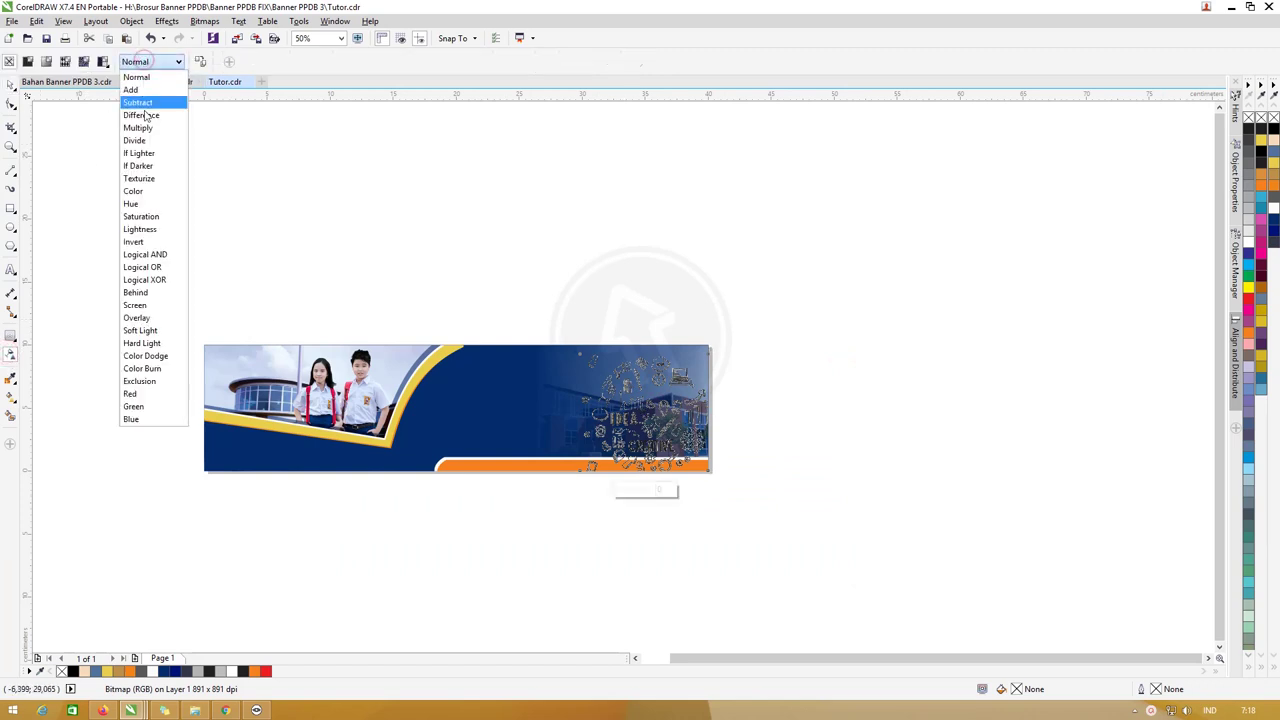
left_click(140, 128)
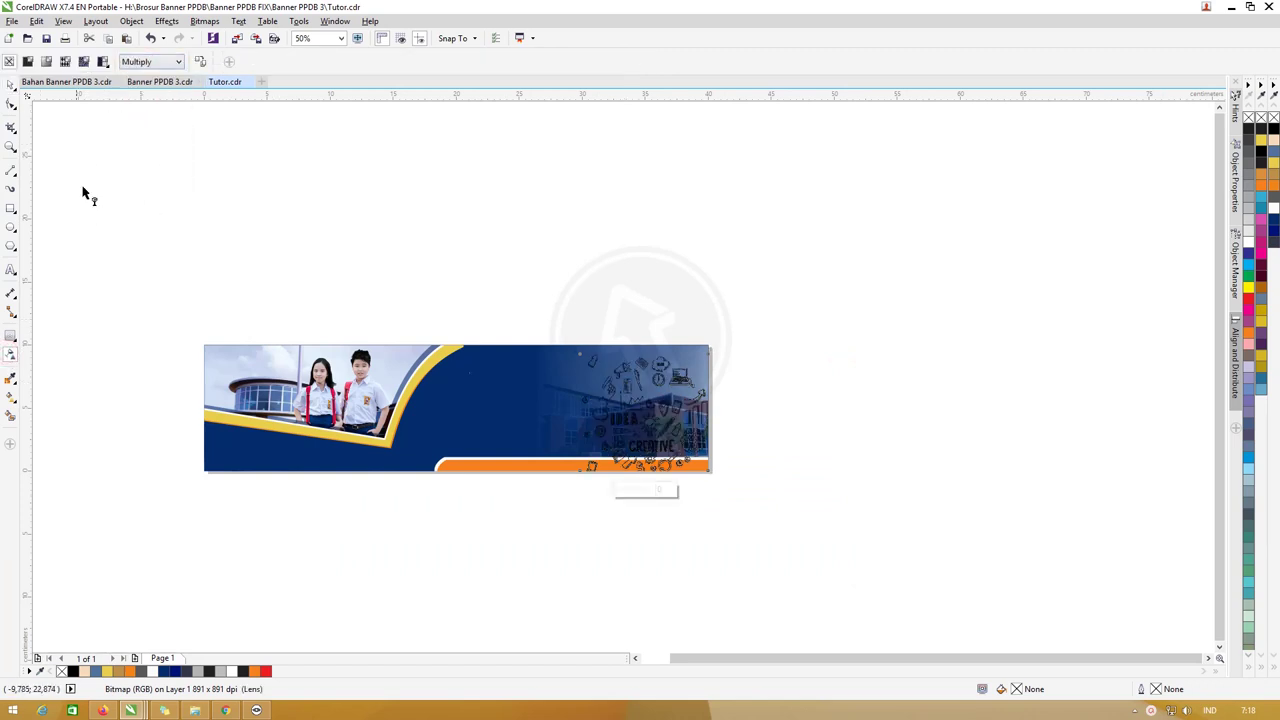
left_click(11, 86)
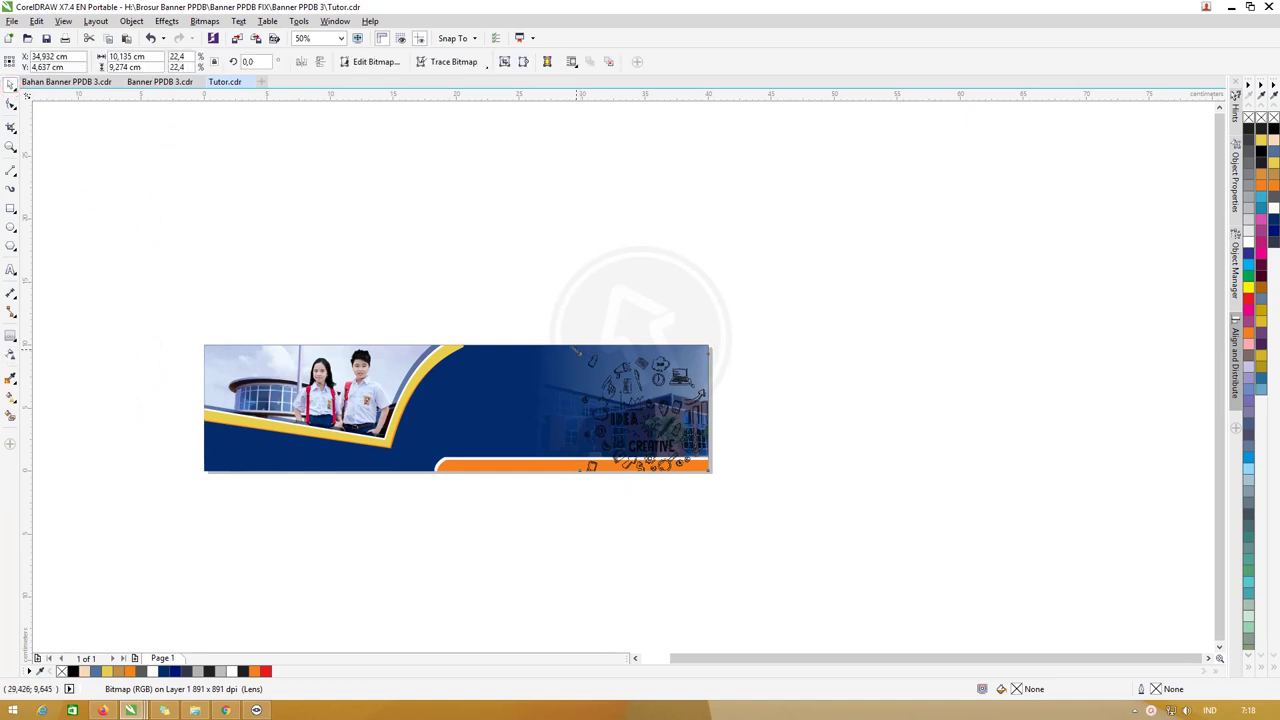
left_click_drag(575, 349, 584, 359)
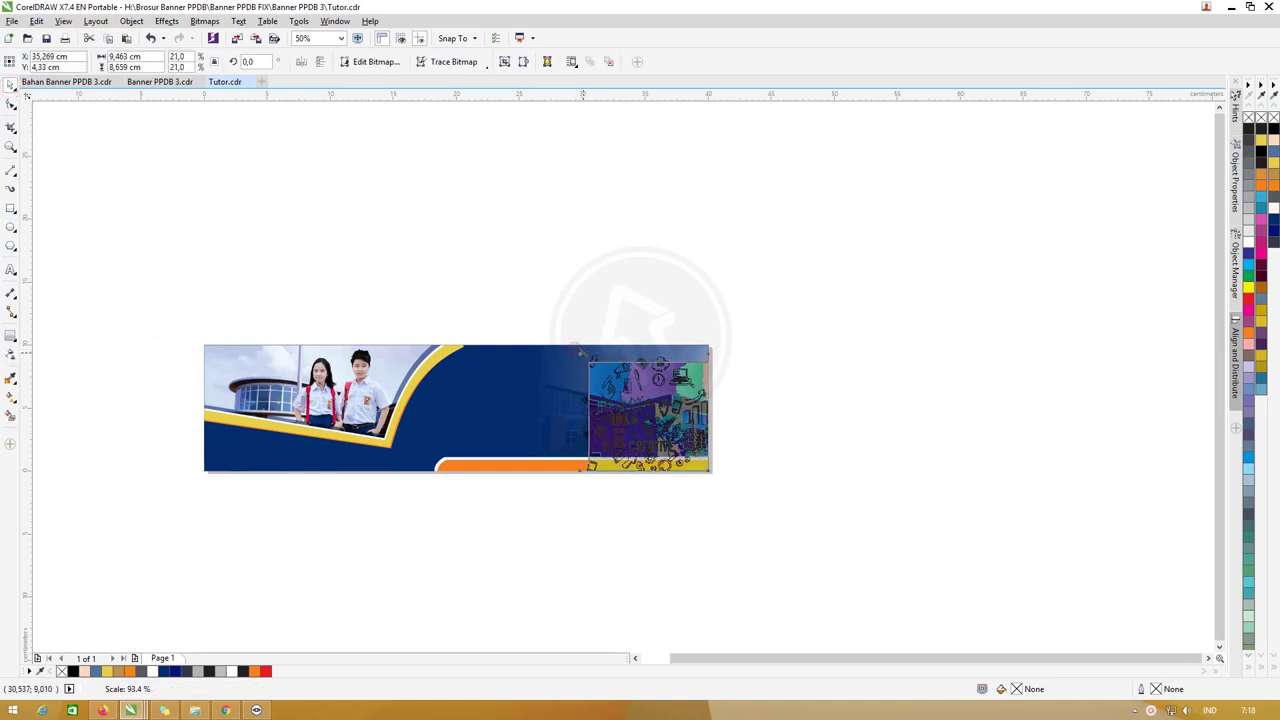
Apply a linear fountain transparency to the doodle and set its fade direction
left_click(12, 354)
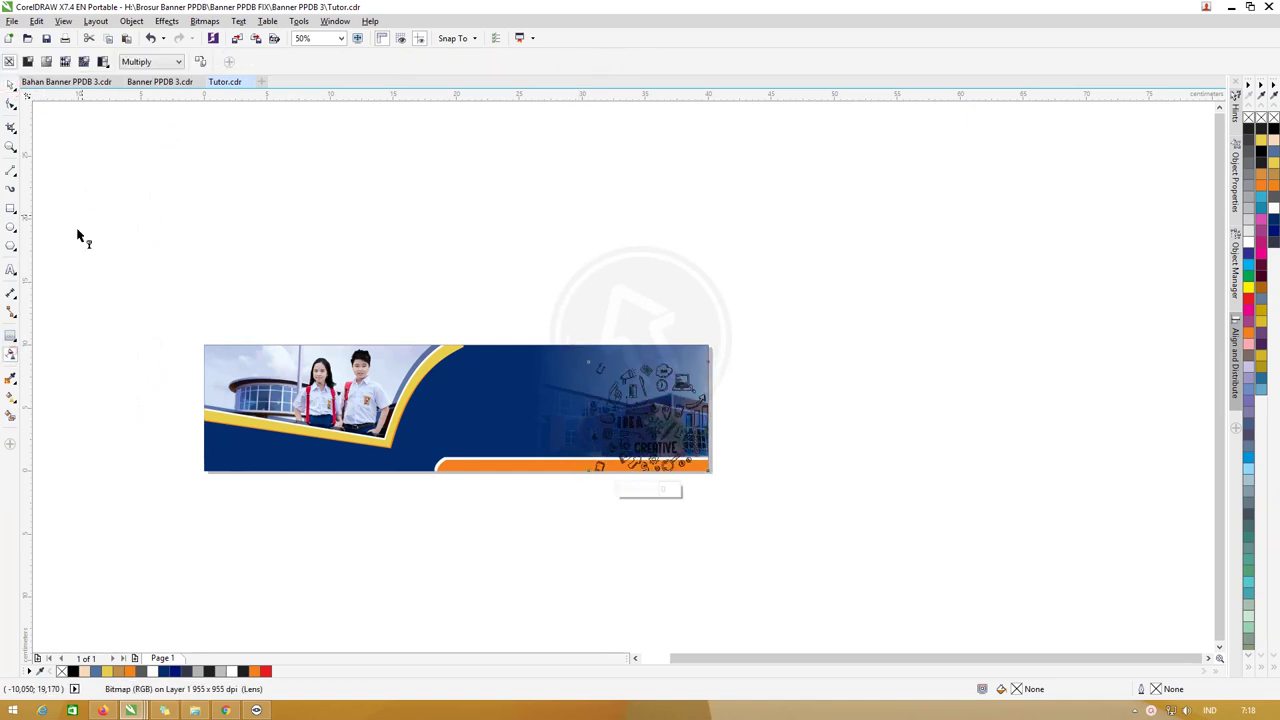
left_click(46, 62)
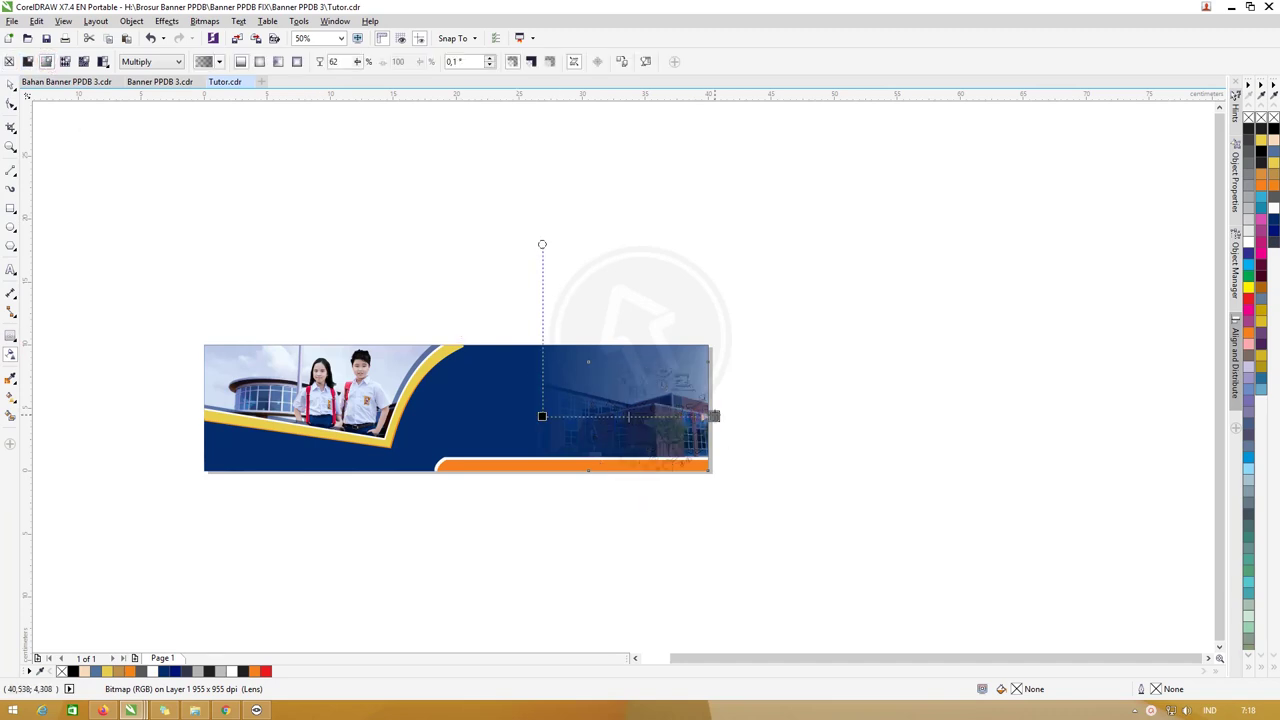
left_click_drag(713, 415, 712, 414)
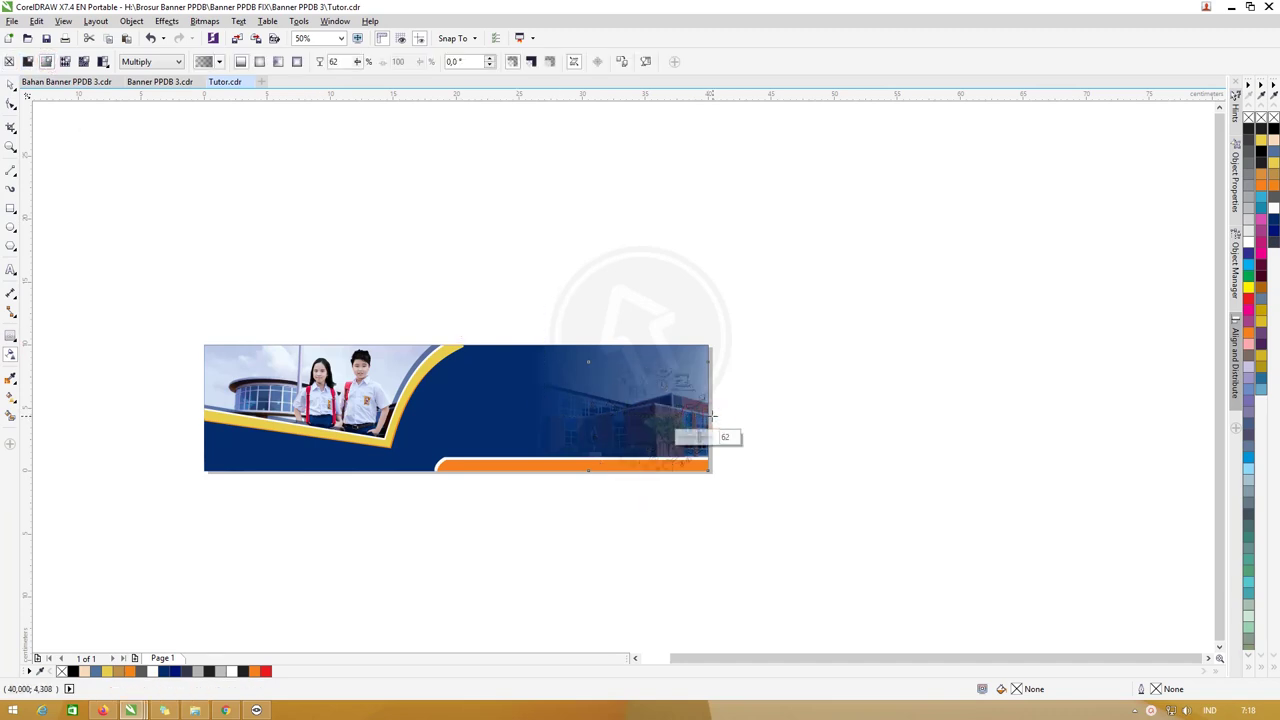
left_click(8, 87)
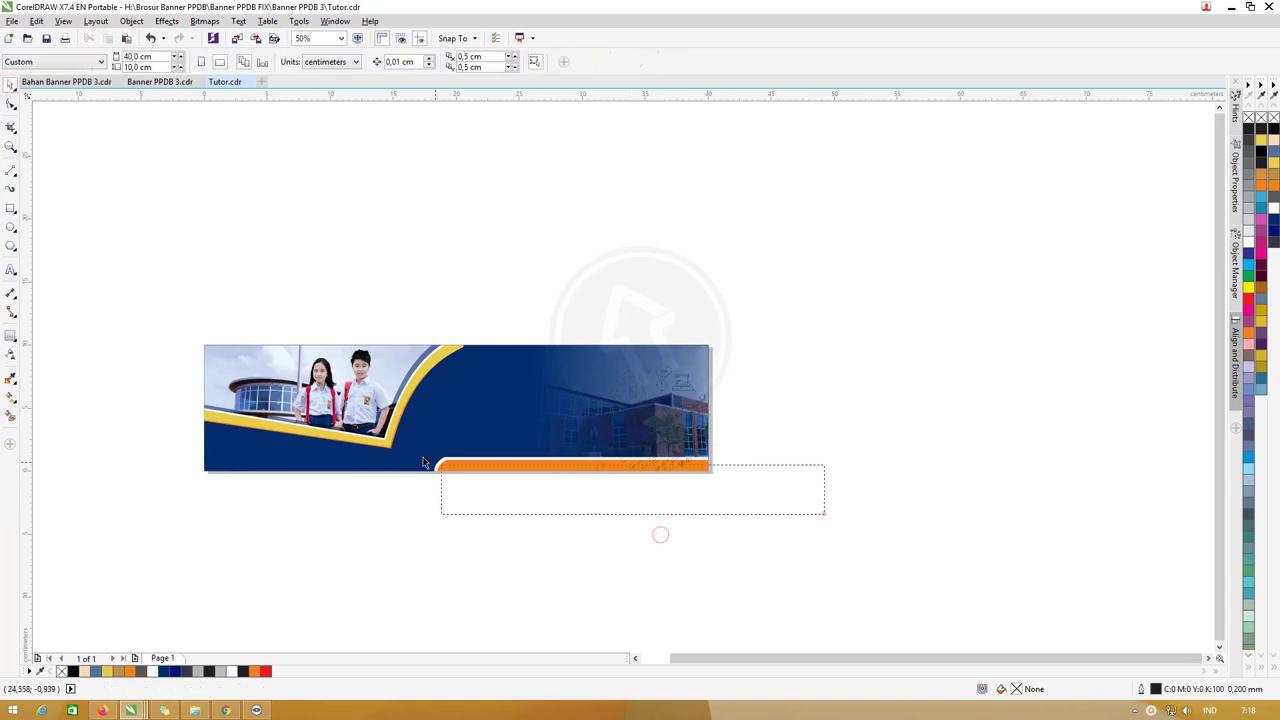
left_click_drag(826, 514, 440, 463)
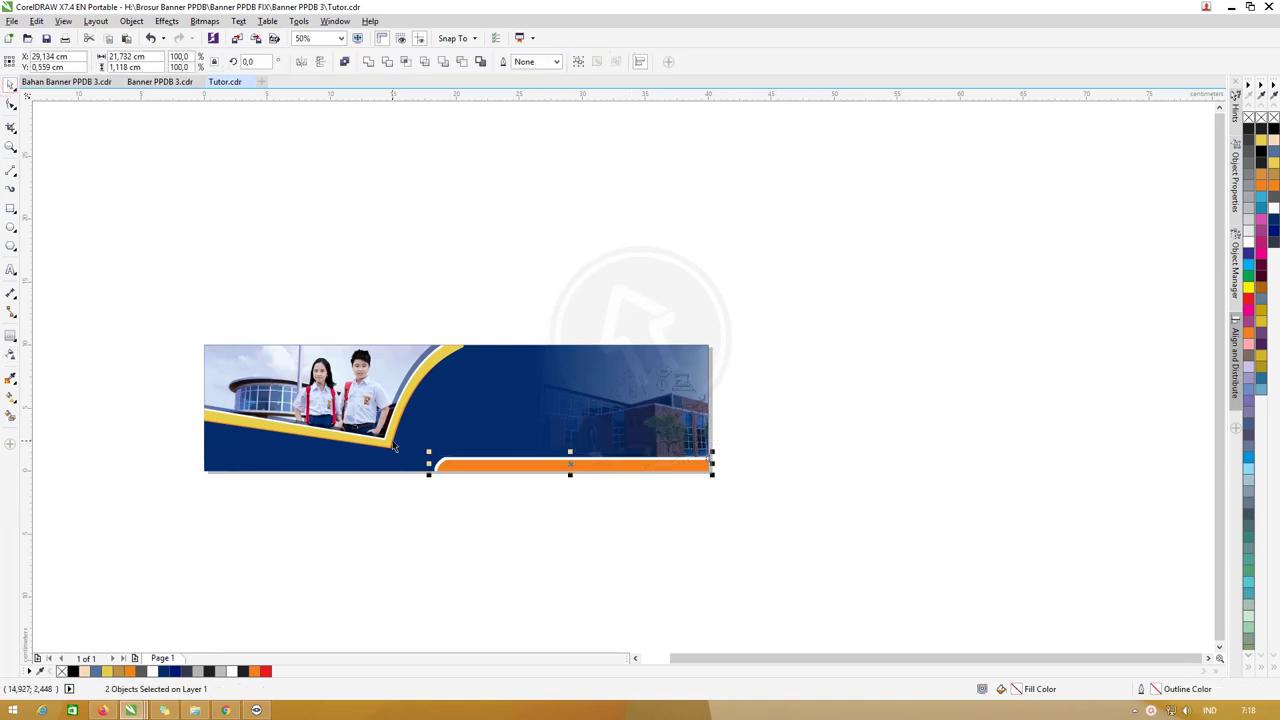
left_click(613, 517)
left_click_drag(826, 658, 806, 658)
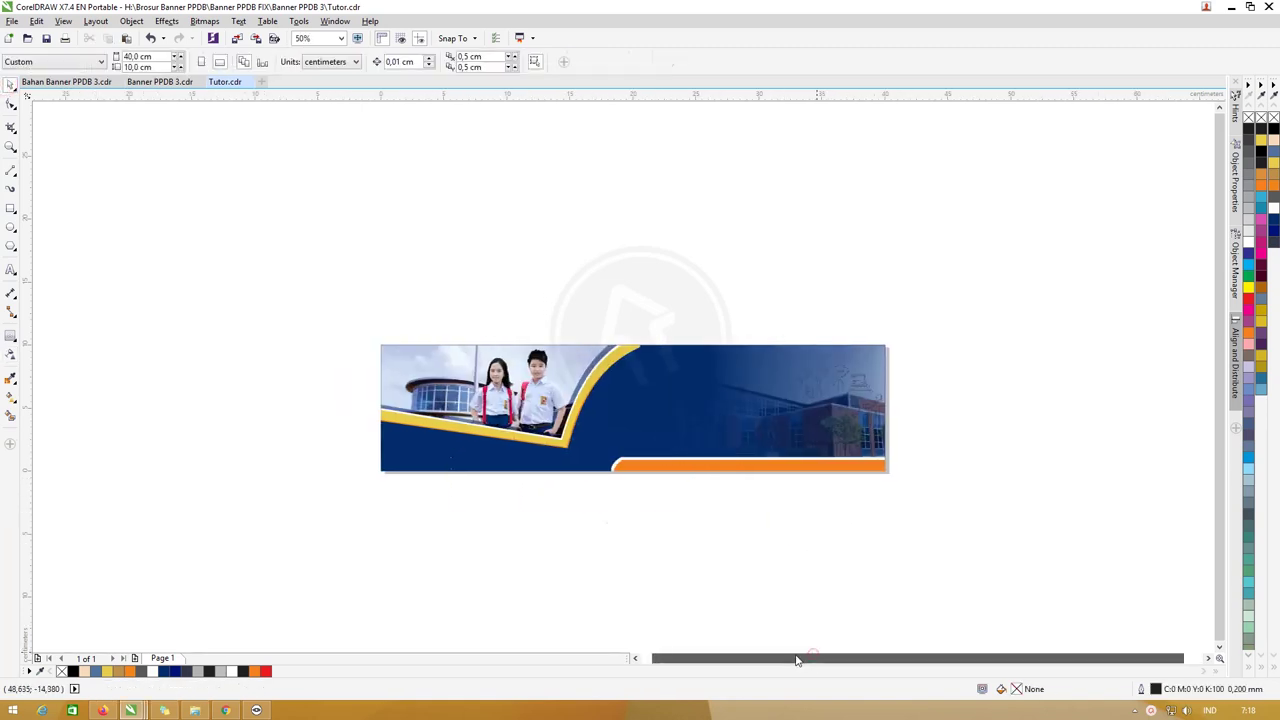
In Bahan Banner PPDB 3.cdr, select the header text, logo, website line and three round icons
left_click(70, 84)
left_click(1020, 423)
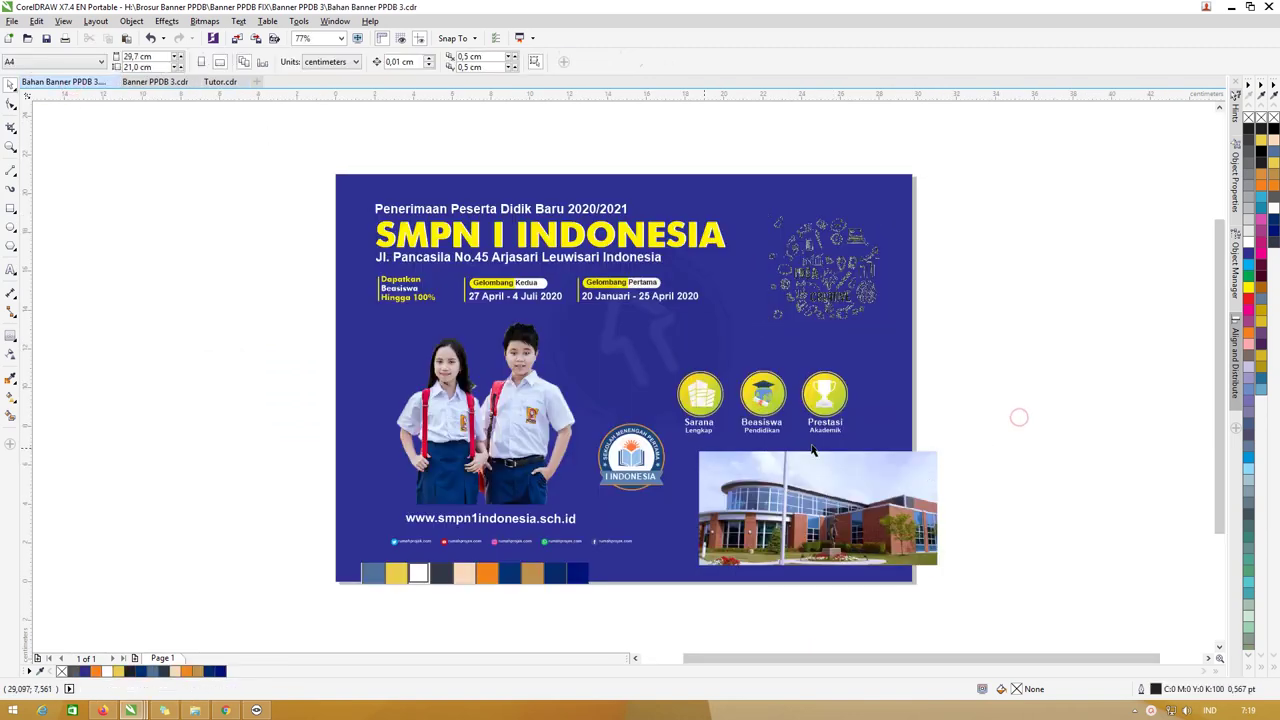
scroll(622, 440, "down", 3)
left_click_drag(455, 286, 701, 386)
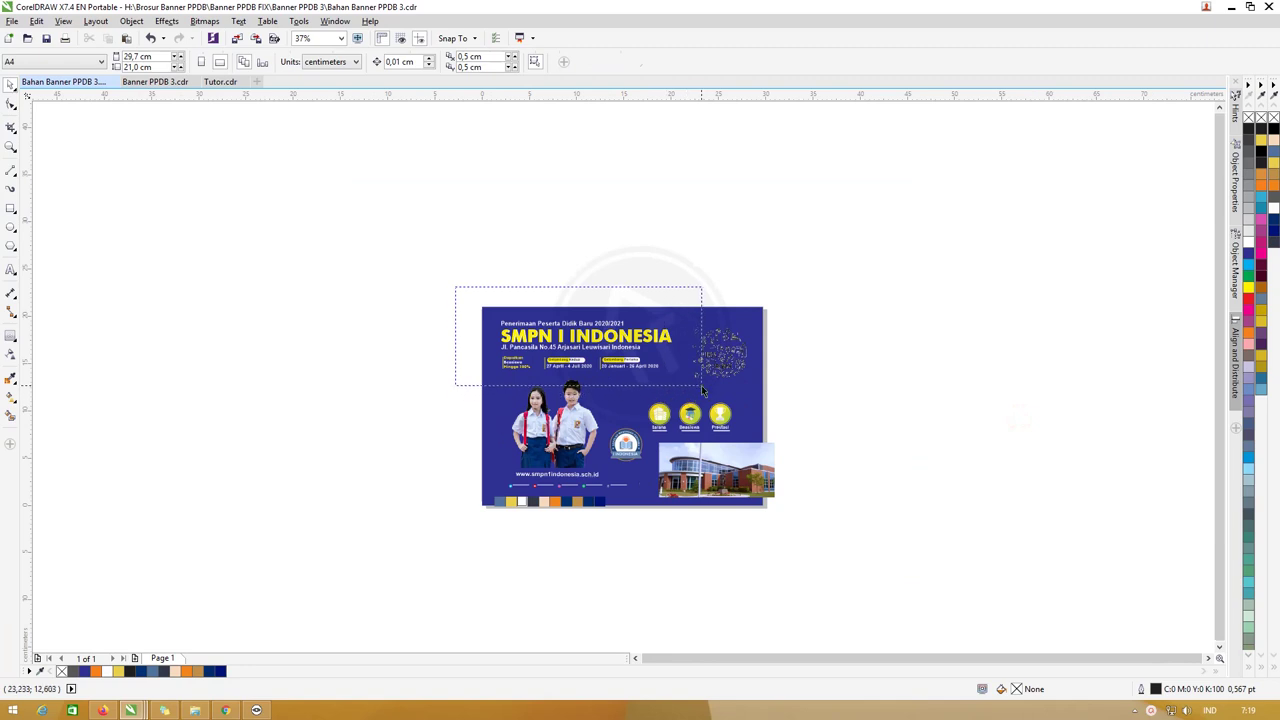
left_click(600, 478, "shift")
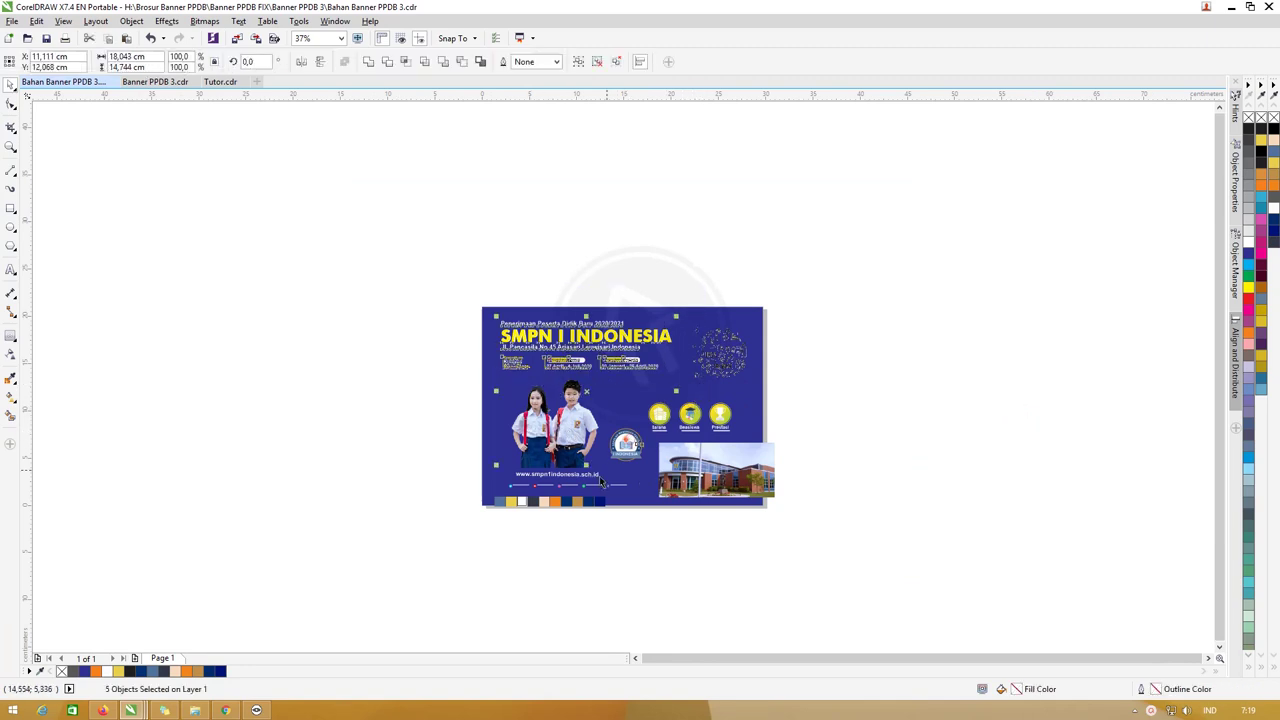
left_click_drag(460, 462, 612, 504)
left_click_drag(818, 447, 640, 388)
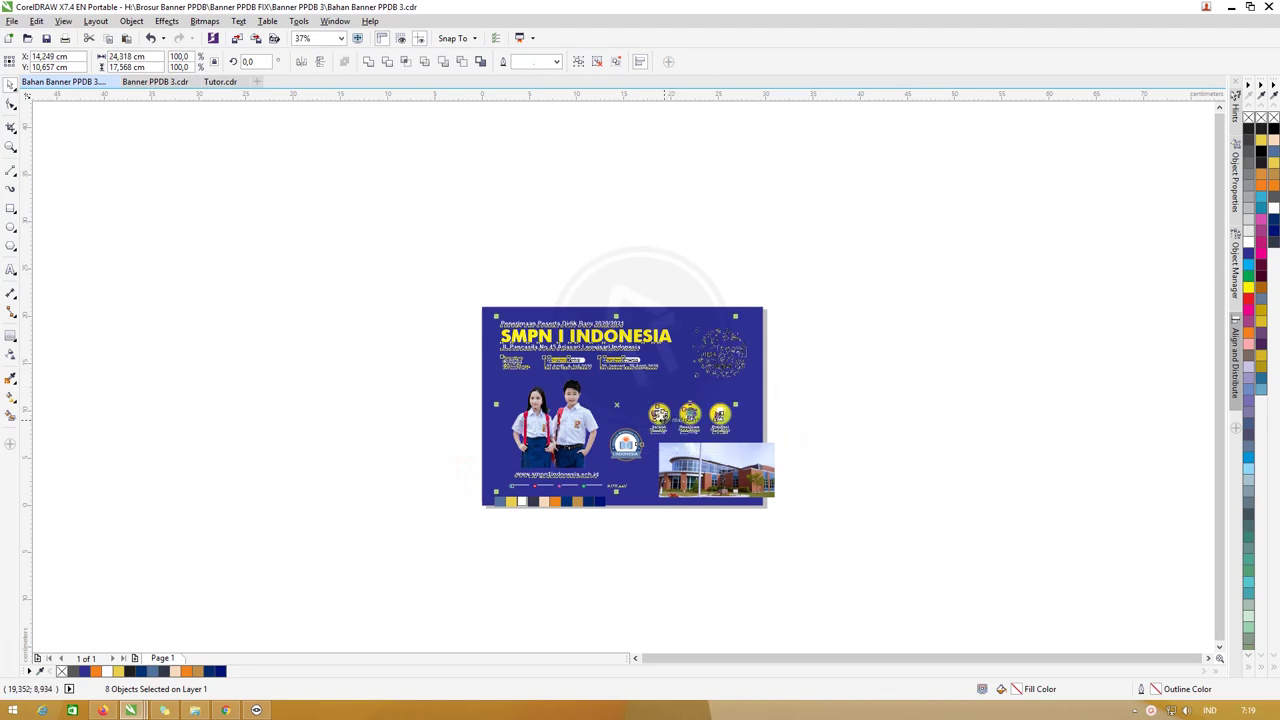
key("Left")
key("Left")
key("Left")
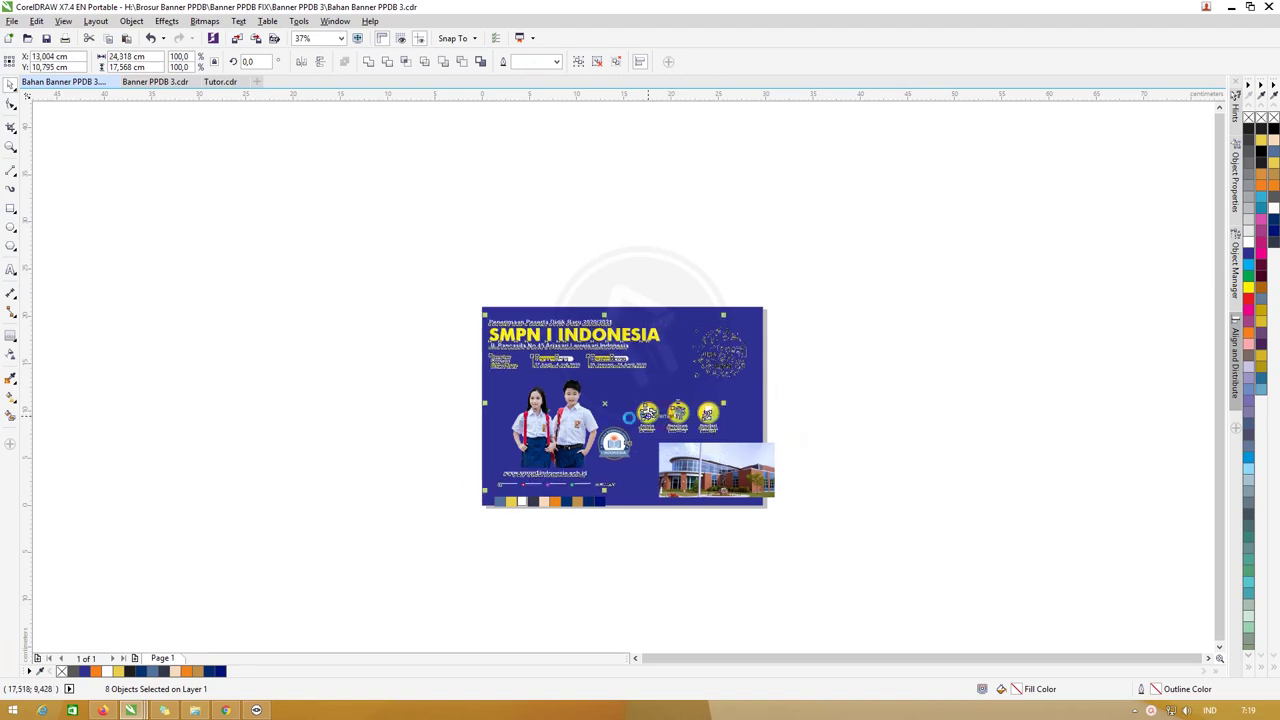
Paste the selected title block and icons into the Tutor.cdr banner
left_click(158, 82)
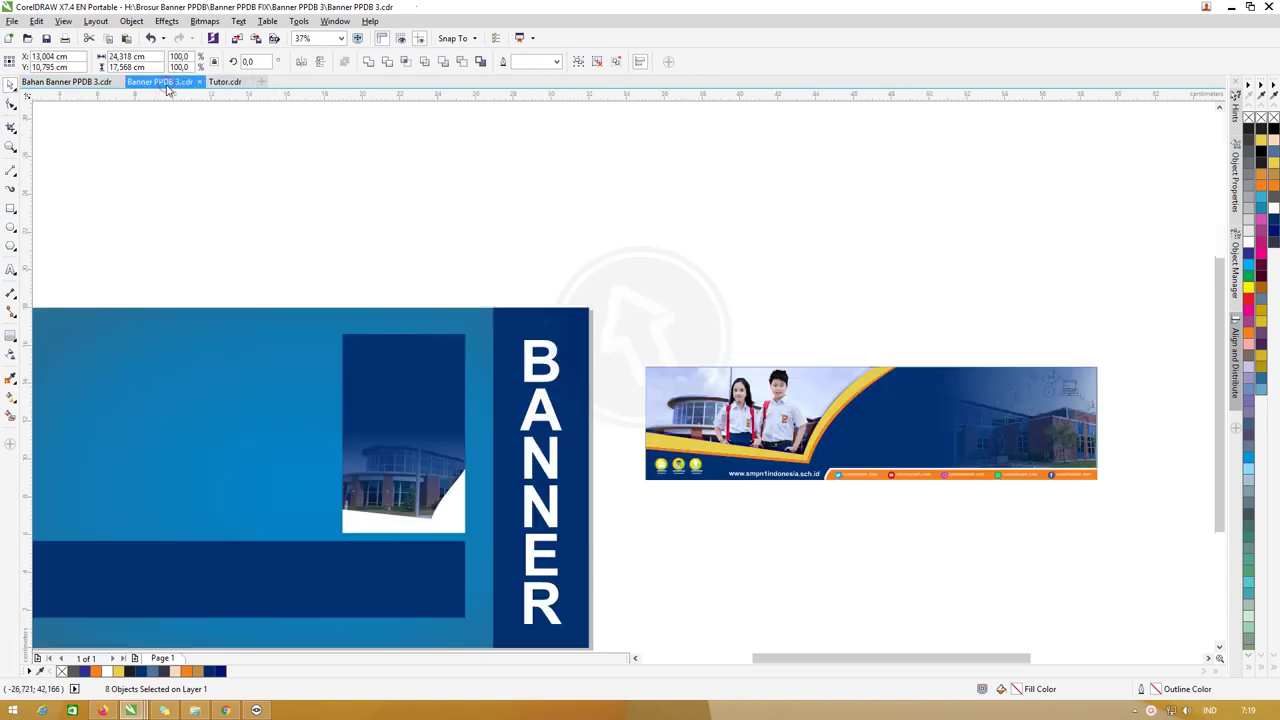
left_click(593, 261)
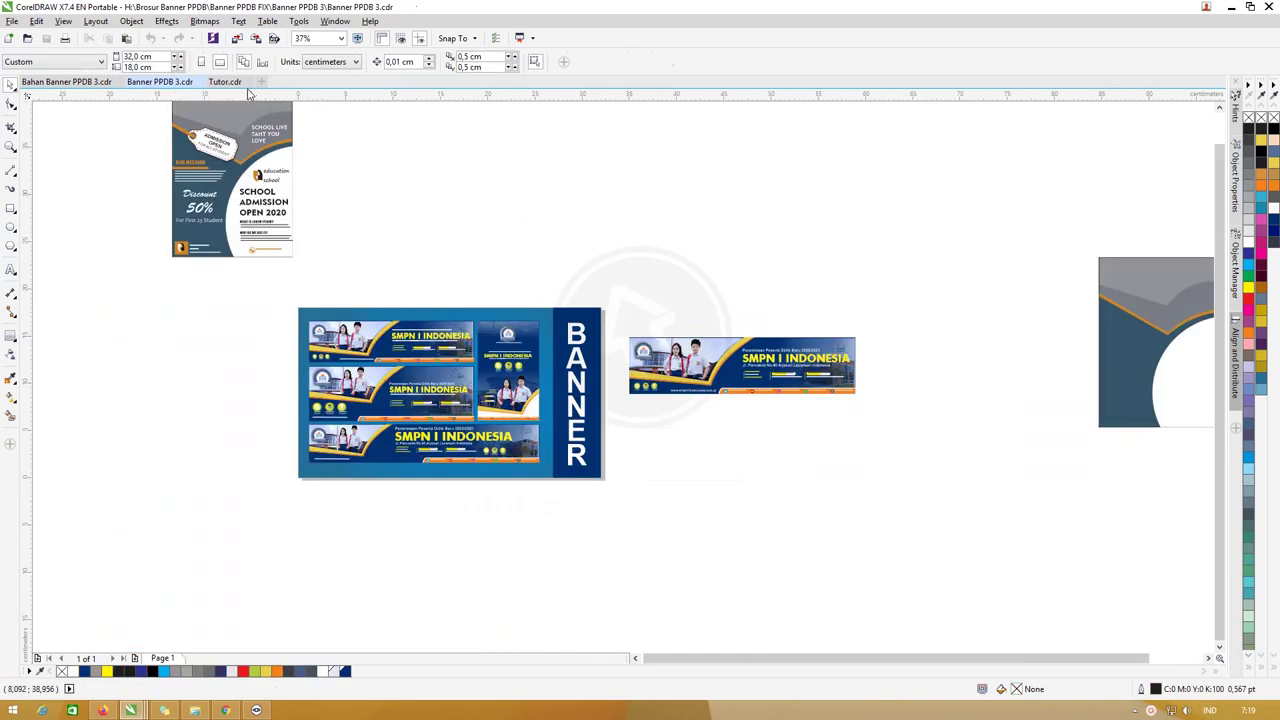
left_click(224, 82)
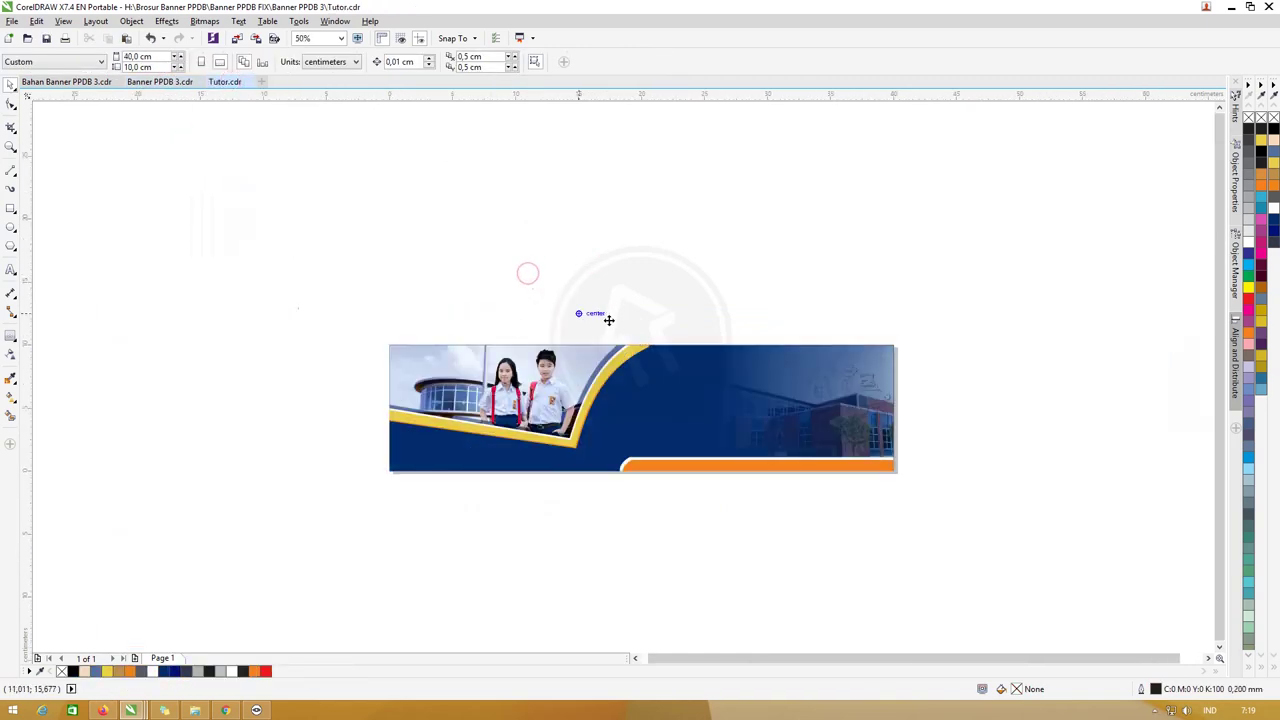
key("ctrl+v")
Group the title with its three small texts and place it on the banner's navy area
mouse_move(605, 316)
left_mouse_down()
mouse_move(785, 514)
mouse_move(861, 515)
left_mouse_up()
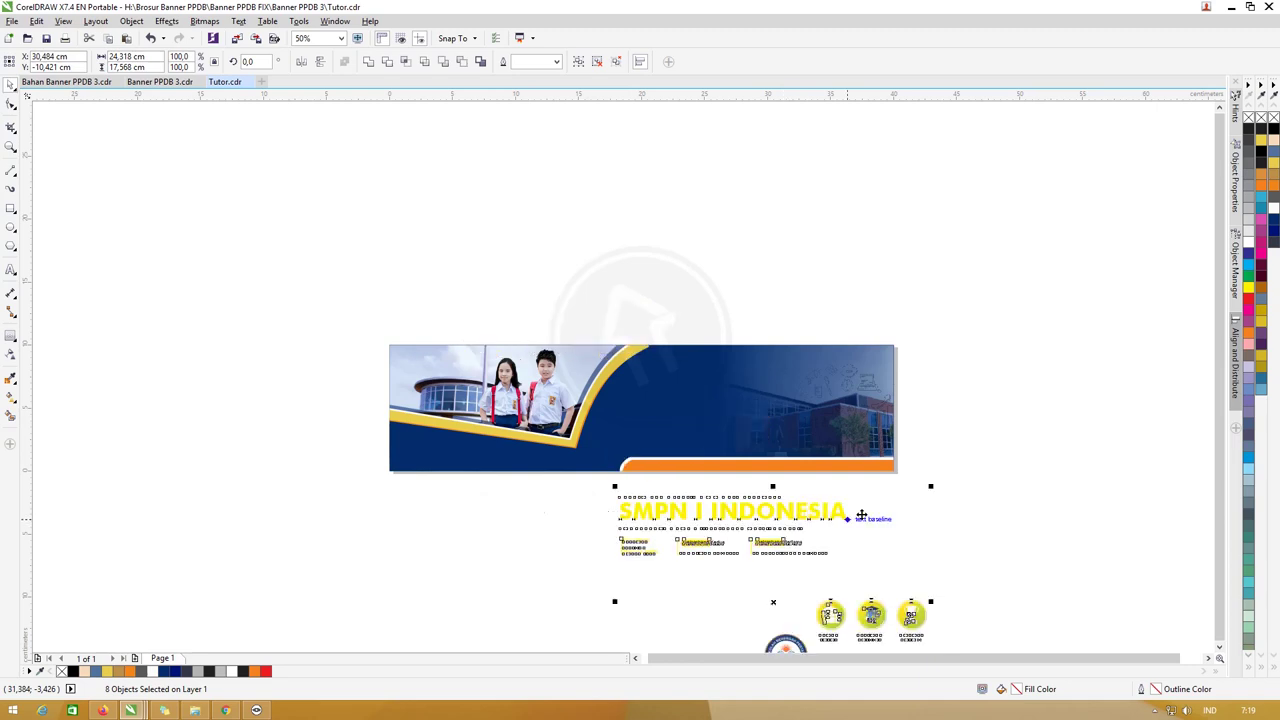
left_click(1086, 478)
left_click(783, 550)
left_click_drag(895, 565, 587, 474)
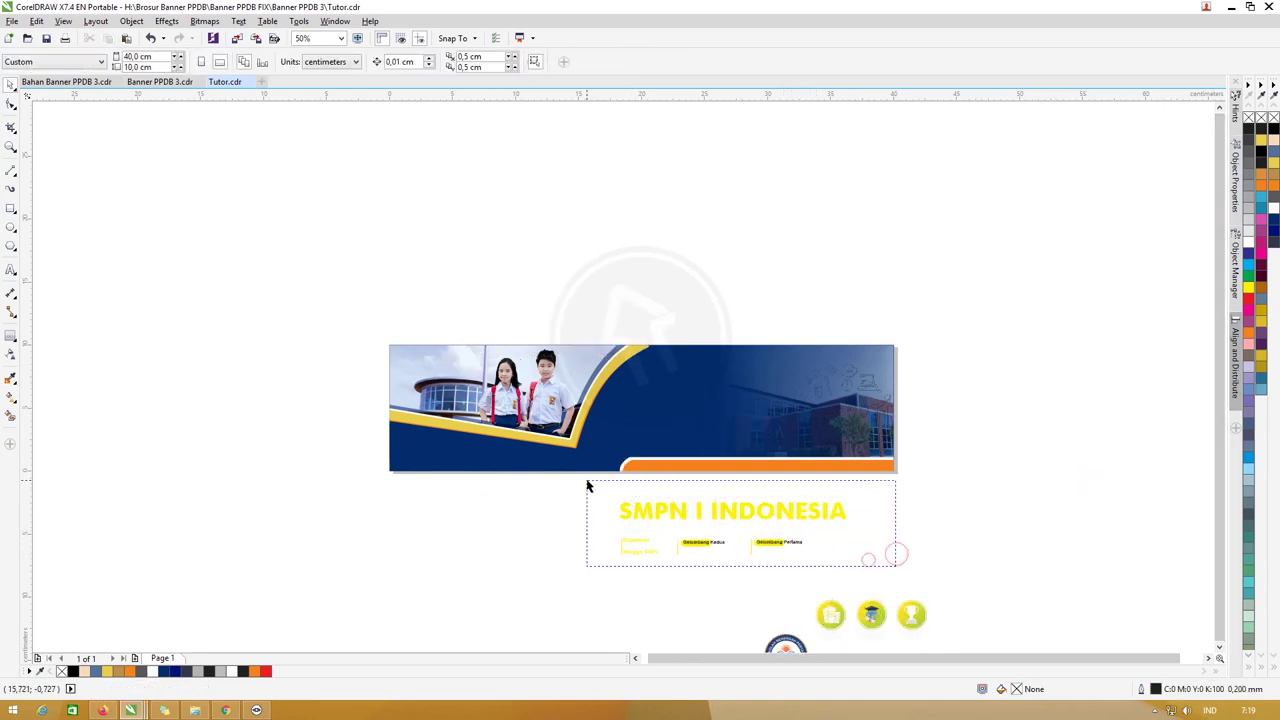
key("ctrl+g")
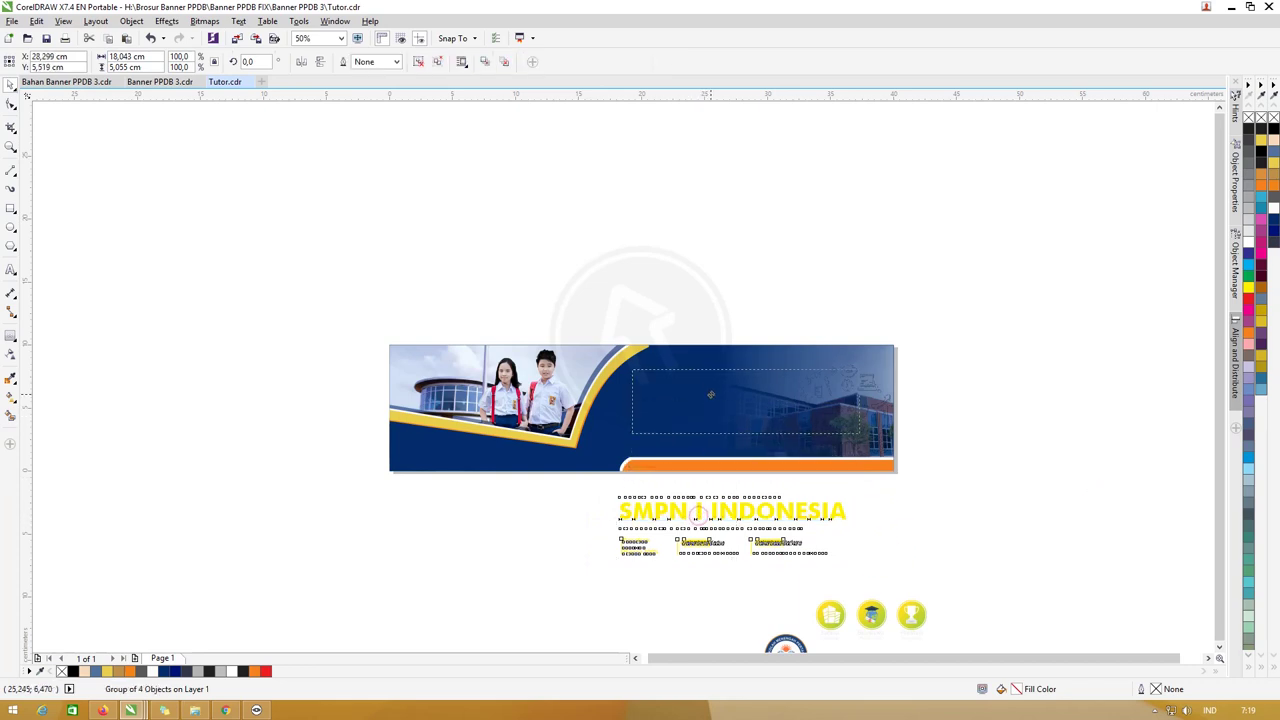
left_click_drag(760, 456, 762, 456)
Move the three yellow benefit icons to the banner's lower-left corner and scale them down
left_click(1000, 495)
left_click(911, 615)
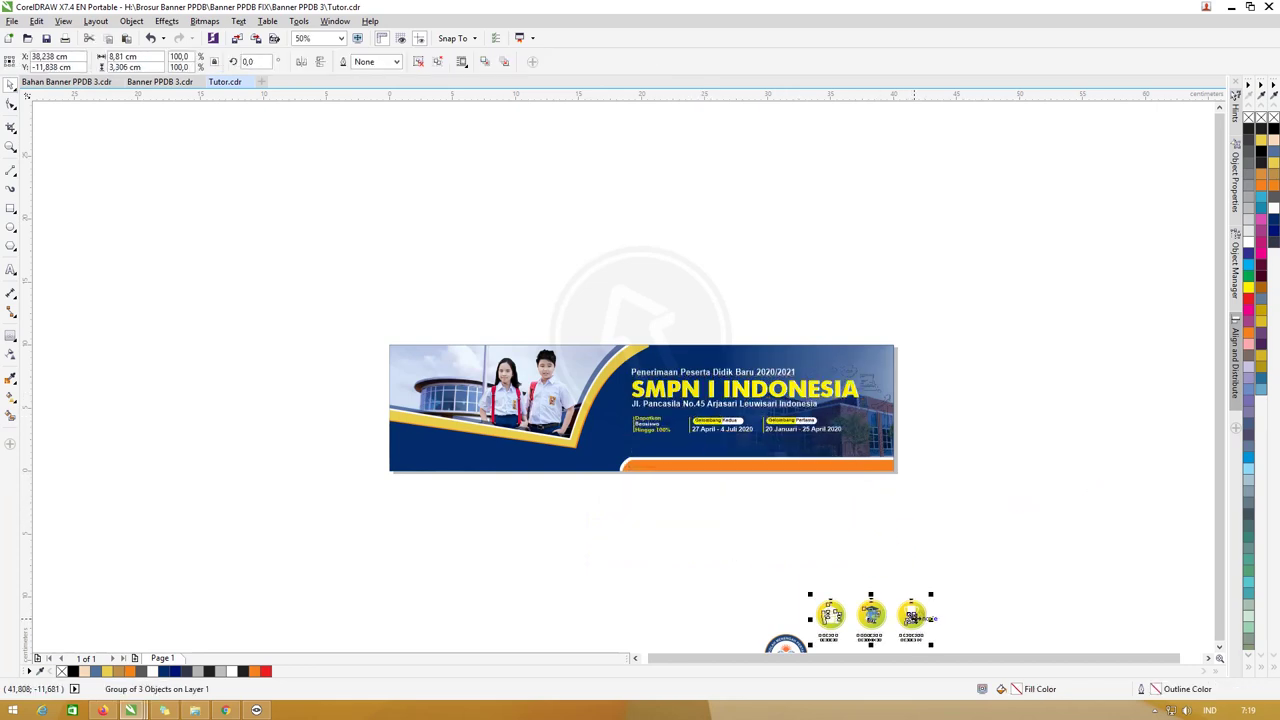
mouse_move(911, 615)
left_mouse_down()
mouse_move(606, 527)
mouse_move(478, 445)
left_mouse_up()
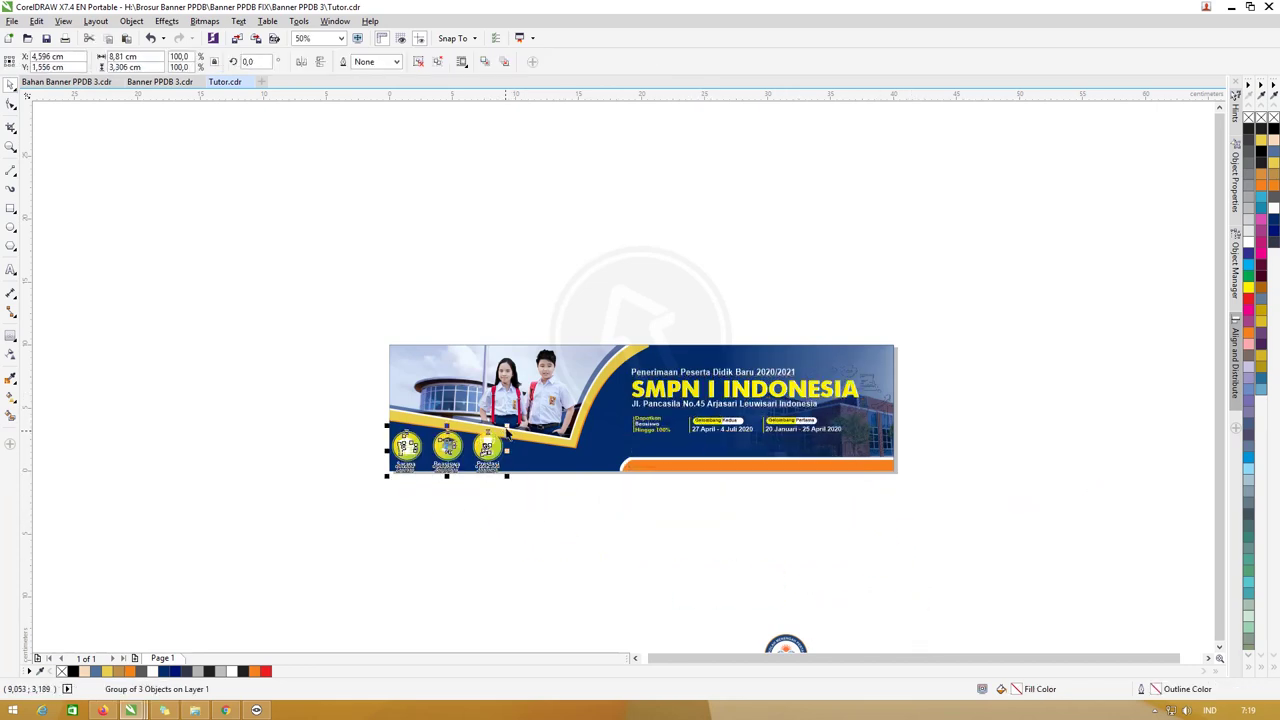
left_click(506, 430)
left_click_drag(632, 346, 632, 348)
left_click(488, 446)
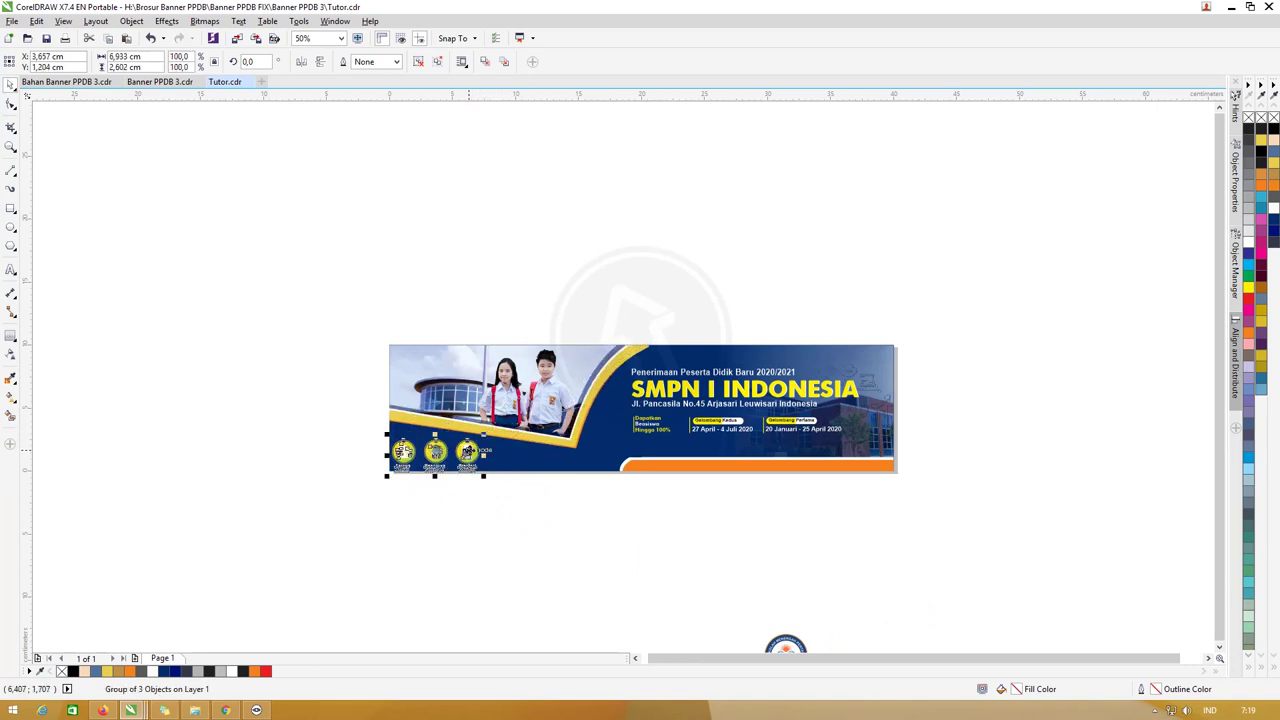
left_click_drag(505, 428, 462, 448)
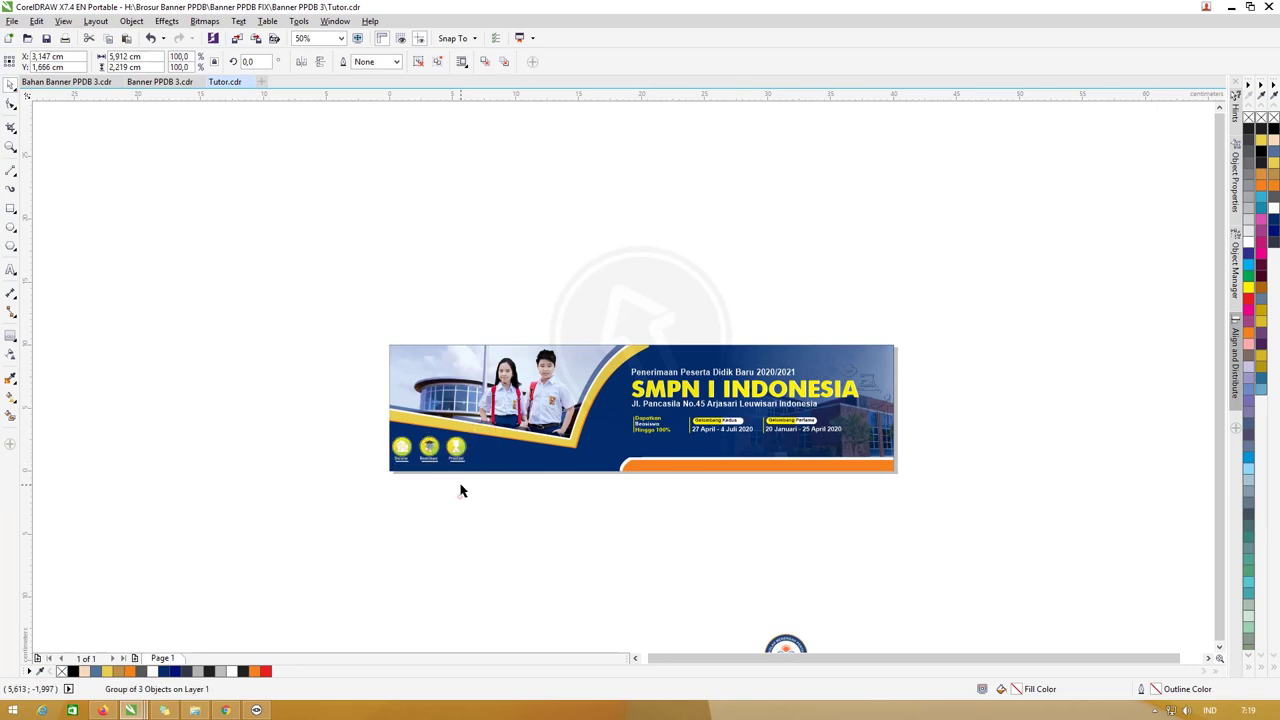
left_click(577, 493)
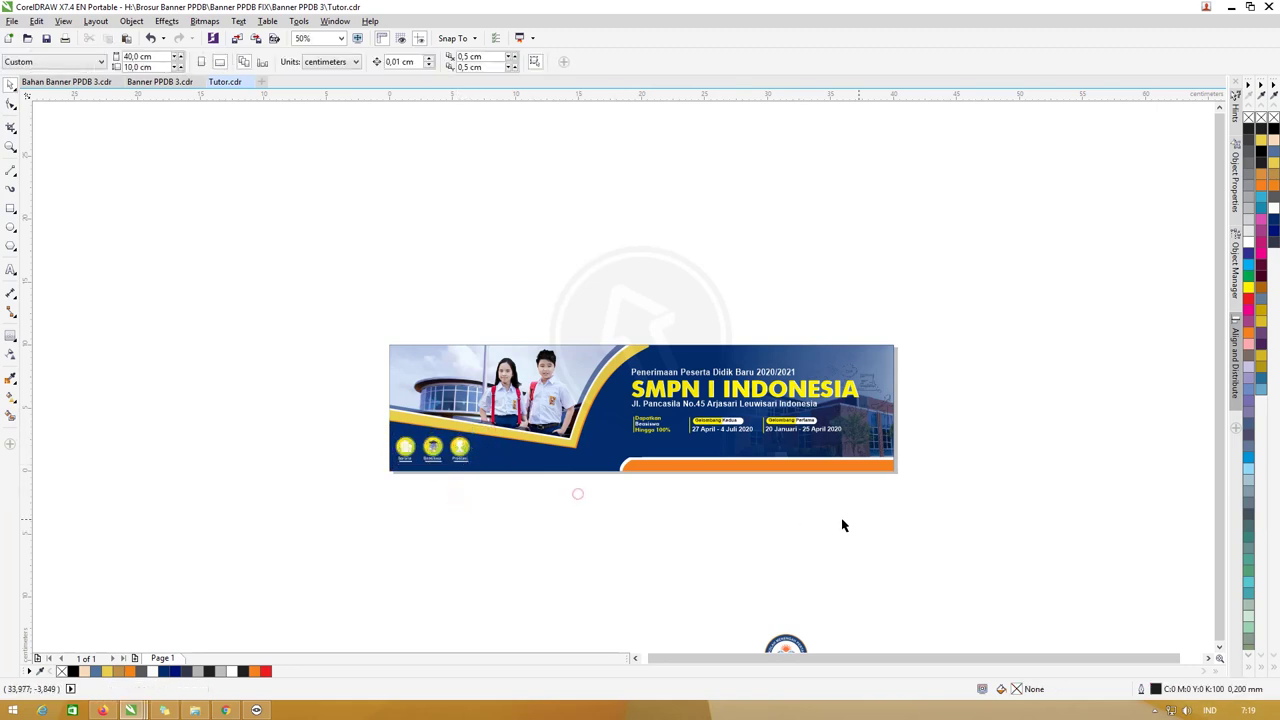
scroll(955, 557, "down", 2)
Enlarge the social-media strip and fit it along the banner's bottom edge
left_click_drag(851, 630, 870, 504)
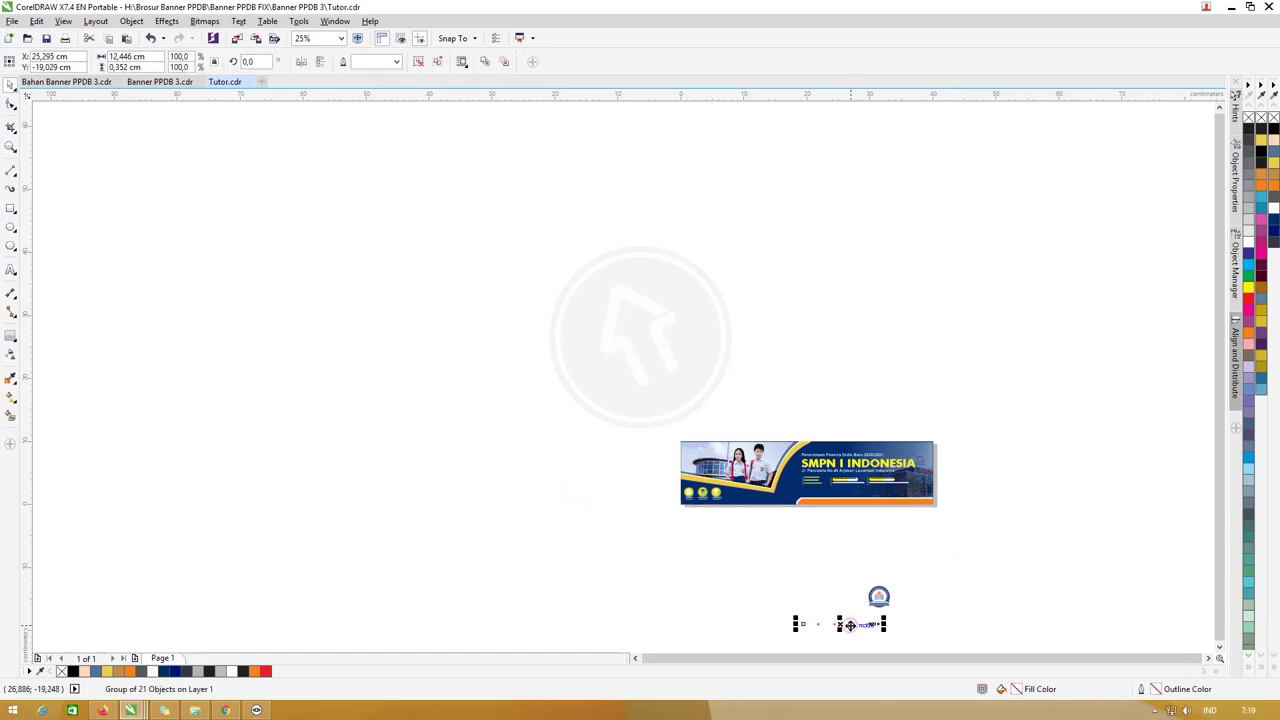
scroll(870, 504, "up", 1)
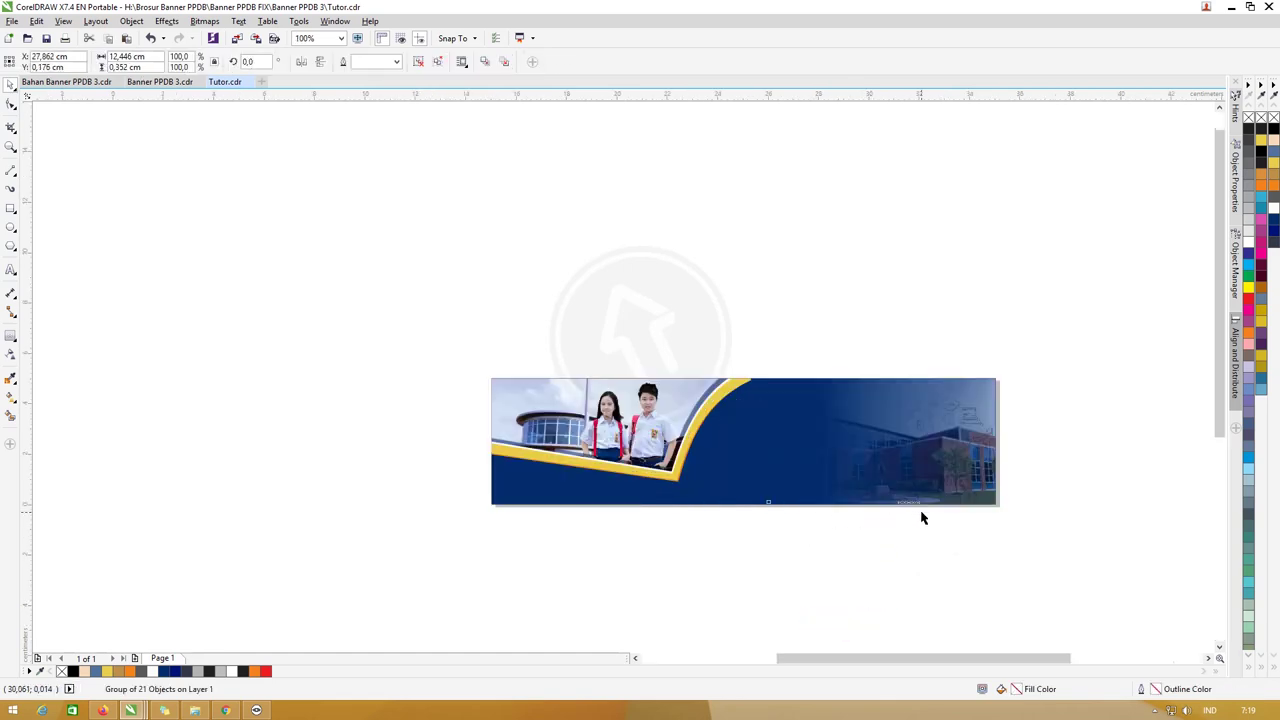
scroll(920, 517, "up", 1)
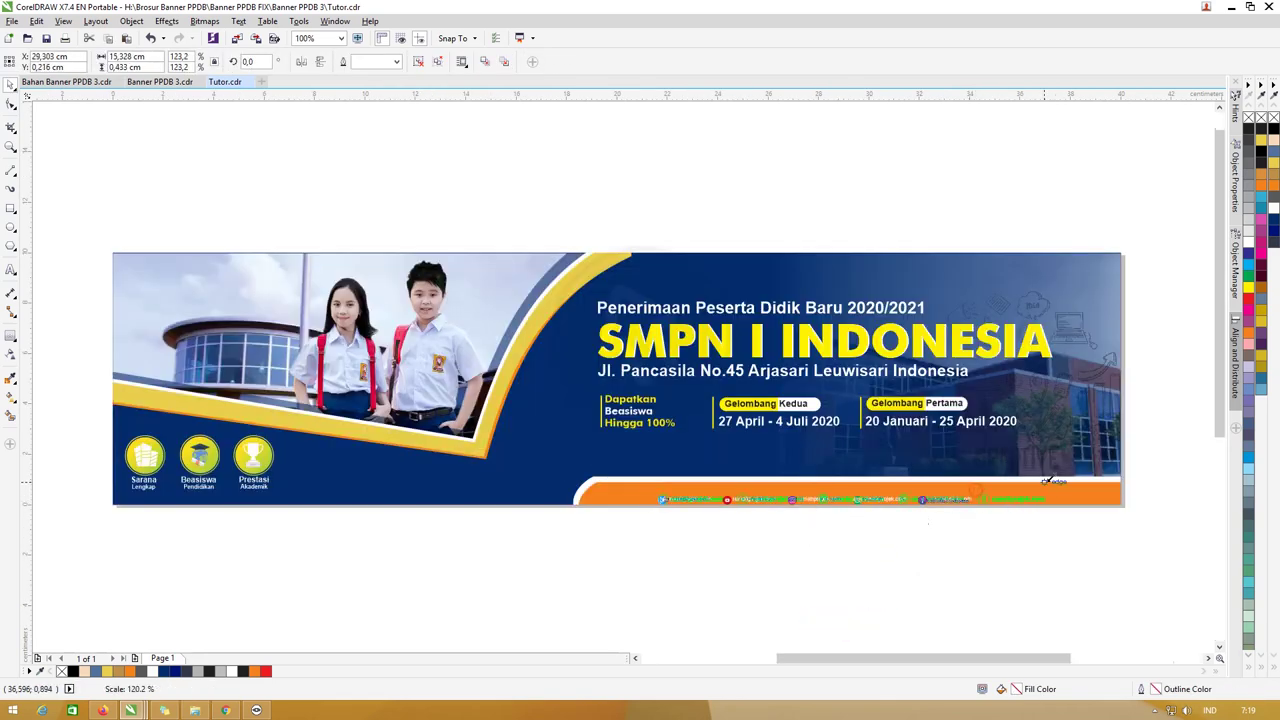
left_click_drag(976, 492, 1069, 493)
left_click(1052, 527)
scroll(810, 525, "down", 1)
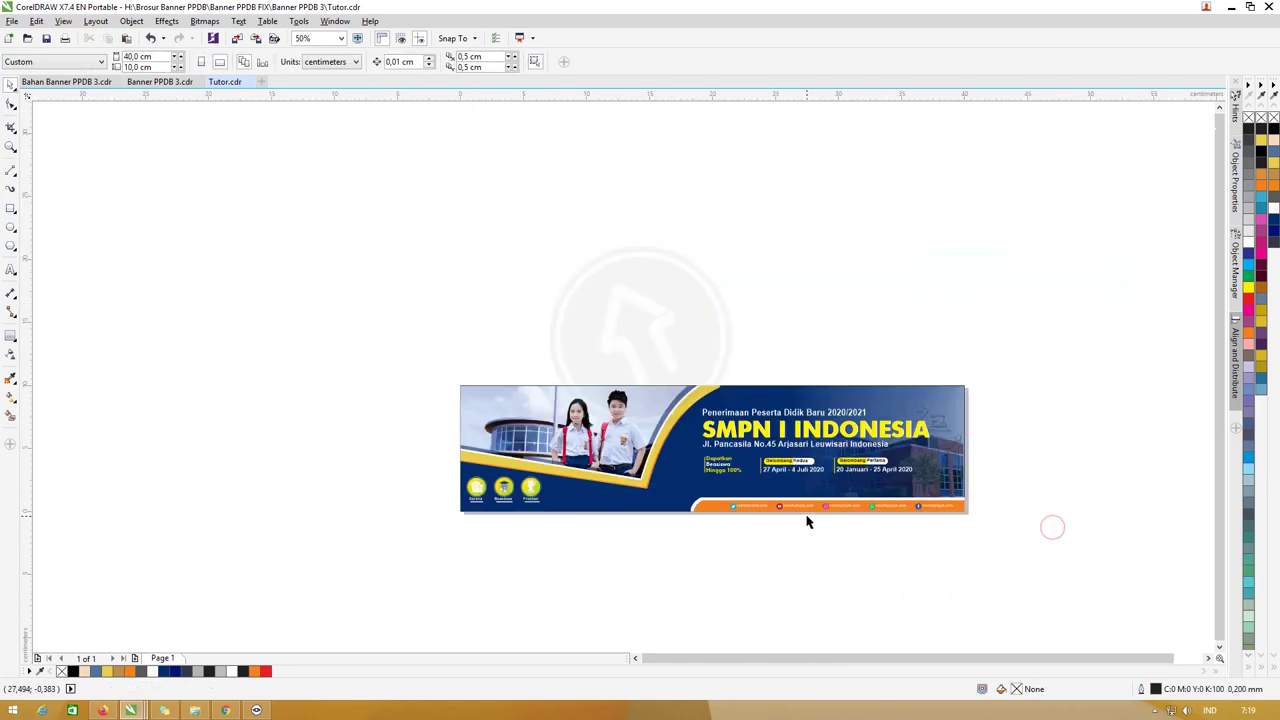
scroll(972, 574, "down", 1)
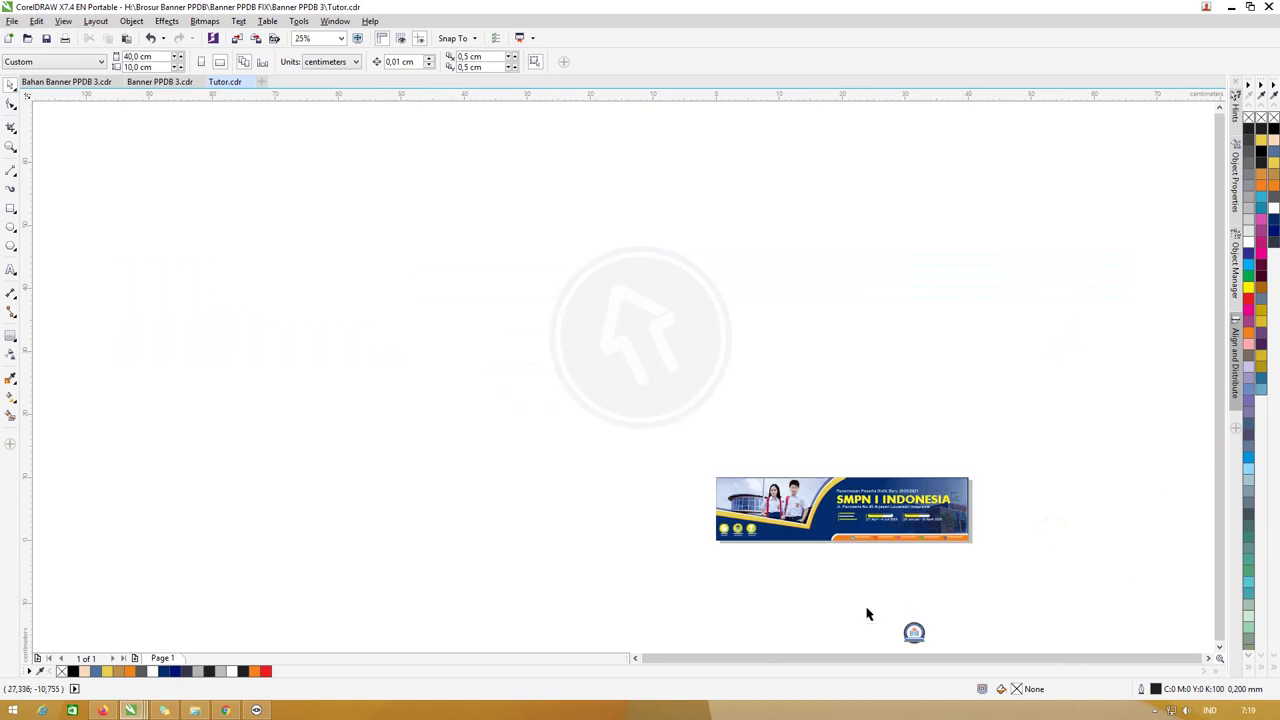
mouse_move(644, 570)
left_mouse_down()
mouse_move(1058, 656)
mouse_move(993, 543)
left_mouse_up()
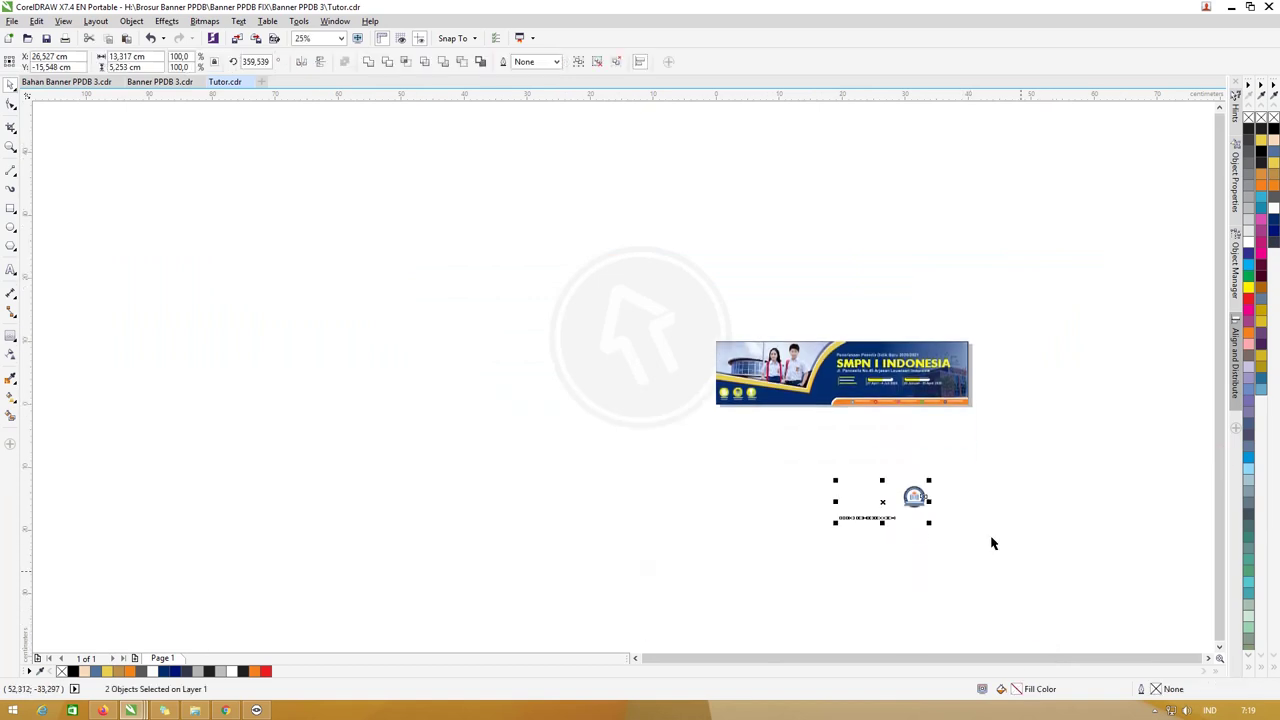
Bring the logo and website line onto the banner, with the website text at the orange strip's left
left_click_drag(916, 496, 813, 352)
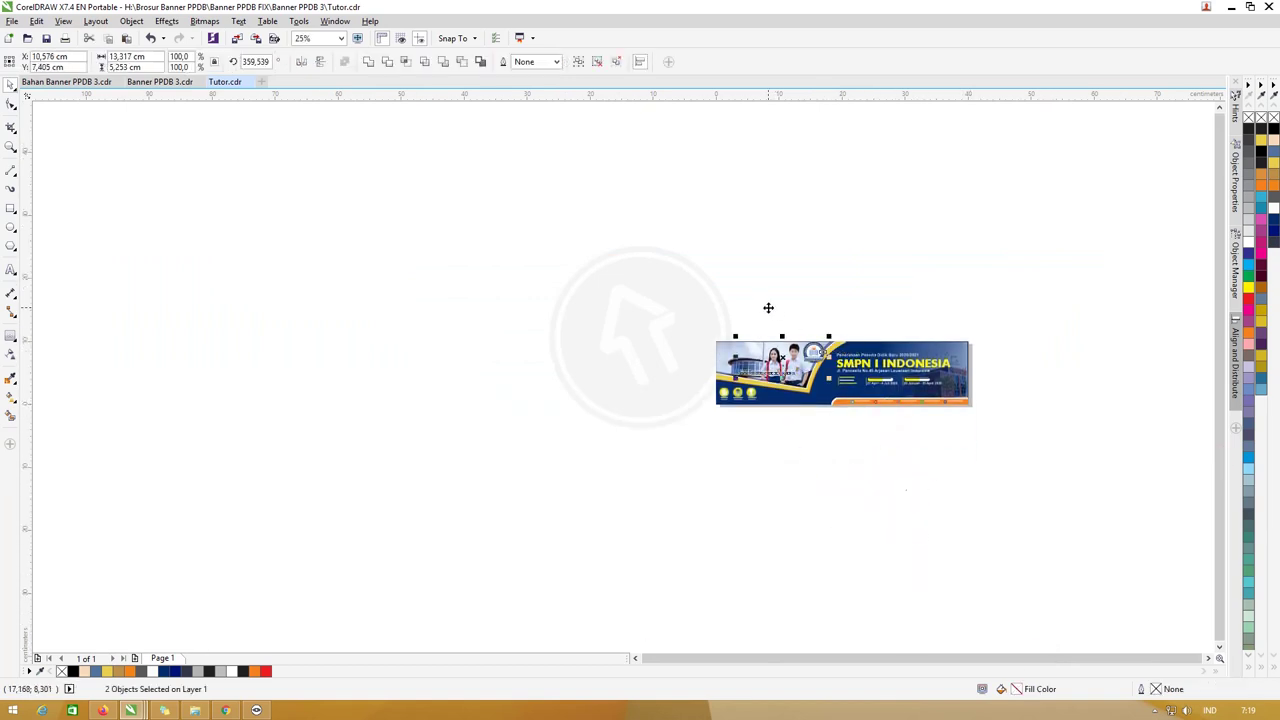
left_click(767, 307)
scroll(770, 343, "up", 1)
left_click_drag(785, 408, 858, 462)
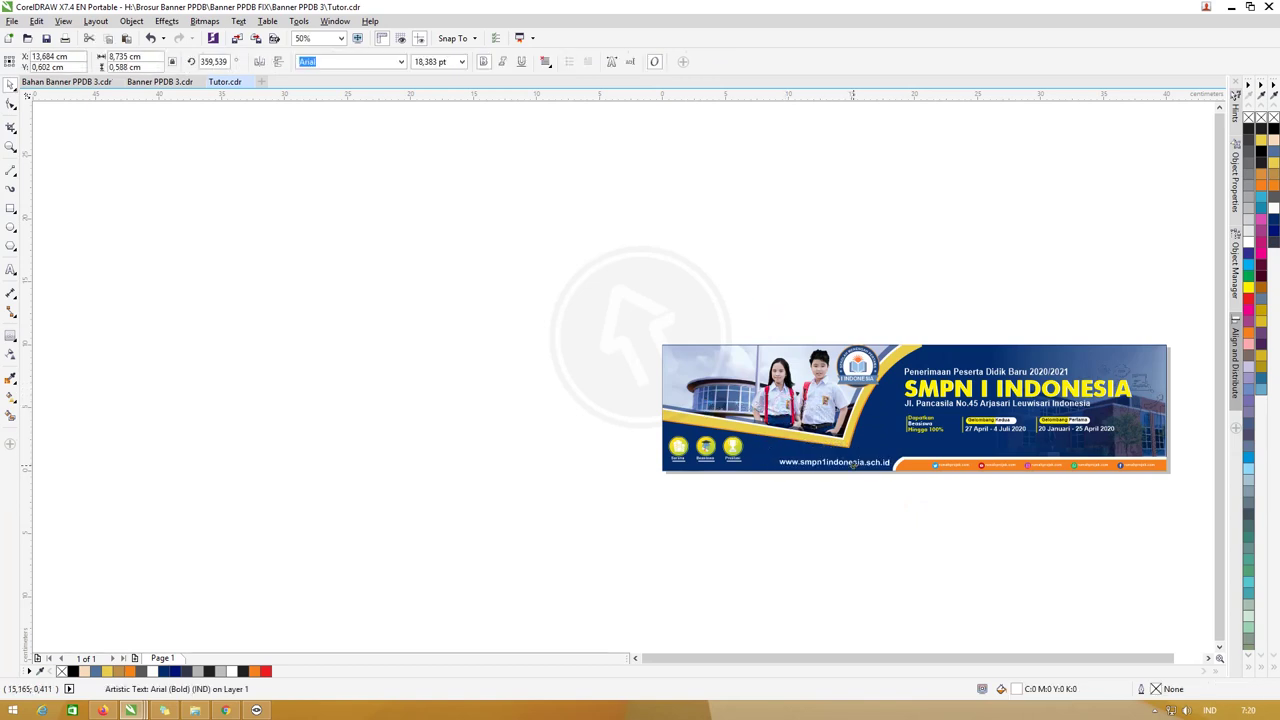
left_click(914, 466, "shift")
key("r")
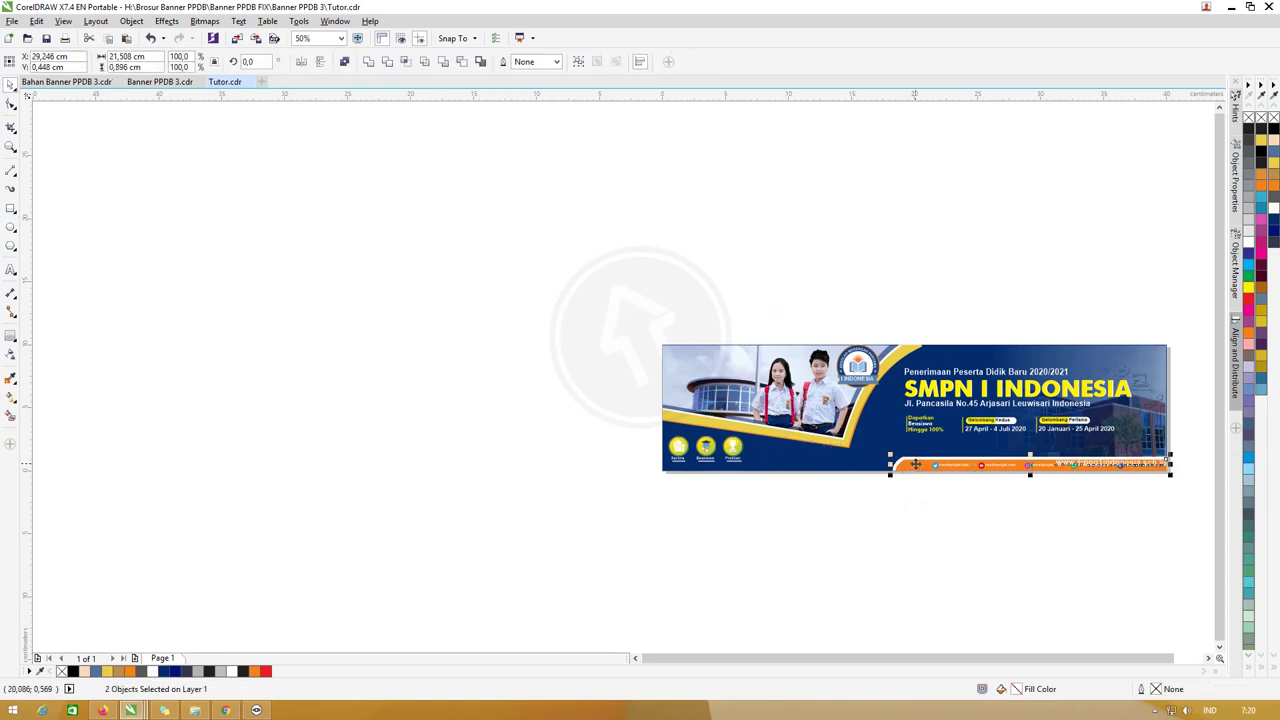
key("ctrl+z")
Move the school logo to the banner's left side
left_click(858, 510)
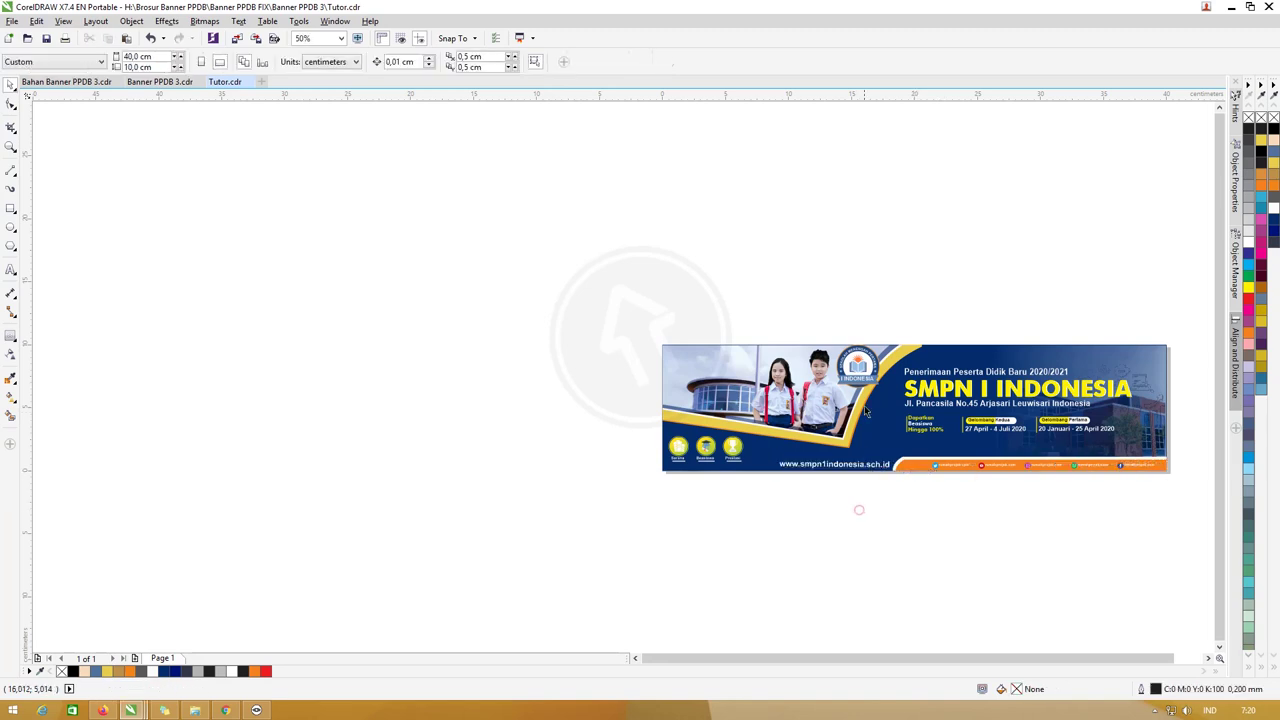
left_click(858, 368)
left_click_drag(858, 368, 717, 375)
Scale the school logo down and shift it up-left
scroll(717, 375, "up", 1)
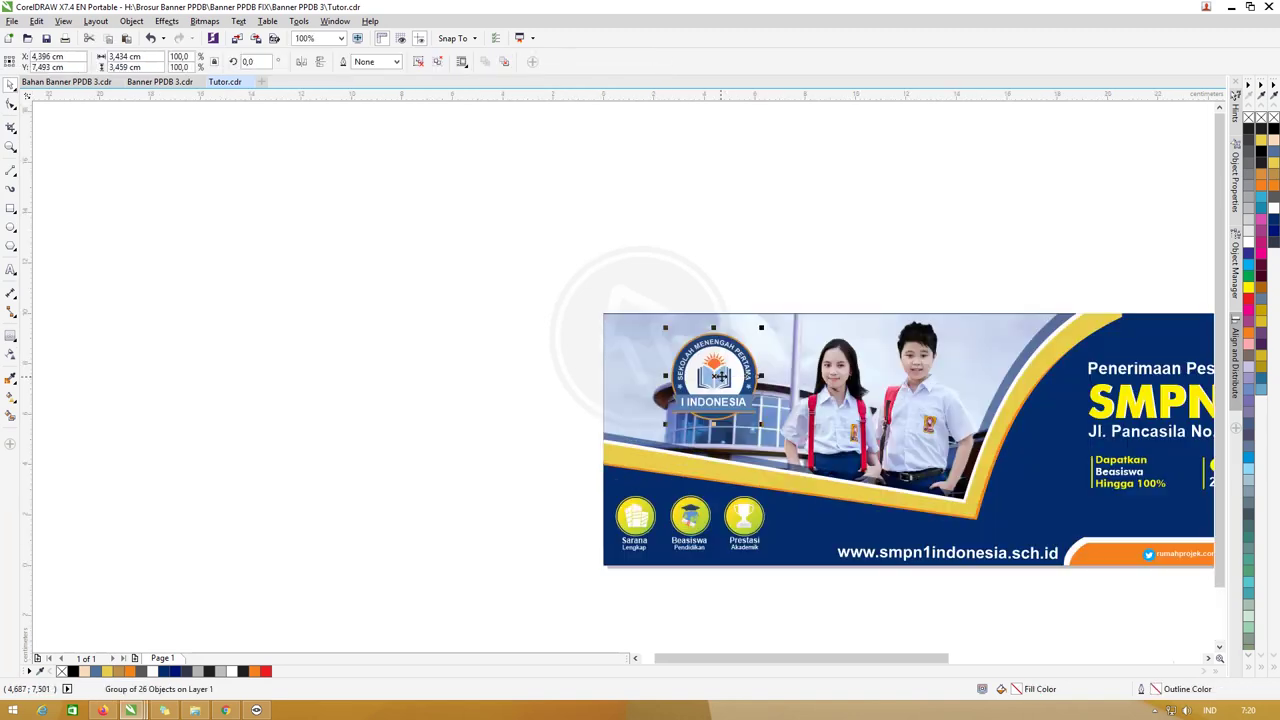
left_click_drag(760, 328, 688, 370)
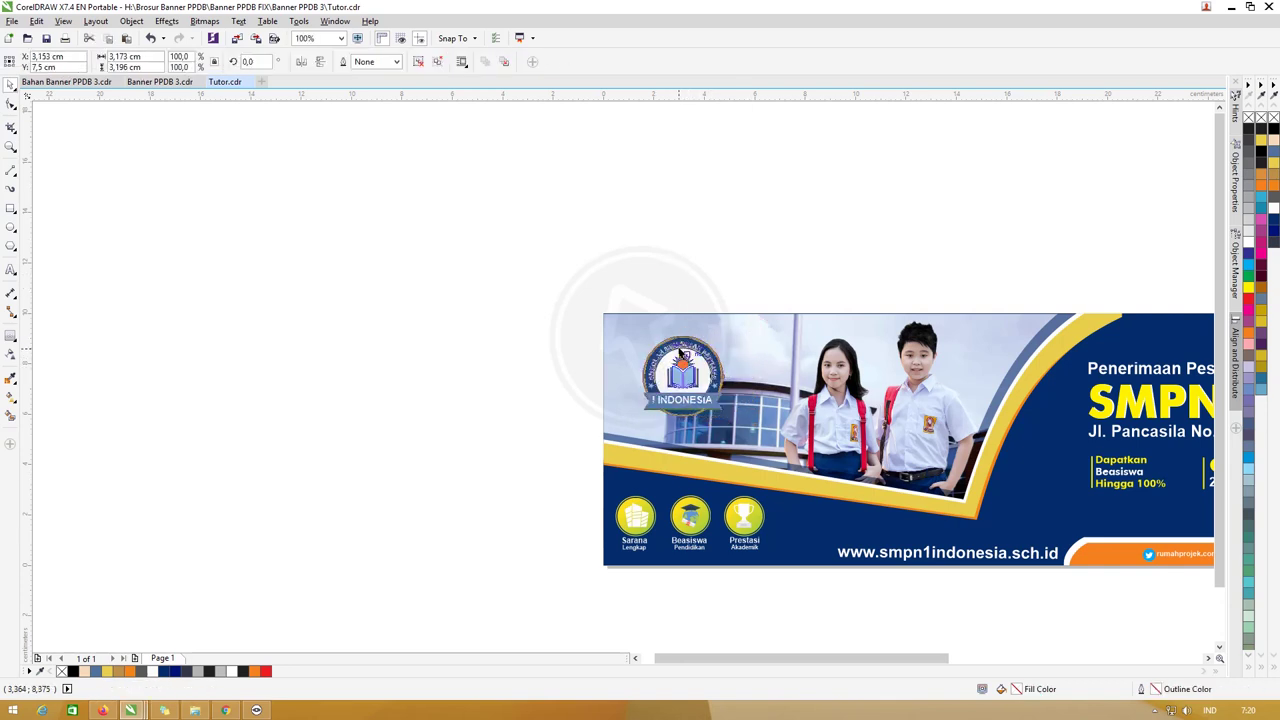
left_click_drag(686, 362, 672, 350)
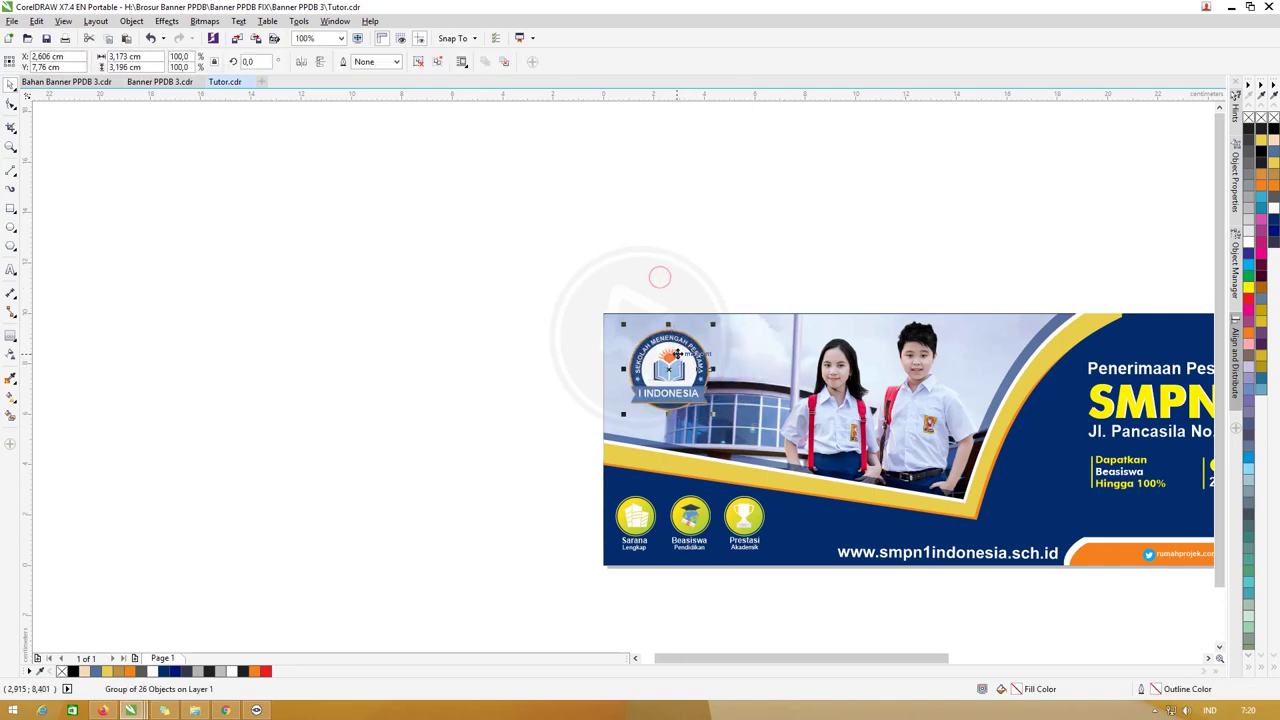
Give the logo a Small Glow drop shadow coloured white
left_click(12, 354)
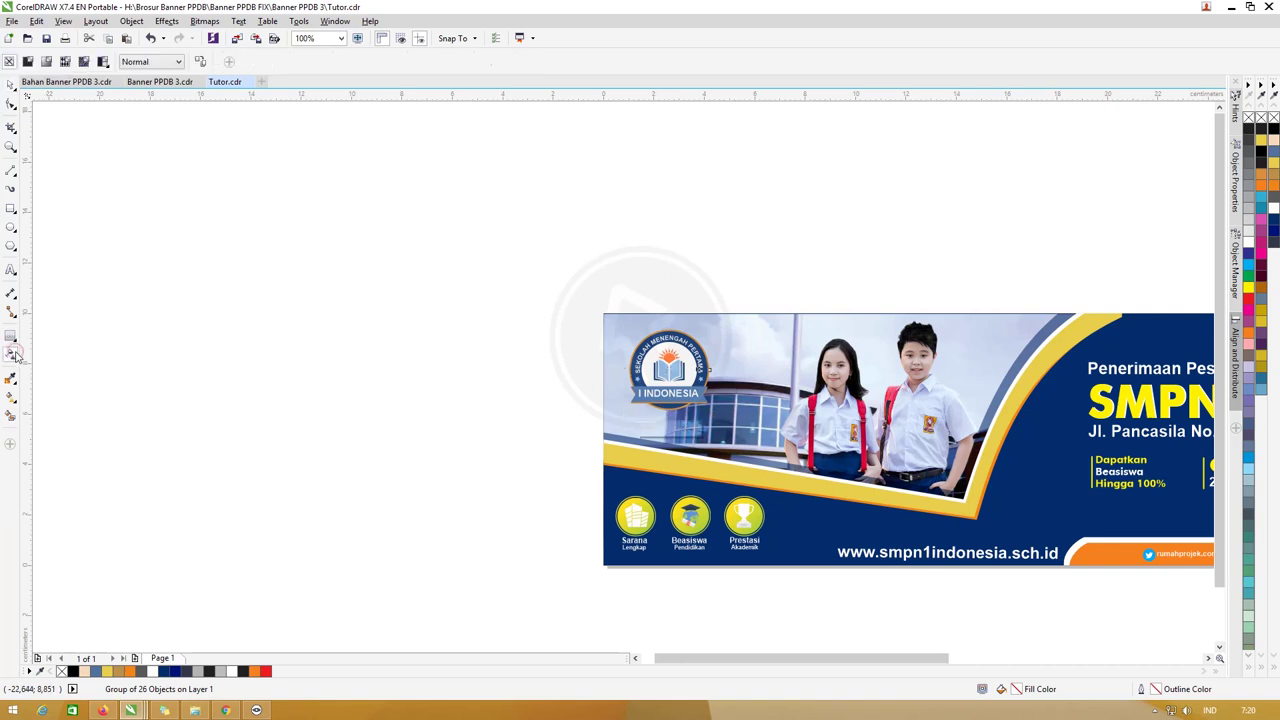
left_click(12, 336)
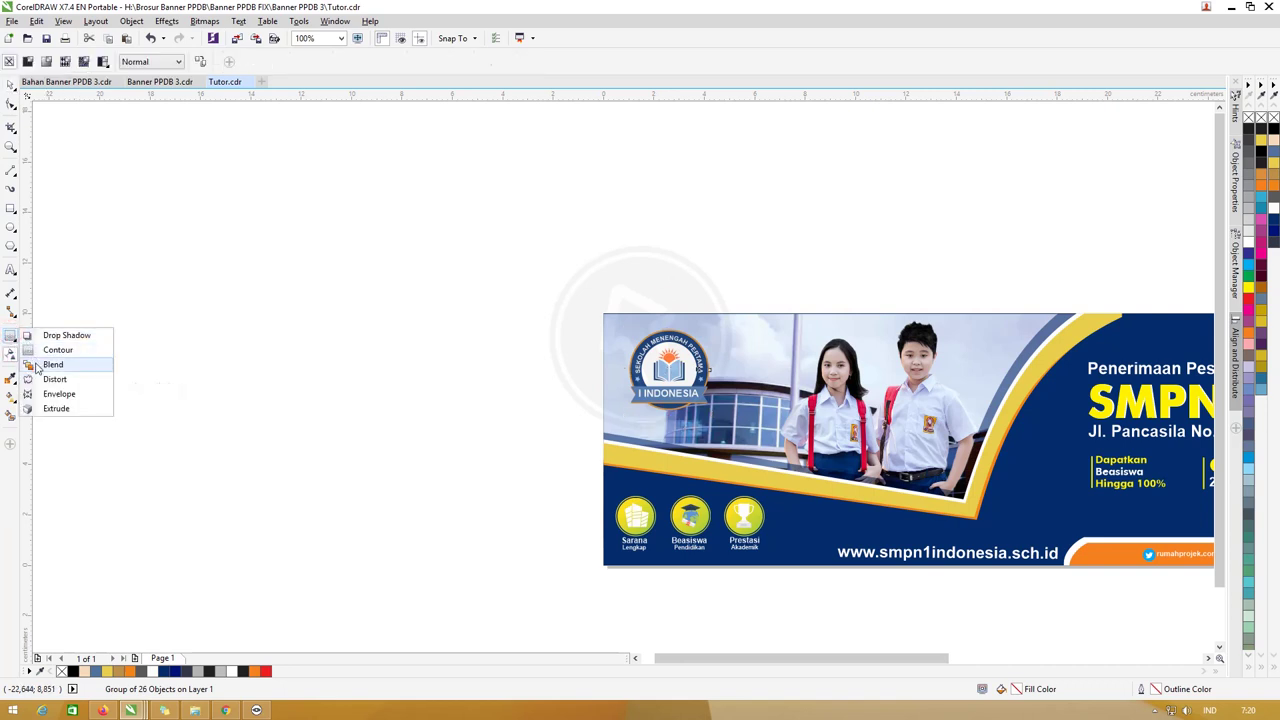
left_click(56, 342)
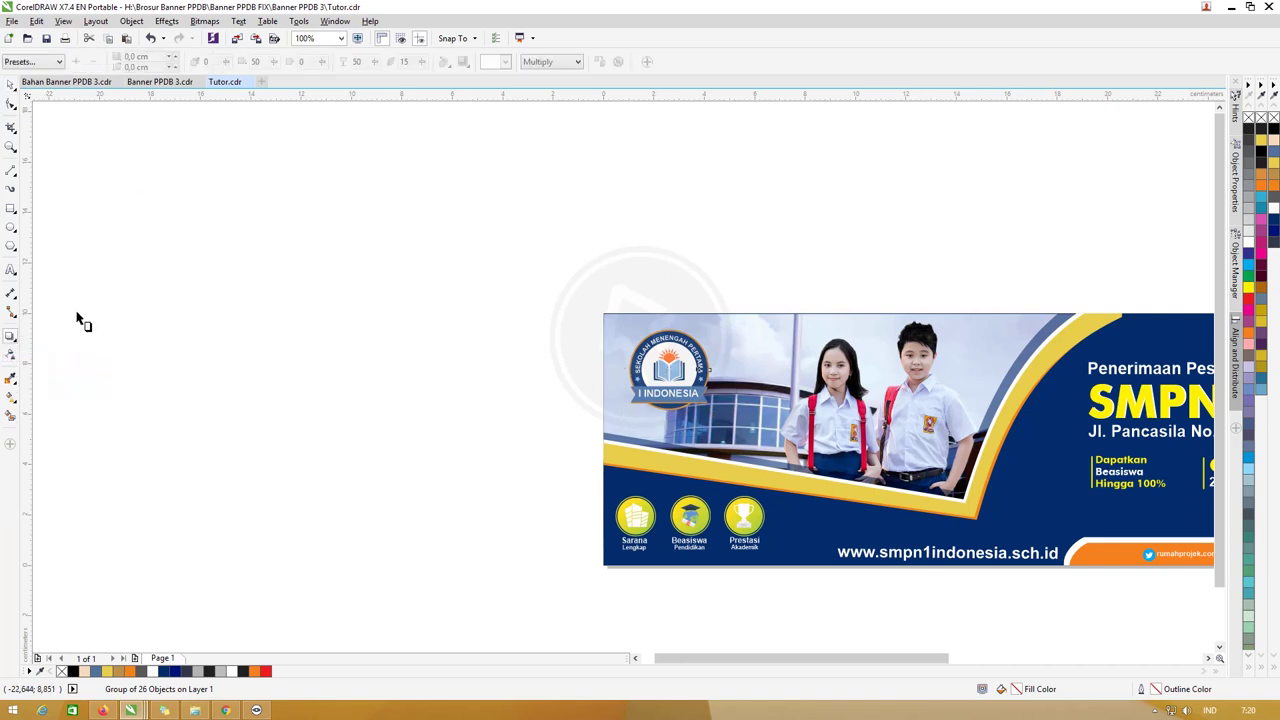
left_click(33, 61)
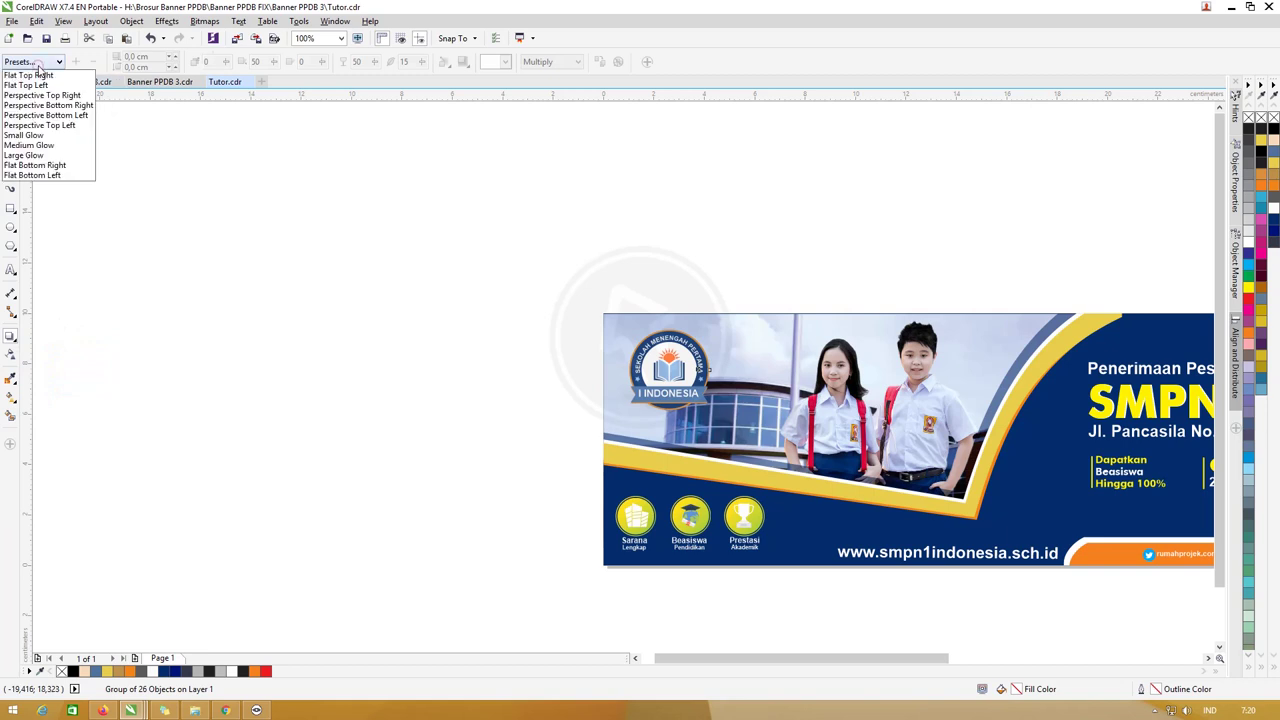
left_click(36, 135)
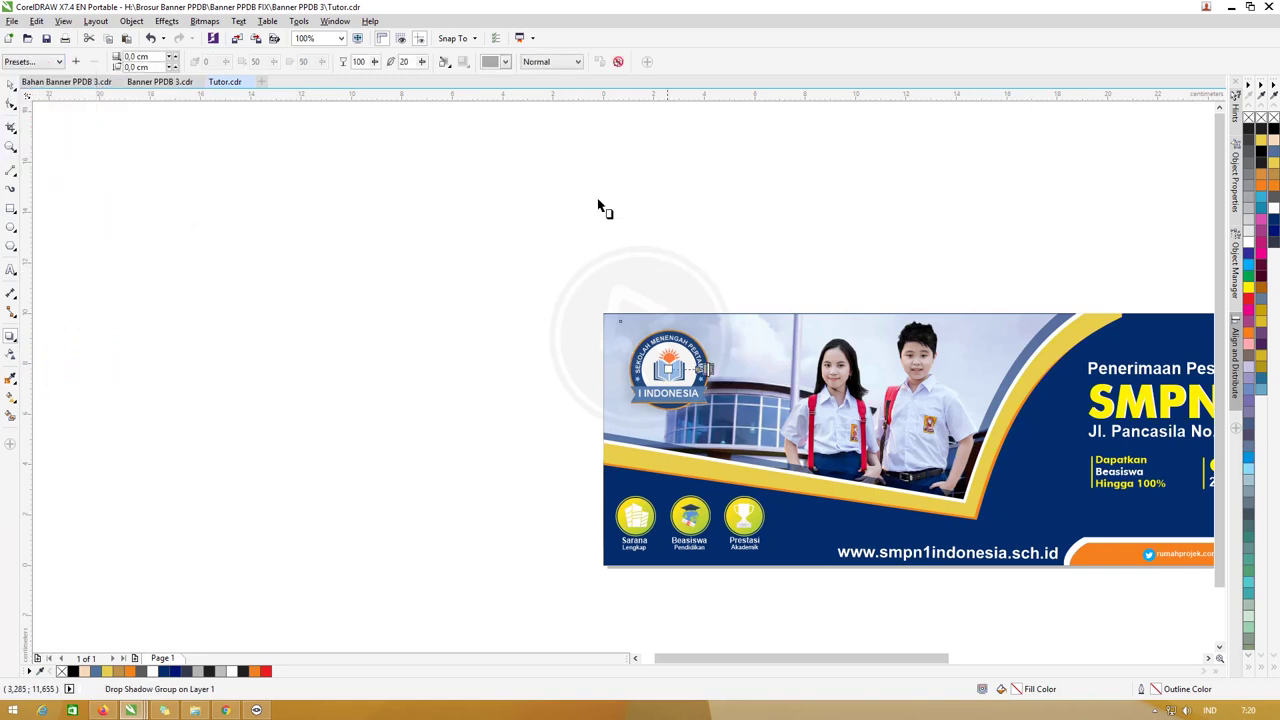
left_click(506, 62)
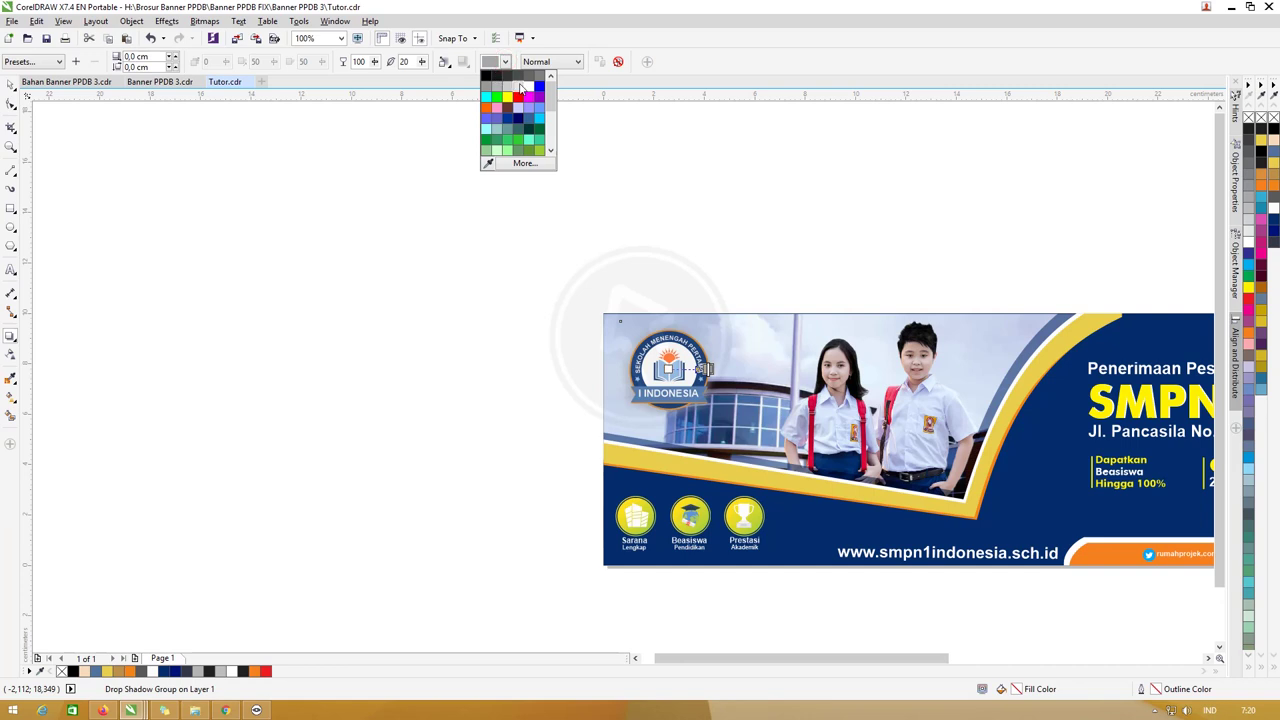
left_click(496, 76)
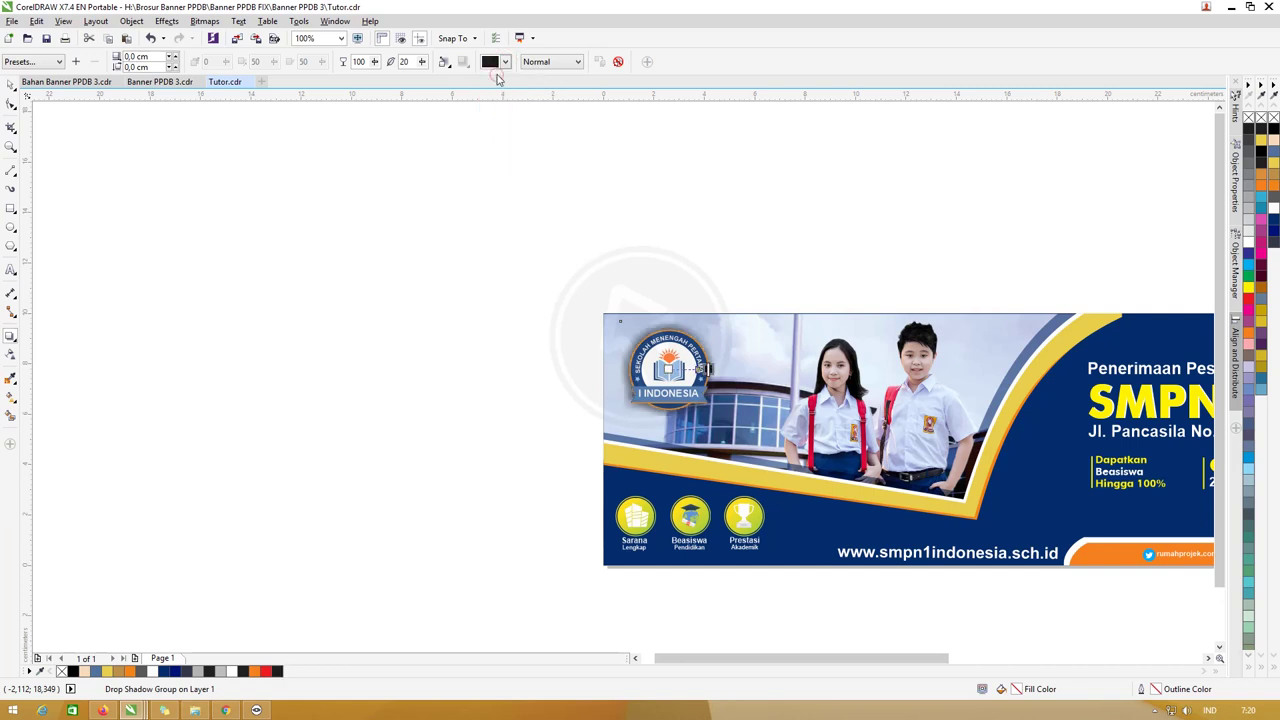
left_click(505, 62)
left_click(527, 95)
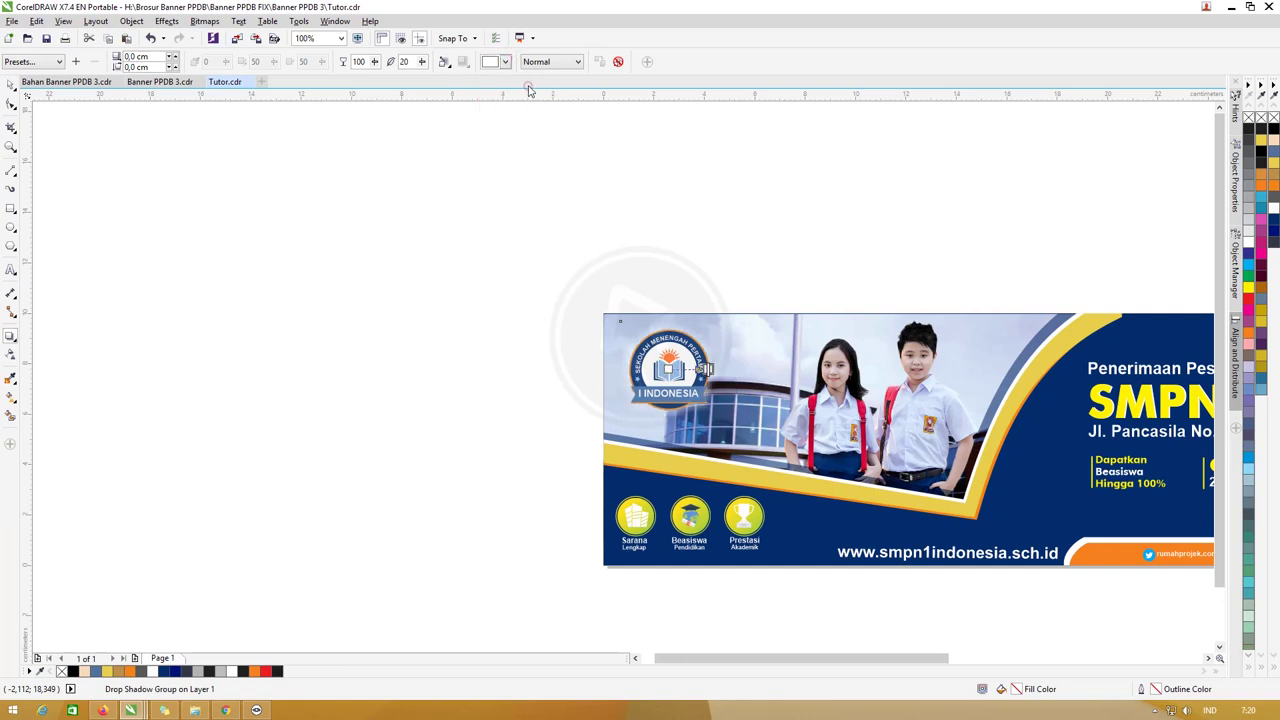
left_click(10, 84)
Shrink the glowing logo slightly, nudge it left, and zoom to show the entire banner
left_click(356, 200)
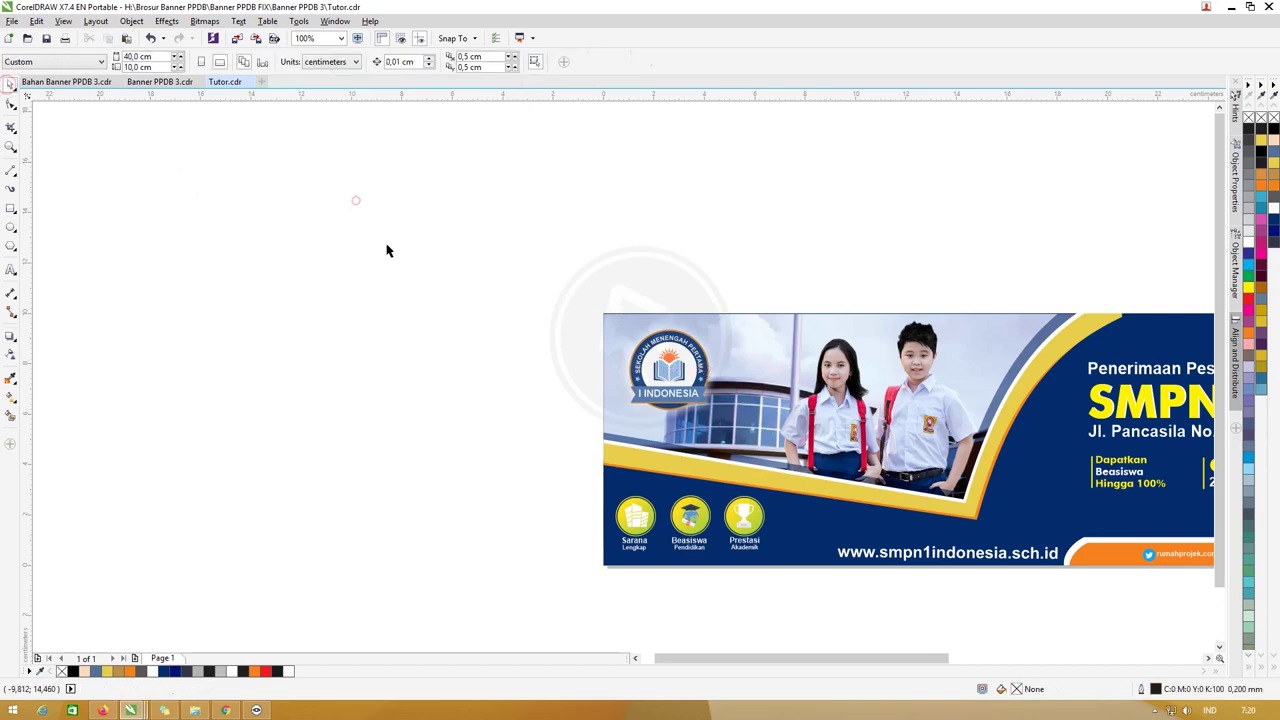
scroll(453, 294, "down", 2)
left_click(574, 326)
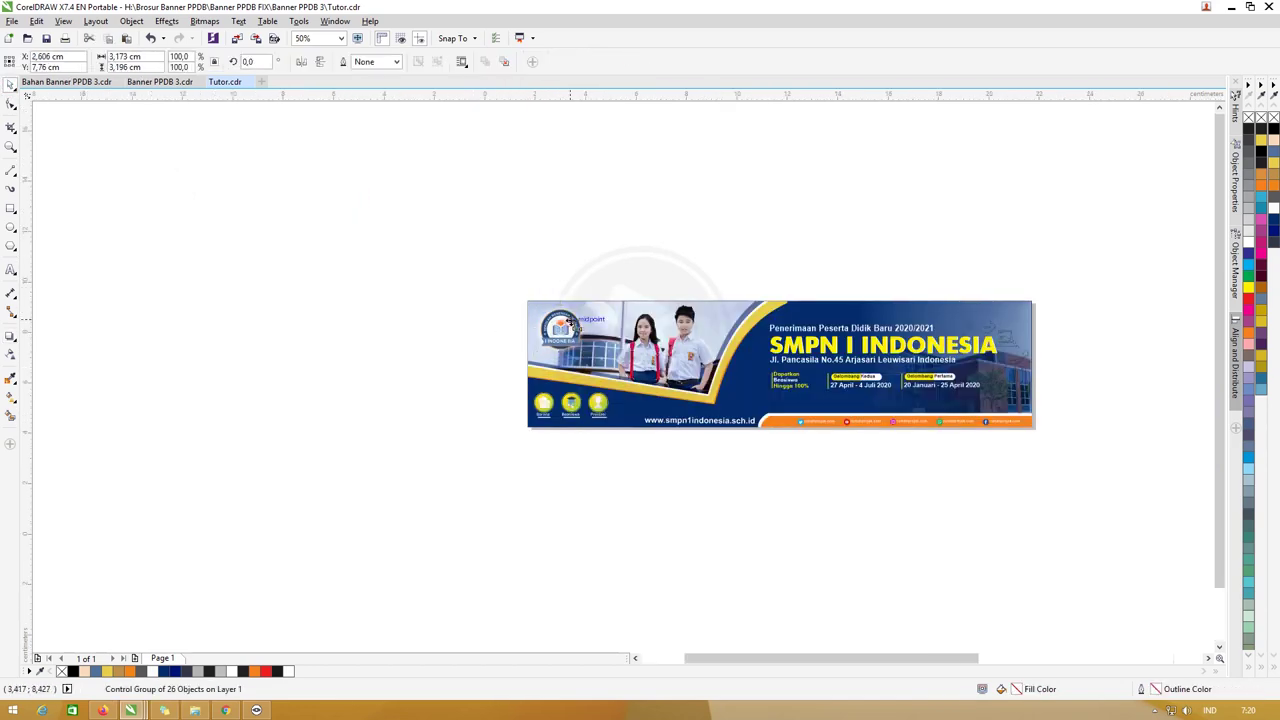
scroll(575, 322, "up", 2)
left_click_drag(580, 312, 558, 312)
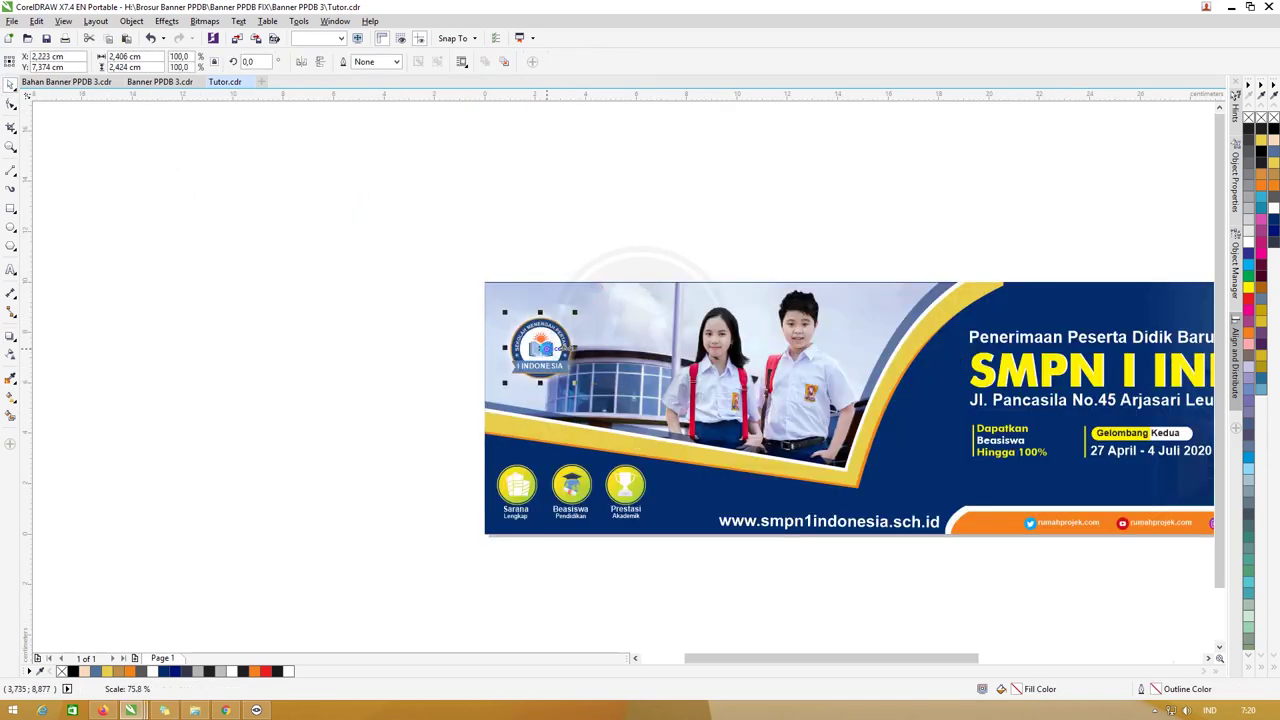
left_click(558, 231)
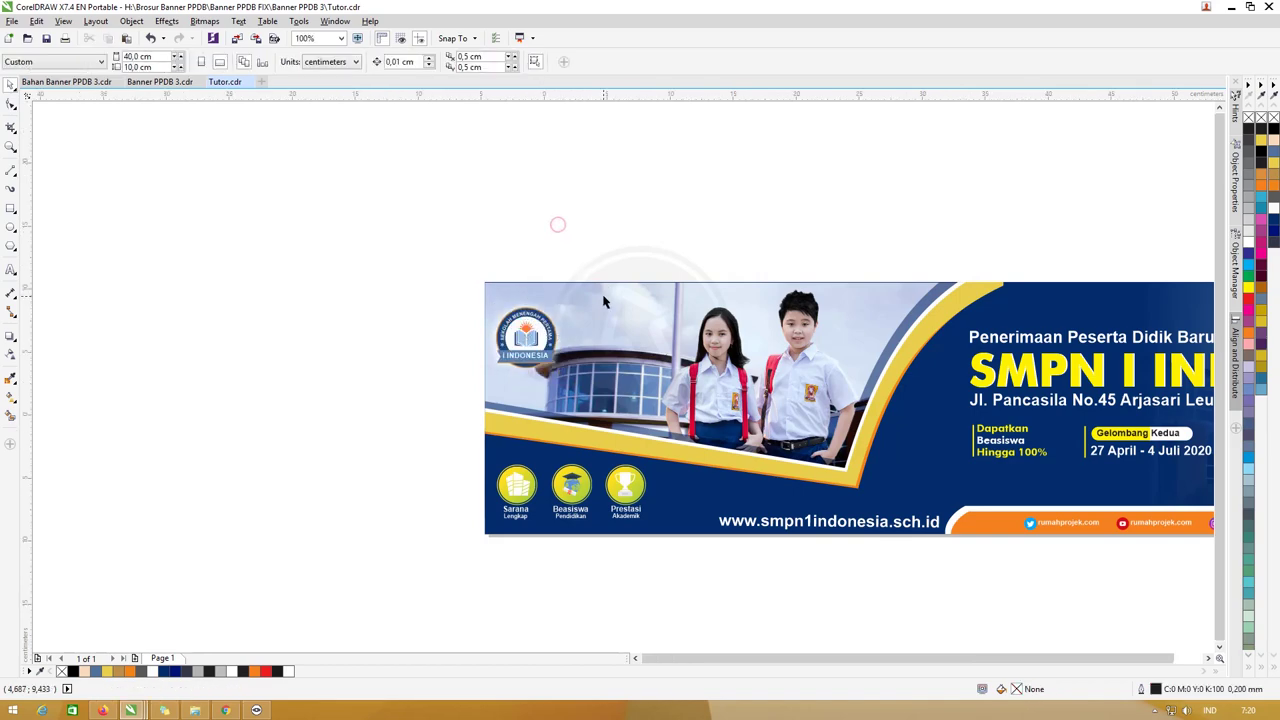
scroll(557, 223, "down", 2)
key("F4")
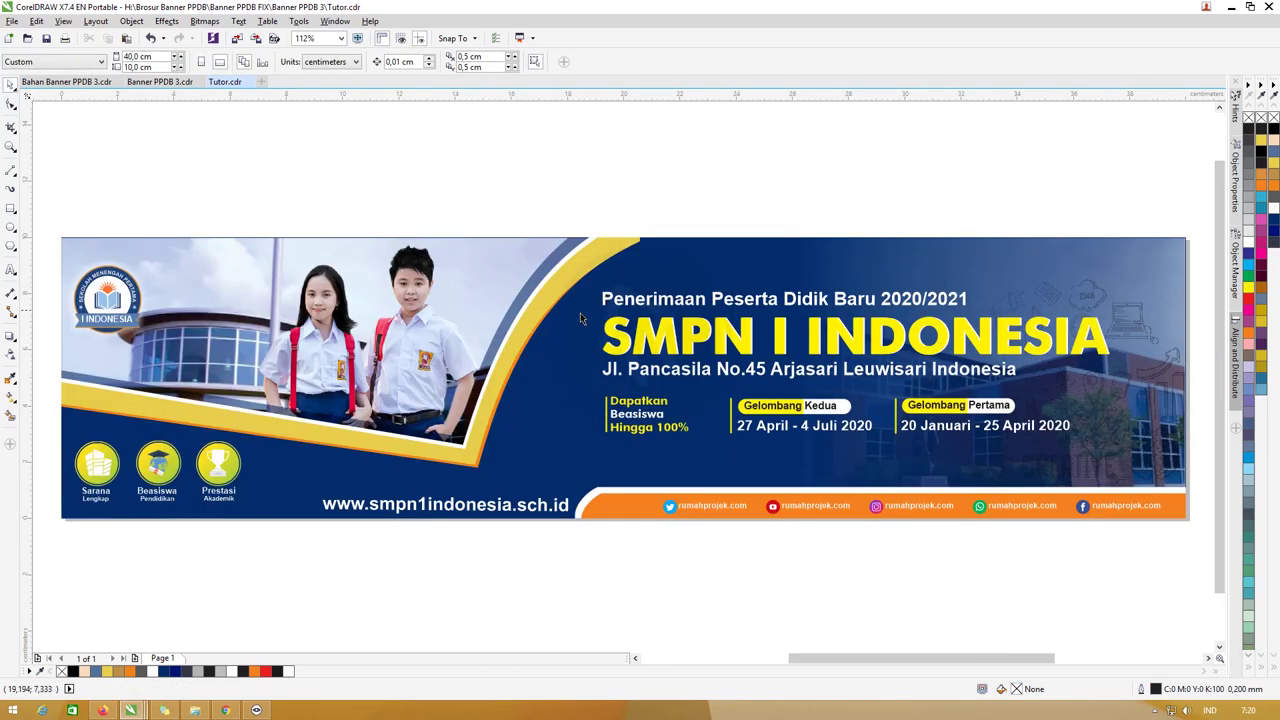